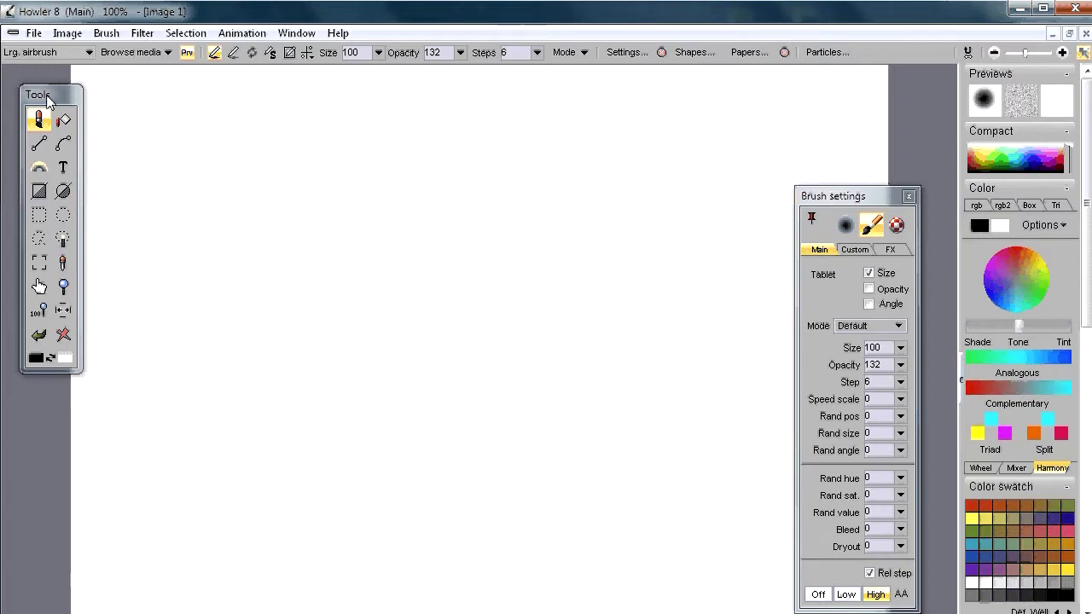
# Step: Move the Tools panel lower beside the canvas, and switch to IrfanView to bring the coffee cup photo in front of the canvas
pyautogui.moveTo(29, 92); pyautogui.dragTo(64, 190)
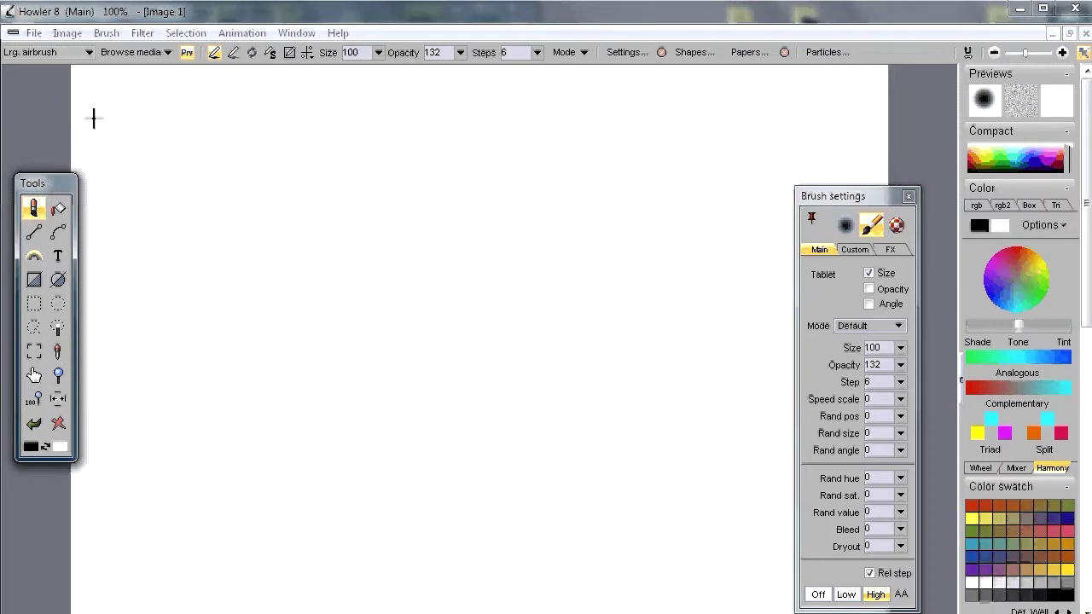
pyautogui.hotkey('alt', 'Tab')
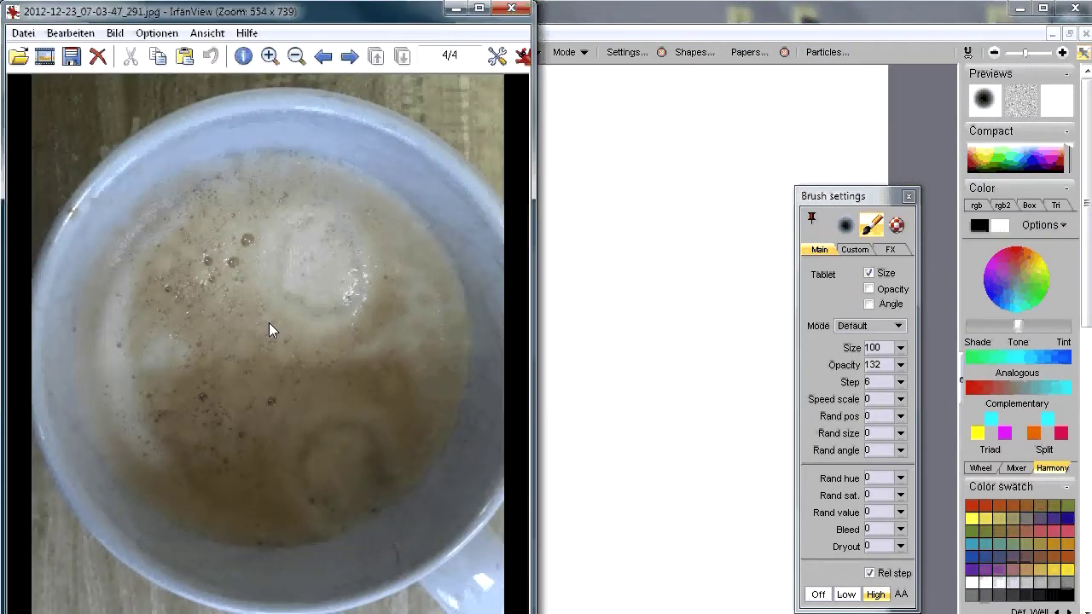
pyautogui.moveTo(141, 15); pyautogui.dragTo(278, 15)
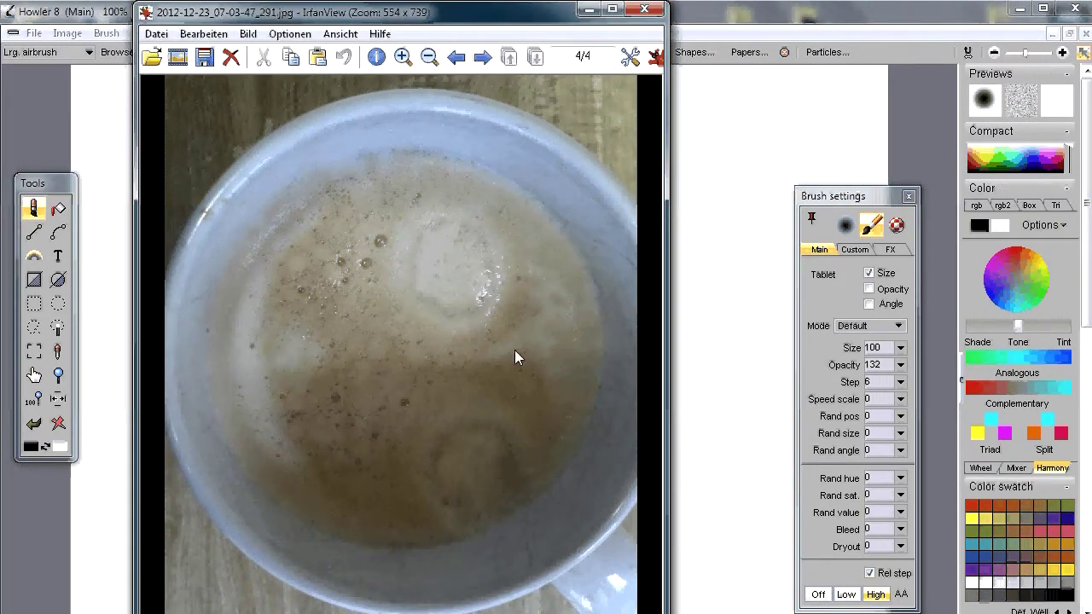
pyautogui.moveTo(243, 6); pyautogui.dragTo(245, 121)
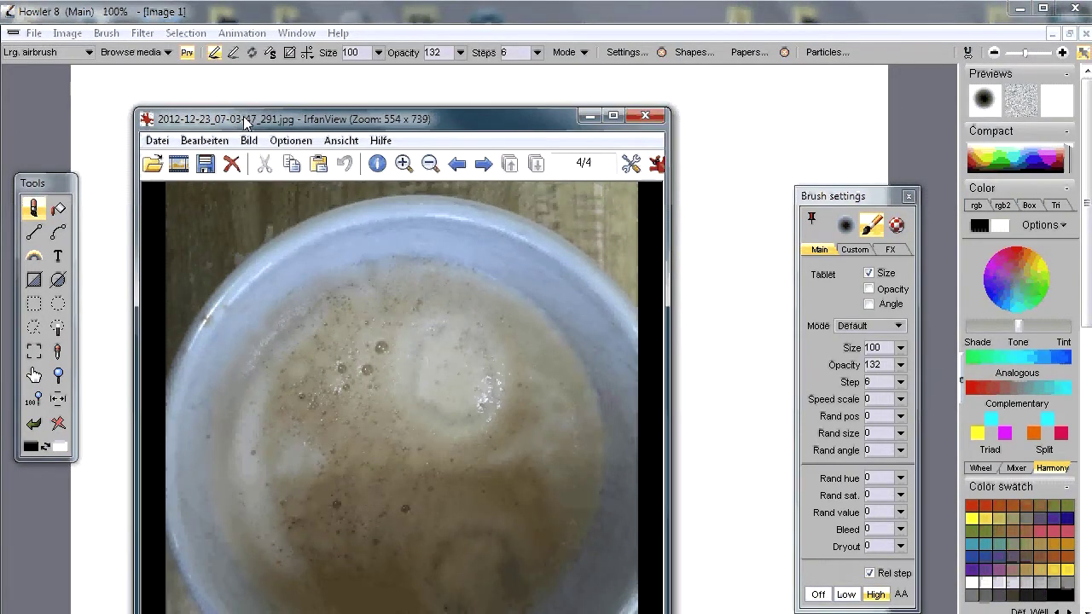
pyautogui.moveTo(227, 124); pyautogui.dragTo(227, 107)
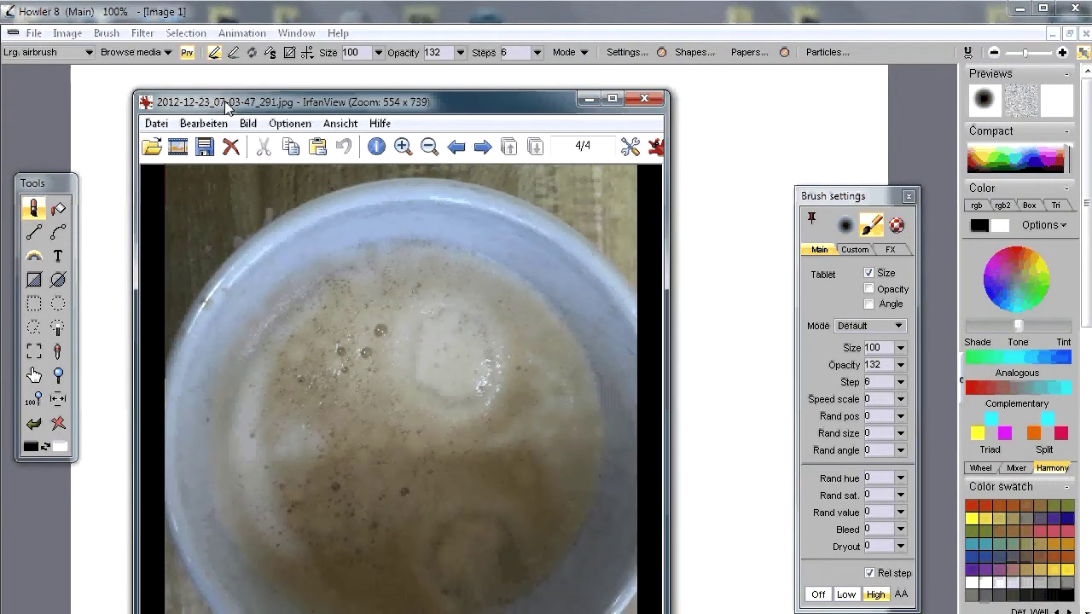
pyautogui.moveTo(216, 103); pyautogui.dragTo(236, 41)
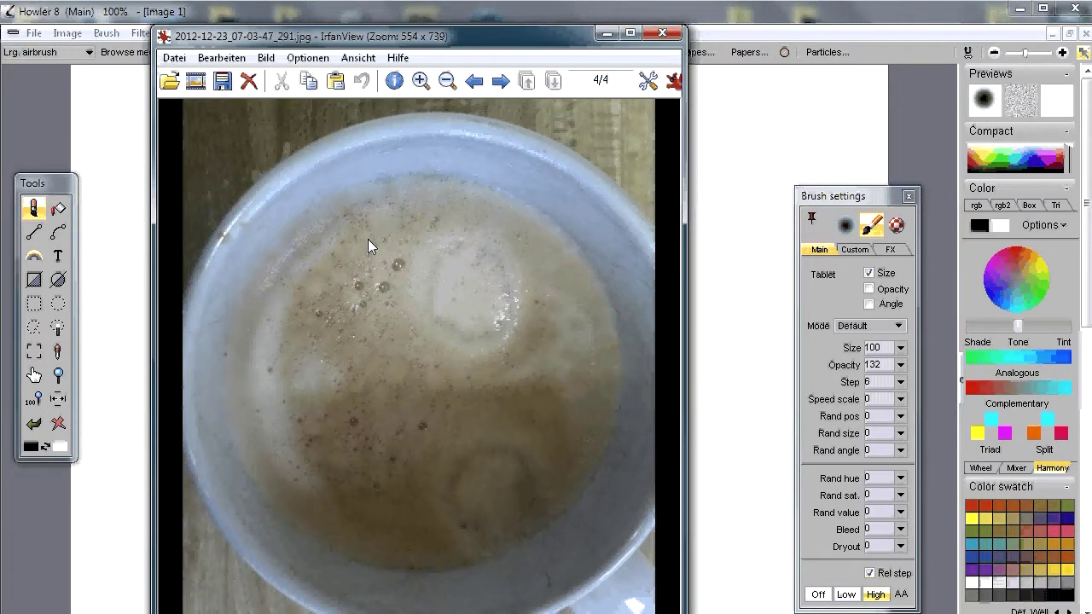
# Step: Rotate the coffee cup photo 90° counterclockwise so the cup's handle points to the upper right
pyautogui.press('l')
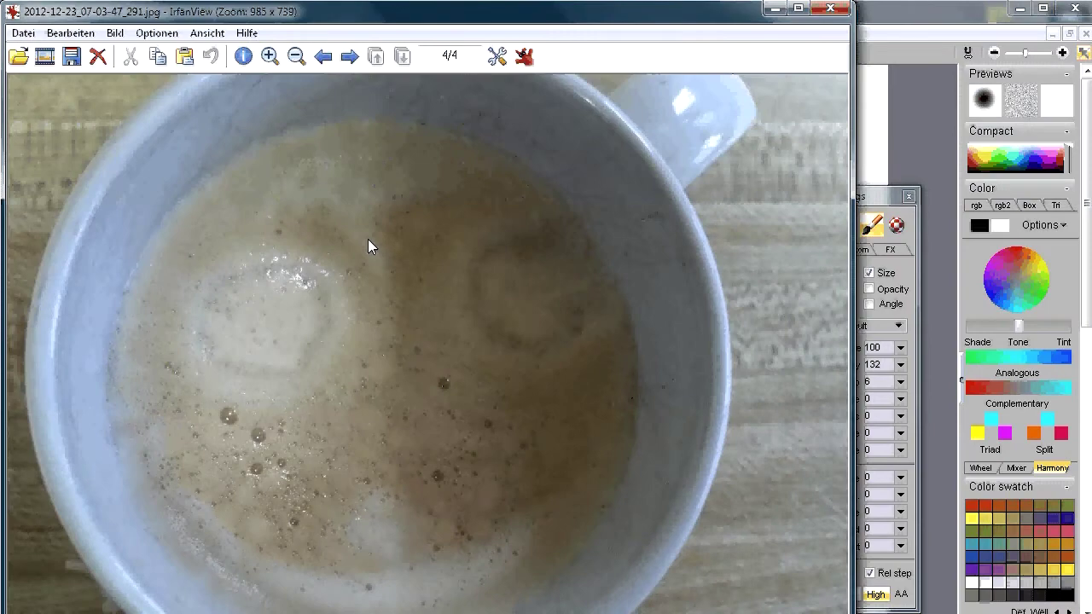
pyautogui.press('l')
pyautogui.press('l')
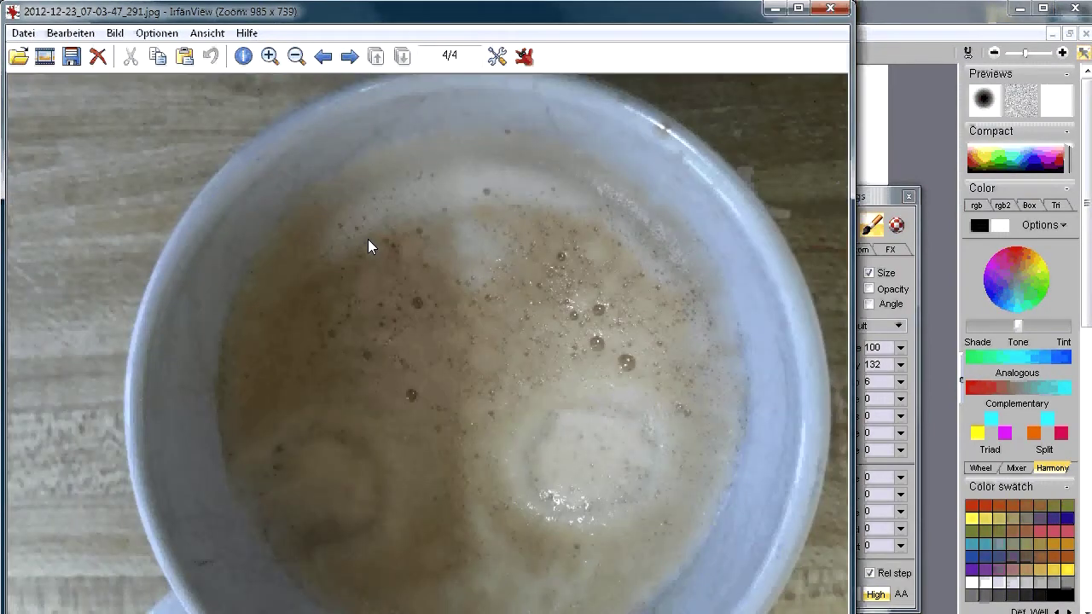
pyautogui.press('l')
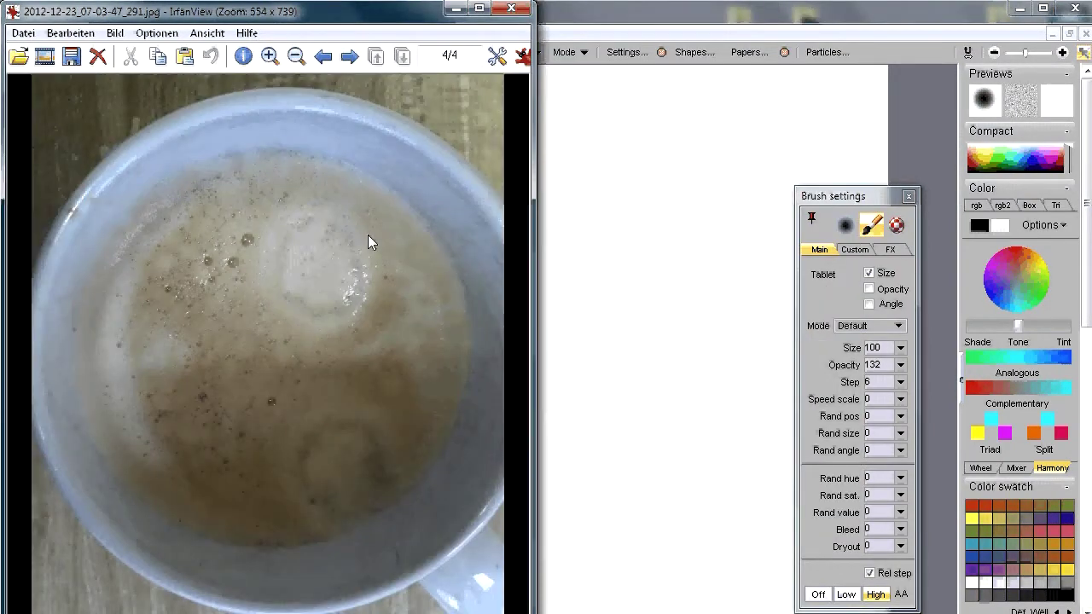
pyautogui.press('r')
pyautogui.press('l')
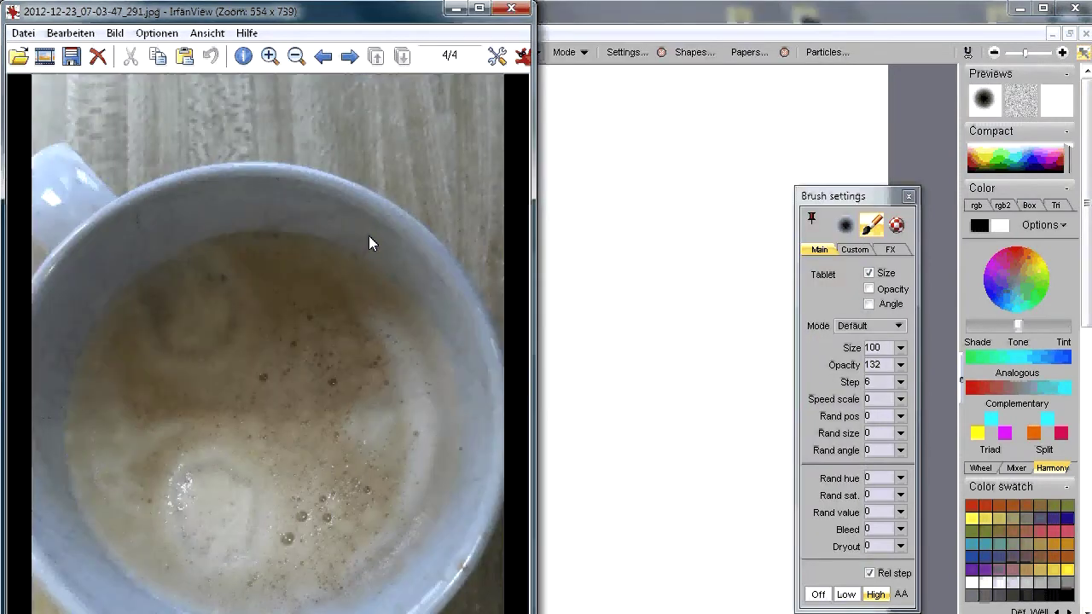
pyautogui.press('r')
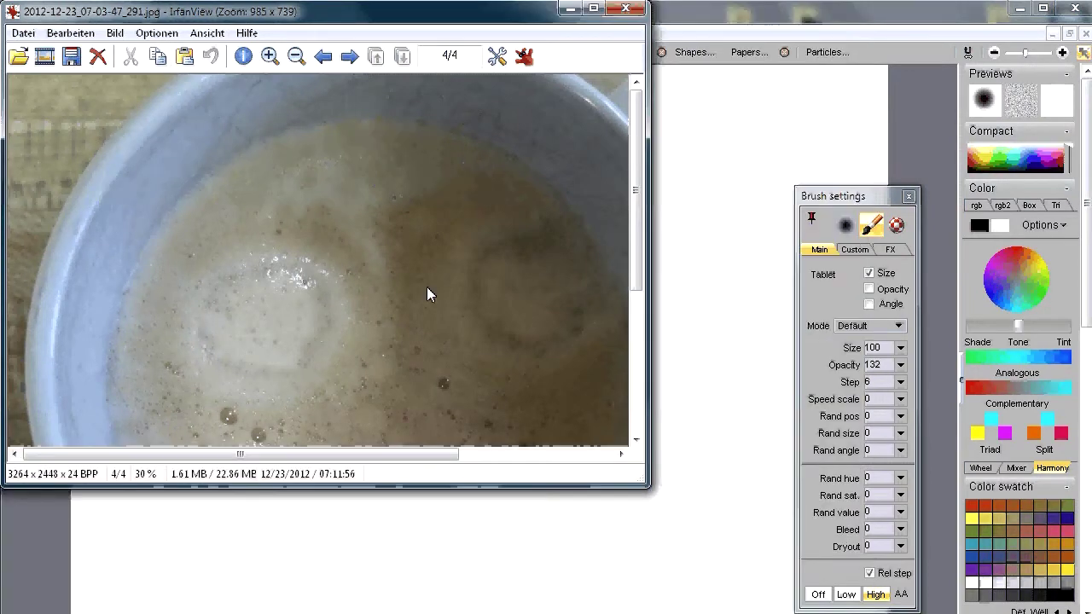
pyautogui.press('-')
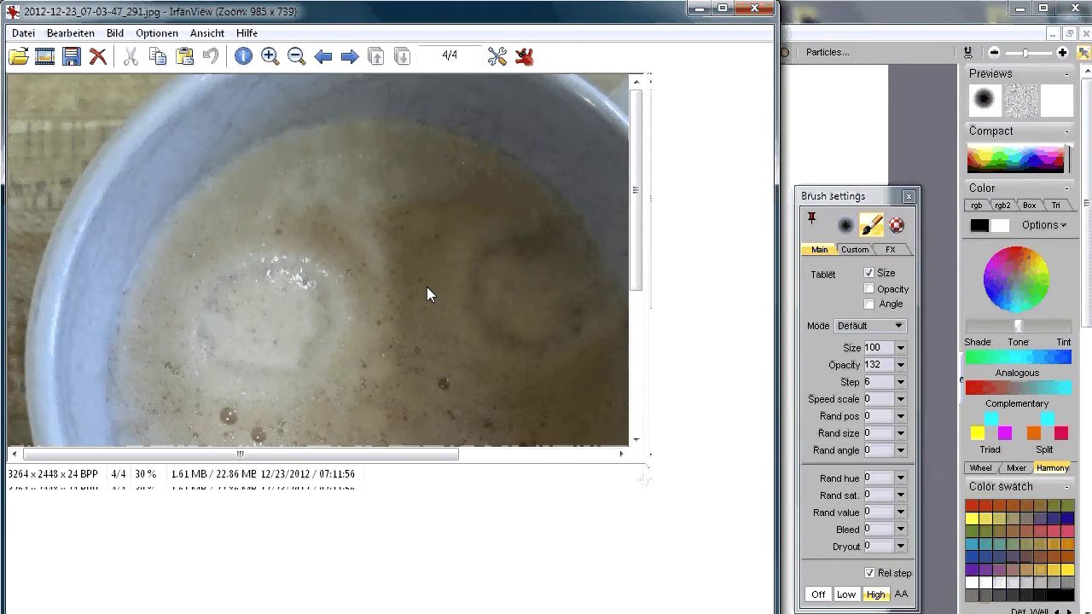
pyautogui.press('-')
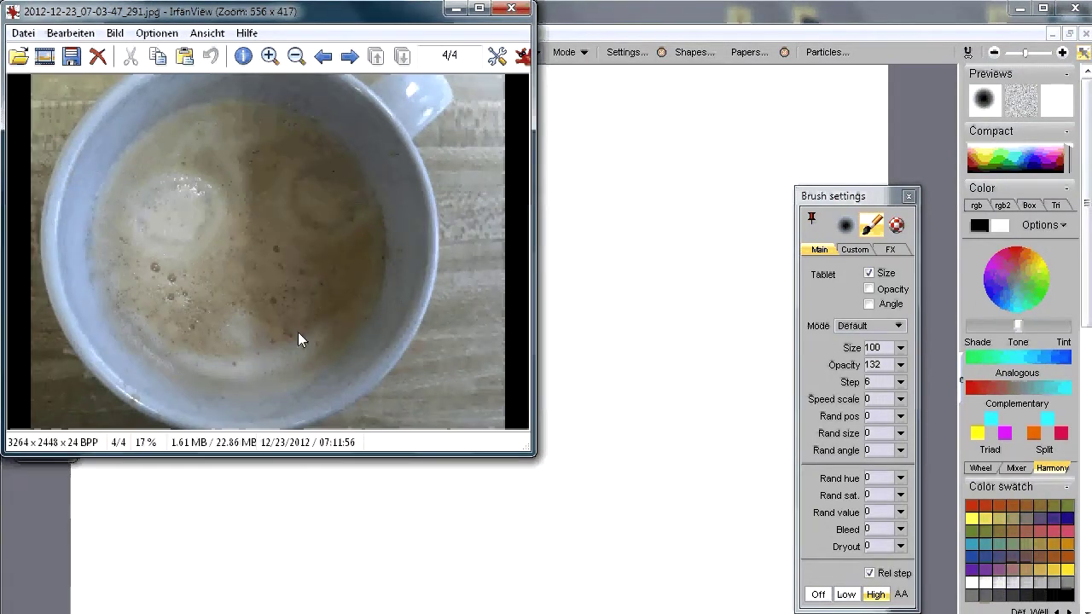
pyautogui.moveTo(219, 12); pyautogui.dragTo(390, 118)
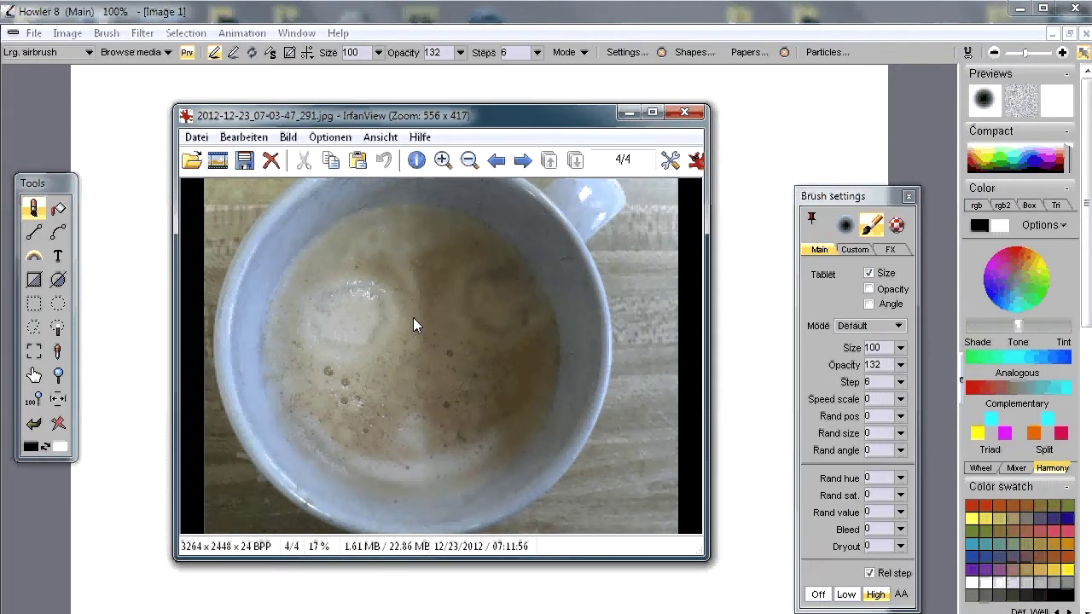
# Step: Copy the rotated photo to the clipboard and minimise the IrfanView window
pyautogui.click(247, 137)
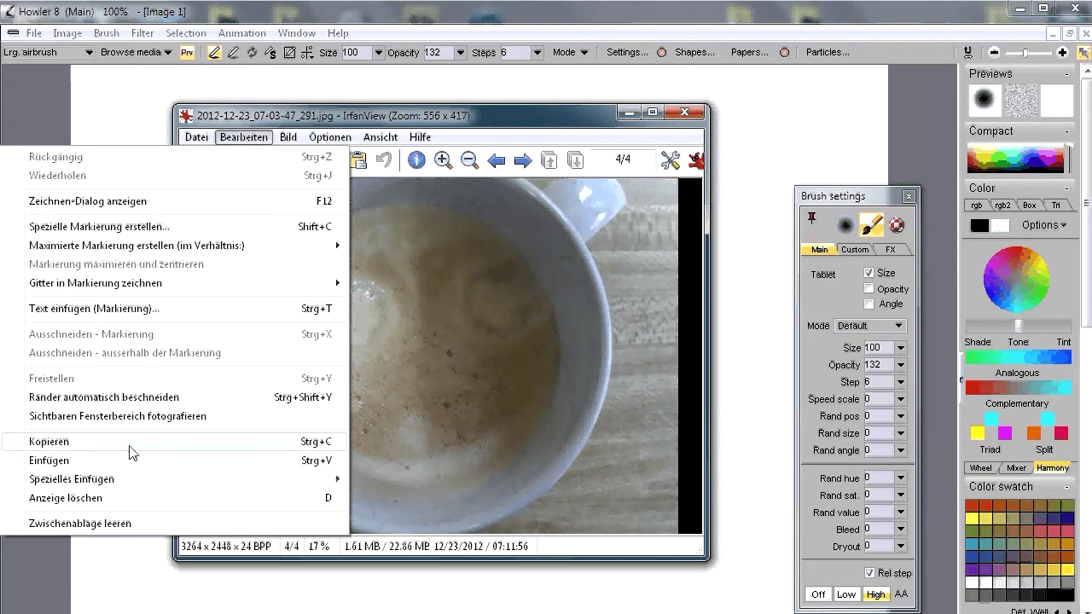
pyautogui.click(75, 445)
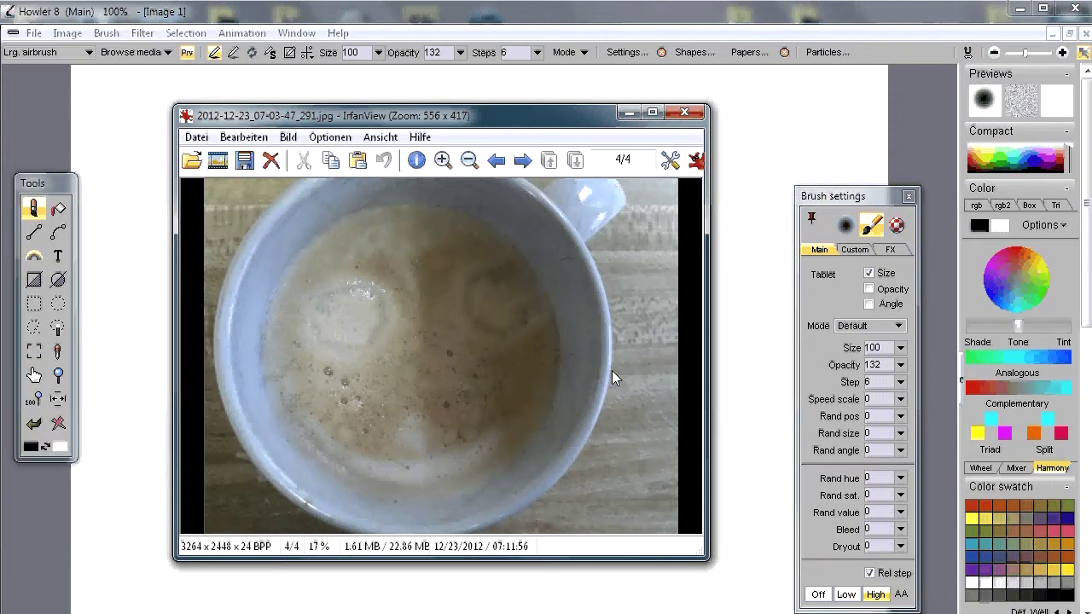
pyautogui.moveTo(446, 206); pyautogui.dragTo(596, 238)
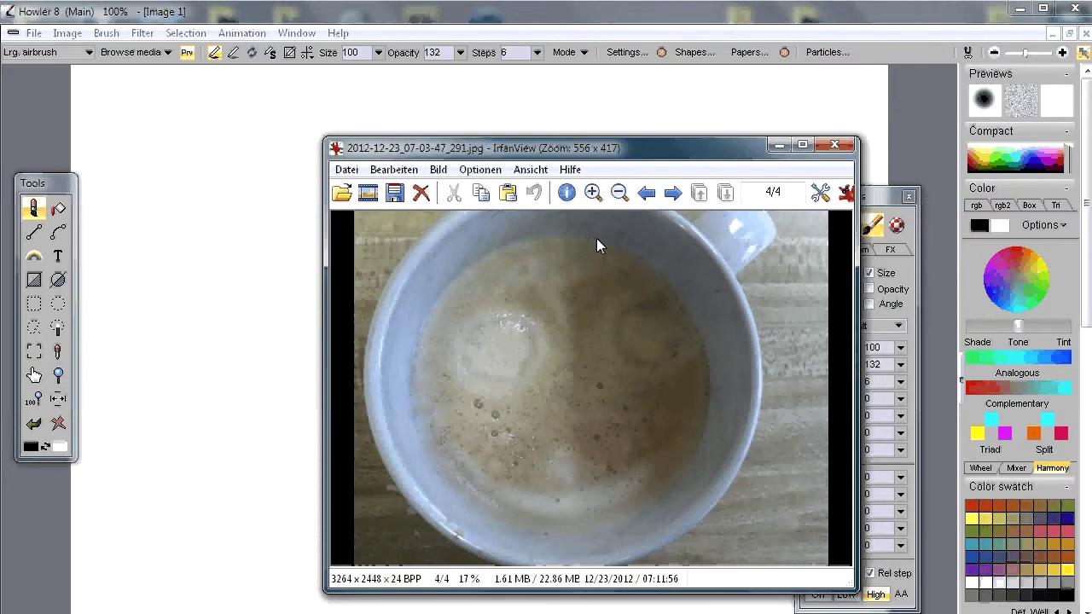
pyautogui.moveTo(374, 152)
pyautogui.mouseDown()
pyautogui.moveTo(778, 357)
pyautogui.moveTo(408, 523)
pyautogui.mouseUp()
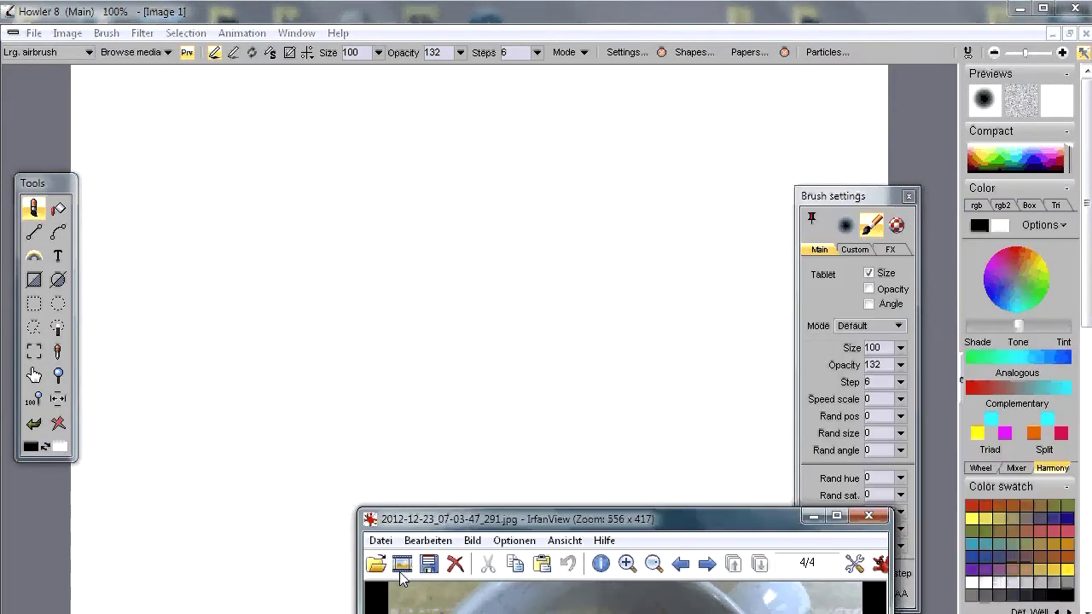
pyautogui.click(813, 515)
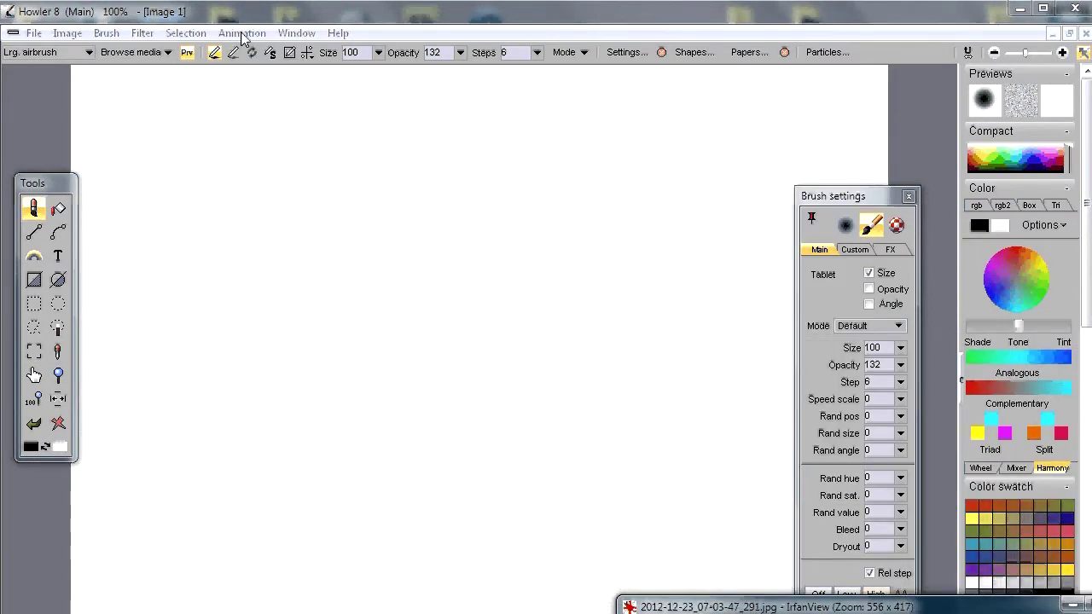
# Step: Paste the copied photo into the existing blank image in Howler 8
pyautogui.click(73, 33)
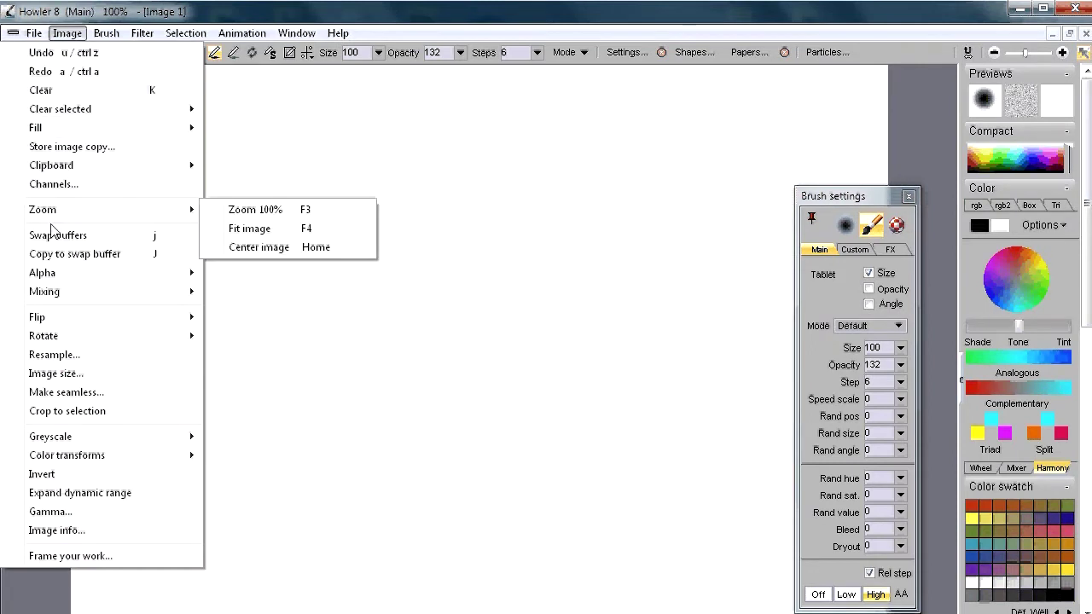
pyautogui.moveTo(73, 171)
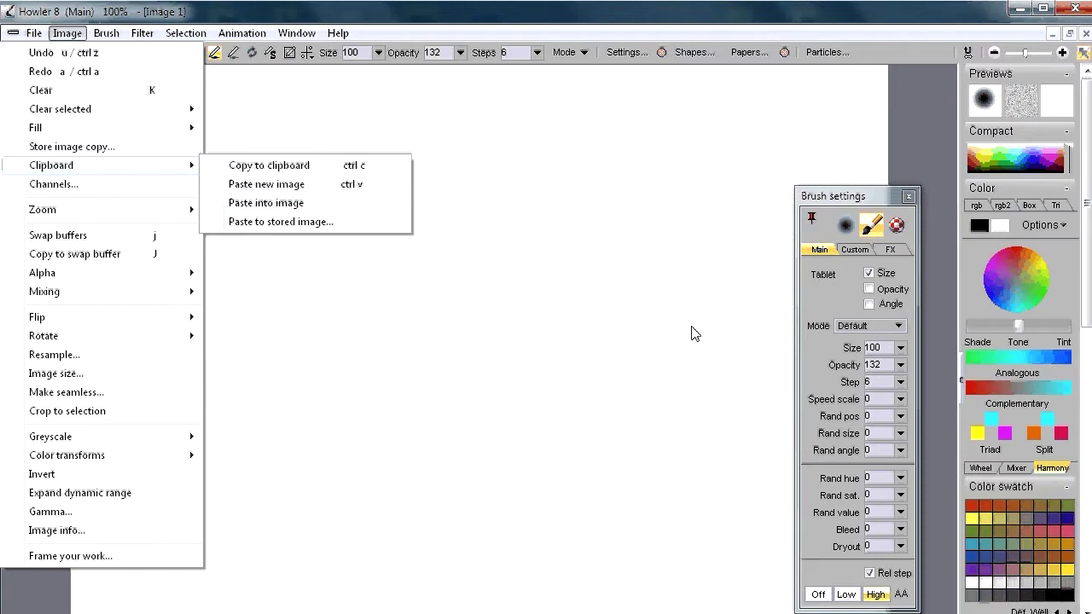
pyautogui.click(272, 203)
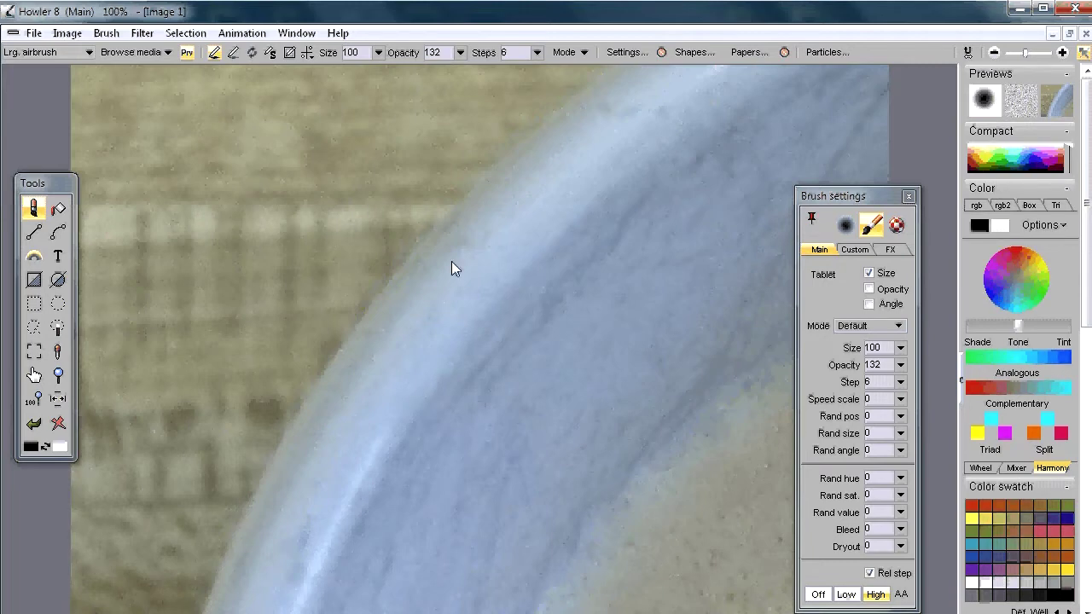
# Step: Paste the copied photo as a new image, discarding the current one, and fit it to the window
pyautogui.click(66, 34)
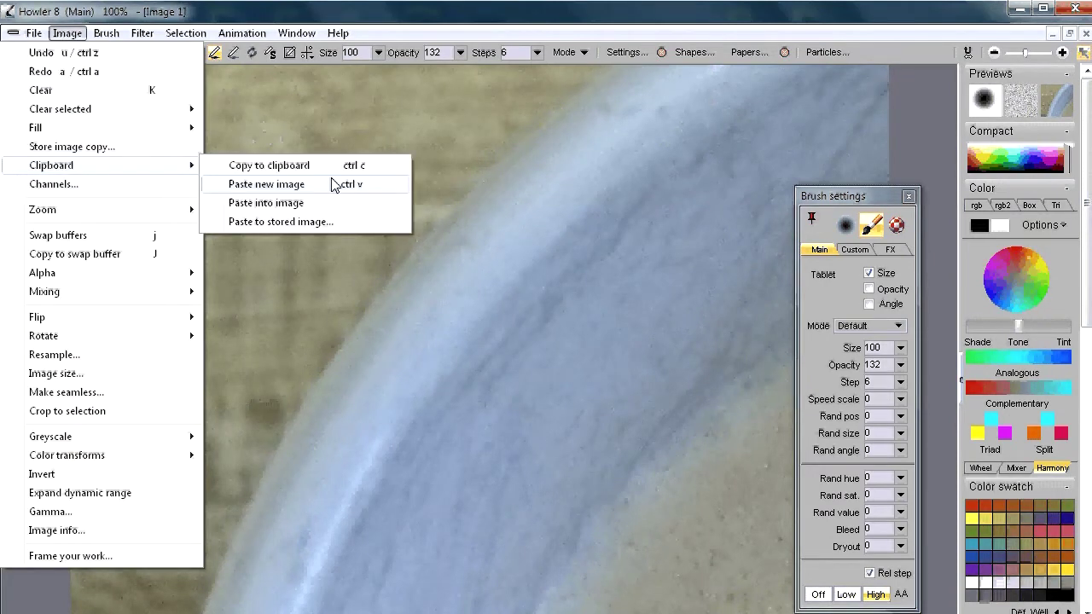
pyautogui.click(263, 186)
pyautogui.moveTo(648, 312); pyautogui.dragTo(430, 262)
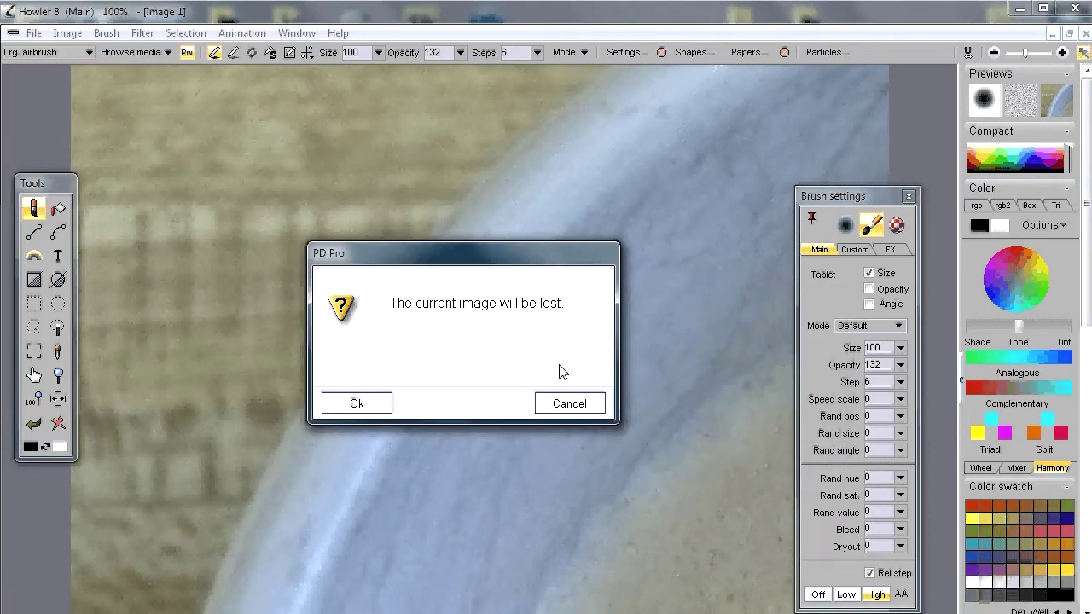
pyautogui.click(354, 409)
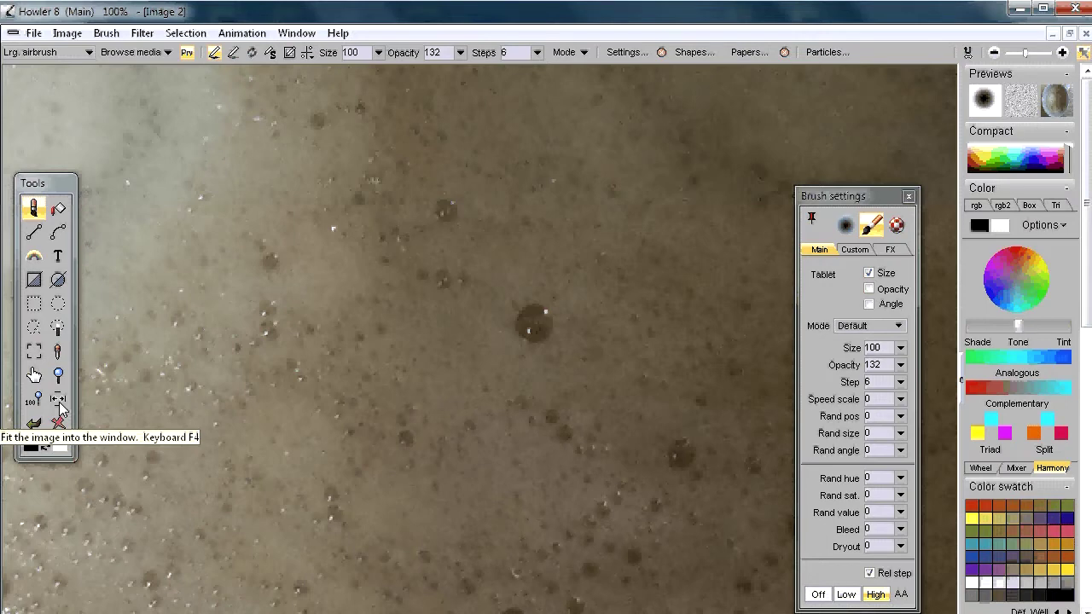
pyautogui.press('F4')
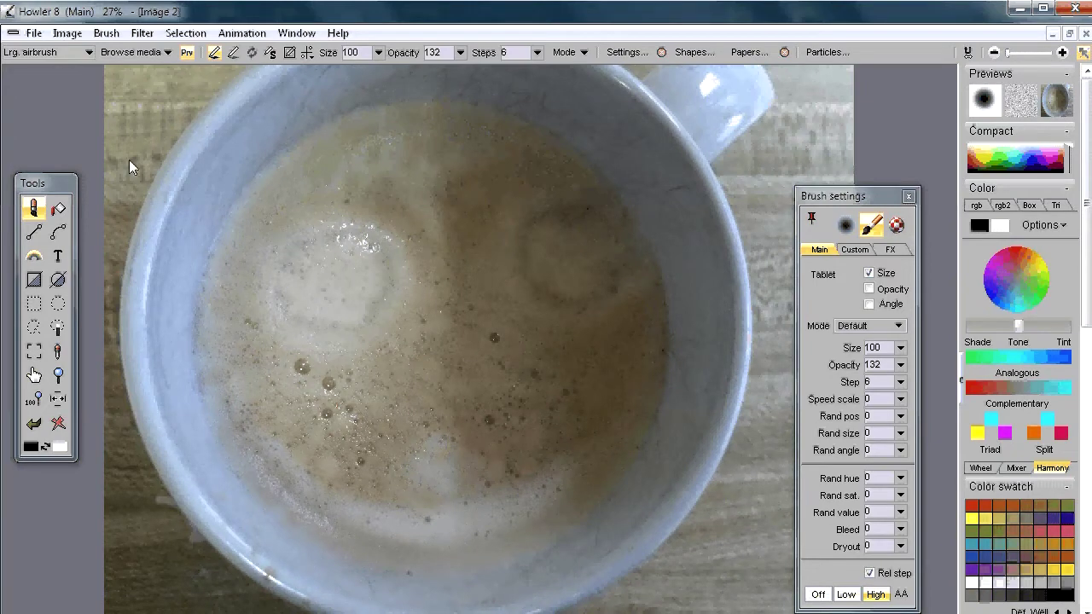
pyautogui.hotkey('alt', 'i')
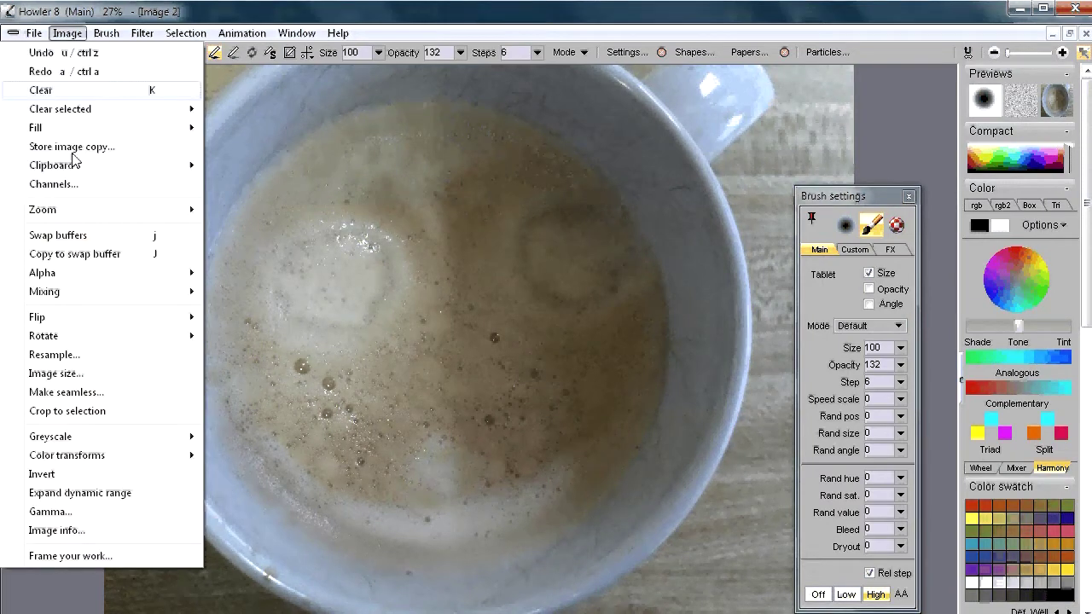
pyautogui.click(116, 562)
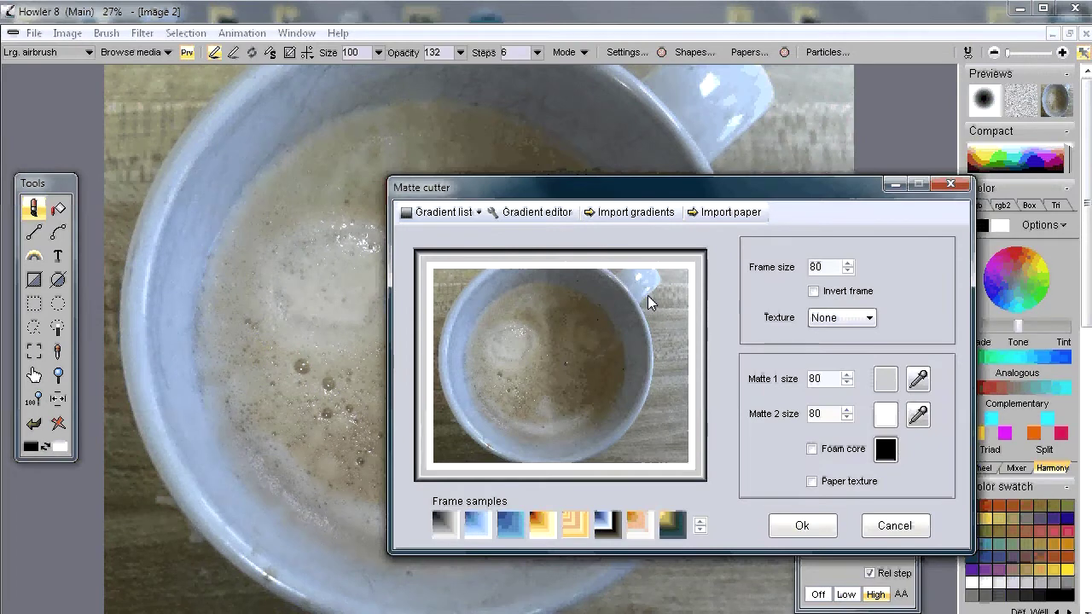
pyautogui.click(952, 186)
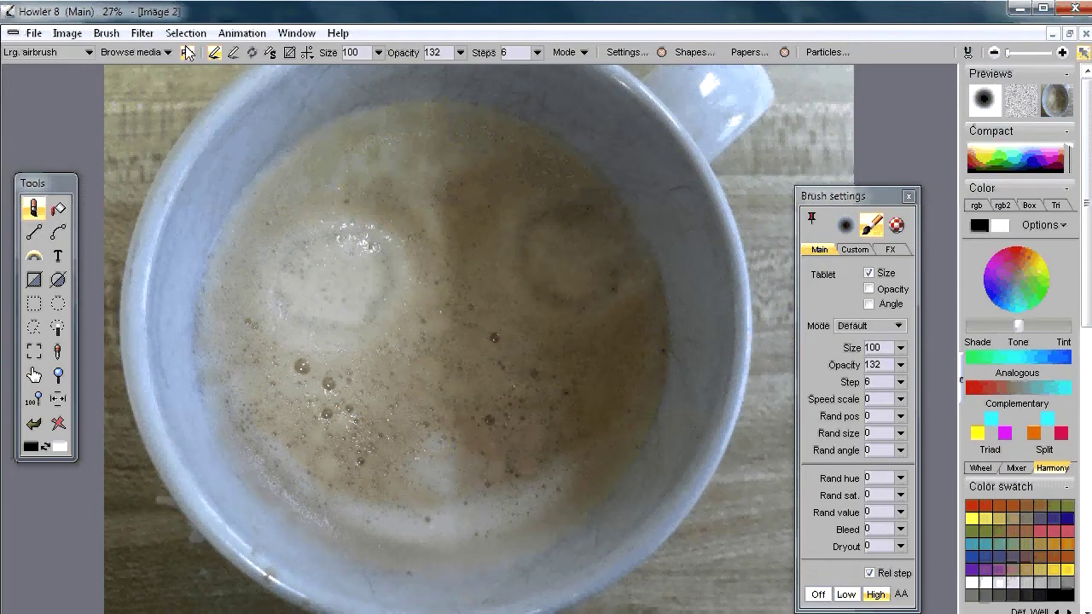
# Step: Paste the coffee cup photo from the clipboard as a custom brush
pyautogui.click(67, 33)
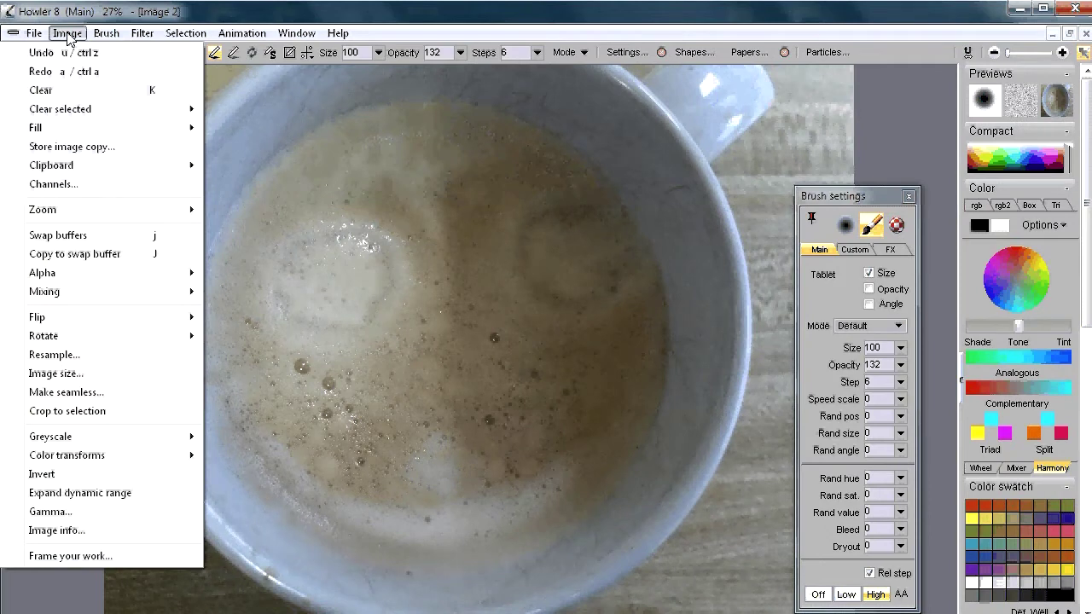
pyautogui.click(106, 33)
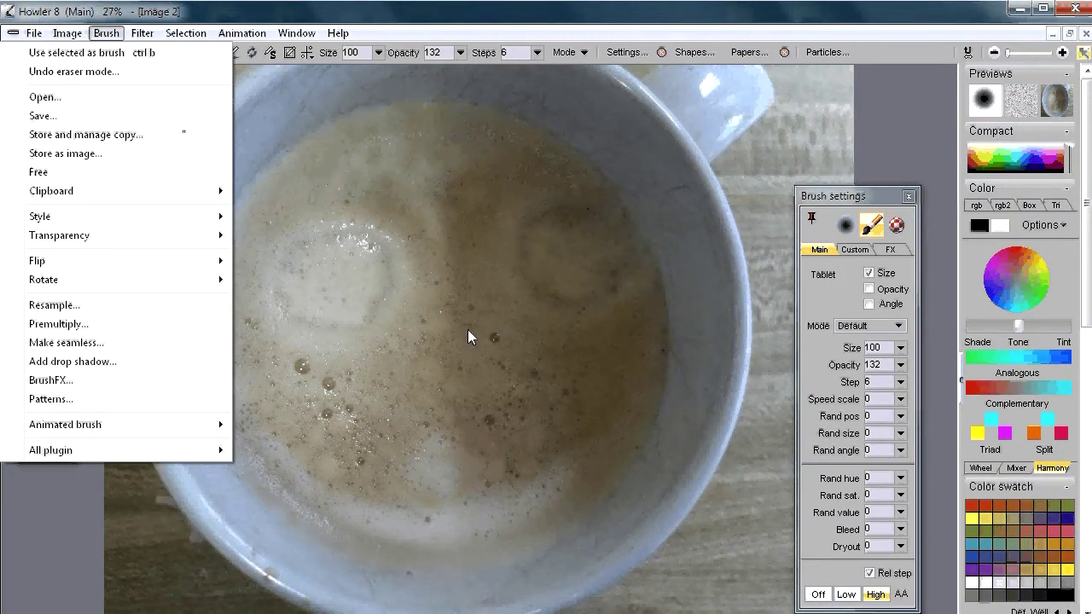
pyautogui.click(66, 33)
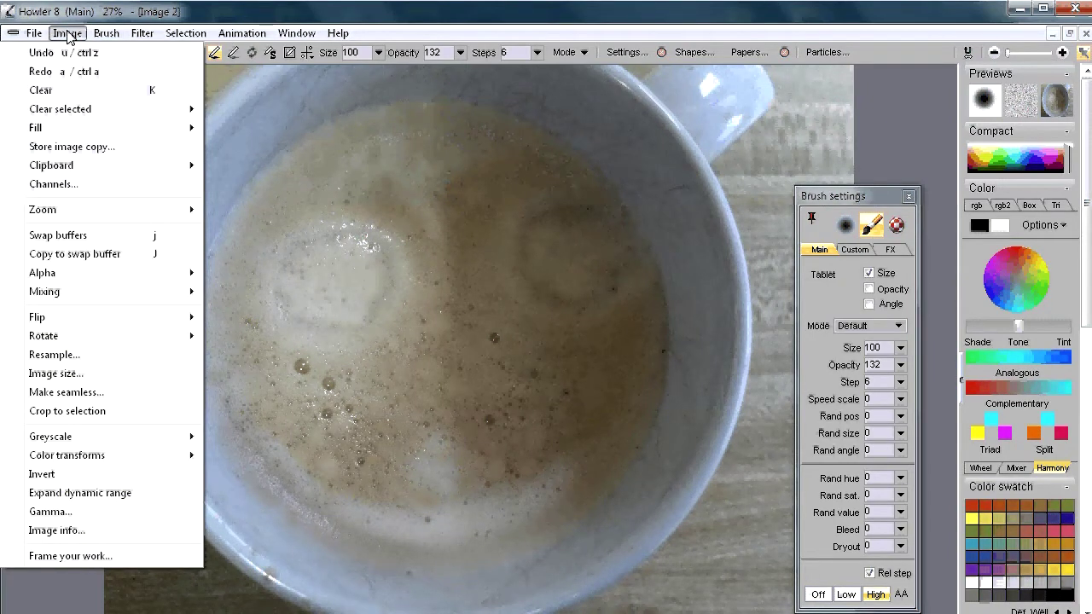
pyautogui.moveTo(112, 40)
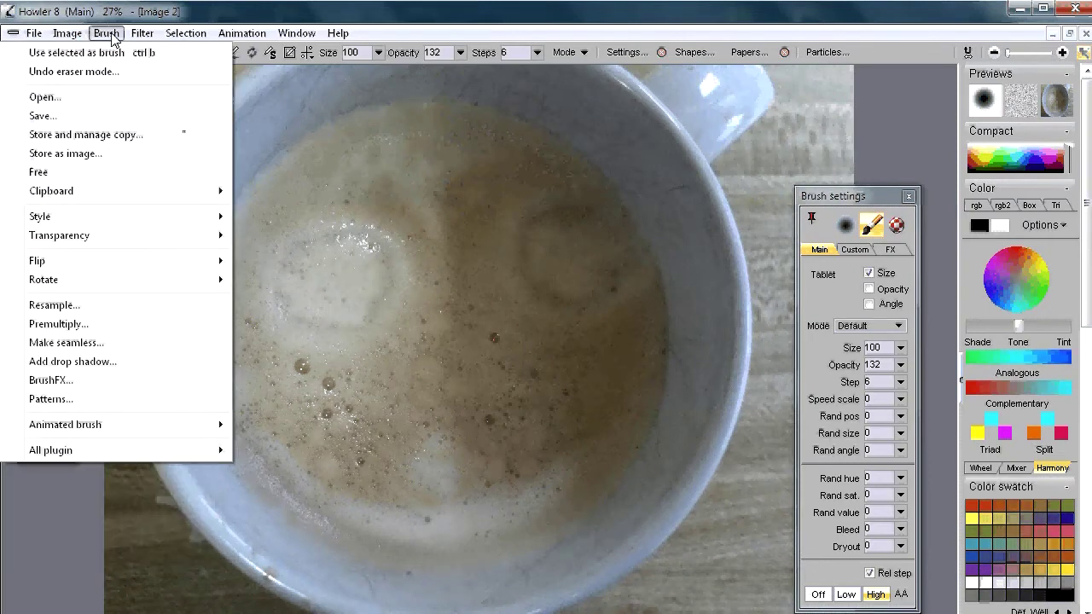
pyautogui.moveTo(68, 34)
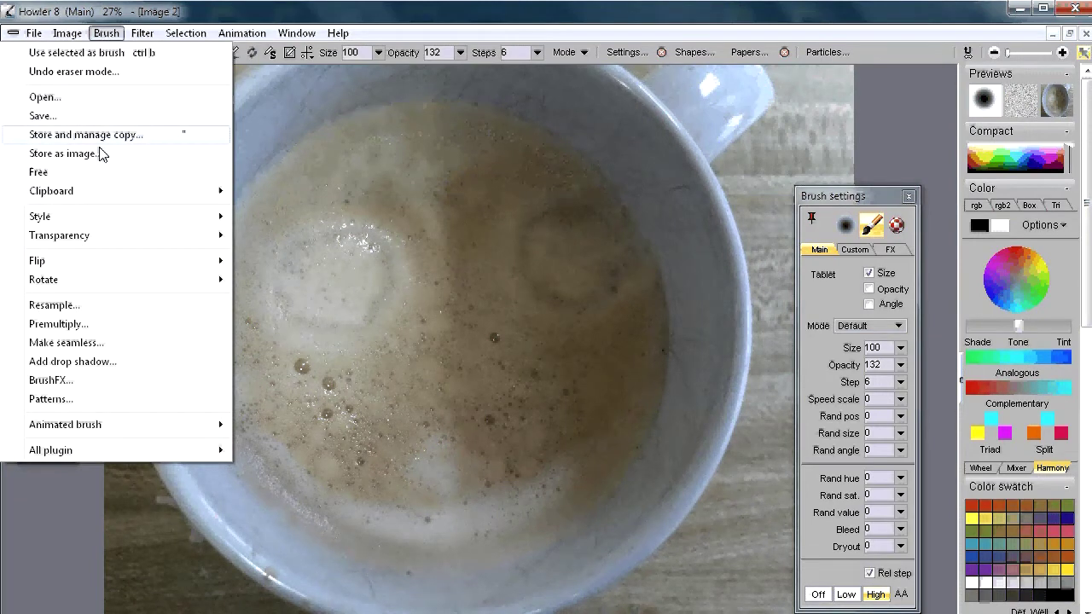
pyautogui.moveTo(191, 201)
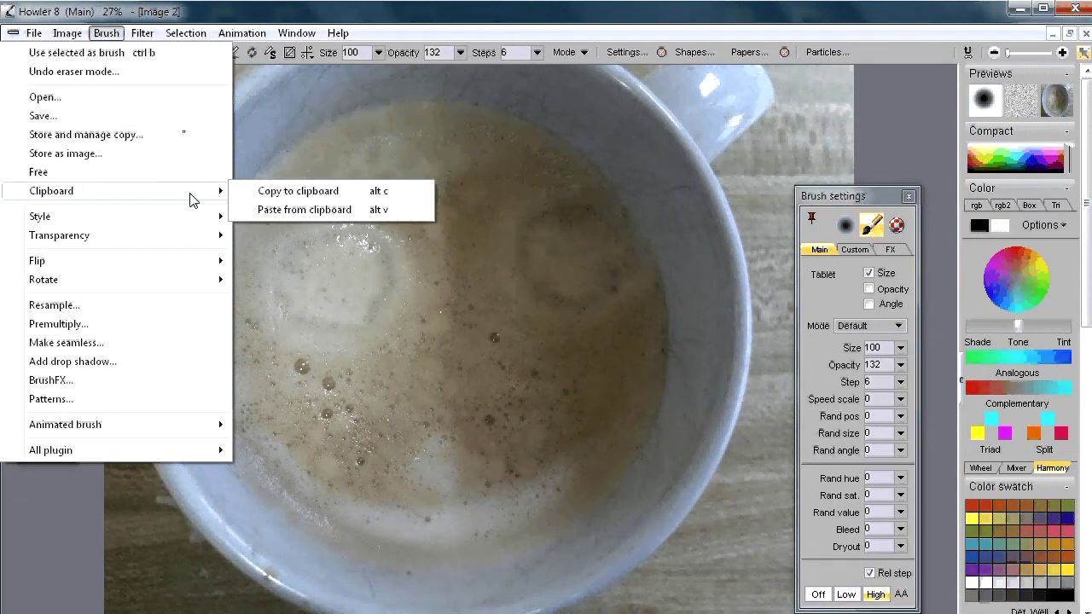
pyautogui.click(350, 213)
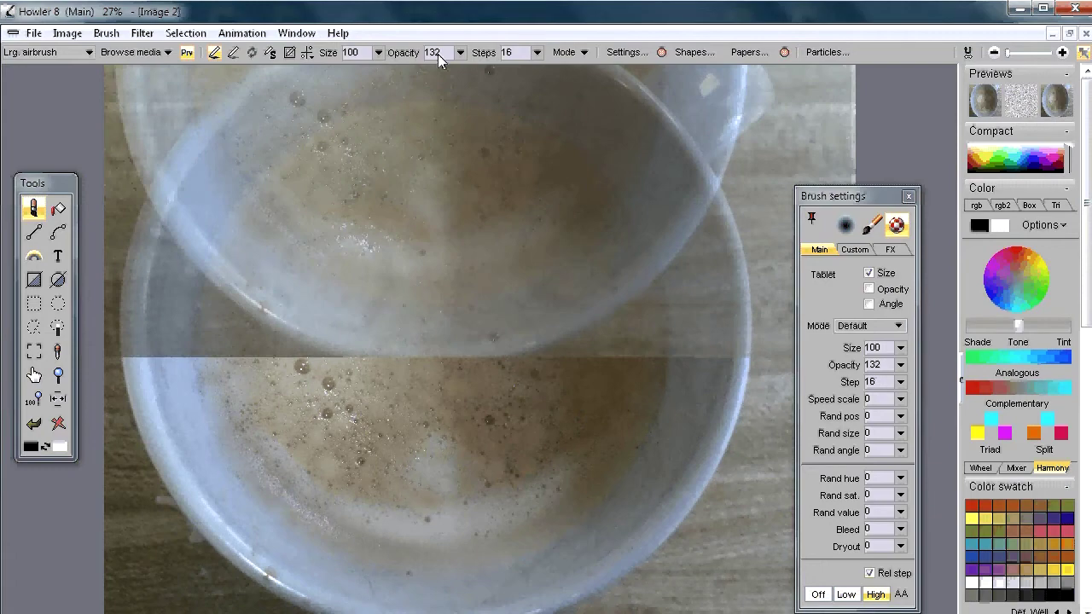
# Step: Set the brush opacity to 255 and turn off the brush preview
pyautogui.click(437, 54)
pyautogui.moveTo(447, 75); pyautogui.dragTo(460, 75)
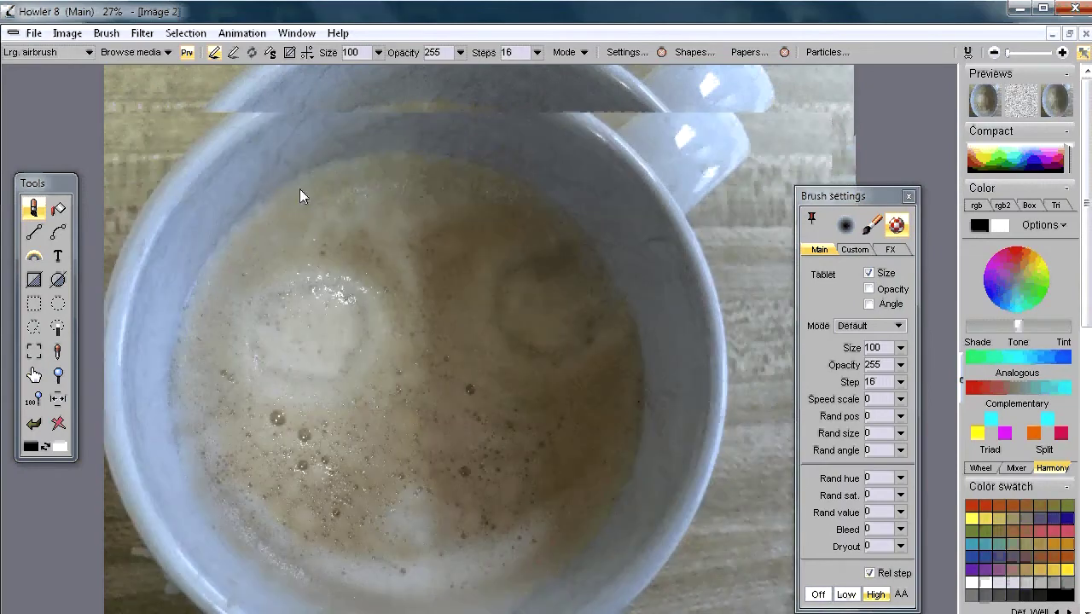
pyautogui.click(186, 53)
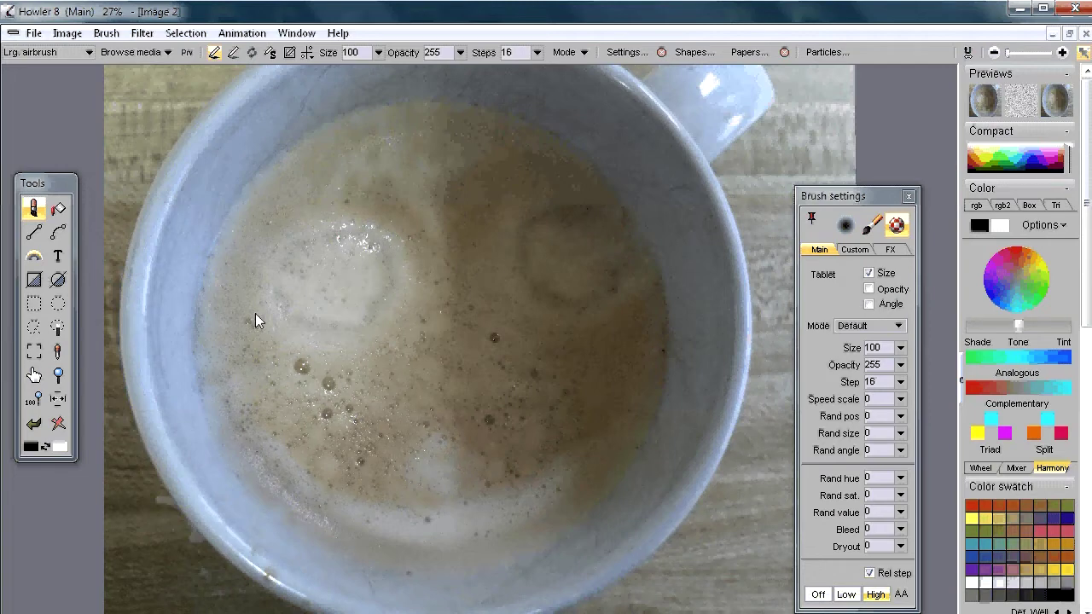
# Step: Draw an elliptical selection around the pale foam circle on the coffee's left side and show the alpha overlay
pyautogui.click(57, 305)
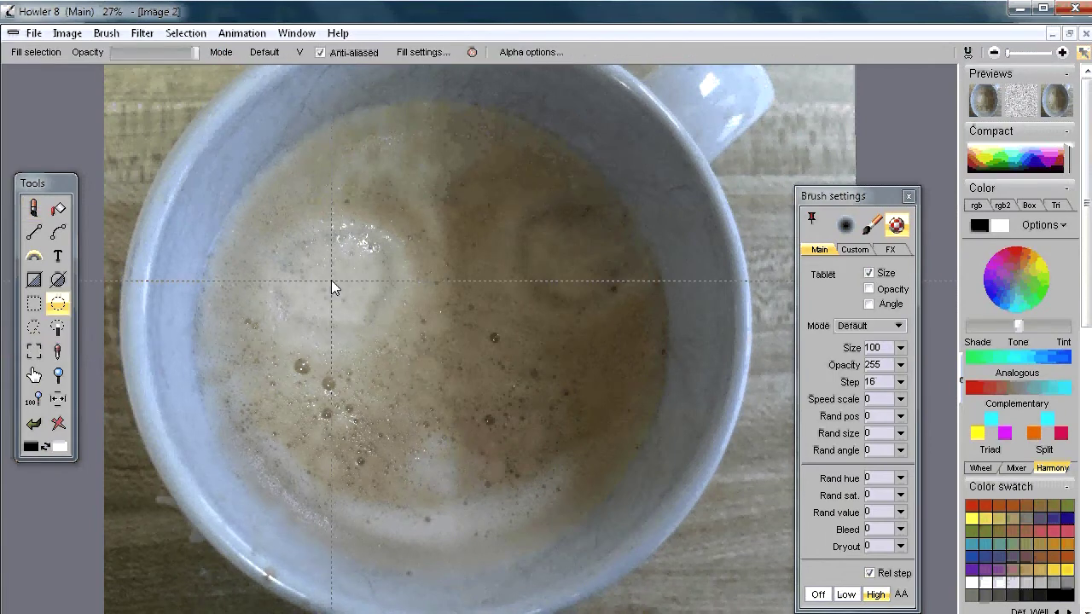
pyautogui.moveTo(330, 284); pyautogui.dragTo(409, 207)
pyautogui.moveTo(405, 209); pyautogui.dragTo(439, 193)
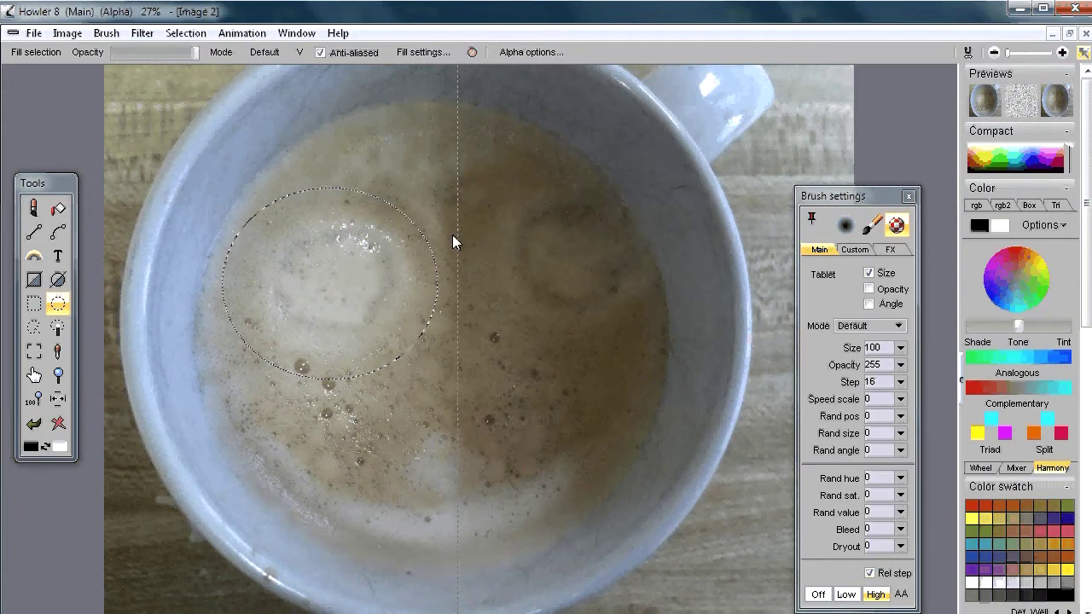
pyautogui.click(186, 34)
pyautogui.click(94, 202)
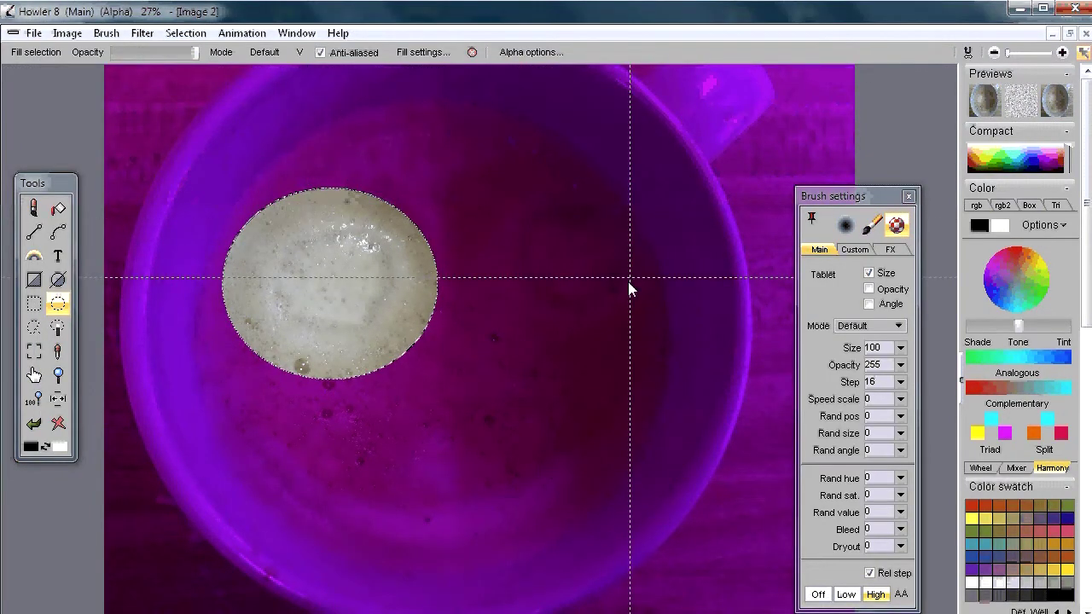
# Step: Store the selection's alpha in a buffer, close that buffer and hide the alpha overlay
pyautogui.click(185, 32)
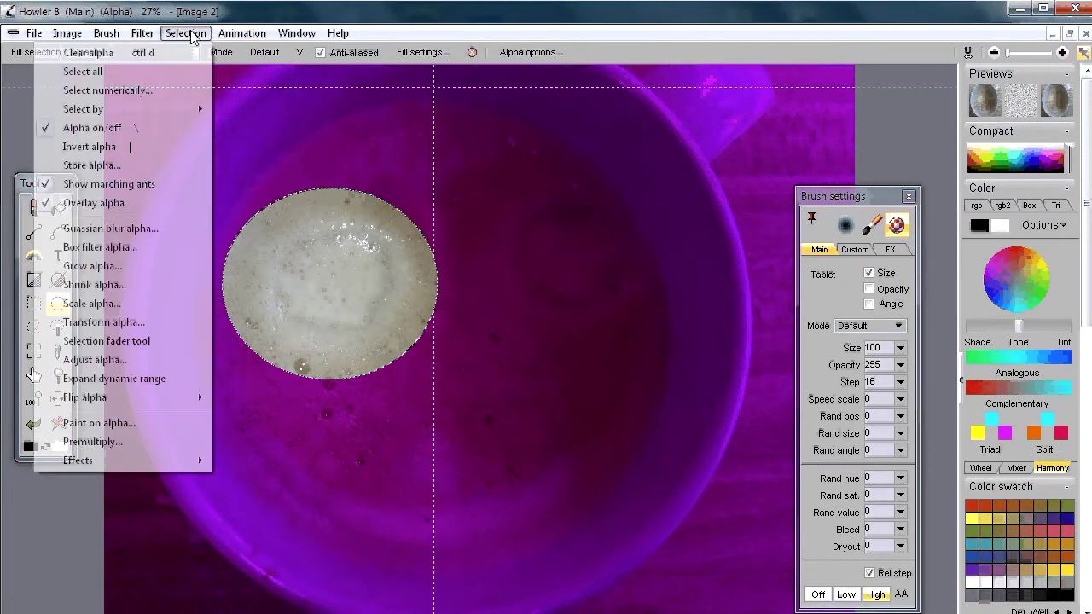
pyautogui.click(90, 166)
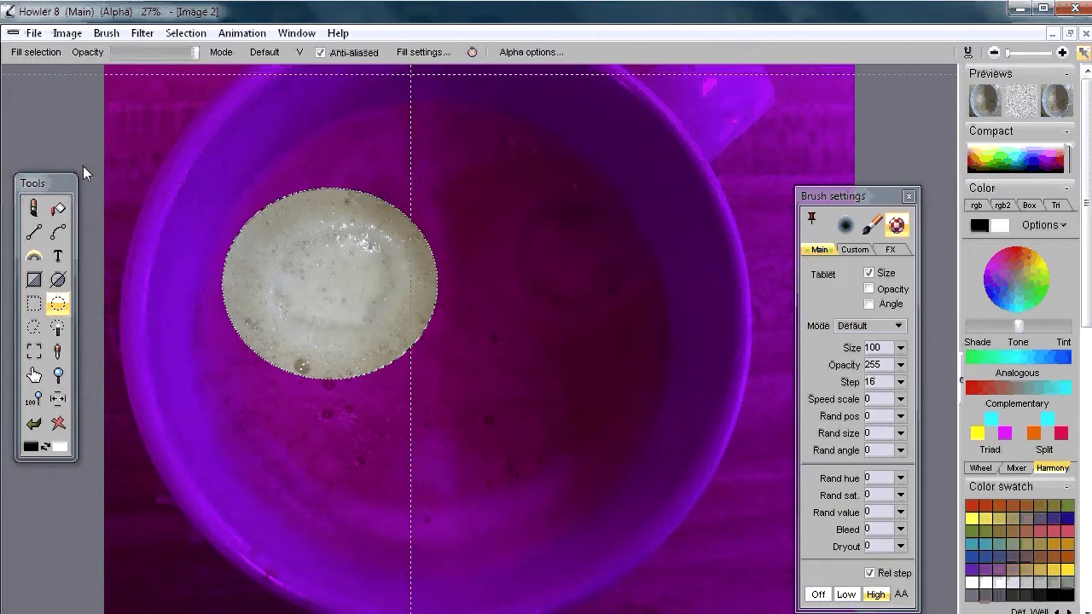
pyautogui.moveTo(159, 96); pyautogui.dragTo(656, 241)
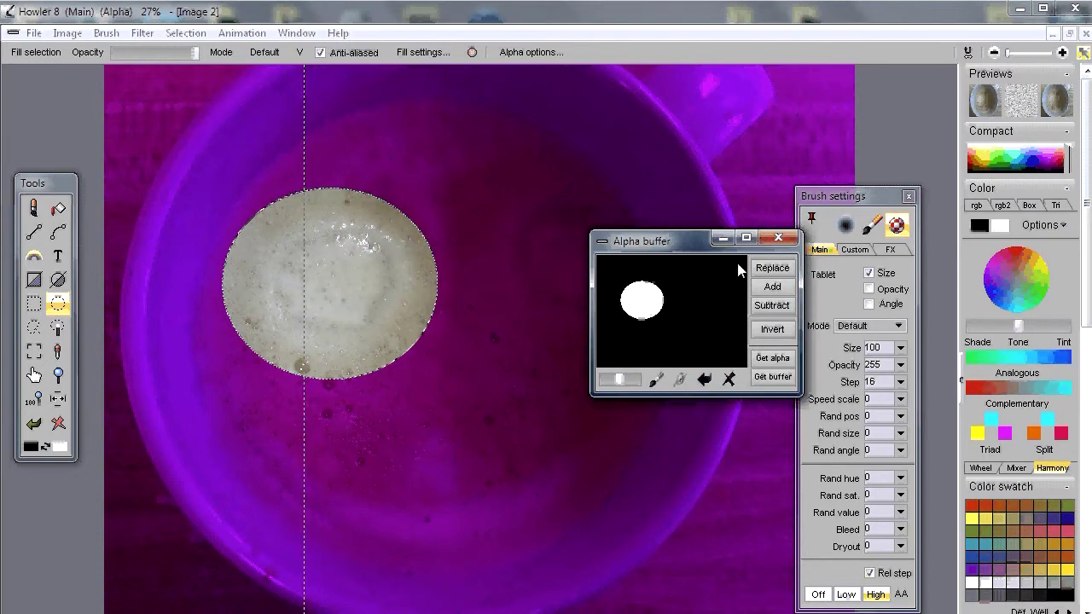
pyautogui.click(777, 238)
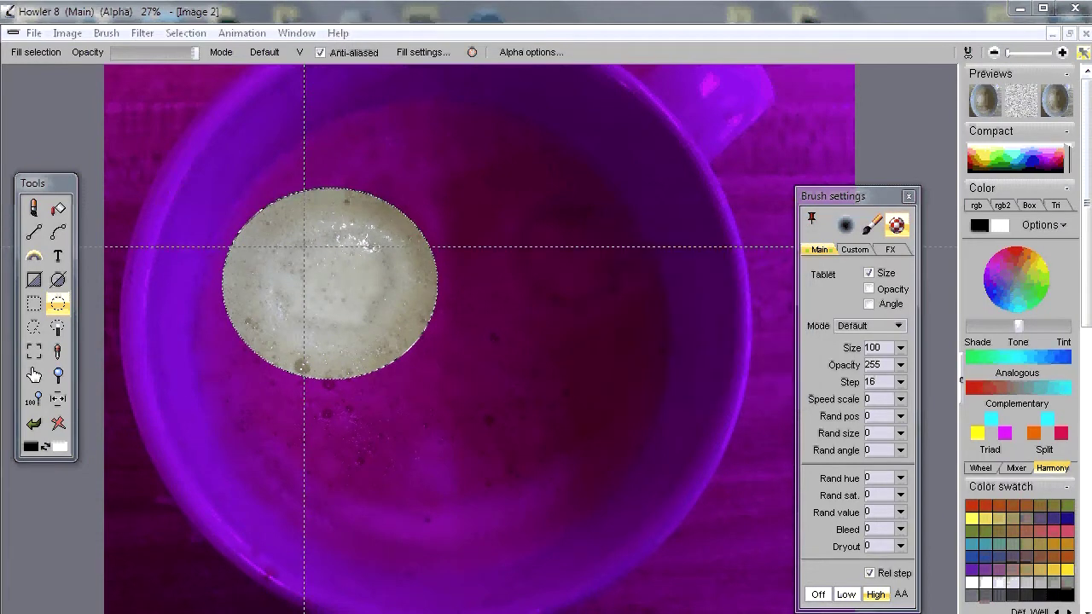
pyautogui.click(185, 33)
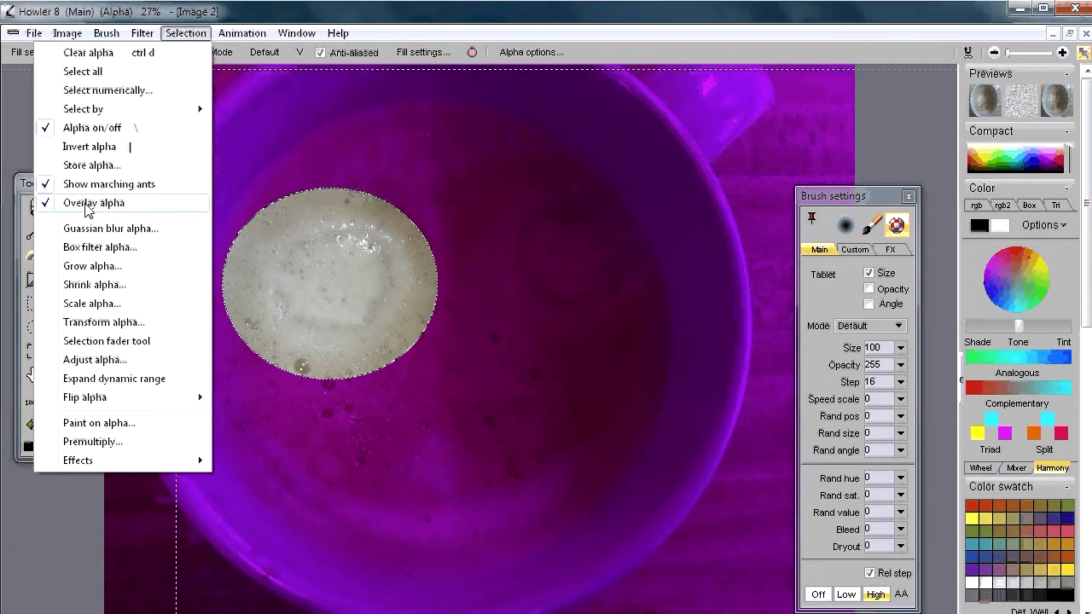
pyautogui.click(89, 205)
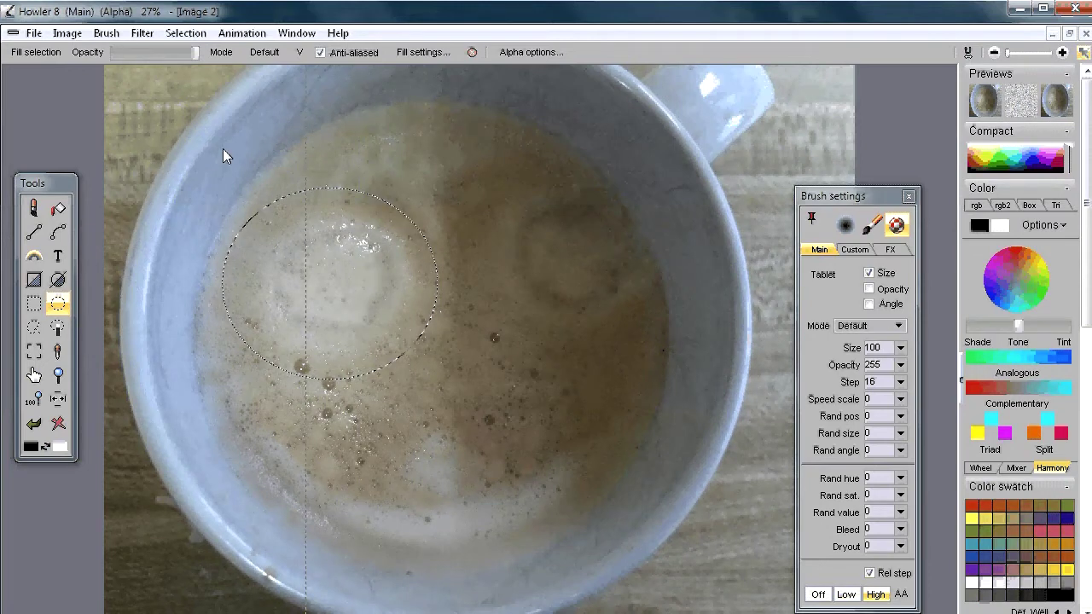
# Step: Use the selected foam circle as the brush and turn on the brush preview
pyautogui.click(106, 33)
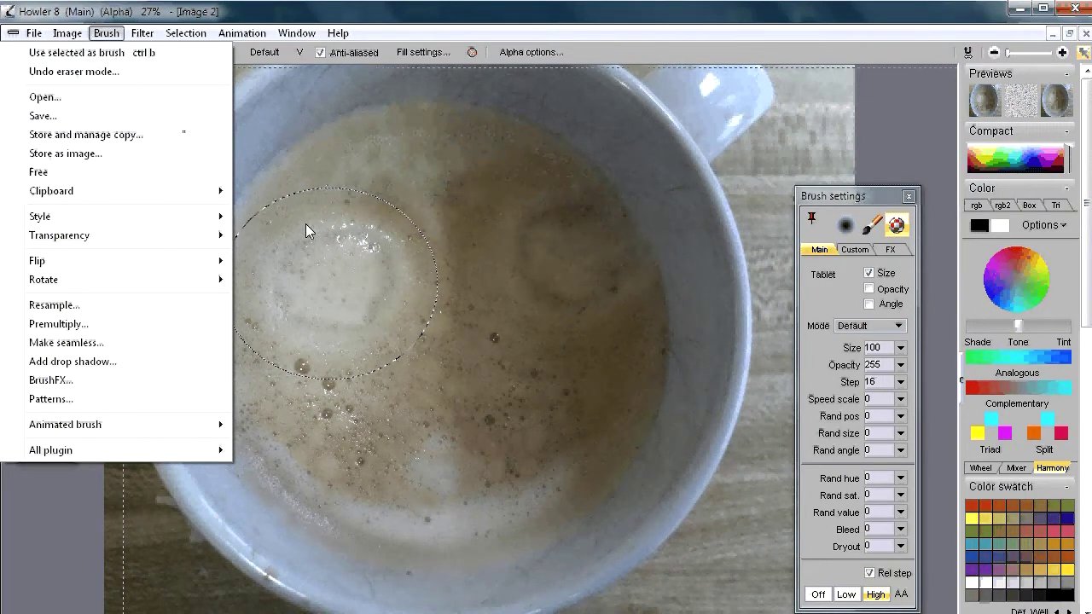
pyautogui.click(119, 54)
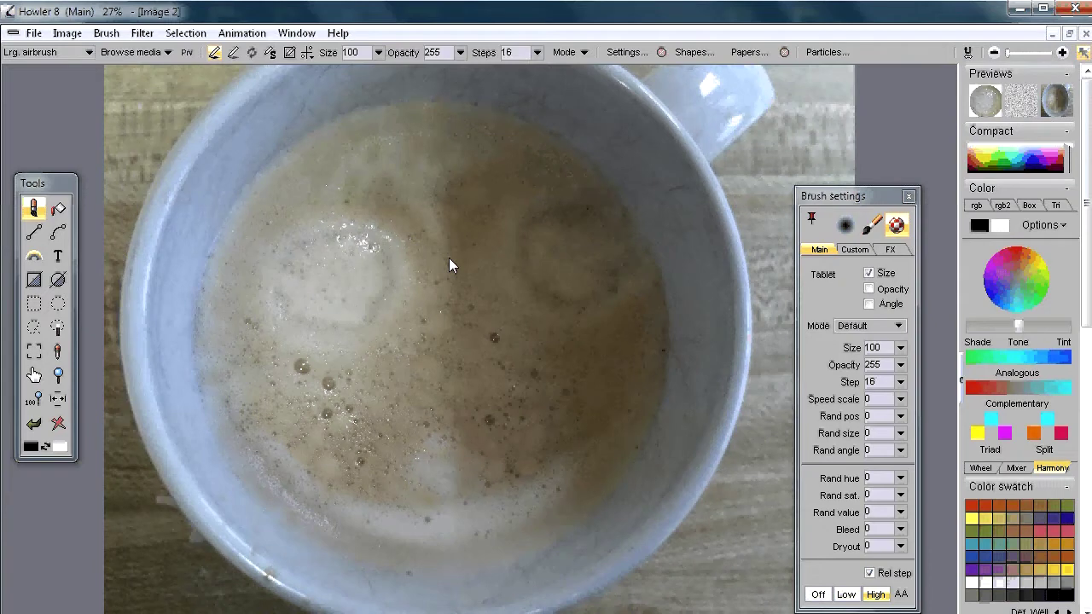
pyautogui.click(186, 52)
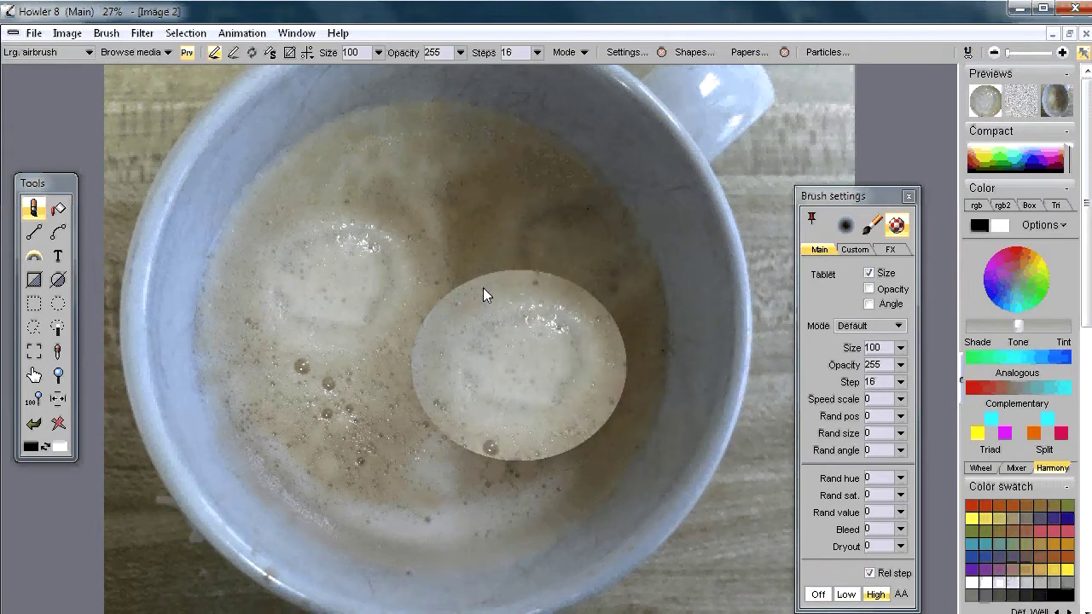
# Step: Store a managed copy of the foam brush and place its brush buffer over the middle of the cup
pyautogui.click(104, 34)
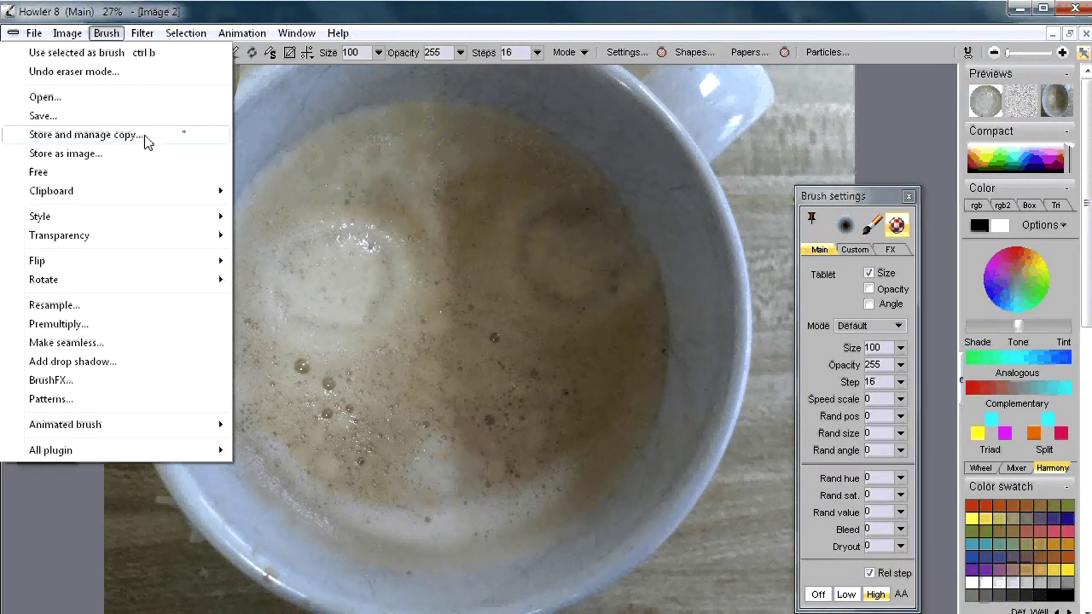
pyautogui.click(147, 137)
pyautogui.moveTo(165, 126); pyautogui.dragTo(378, 173)
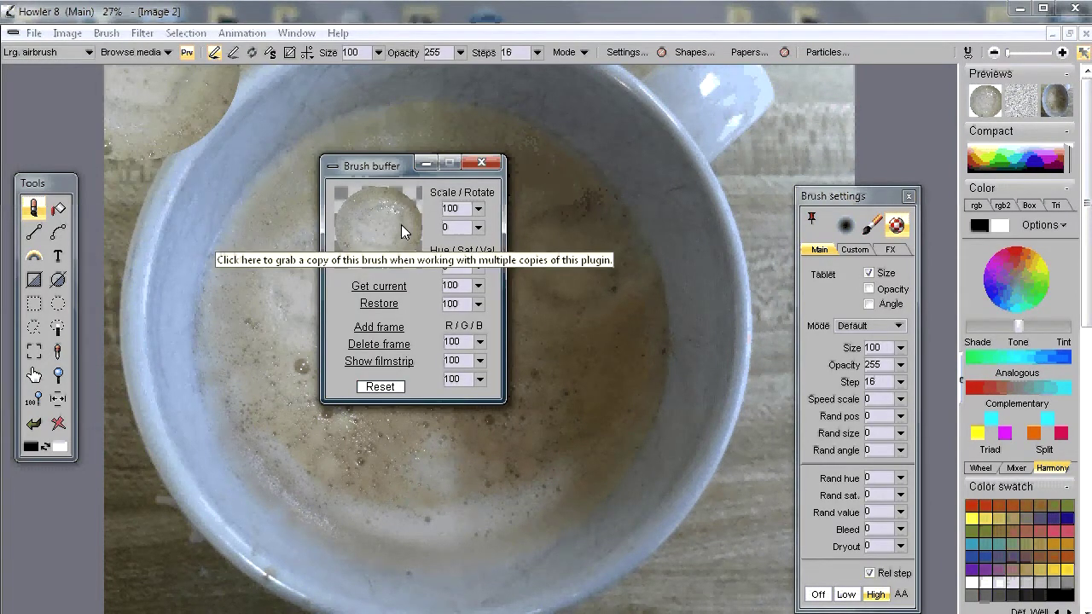
pyautogui.moveTo(380, 167)
pyautogui.mouseDown()
pyautogui.moveTo(601, 198)
pyautogui.moveTo(518, 198)
pyautogui.mouseUp()
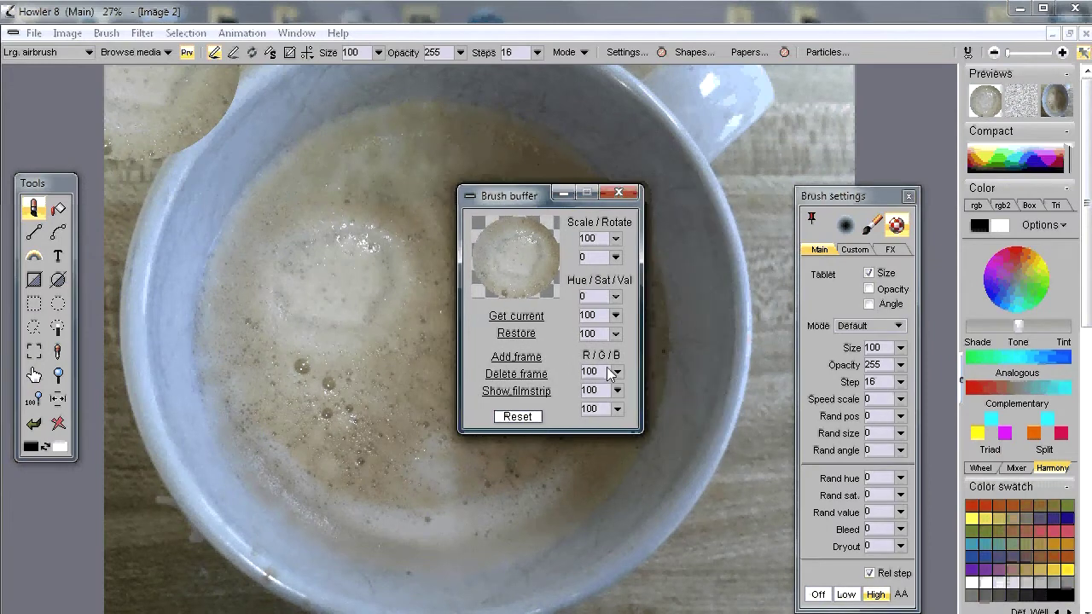
# Step: Tint the stored foam brush green by setting its hue to 90 and saturation to 152
pyautogui.click(614, 297)
pyautogui.moveTo(564, 317)
pyautogui.mouseDown()
pyautogui.moveTo(532, 319)
pyautogui.moveTo(602, 325)
pyautogui.moveTo(590, 332)
pyautogui.moveTo(633, 301)
pyautogui.mouseUp()
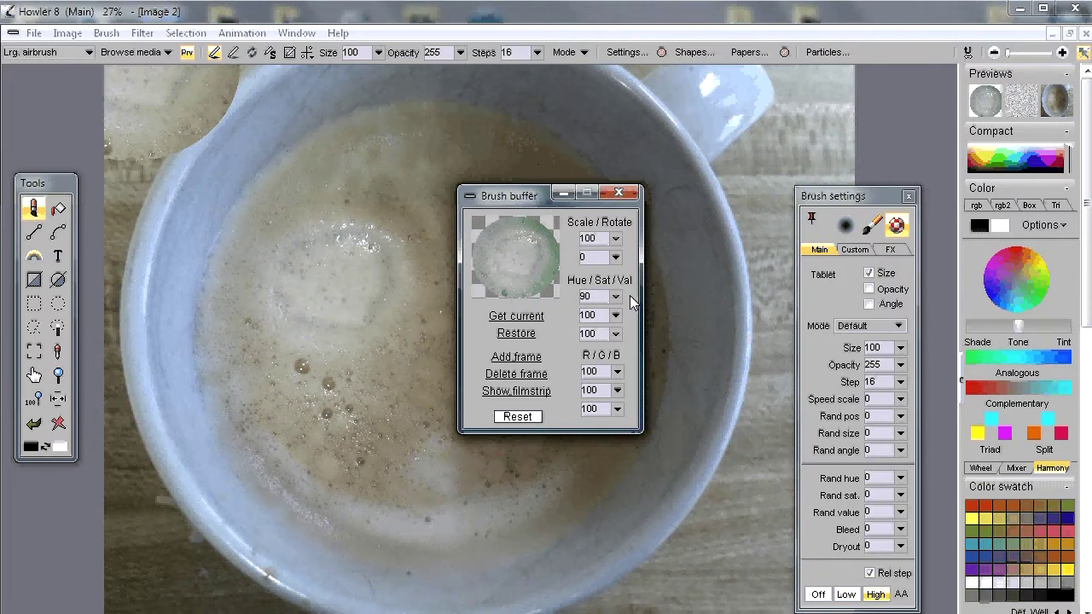
pyautogui.moveTo(615, 316)
pyautogui.mouseDown()
pyautogui.moveTo(589, 333)
pyautogui.moveTo(627, 315)
pyautogui.mouseUp()
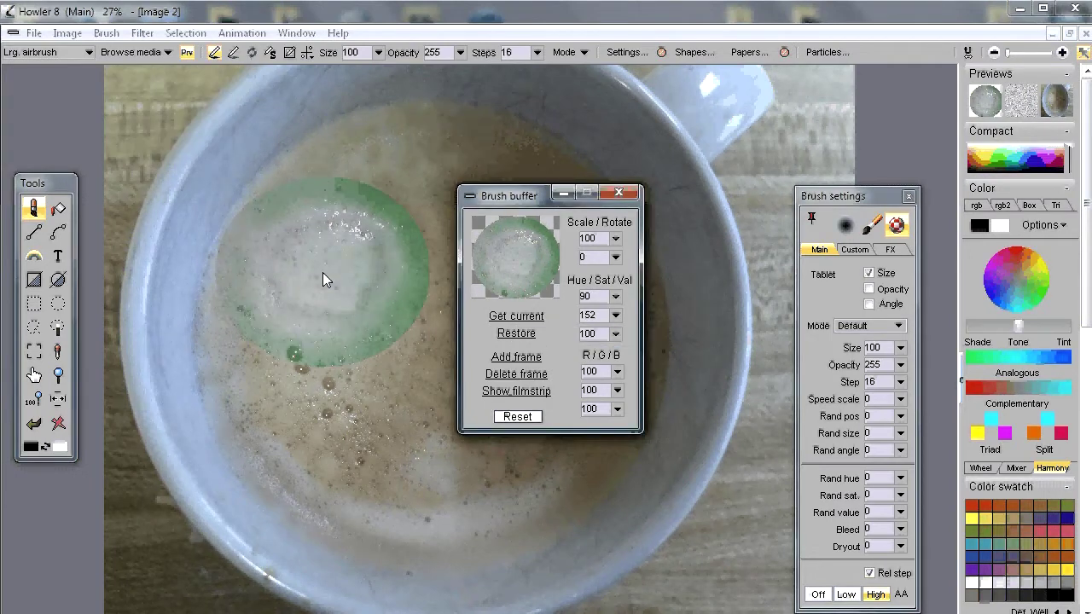
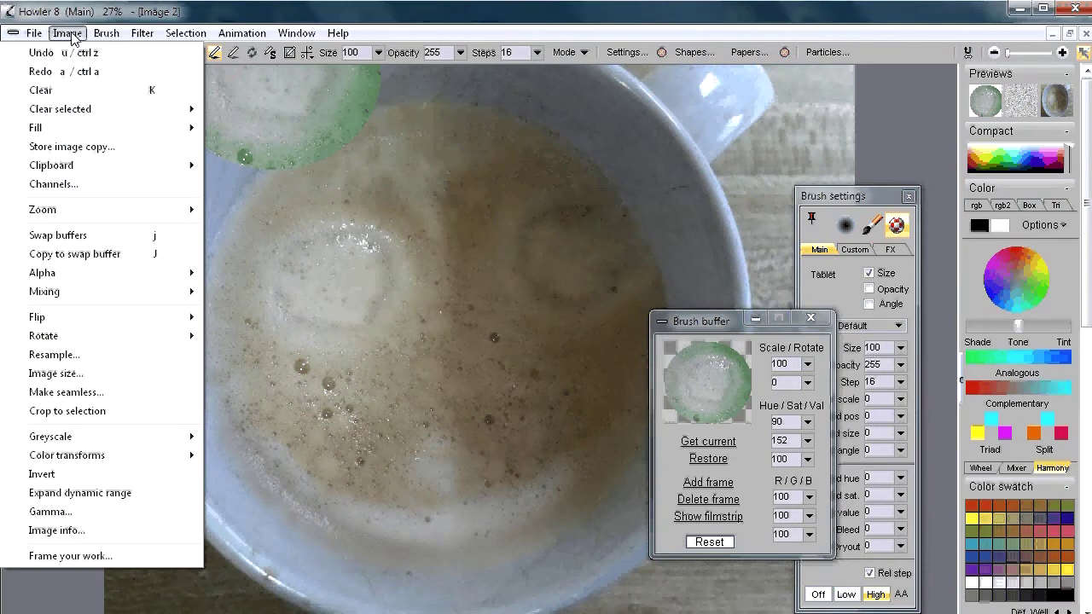
pyautogui.moveTo(109, 40)
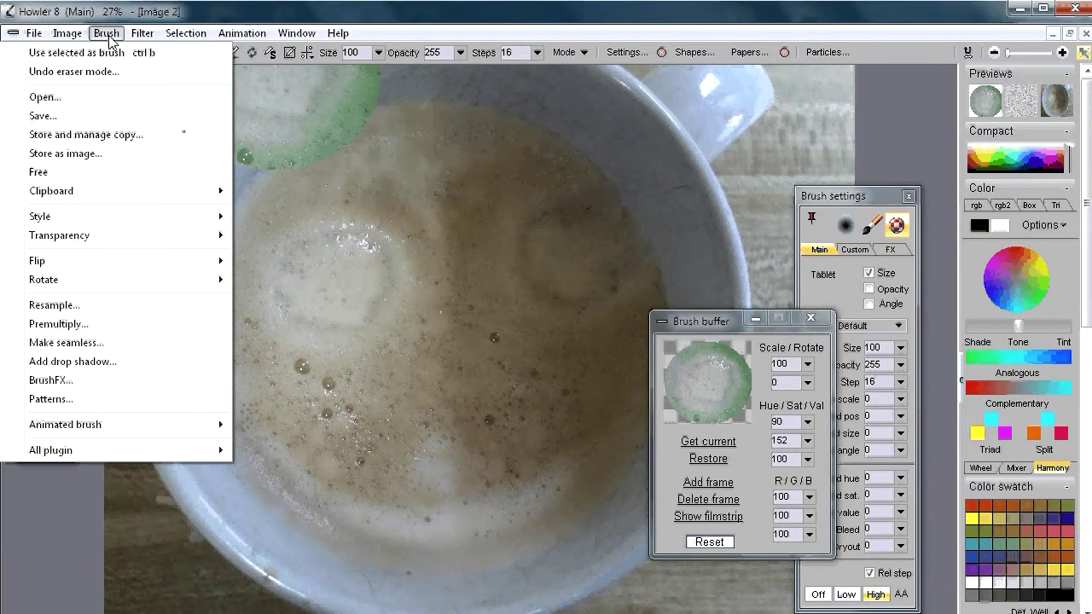
pyautogui.moveTo(94, 194)
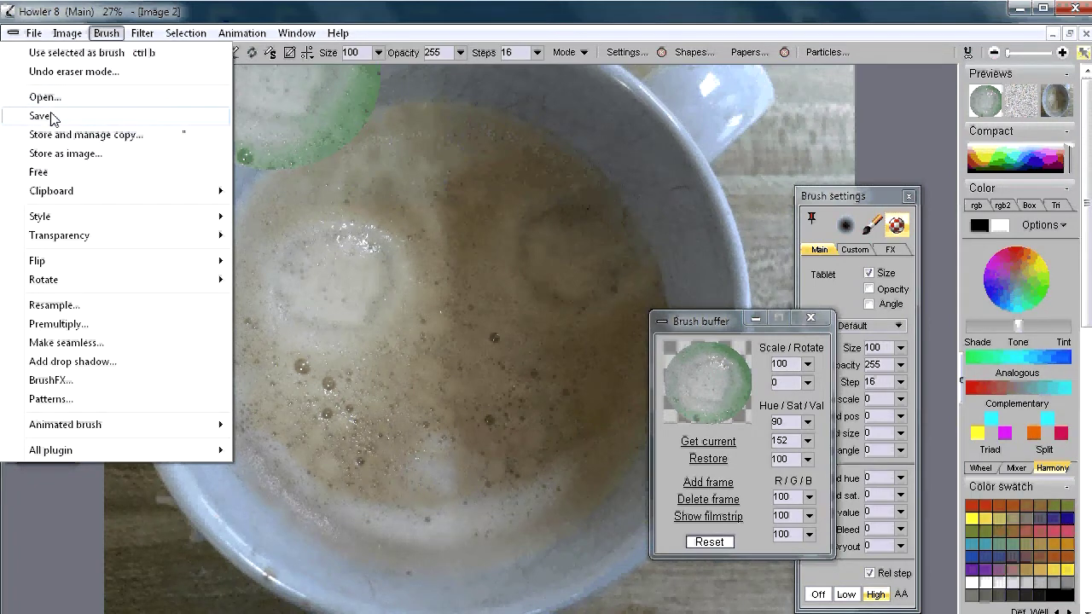
pyautogui.click(33, 33)
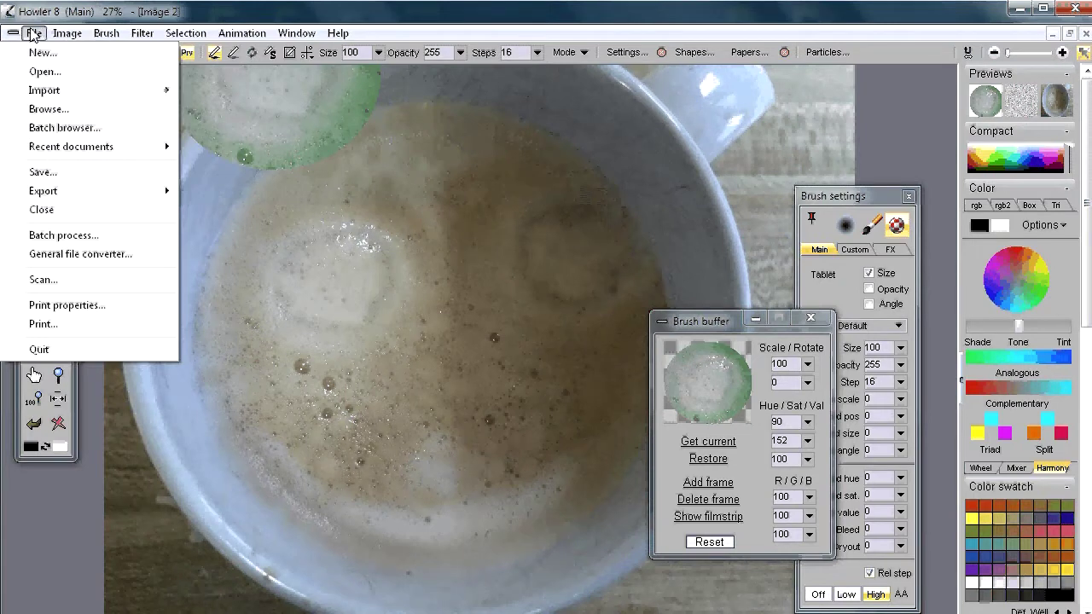
pyautogui.click(32, 32)
pyautogui.click(106, 33)
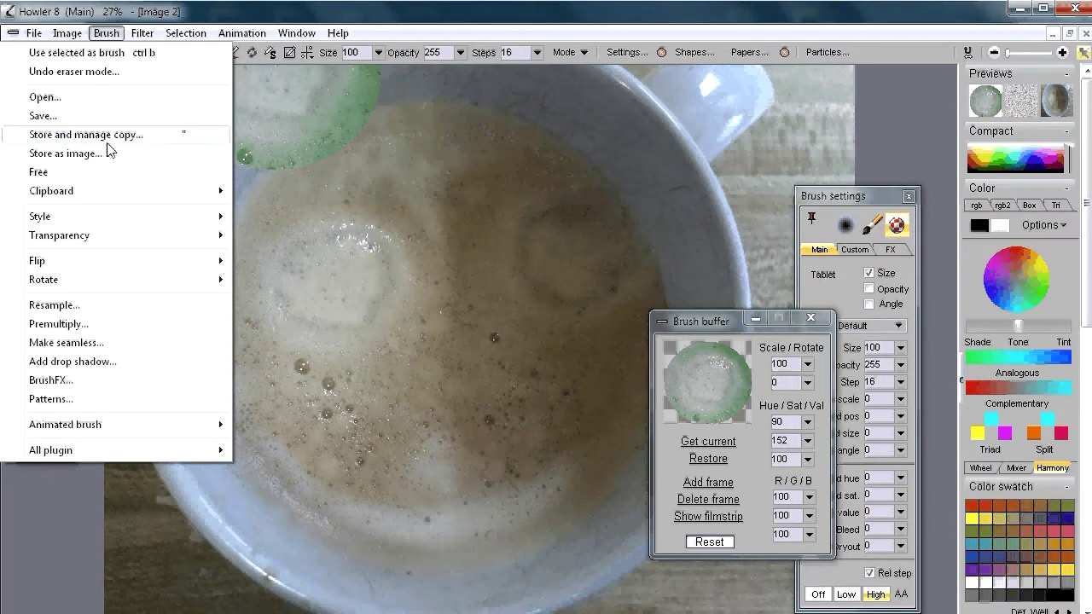
pyautogui.click(95, 12)
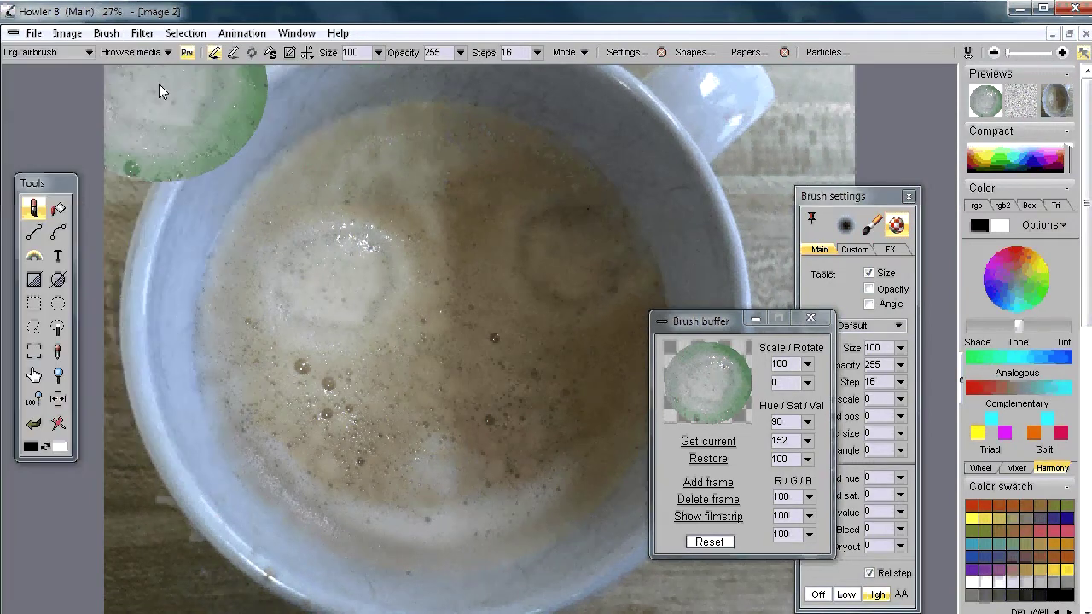
# Step: Save the current green foam brush to the media library under the name happy coffee
pyautogui.click(120, 52)
pyautogui.click(120, 102)
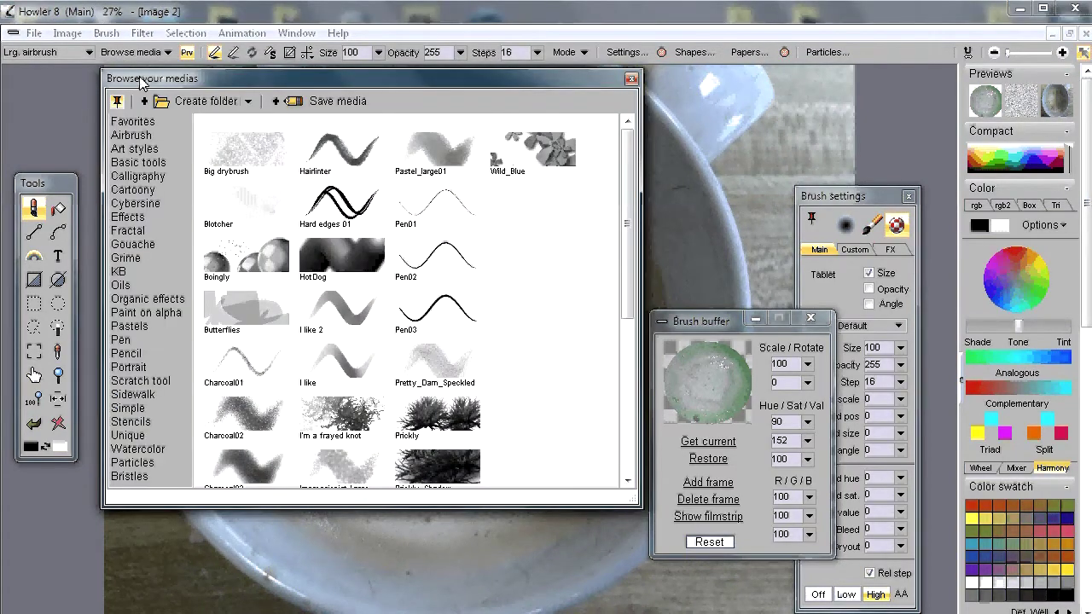
pyautogui.moveTo(141, 81); pyautogui.dragTo(525, 122)
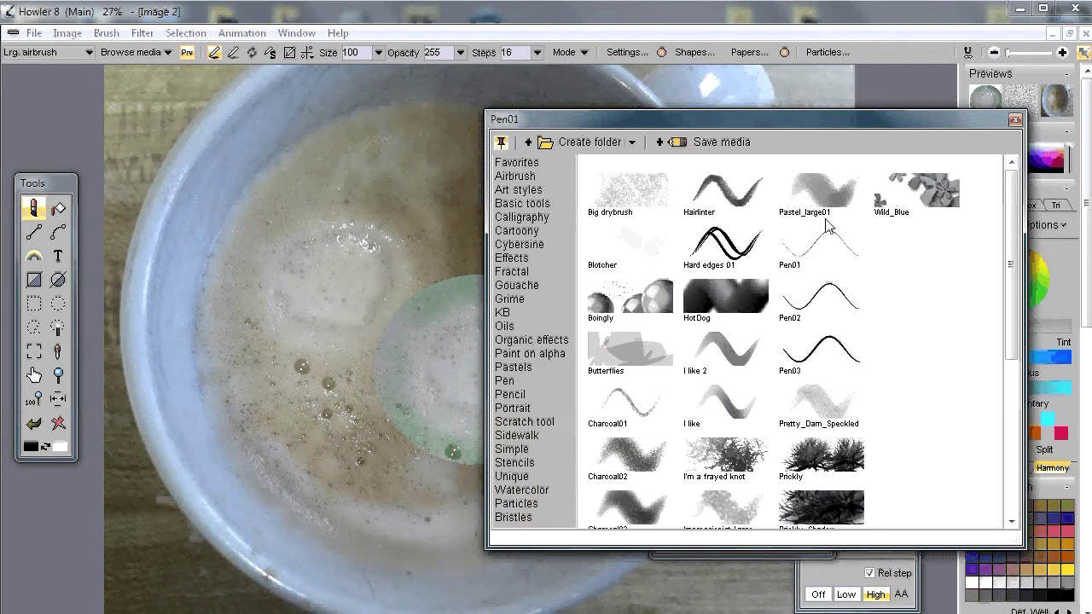
pyautogui.click(695, 144)
pyautogui.click(619, 314)
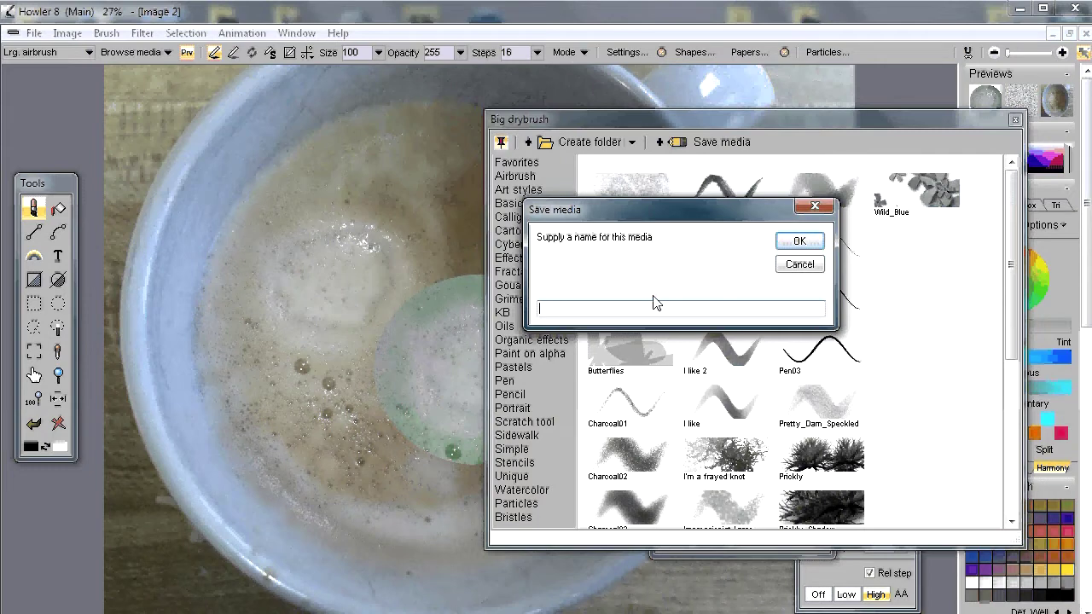
pyautogui.write('happy coffee')
pyautogui.click(799, 242)
# Step: Paint a winding stroke with the HotDog brush and a trail of balls with the Boingly brush over the coffee
pyautogui.click(829, 463)
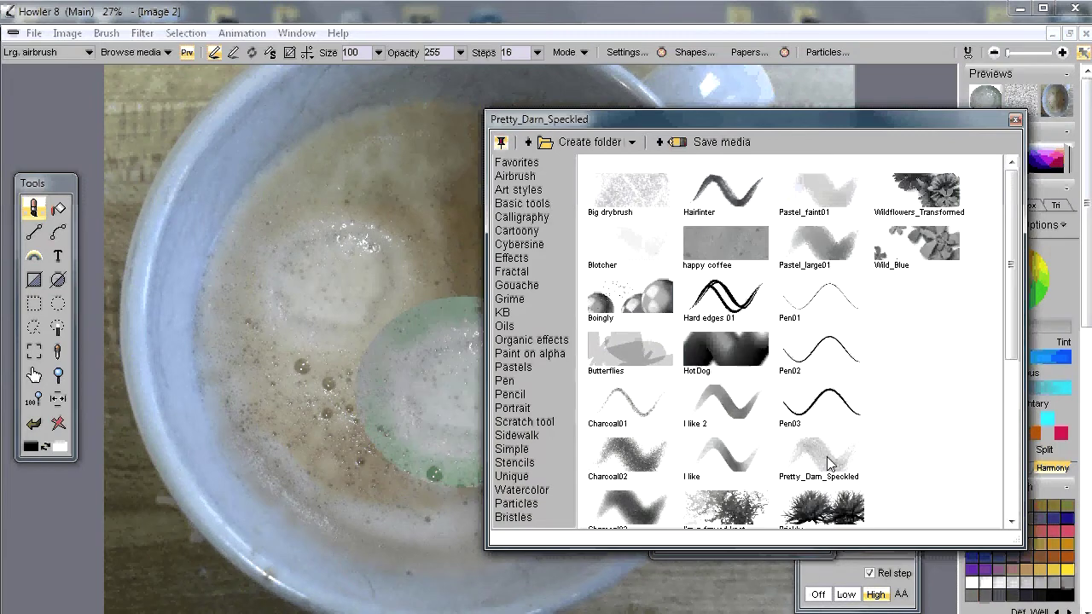
pyautogui.click(648, 299)
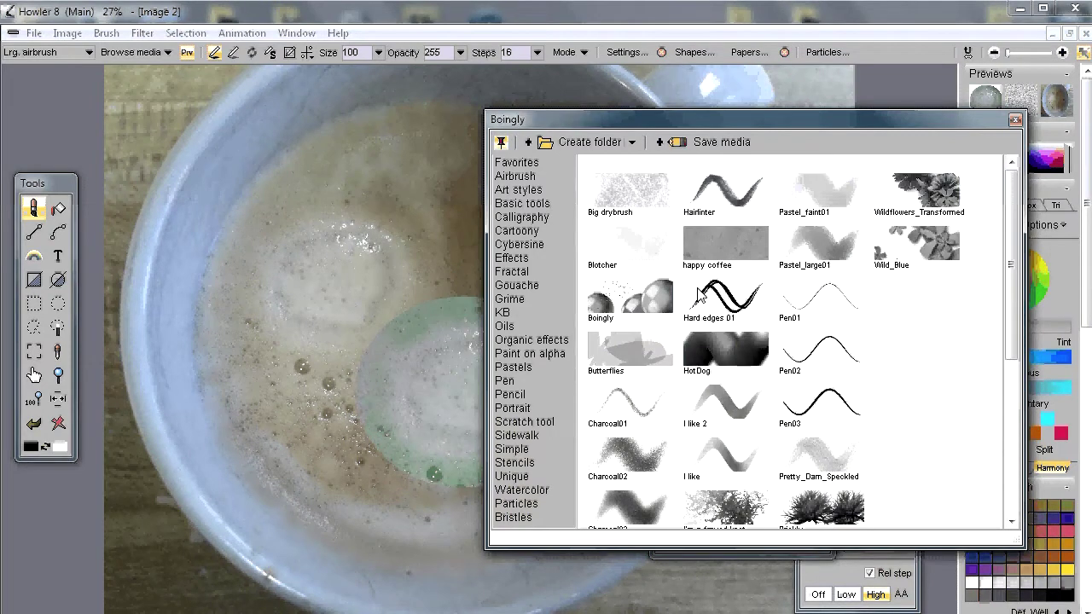
pyautogui.click(734, 245)
pyautogui.click(724, 349)
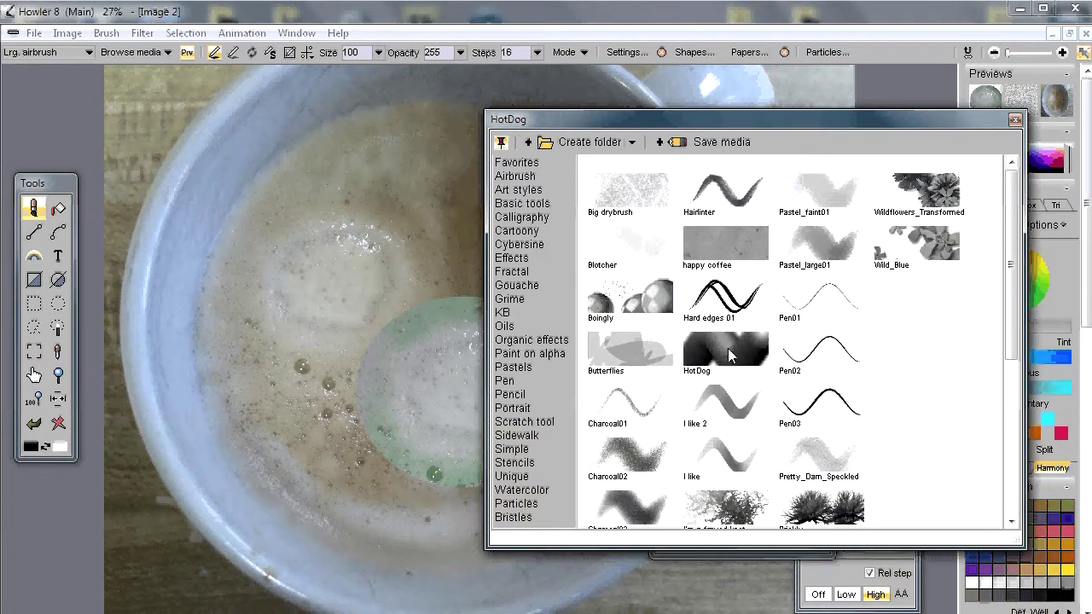
pyautogui.hotkey('ctrl', 'z')
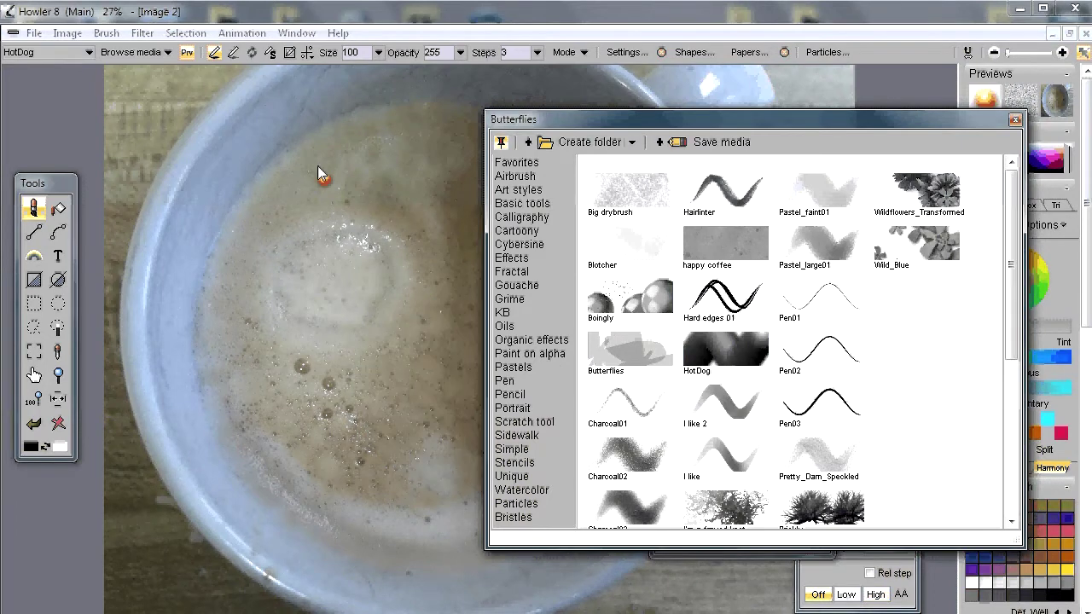
pyautogui.moveTo(329, 172); pyautogui.dragTo(332, 433)
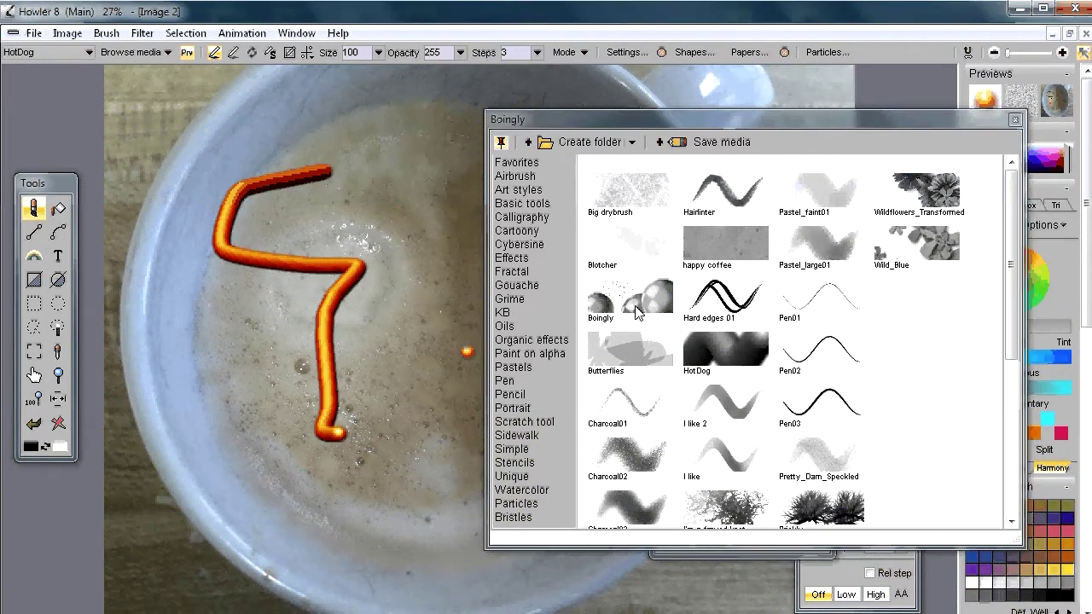
pyautogui.click(635, 313)
pyautogui.moveTo(379, 184); pyautogui.dragTo(469, 399)
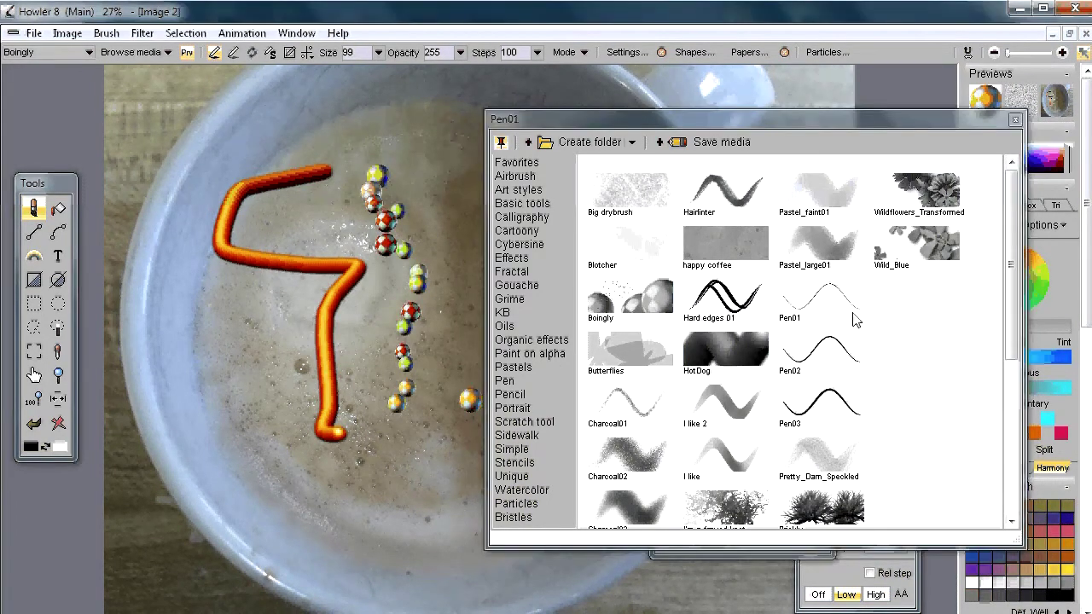
# Step: Test the saved happy coffee brush over the left side of the cup and clear the canvas to white
pyautogui.click(725, 243)
pyautogui.click(259, 253)
pyautogui.moveTo(259, 252)
pyautogui.mouseDown()
pyautogui.moveTo(366, 150)
pyautogui.moveTo(401, 265)
pyautogui.mouseUp()
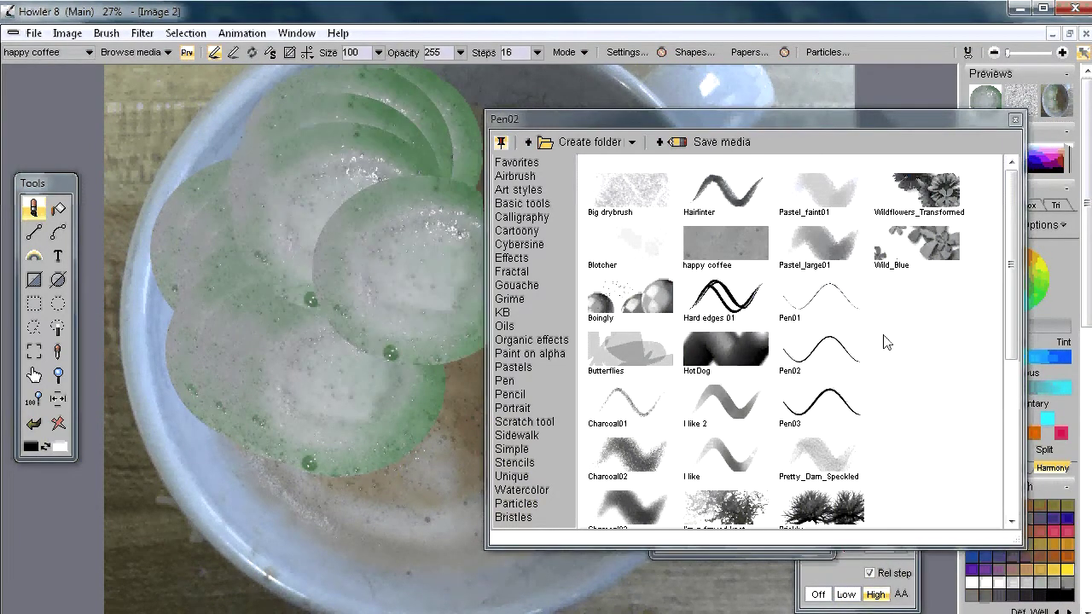
pyautogui.click(1016, 121)
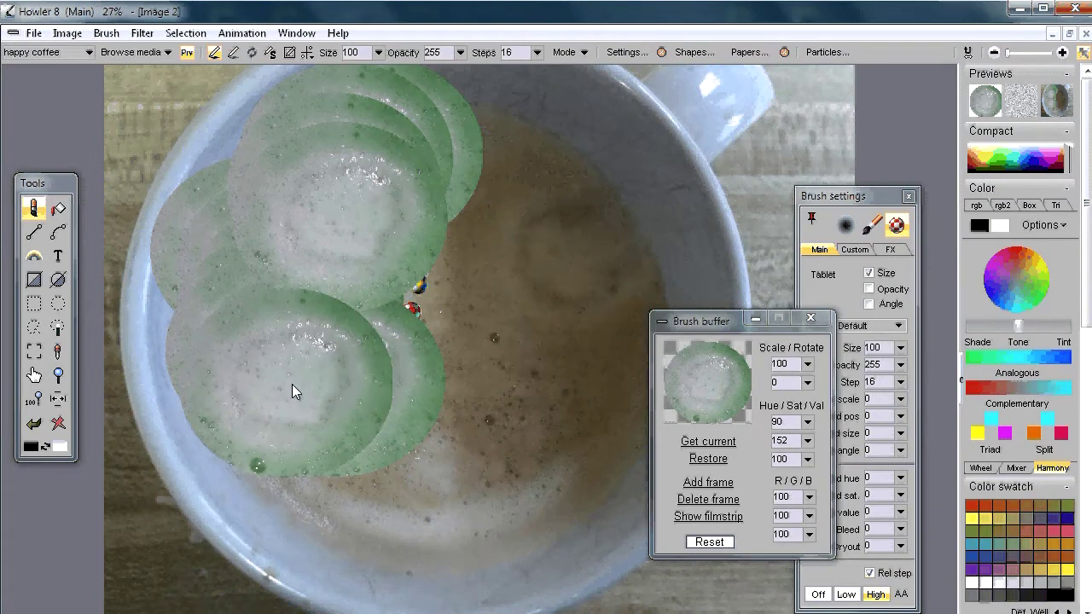
pyautogui.click(59, 428)
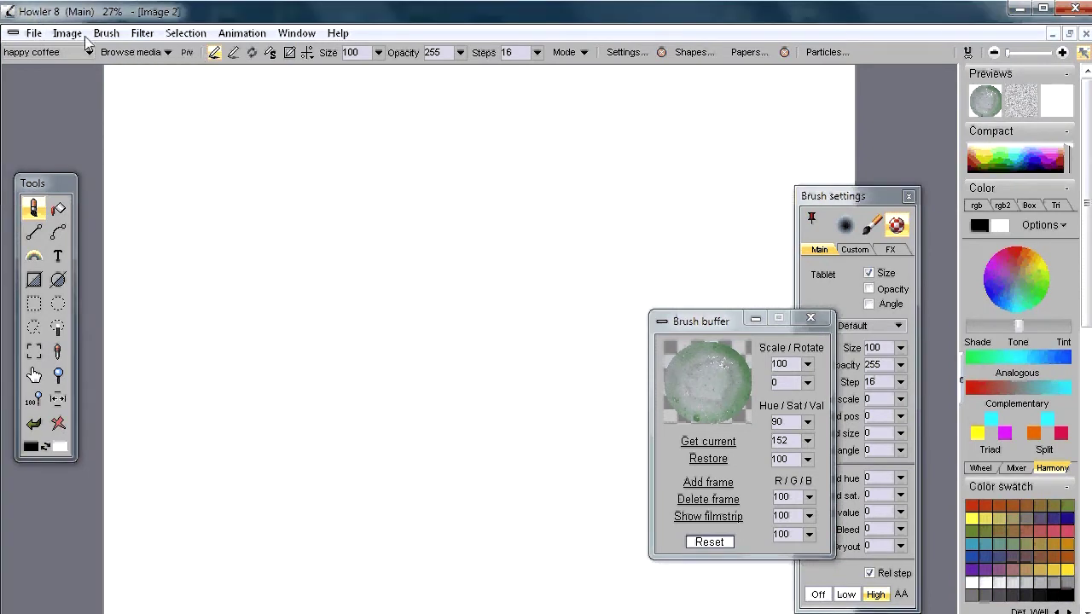
# Step: Begin opening an image file, resize the file dialog and limit the file type to Default Targa
pyautogui.click(34, 34)
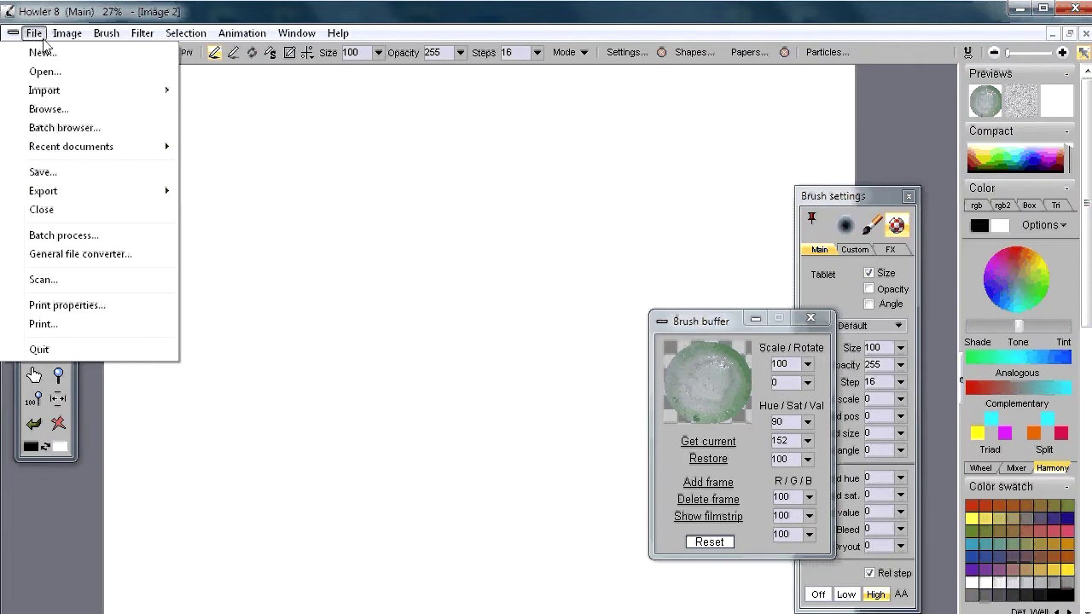
pyautogui.click(70, 69)
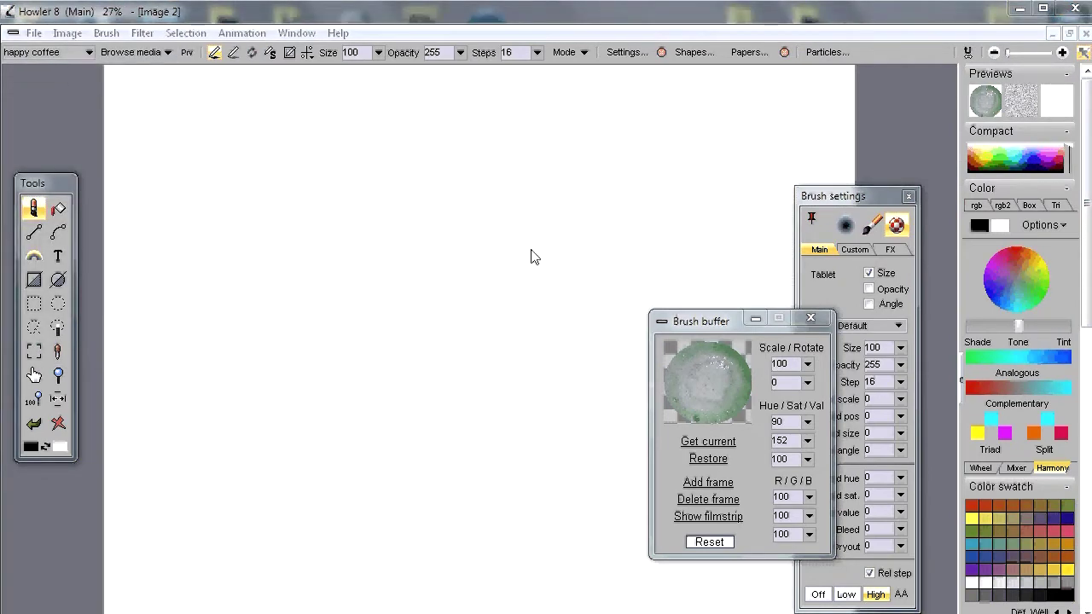
pyautogui.moveTo(876, 166); pyautogui.dragTo(356, 24)
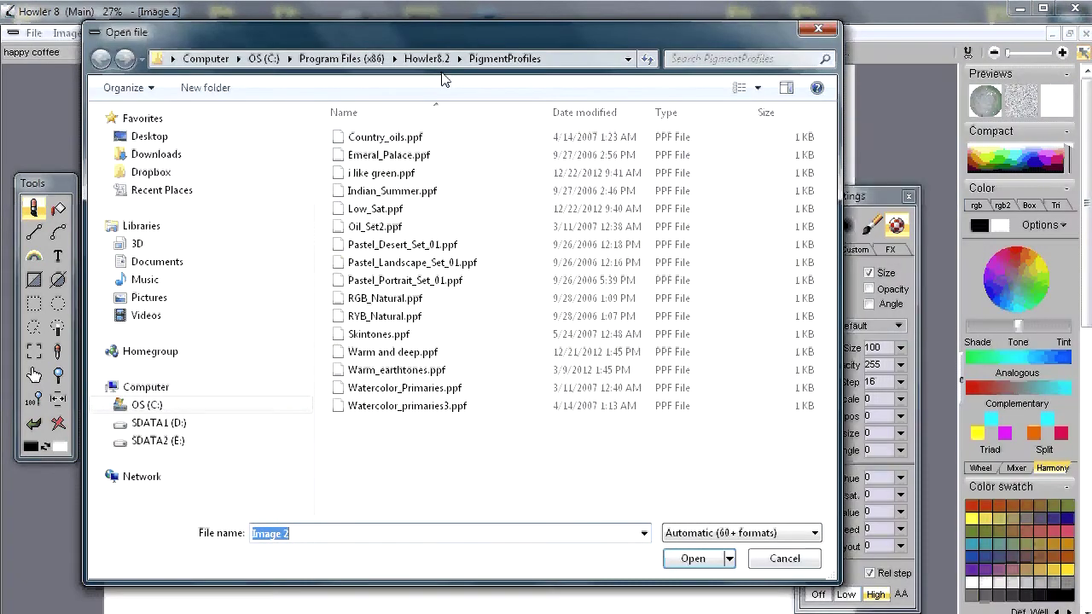
pyautogui.moveTo(838, 587); pyautogui.dragTo(858, 522)
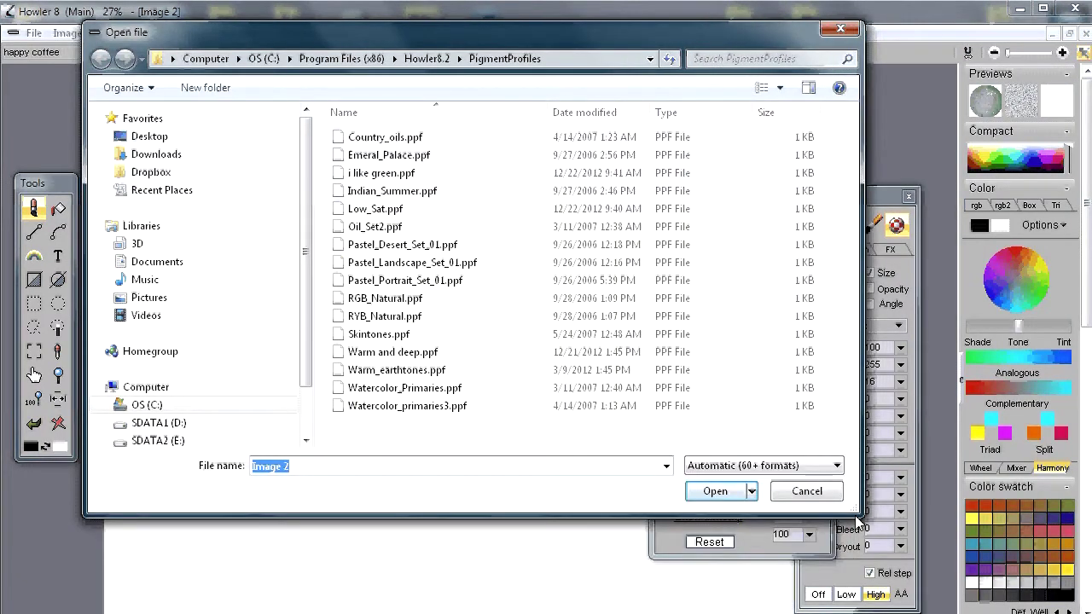
pyautogui.click(726, 465)
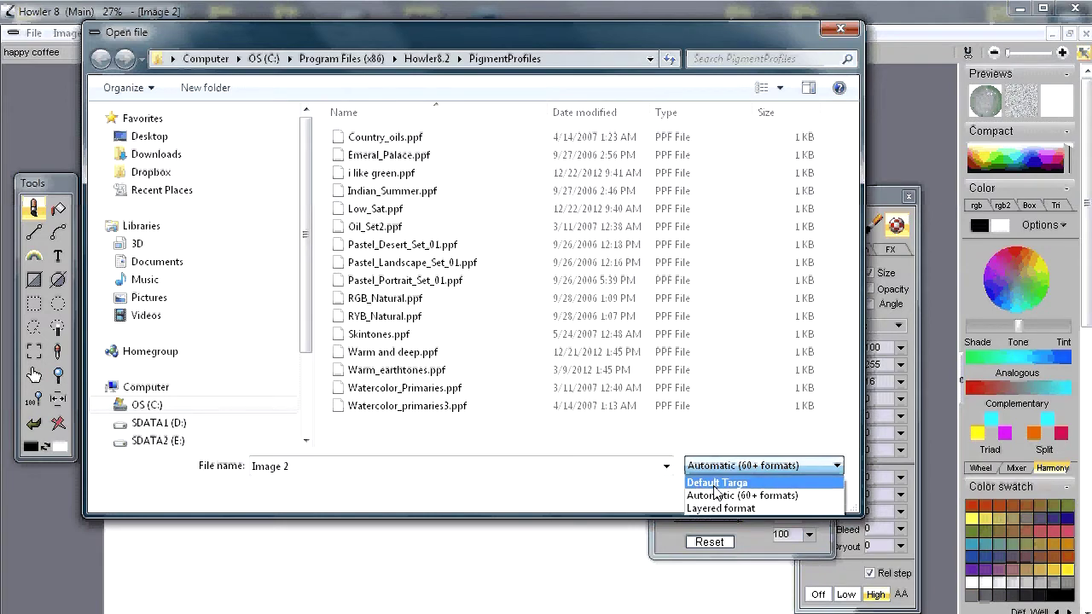
pyautogui.click(717, 484)
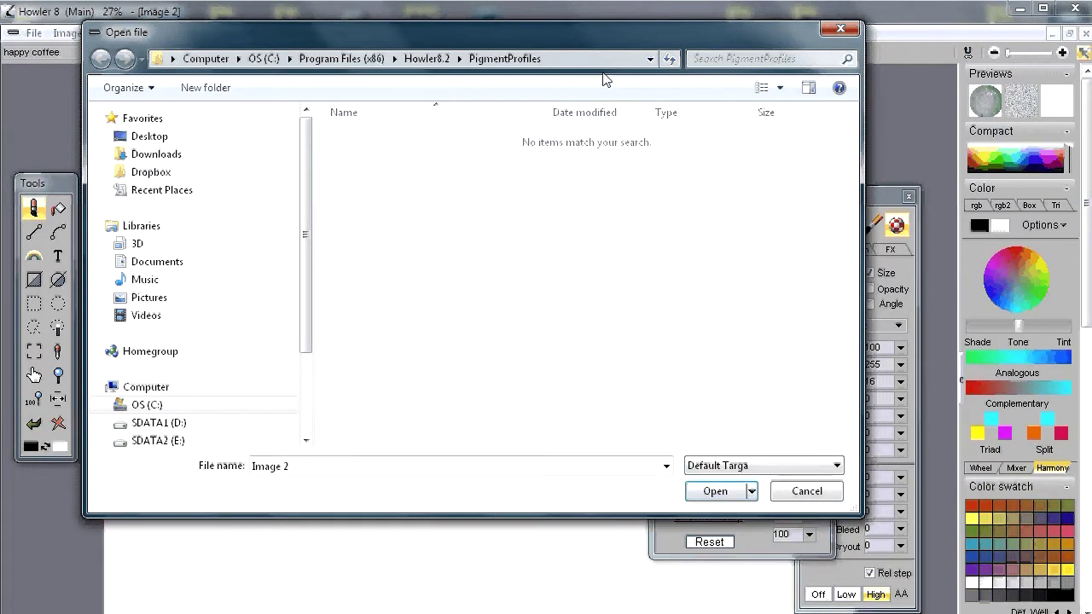
# Step: Open fishy.tga from the DailyDose folder on drive D in place of the current image and close the brush buffer
pyautogui.click(427, 59)
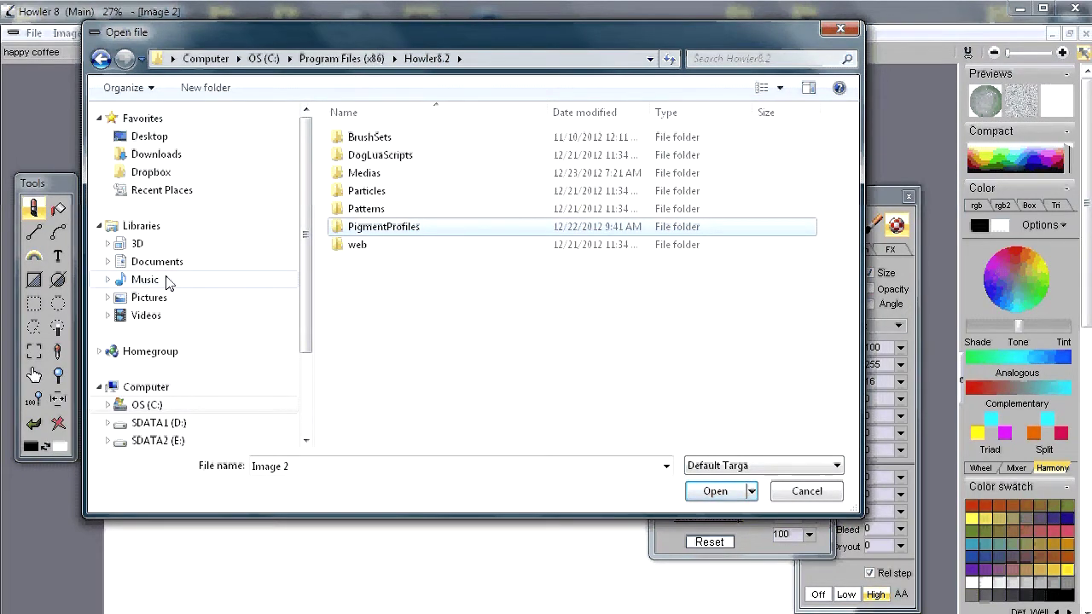
pyautogui.click(157, 424)
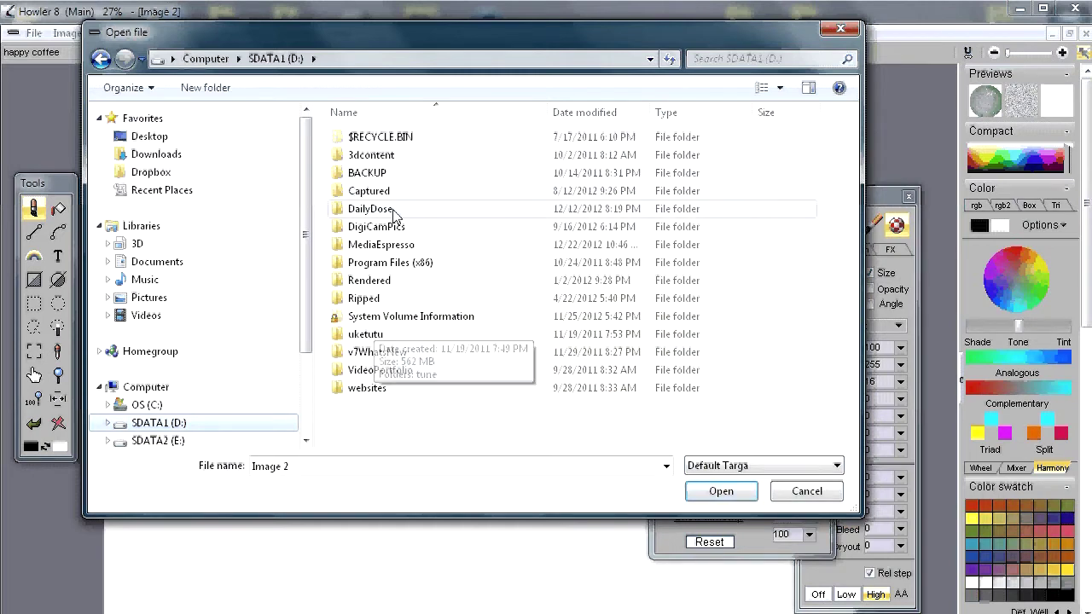
pyautogui.doubleClick(394, 213)
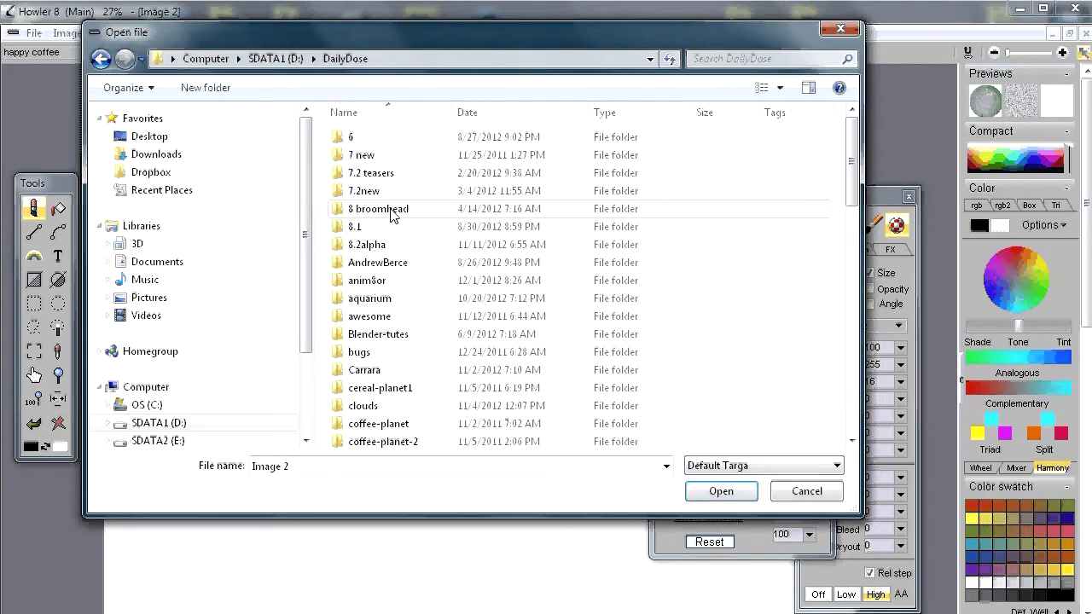
pyautogui.moveTo(852, 195); pyautogui.dragTo(817, 440)
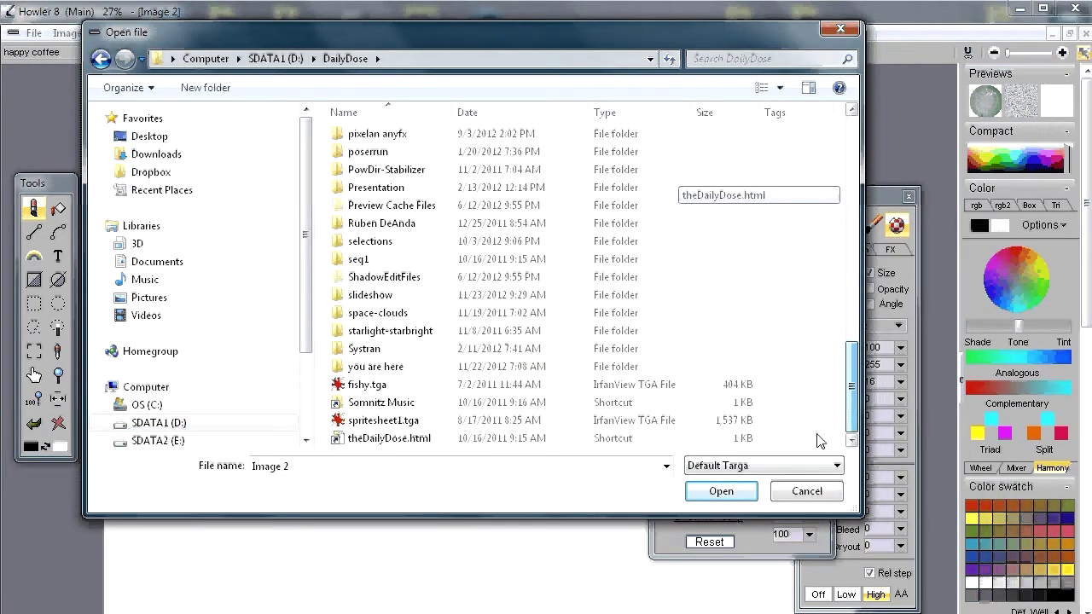
pyautogui.click(376, 424)
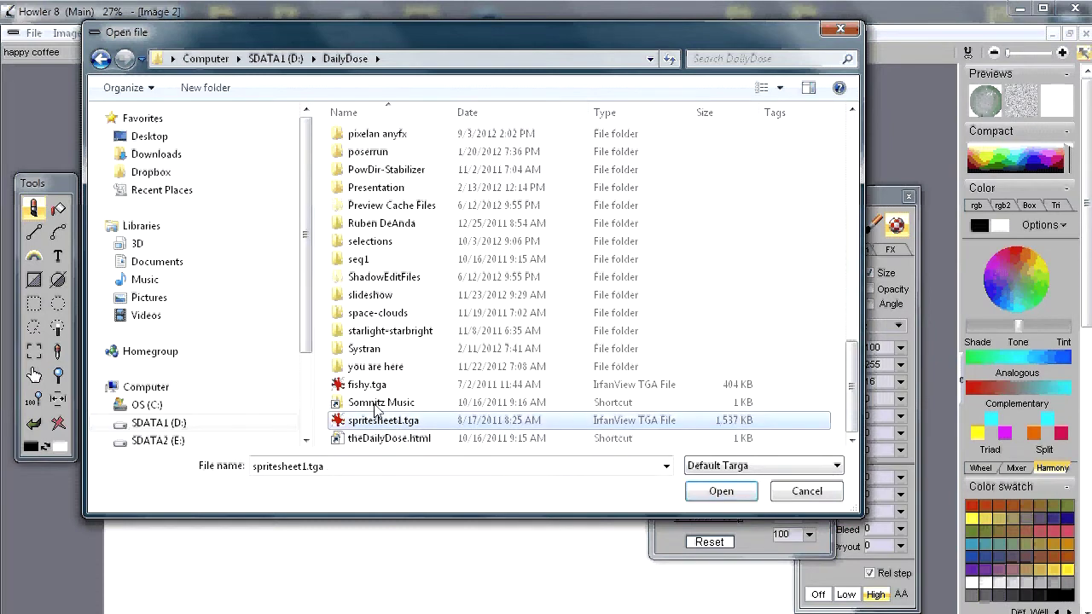
pyautogui.click(358, 387)
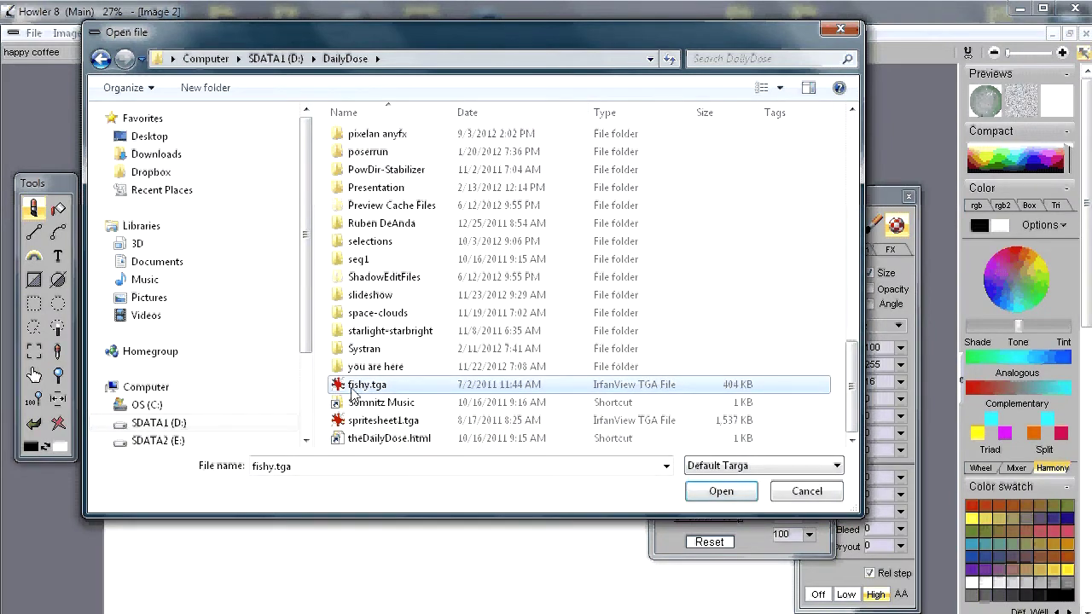
pyautogui.doubleClick(352, 389)
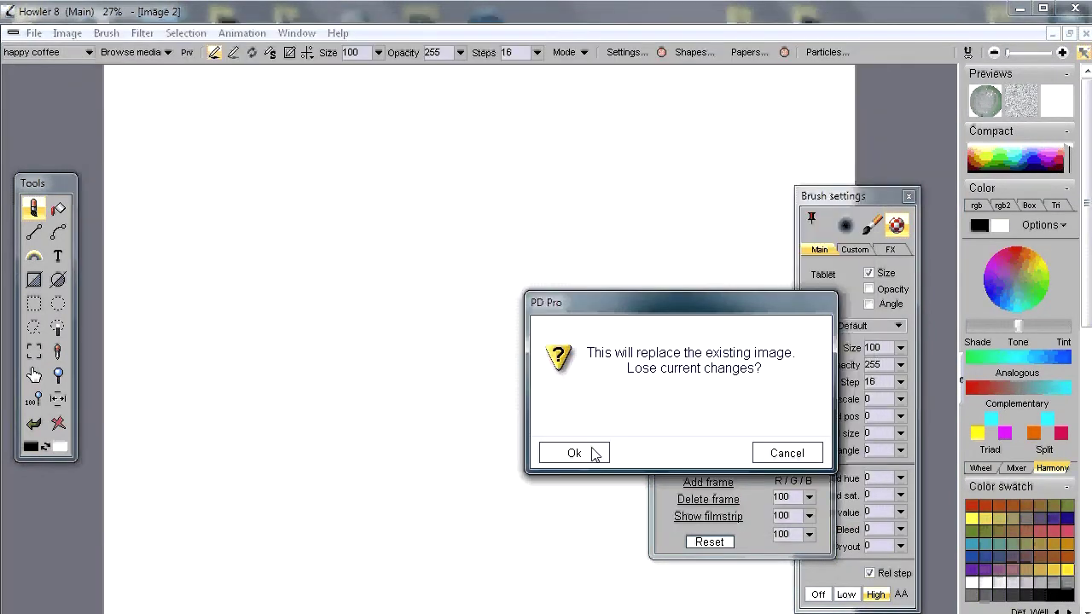
pyautogui.click(594, 453)
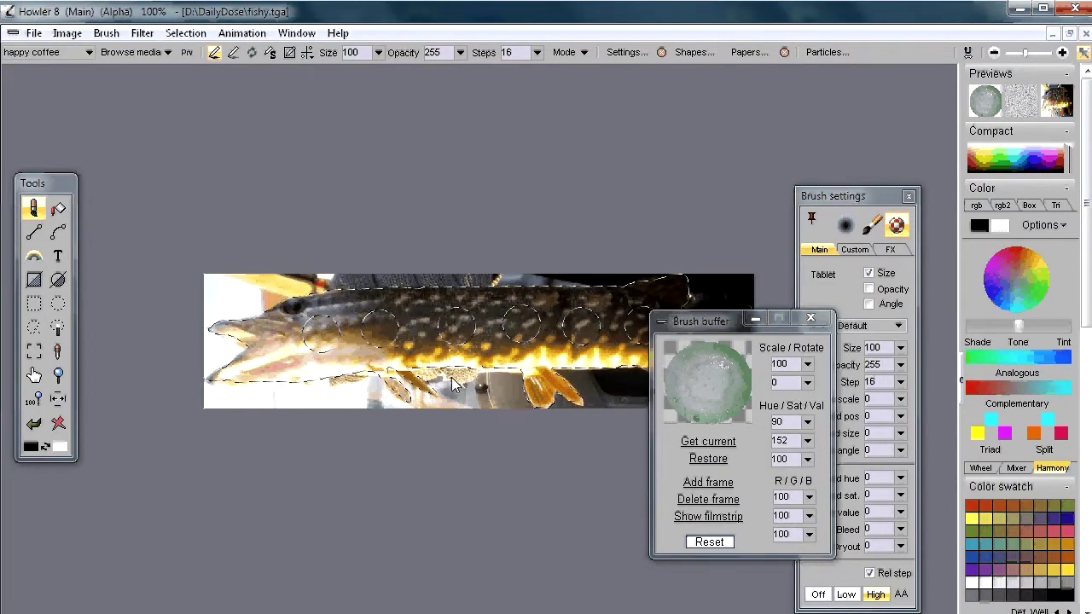
pyautogui.moveTo(721, 322)
pyautogui.mouseDown()
pyautogui.moveTo(557, 246)
pyautogui.moveTo(597, 245)
pyautogui.mouseUp()
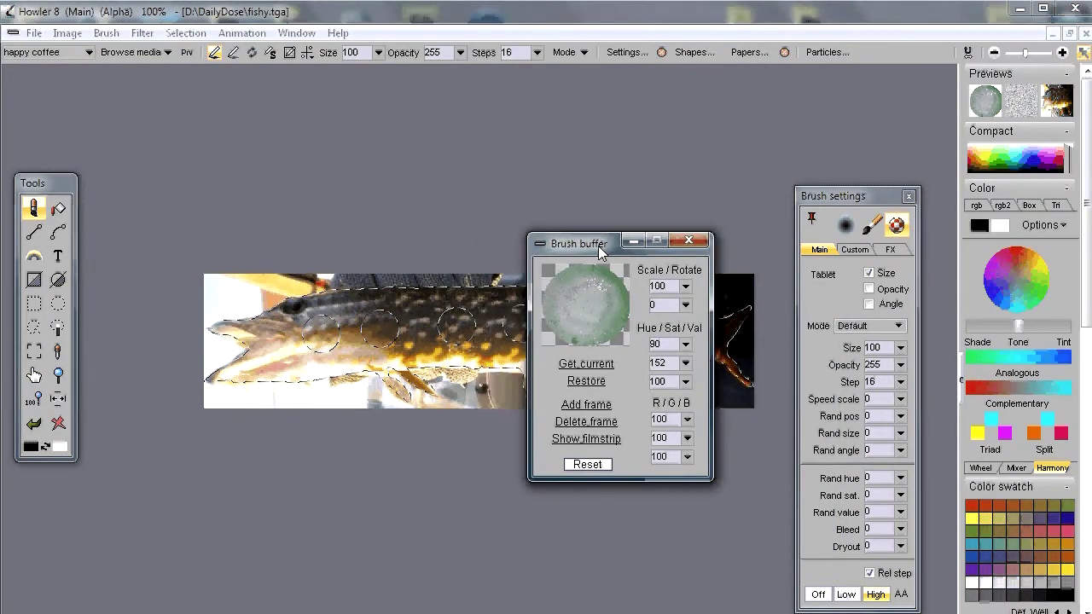
pyautogui.click(689, 241)
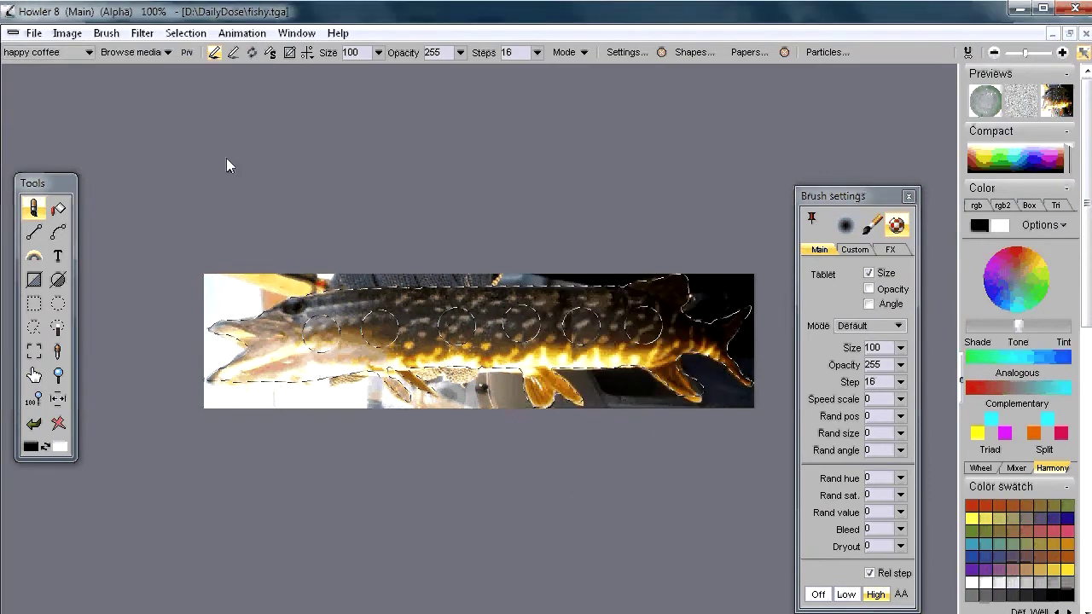
# Step: Examine the file formats available for opening an image, choose Layered format, and cancel without opening a file
pyautogui.click(34, 34)
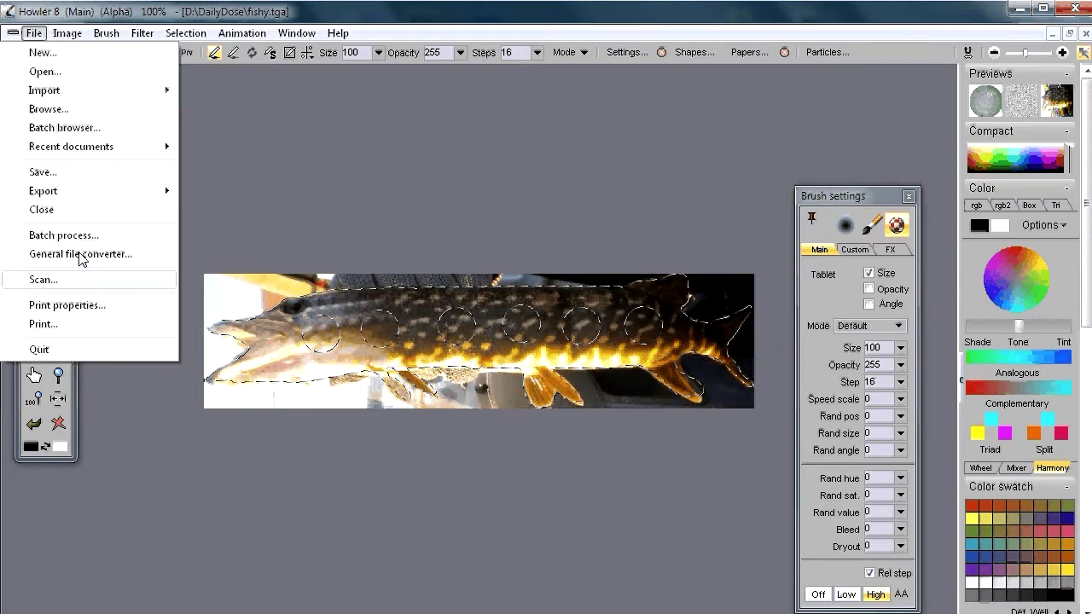
pyautogui.moveTo(70, 192)
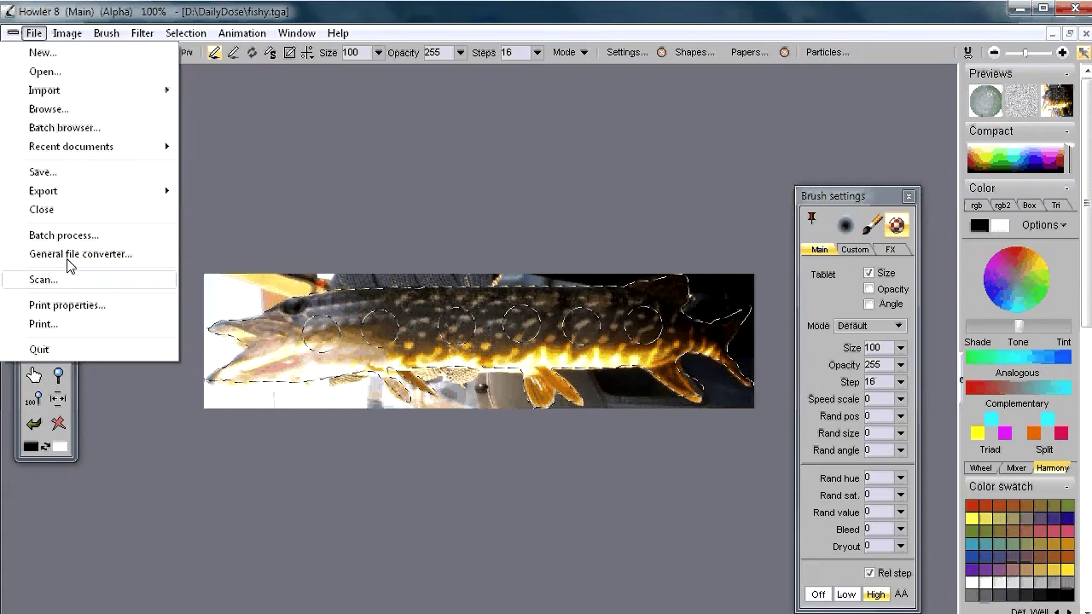
pyautogui.moveTo(55, 94)
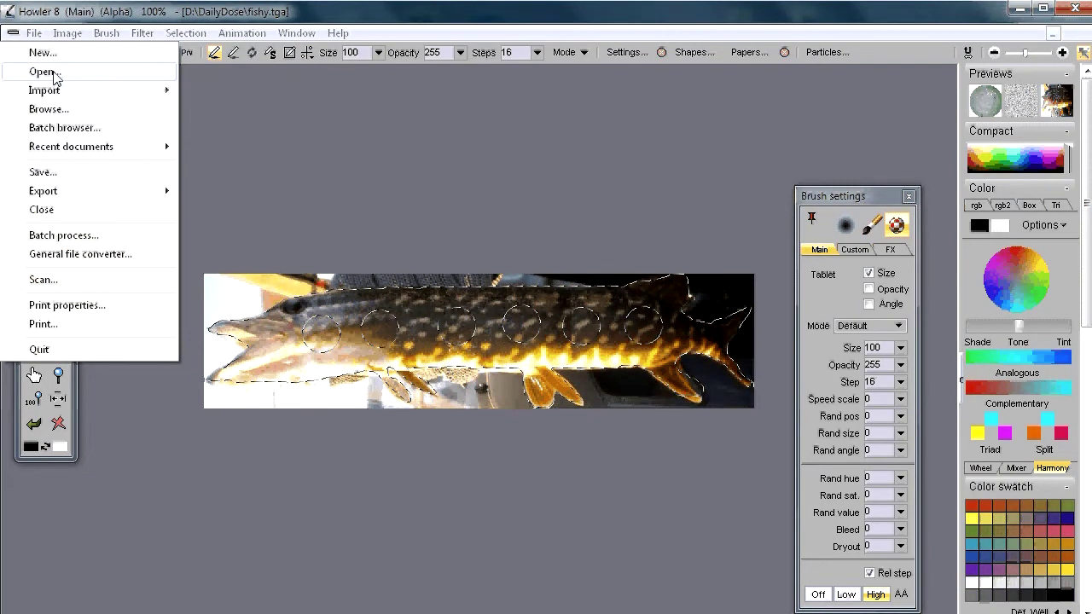
pyautogui.click(54, 73)
pyautogui.moveTo(456, 52); pyautogui.dragTo(463, 103)
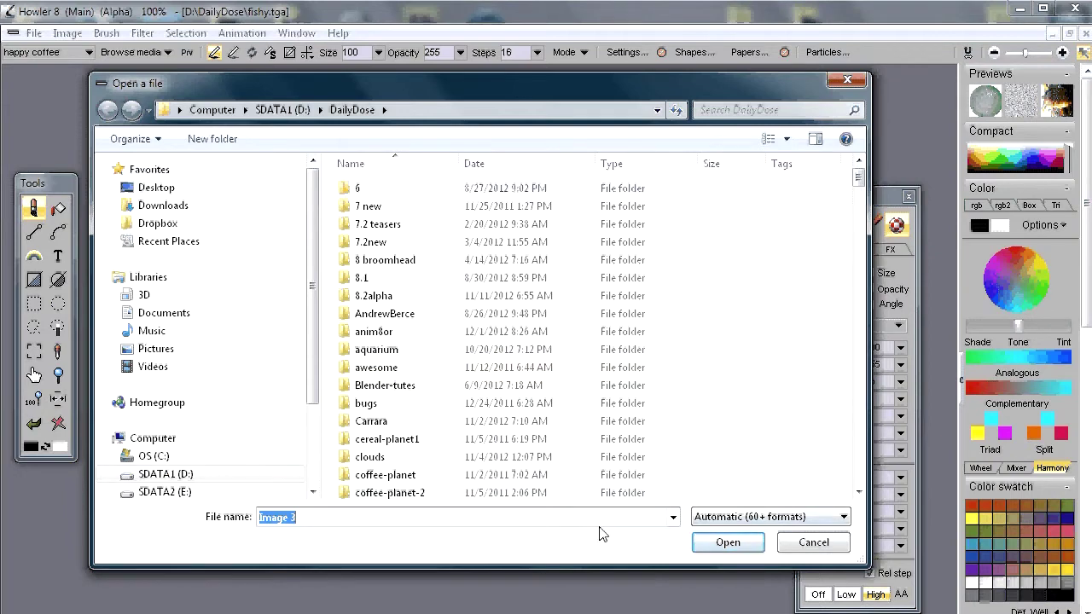
pyautogui.click(706, 516)
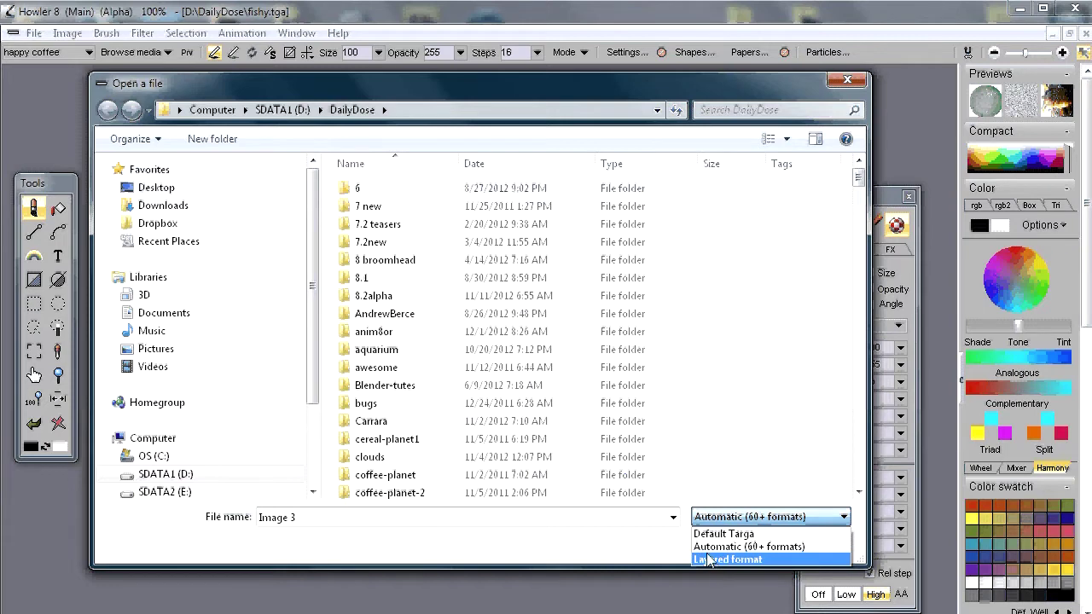
pyautogui.click(711, 560)
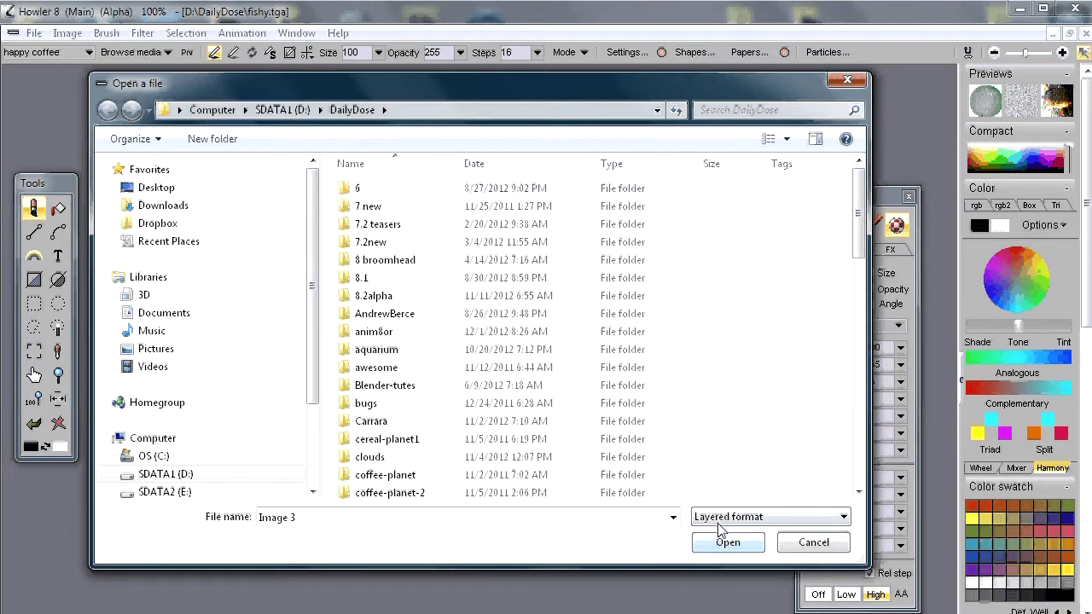
pyautogui.click(708, 519)
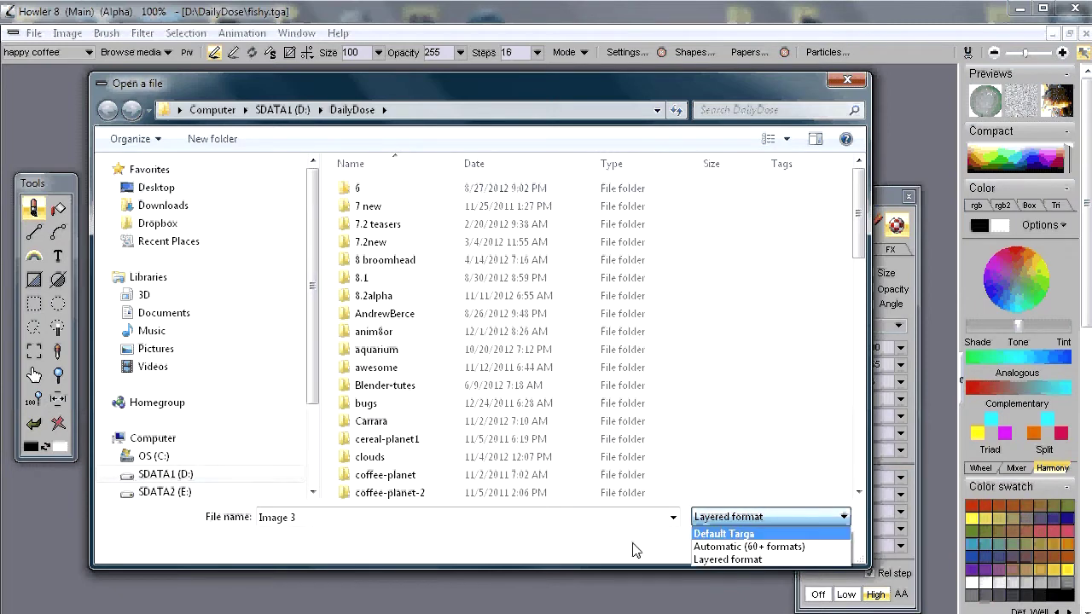
pyautogui.click(636, 550)
pyautogui.click(814, 544)
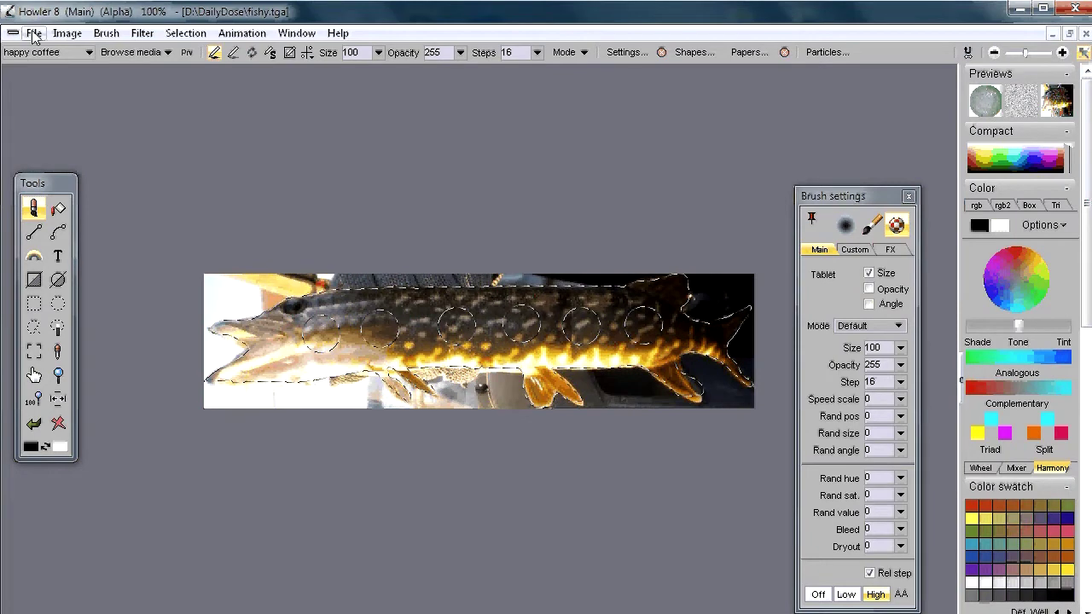
# Step: Examine the image import options, including the list of all import plugins
pyautogui.click(67, 33)
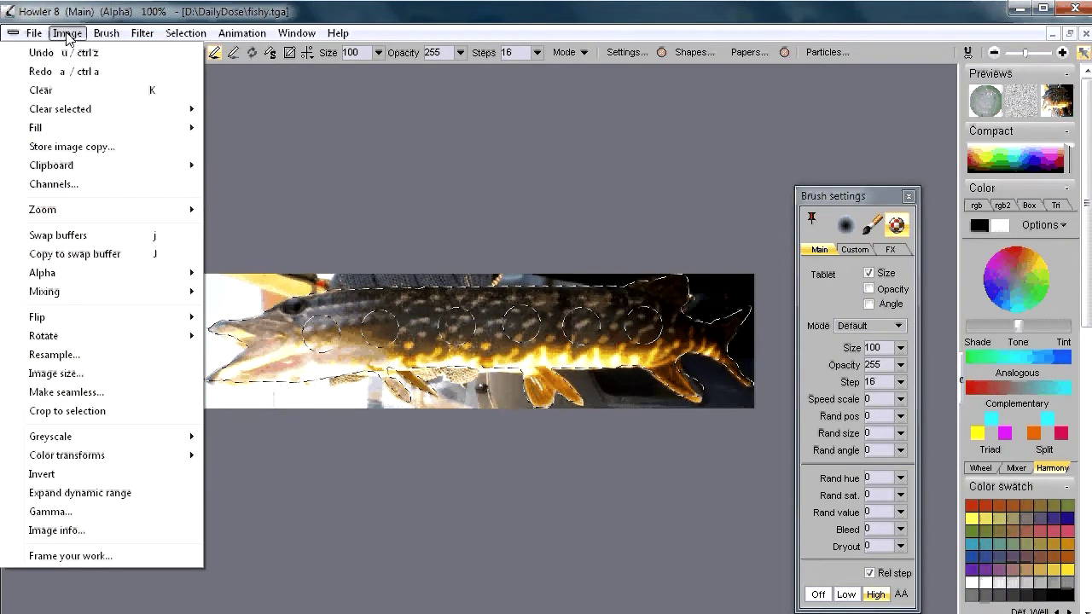
pyautogui.moveTo(36, 34)
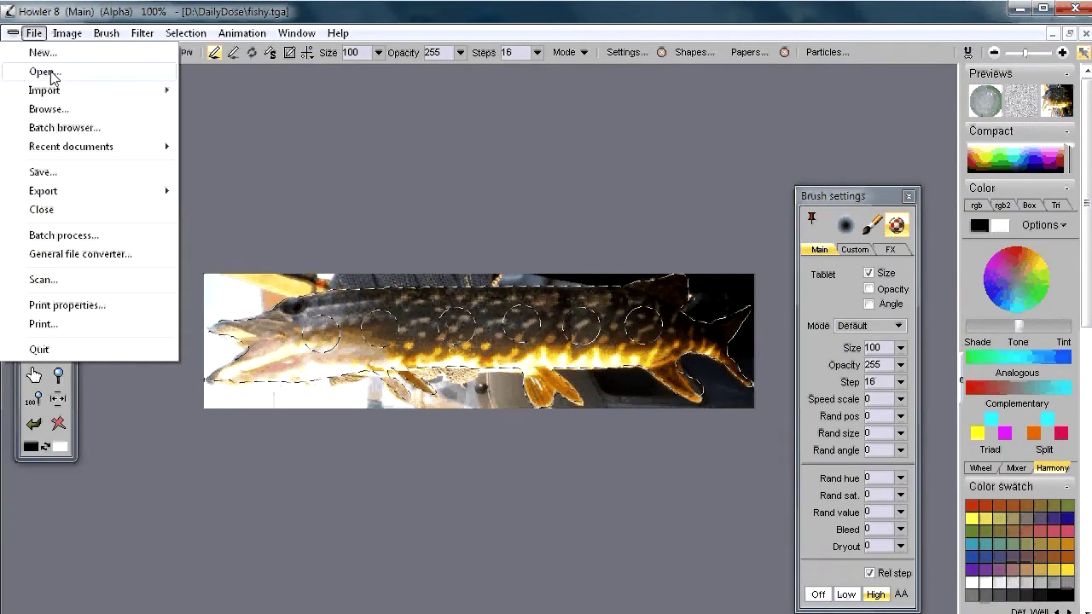
pyautogui.moveTo(51, 96)
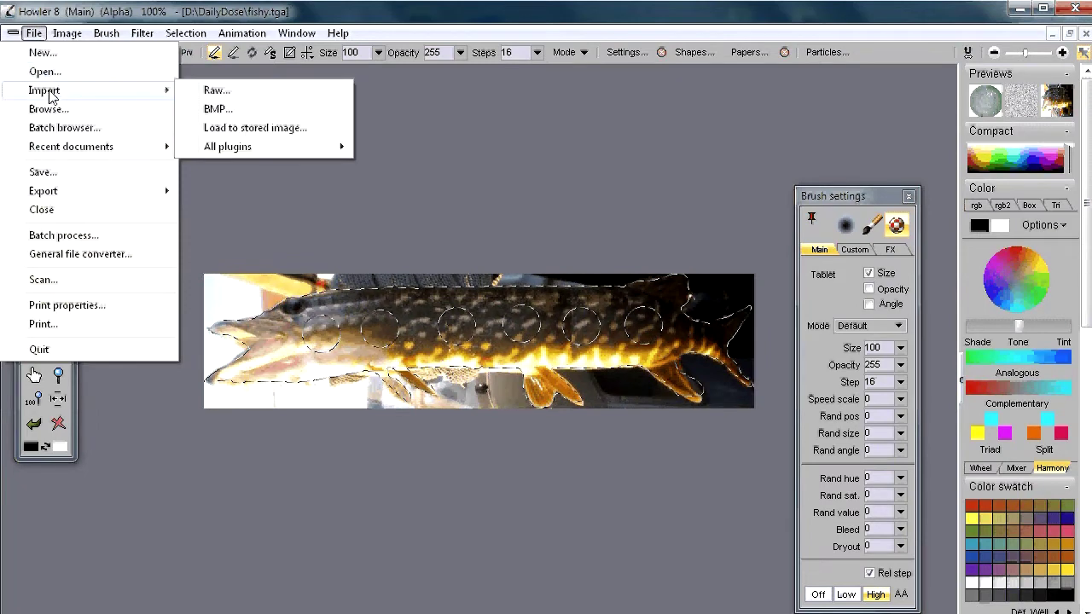
pyautogui.moveTo(224, 145)
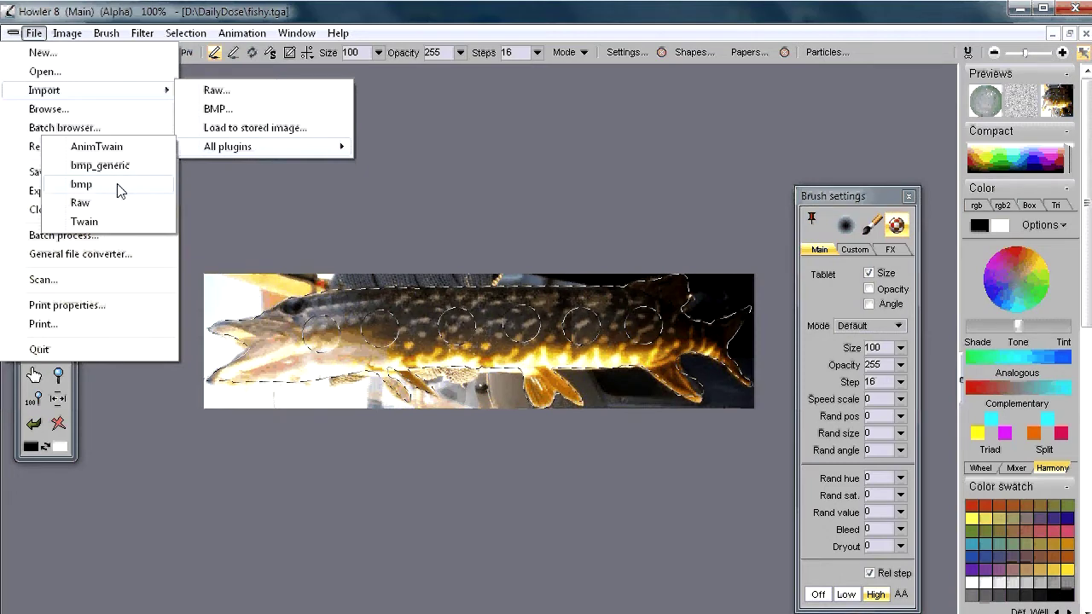
pyautogui.moveTo(159, 97)
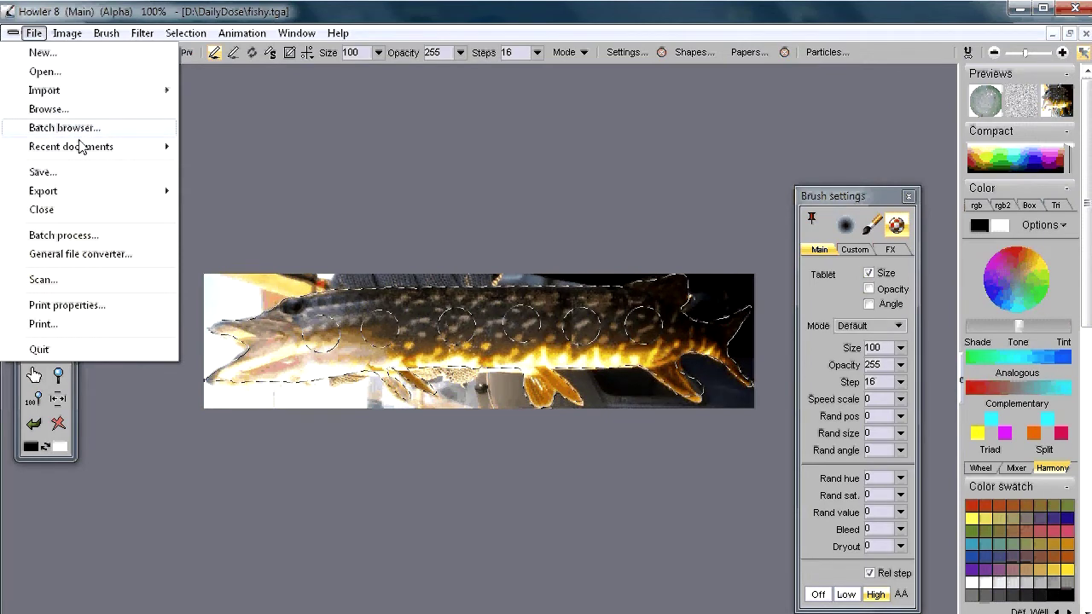
# Step: Open the general file converter and move its window over the fish's head and body
pyautogui.moveTo(70, 193)
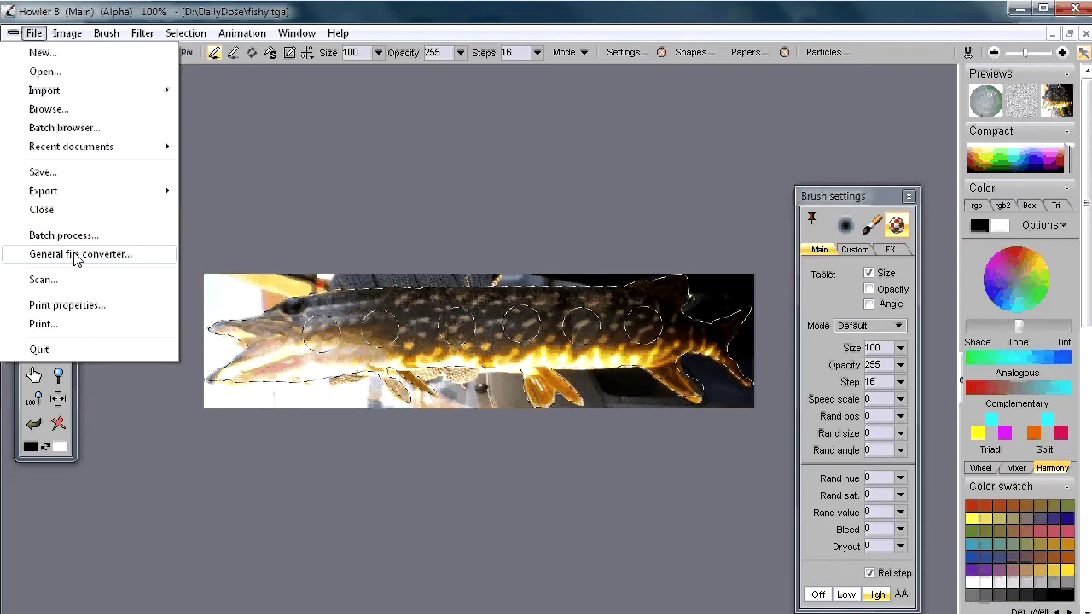
pyautogui.click(75, 254)
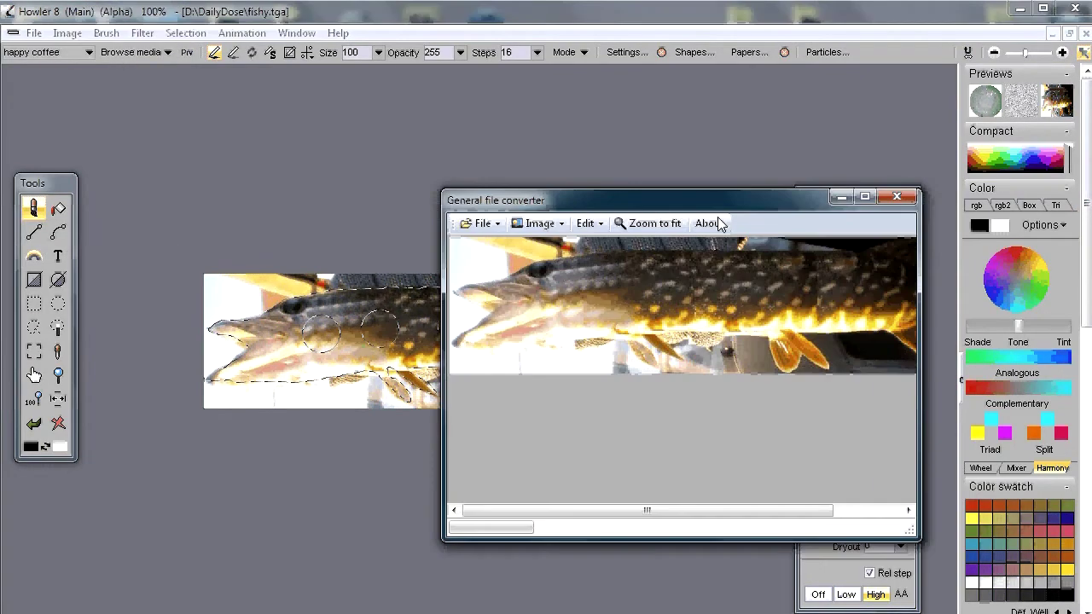
pyautogui.moveTo(669, 209)
pyautogui.mouseDown()
pyautogui.moveTo(567, 105)
pyautogui.moveTo(402, 126)
pyautogui.mouseUp()
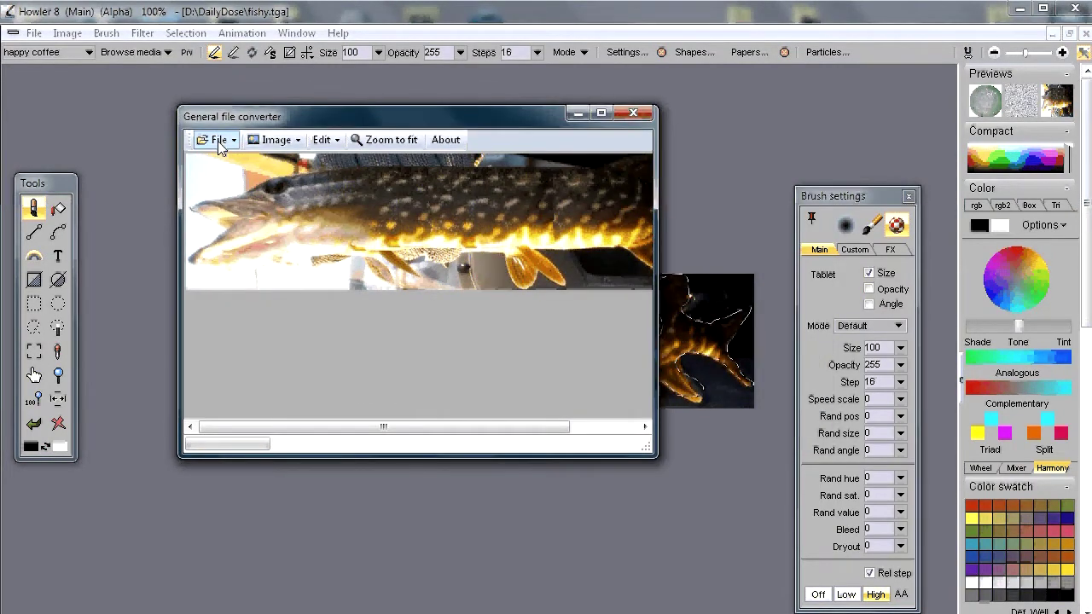
# Step: Start opening a graphics file in the converter and select hairy thing 001c.bmp, with Bmp as the file type
pyautogui.click(217, 140)
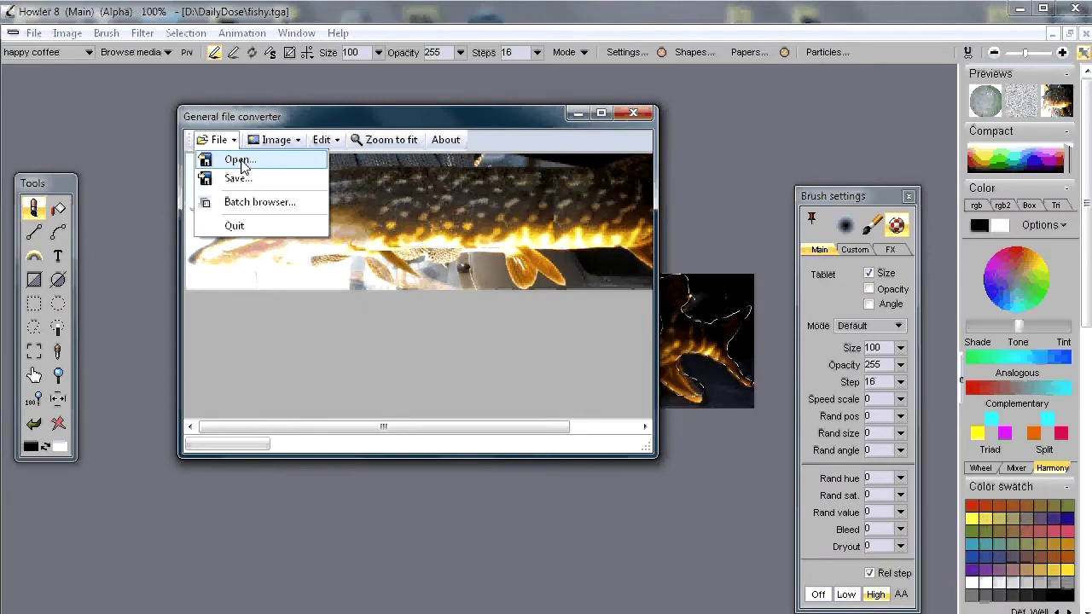
pyautogui.click(242, 162)
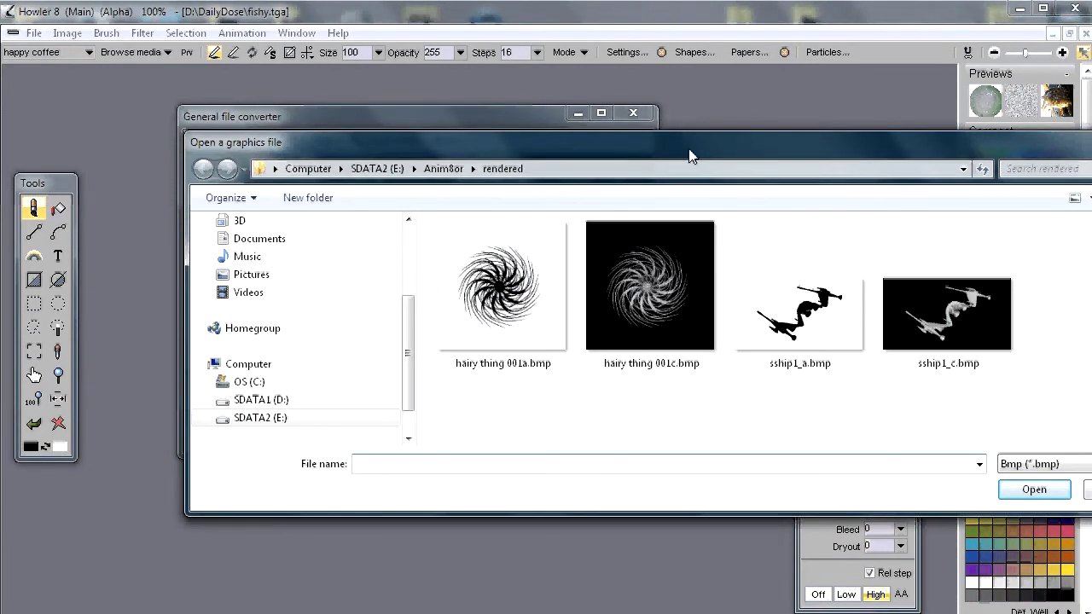
pyautogui.moveTo(689, 156); pyautogui.dragTo(554, 106)
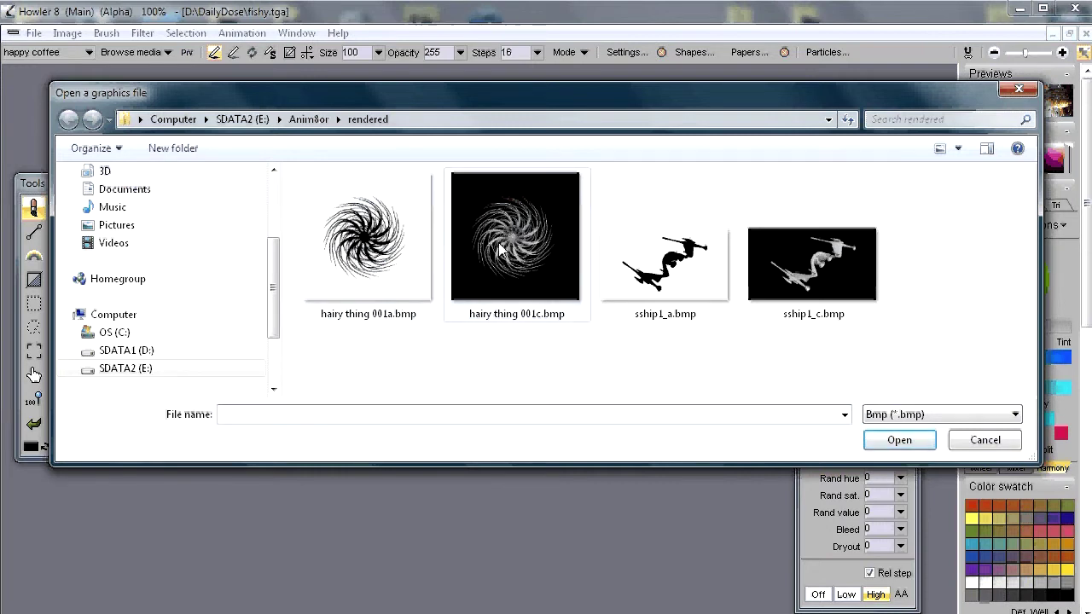
pyautogui.click(499, 243)
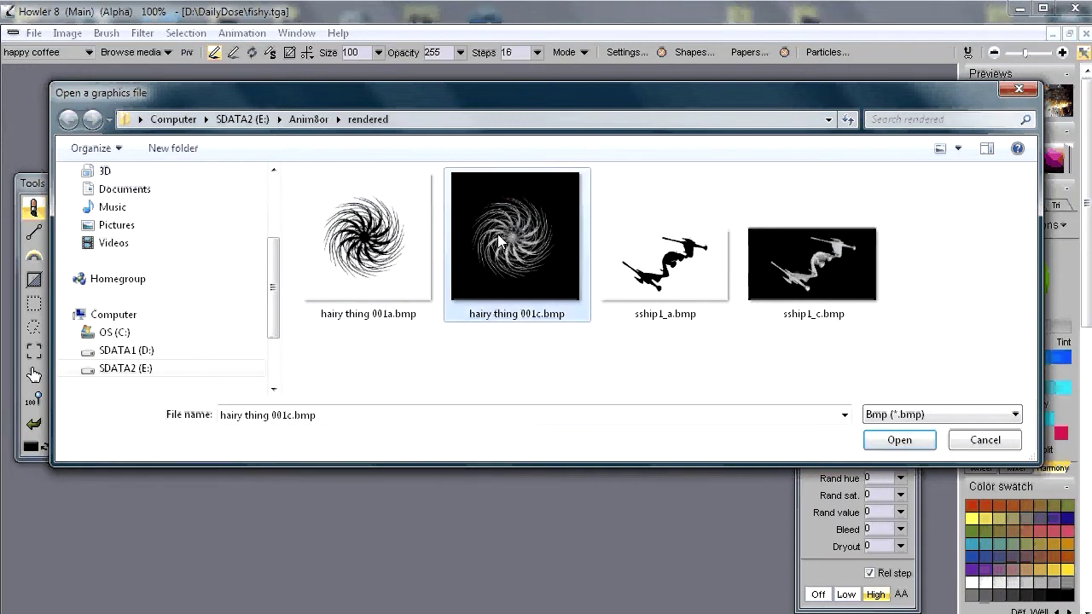
pyautogui.click(896, 418)
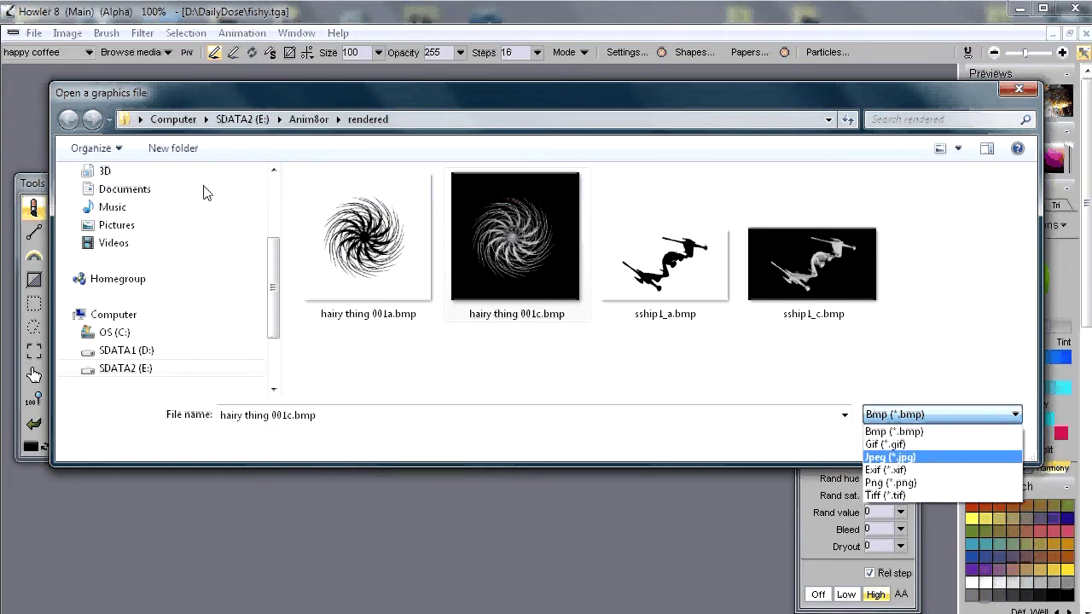
pyautogui.click(880, 431)
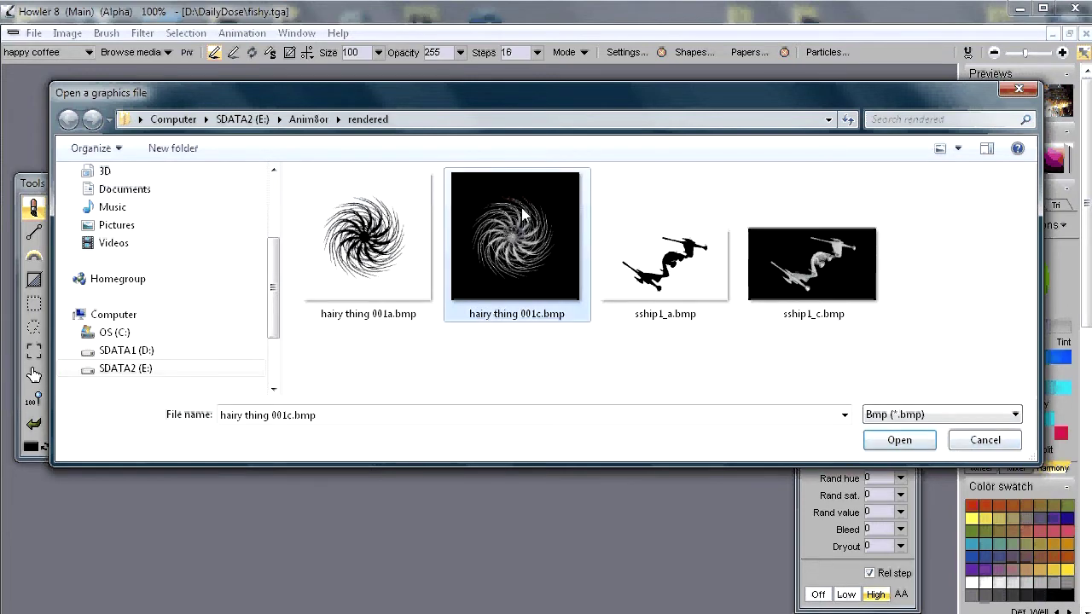
# Step: Make the file dialog's thumbnails slightly smaller and open the selected hairy thing 001c.bmp in the converter
pyautogui.click(958, 149)
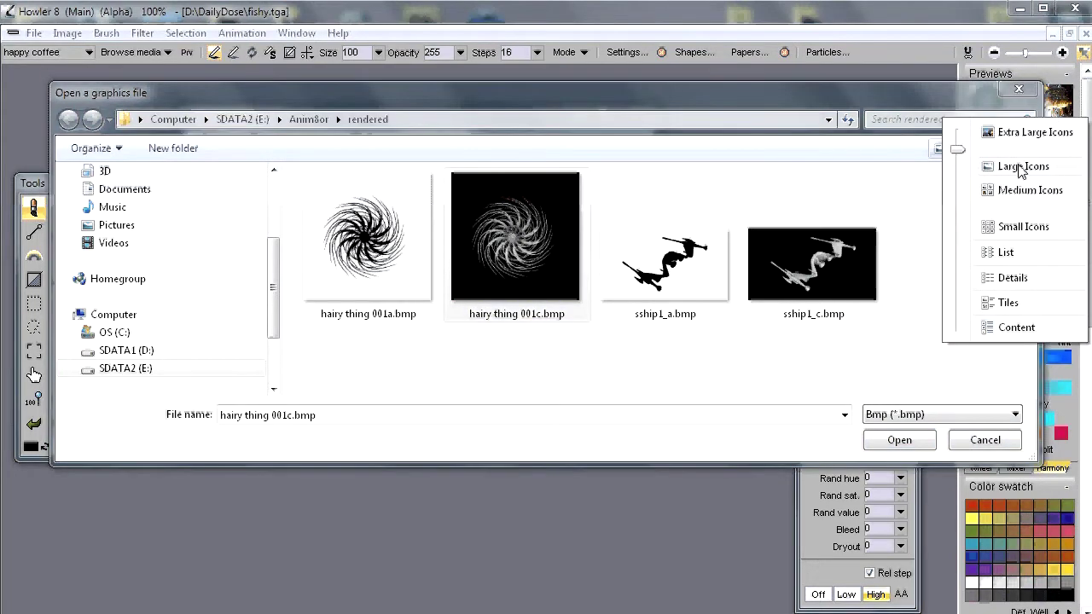
pyautogui.click(958, 168)
pyautogui.moveTo(959, 168); pyautogui.dragTo(953, 265)
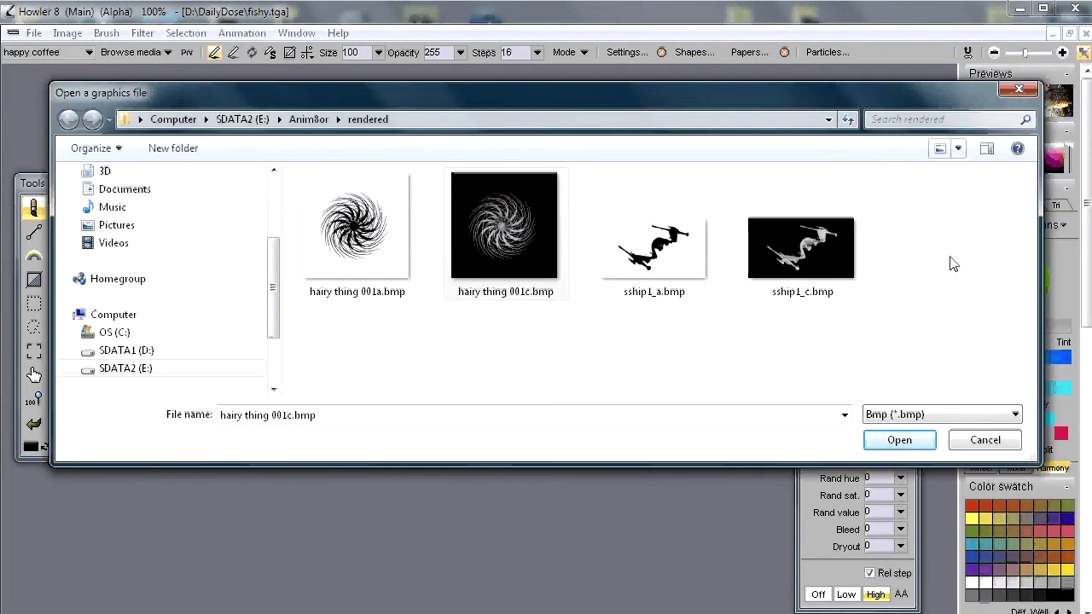
pyautogui.click(891, 441)
# Step: Enlarge the converter window to inspect the spiral image and fit the whole image to the window
pyautogui.moveTo(387, 121); pyautogui.dragTo(301, 92)
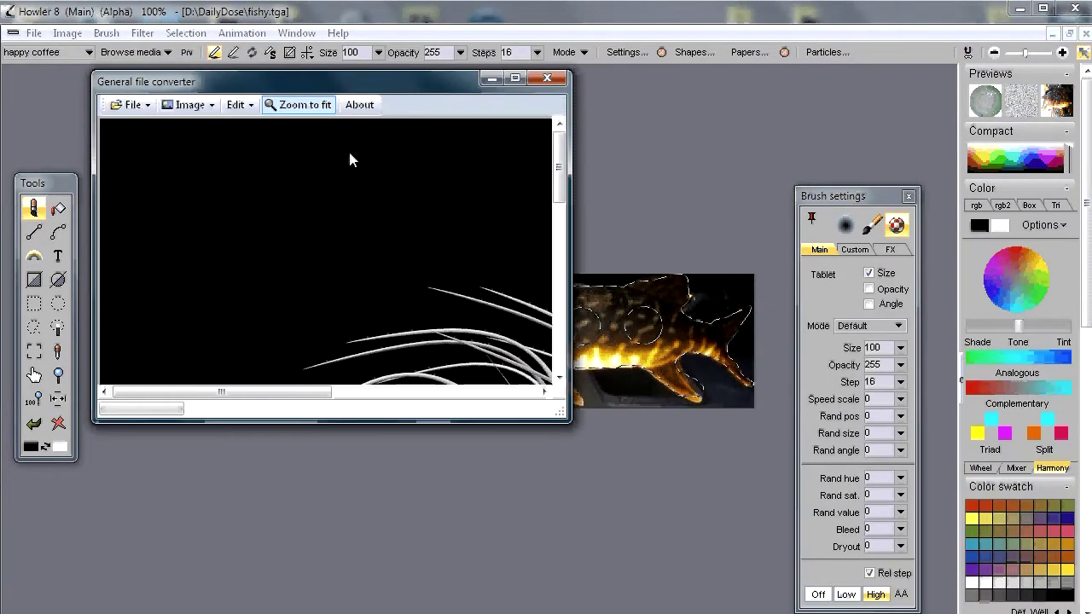
pyautogui.moveTo(556, 418); pyautogui.dragTo(902, 595)
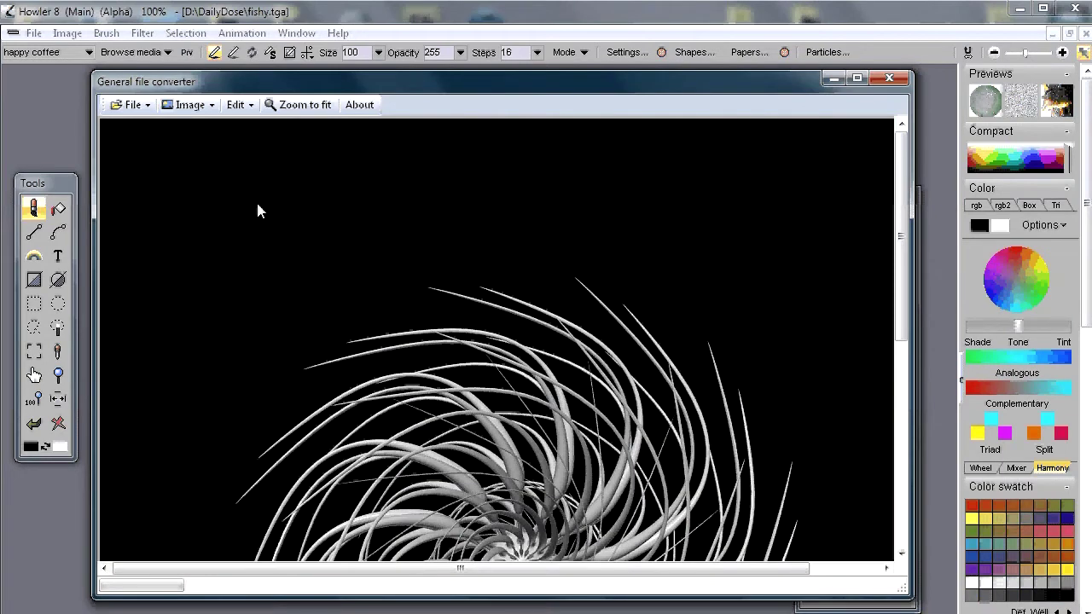
pyautogui.moveTo(896, 166); pyautogui.dragTo(898, 271)
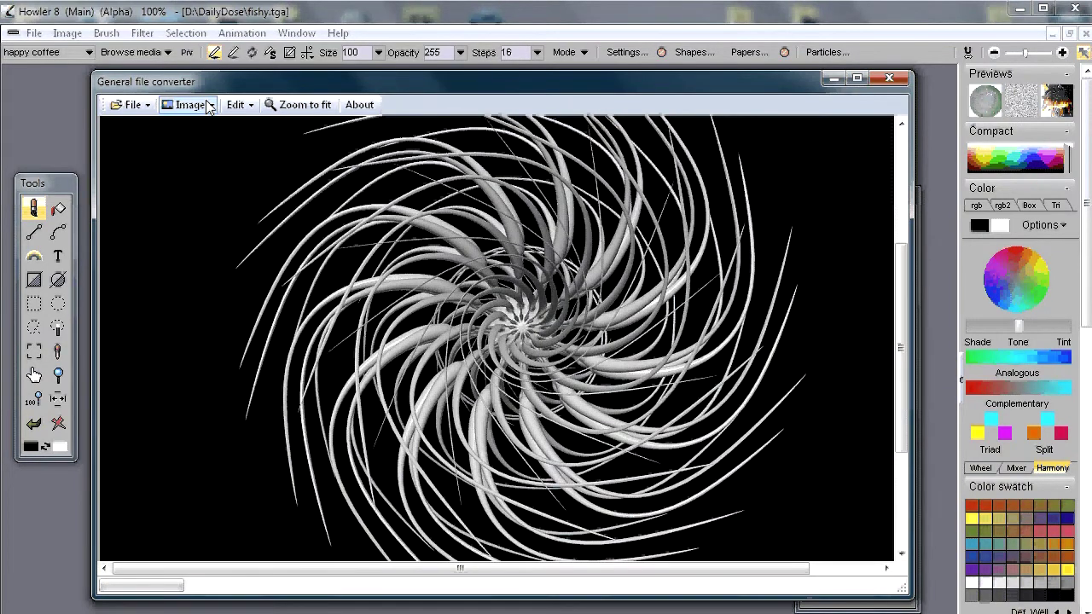
pyautogui.click(298, 105)
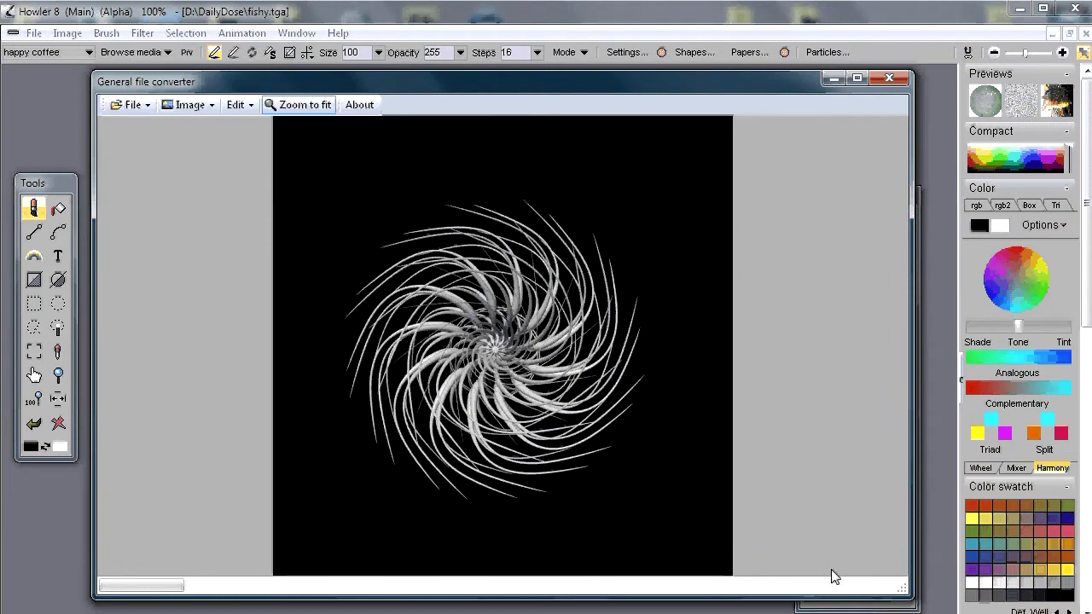
# Step: Shrink the converter window closely around the fitted spiral image and reposition it near the middle of the workspace
pyautogui.moveTo(904, 591)
pyautogui.mouseDown()
pyautogui.moveTo(534, 377)
pyautogui.moveTo(693, 506)
pyautogui.moveTo(687, 489)
pyautogui.mouseUp()
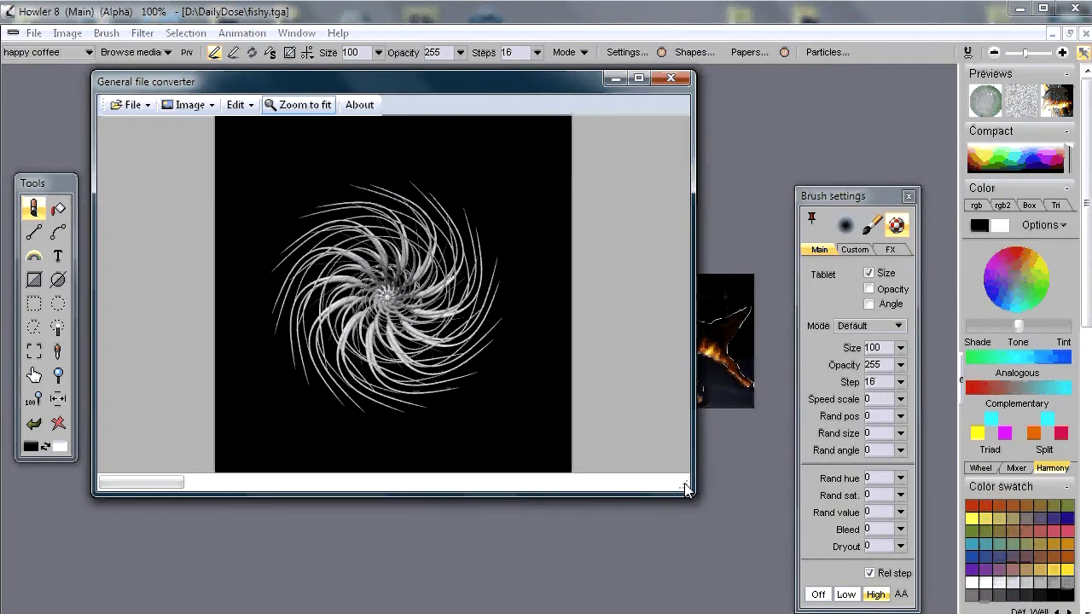
pyautogui.moveTo(684, 486); pyautogui.dragTo(508, 519)
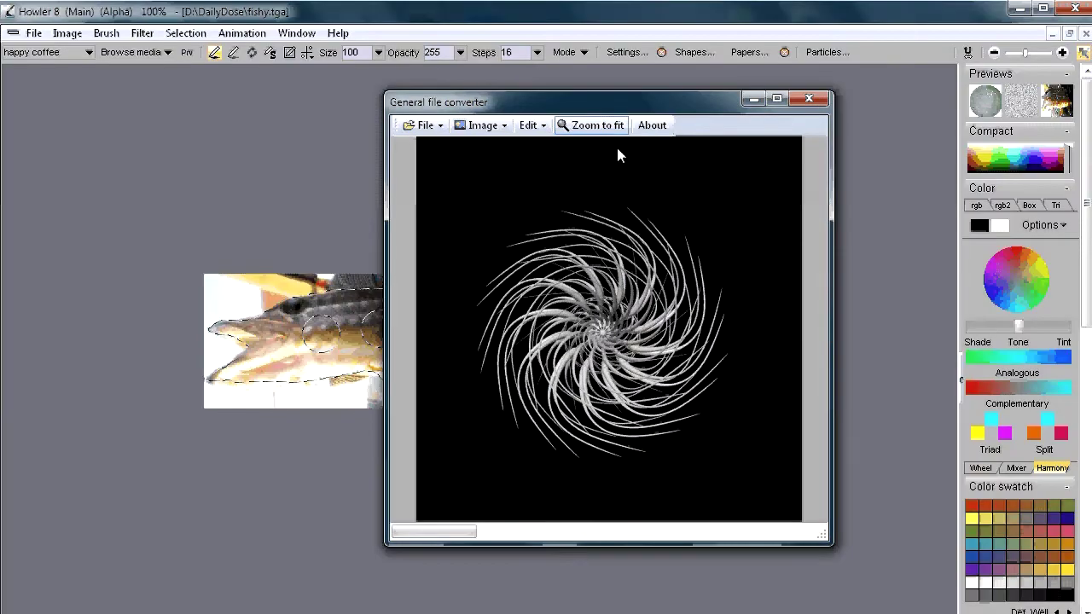
pyautogui.moveTo(562, 108); pyautogui.dragTo(492, 111)
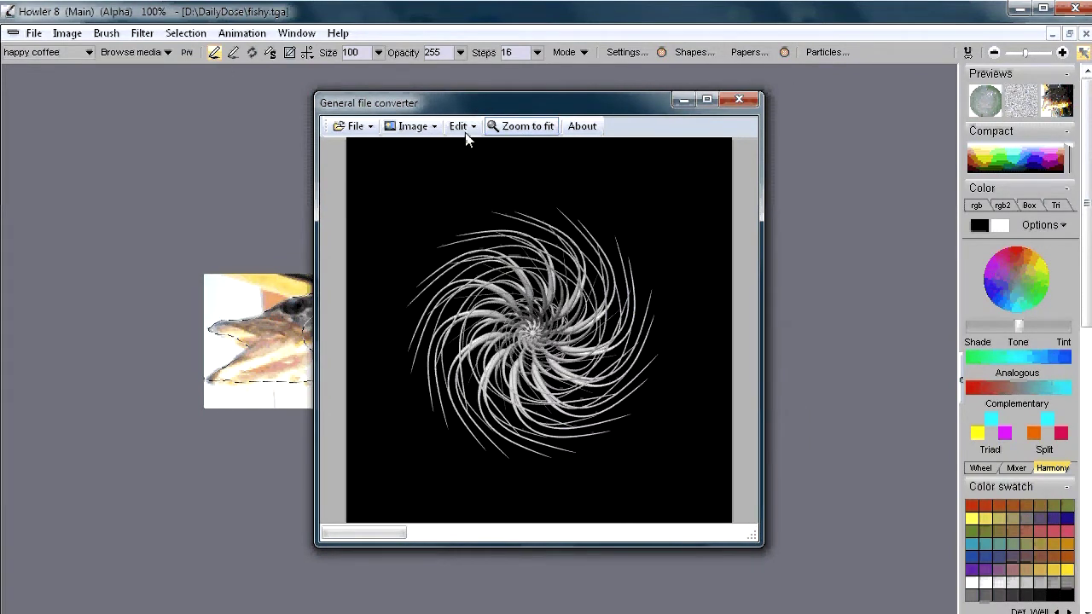
# Step: Export the spiral image from the file converter to PD and move the converter window aside to uncover the exported image
pyautogui.click(429, 128)
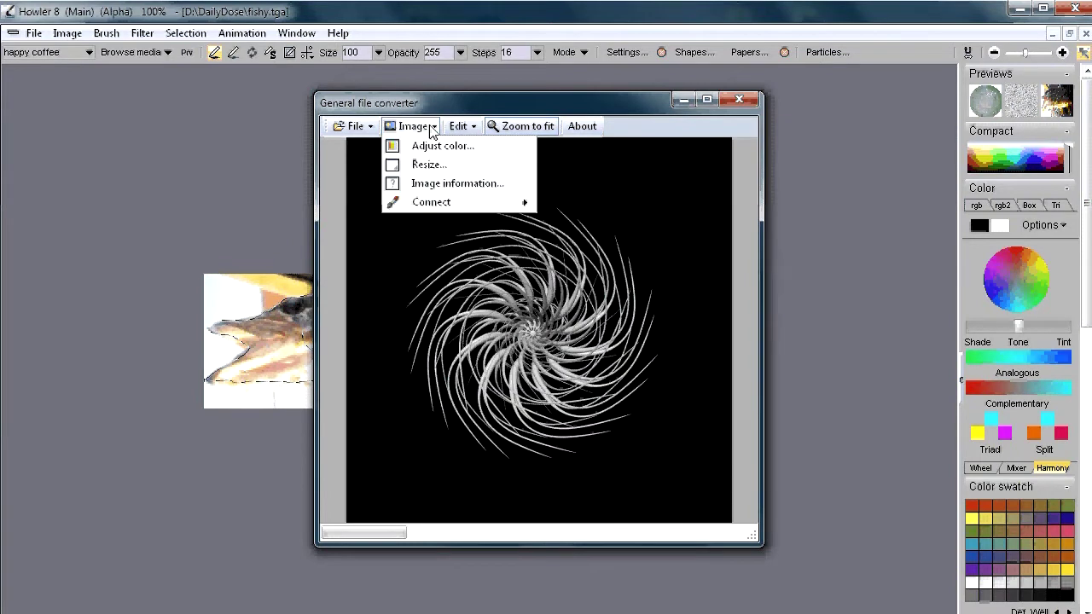
pyautogui.moveTo(431, 207)
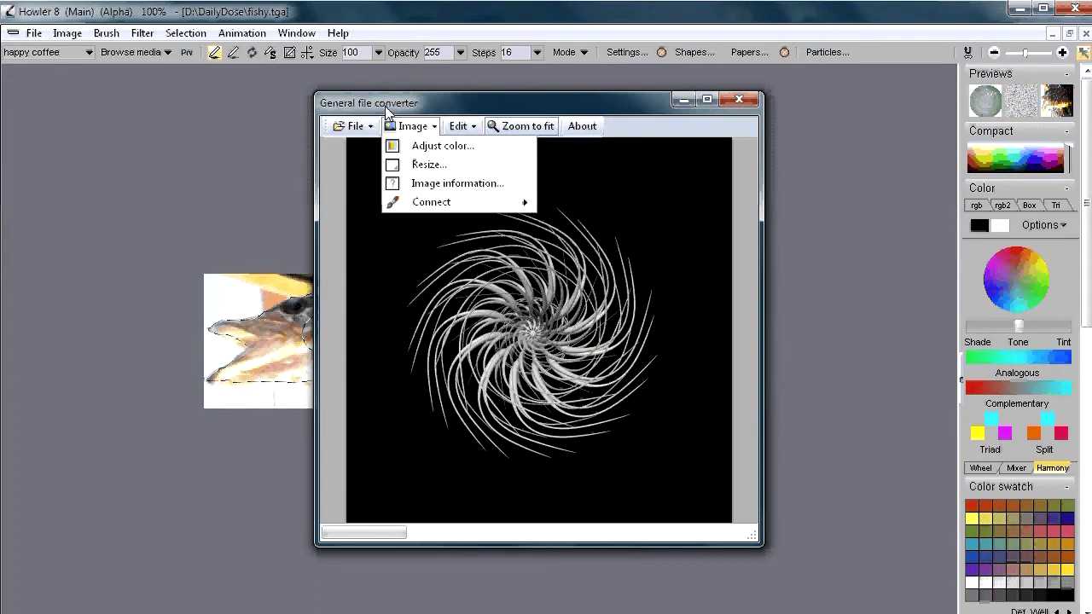
pyautogui.click(438, 161)
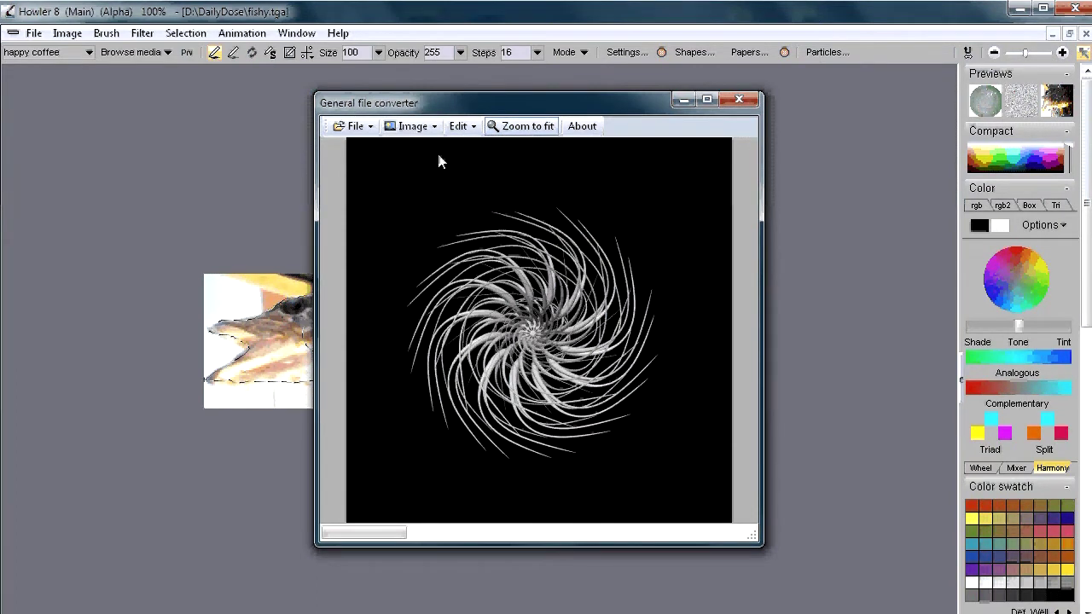
pyautogui.click(407, 128)
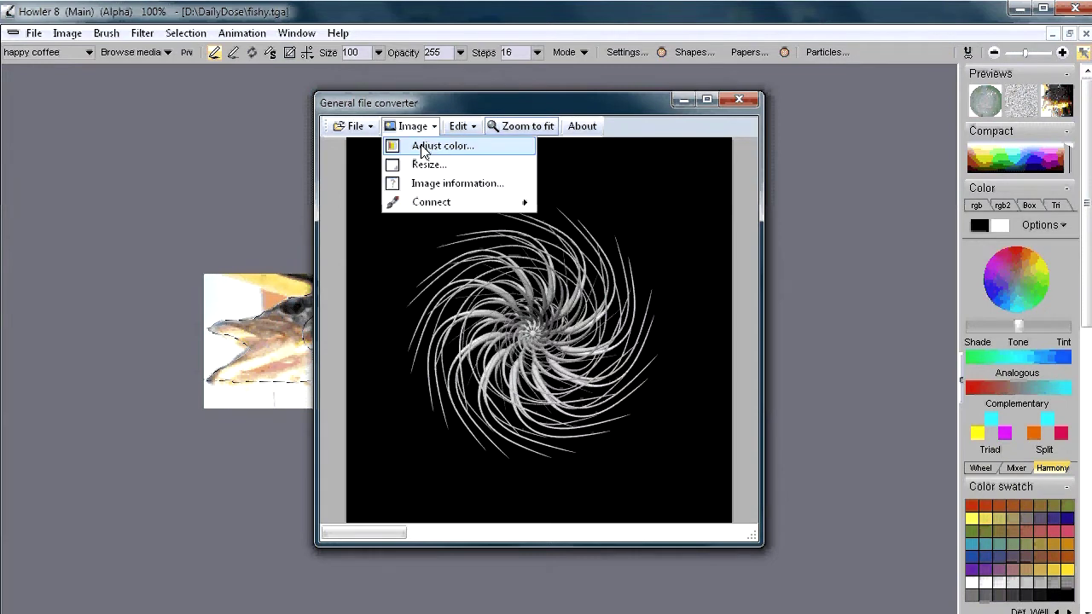
pyautogui.moveTo(490, 207)
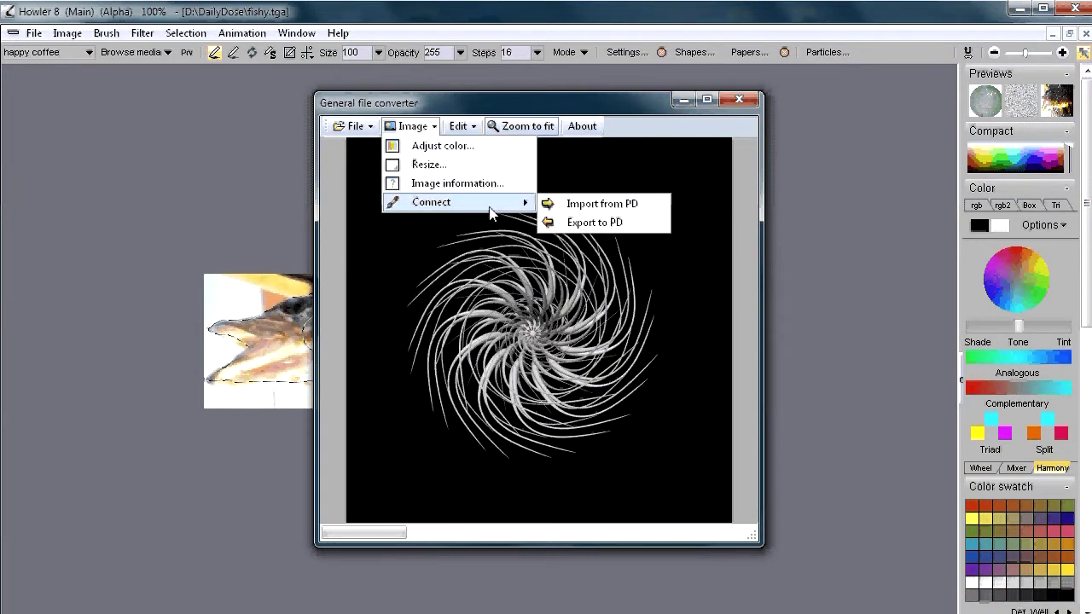
pyautogui.click(586, 224)
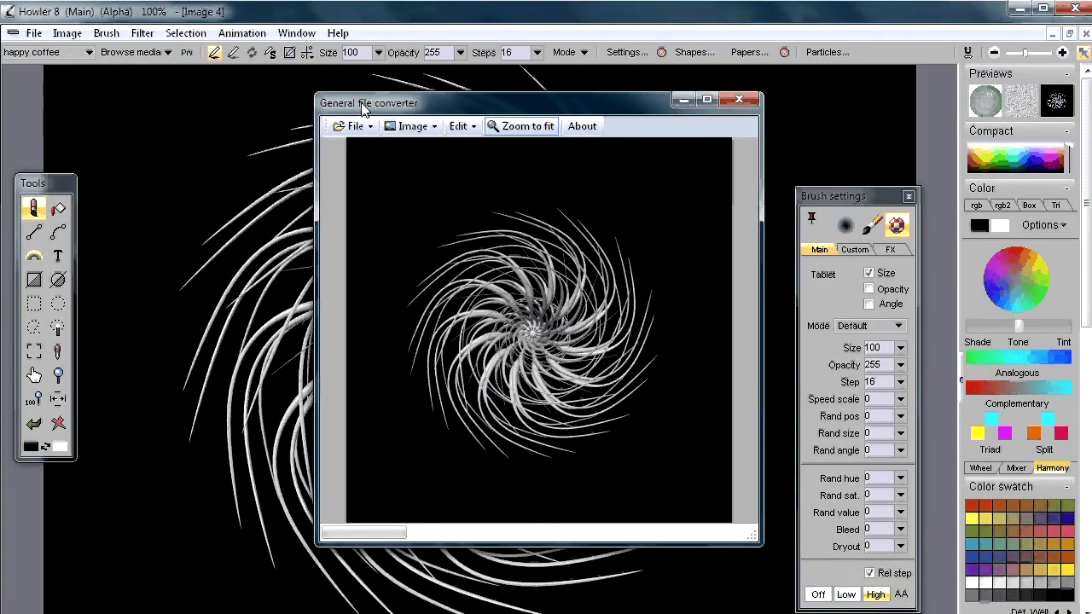
pyautogui.moveTo(358, 106); pyautogui.dragTo(882, 117)
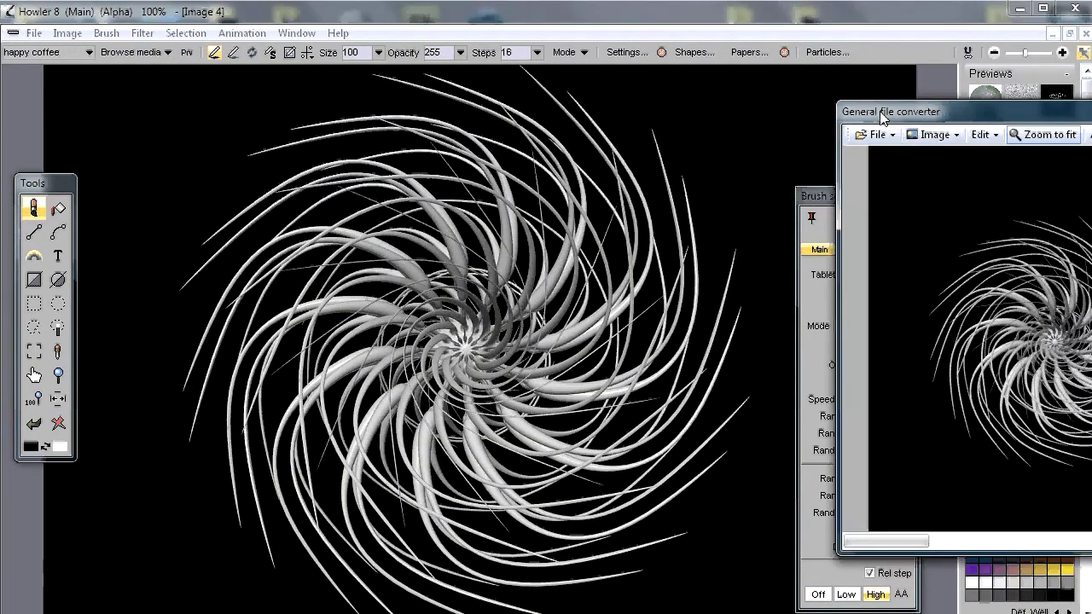
pyautogui.moveTo(868, 119); pyautogui.dragTo(947, 138)
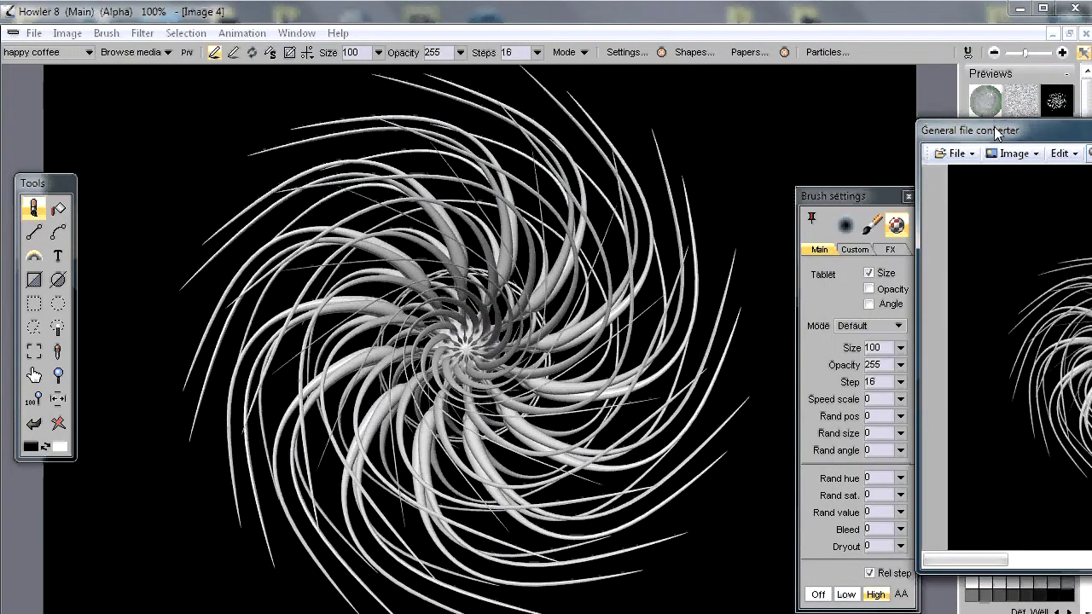
pyautogui.click(34, 33)
pyautogui.moveTo(337, 31)
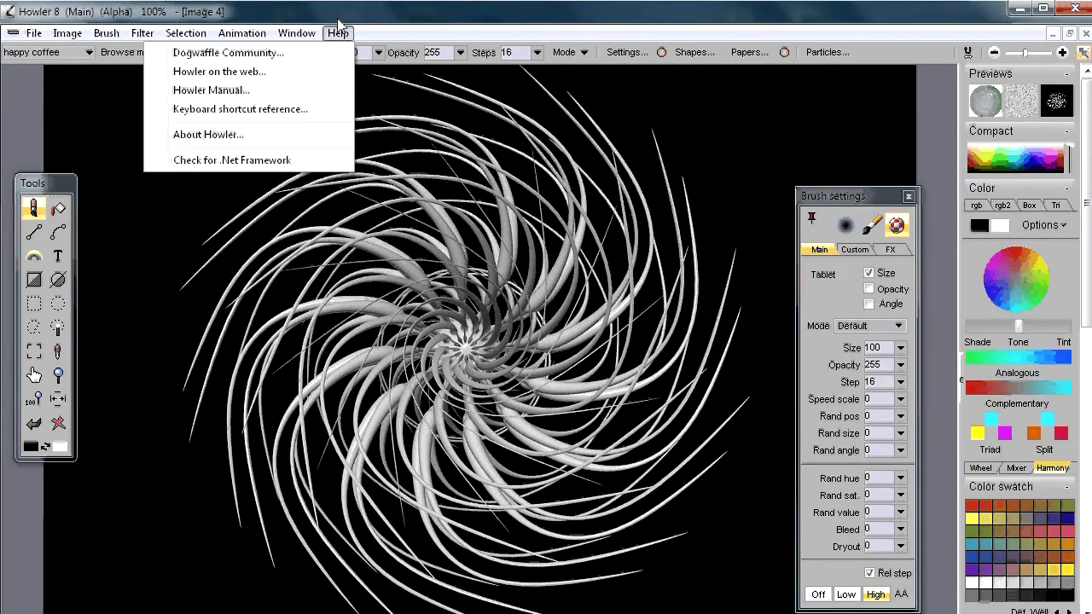
pyautogui.click(32, 34)
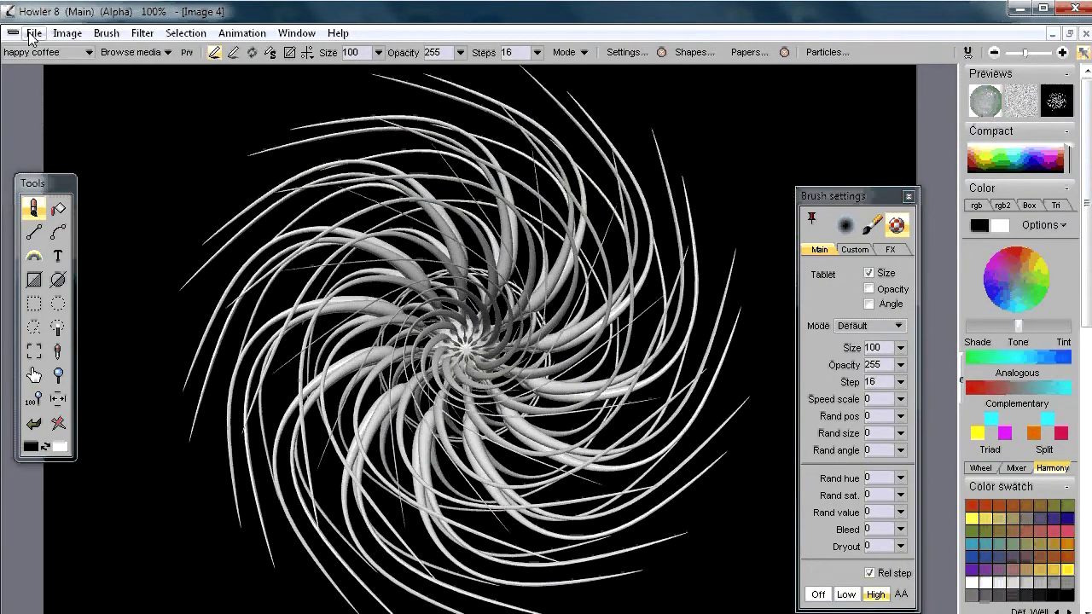
pyautogui.click(33, 34)
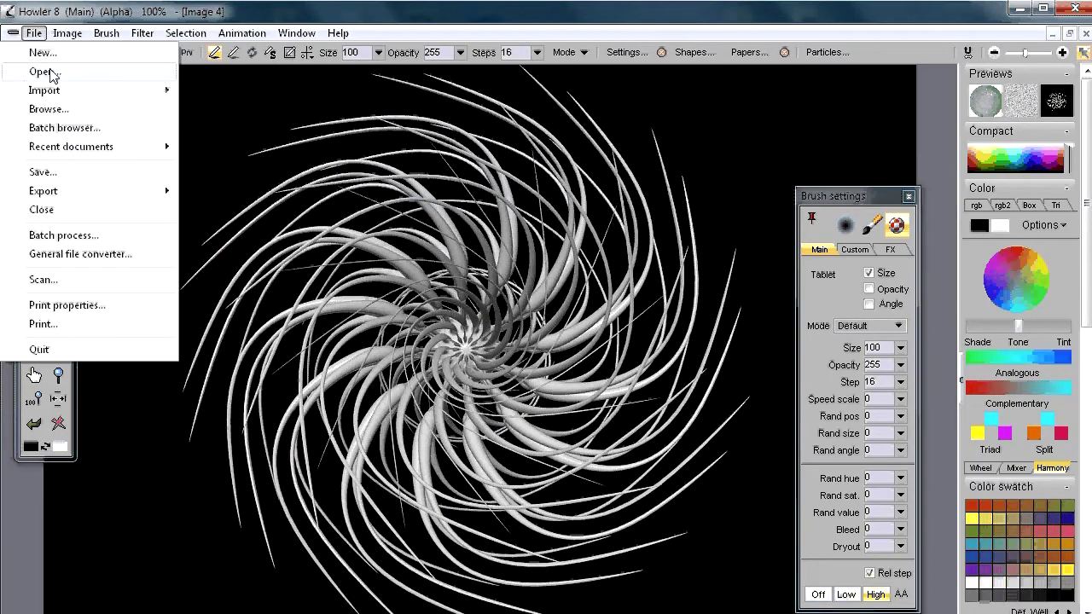
pyautogui.moveTo(53, 94)
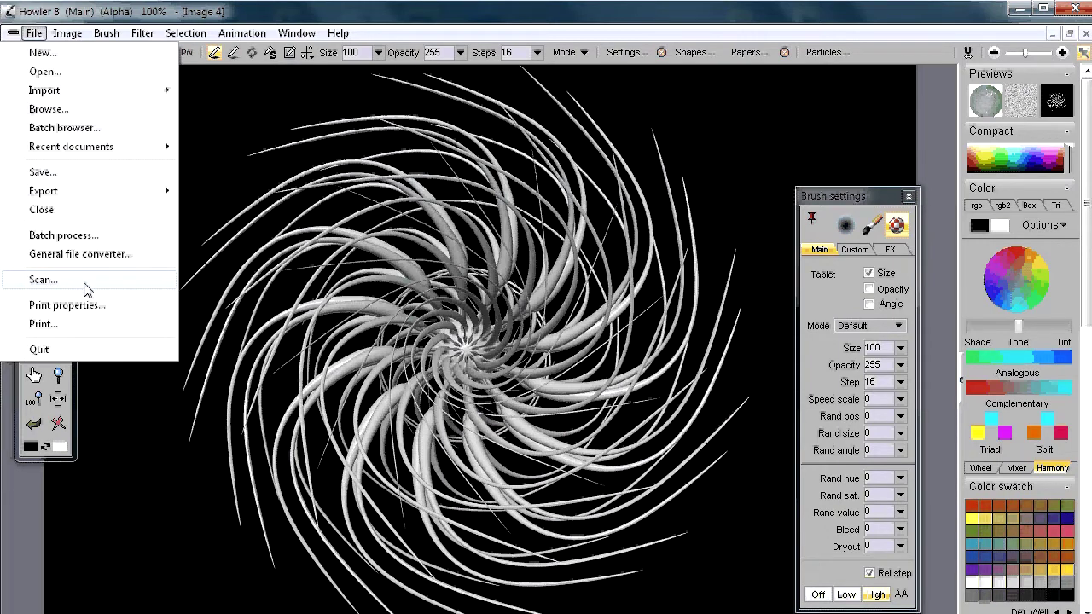
# Step: Start loading an animation sequence, reposition the Load sequence dialog and set its wildcard filter to *.jpg
pyautogui.moveTo(240, 38)
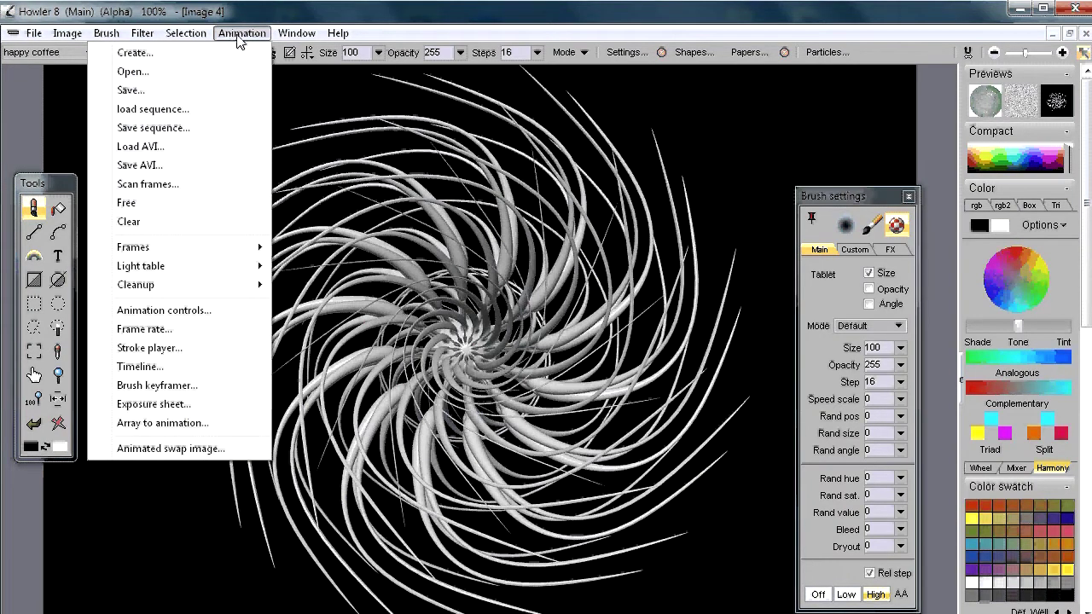
pyautogui.moveTo(205, 246)
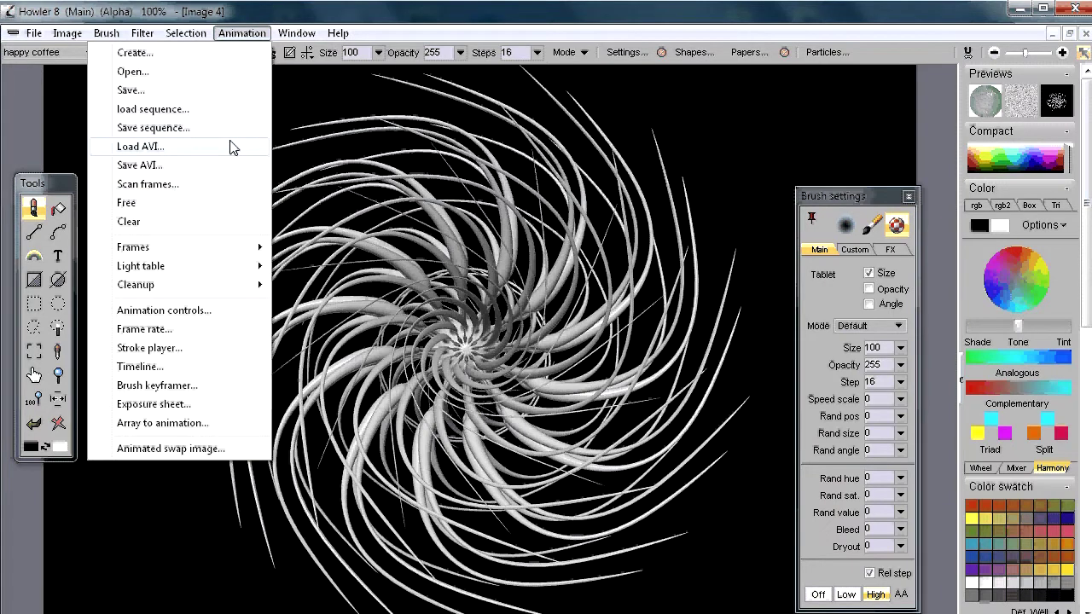
pyautogui.click(139, 109)
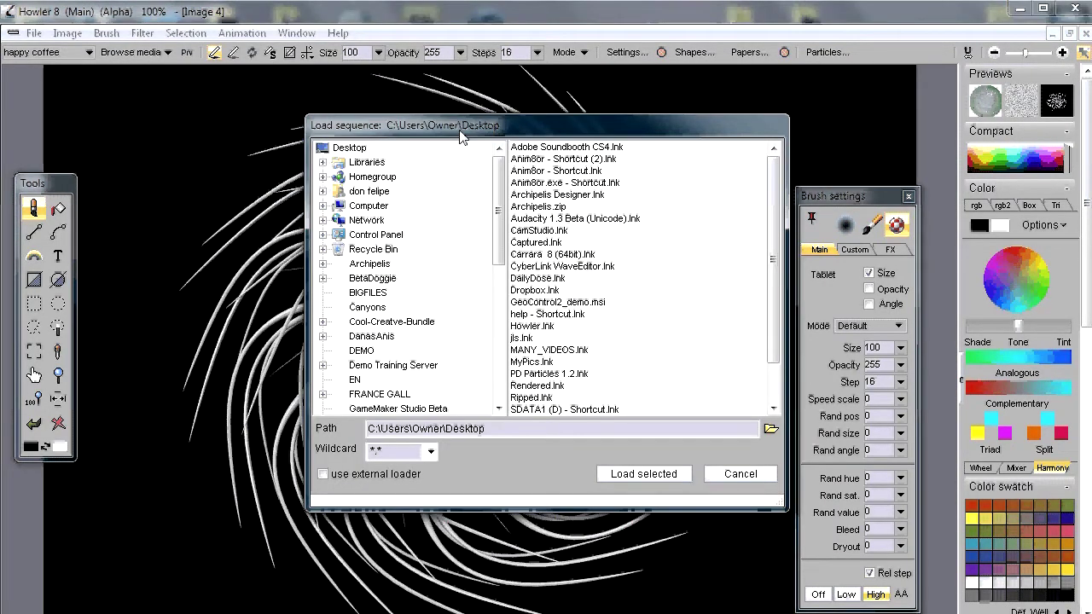
pyautogui.moveTo(459, 136); pyautogui.dragTo(371, 99)
pyautogui.moveTo(408, 224); pyautogui.dragTo(410, 317)
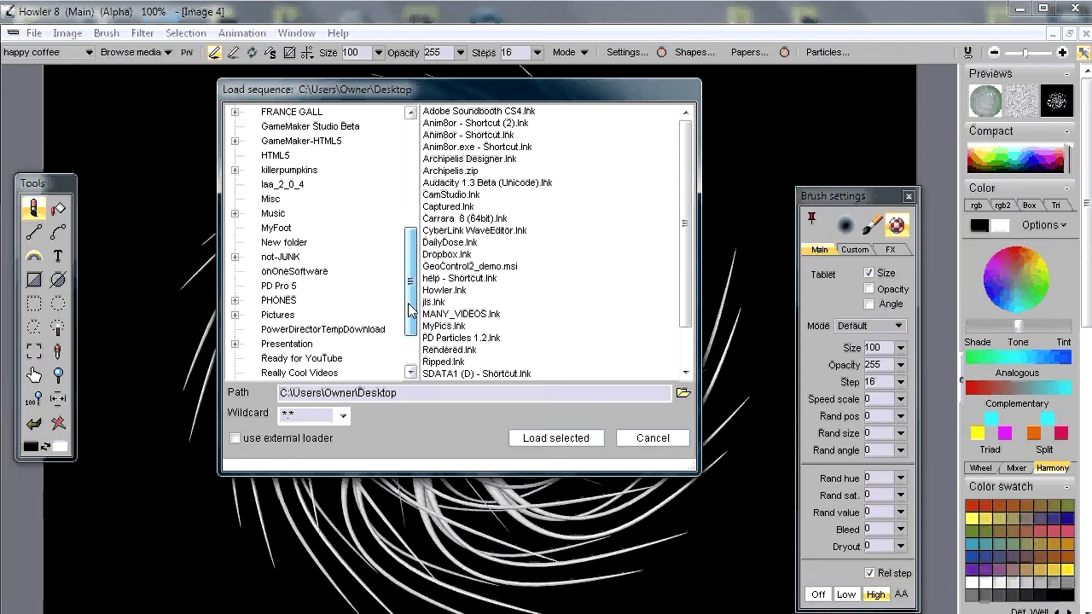
pyautogui.moveTo(410, 317)
pyautogui.mouseDown()
pyautogui.moveTo(406, 247)
pyautogui.moveTo(408, 336)
pyautogui.mouseUp()
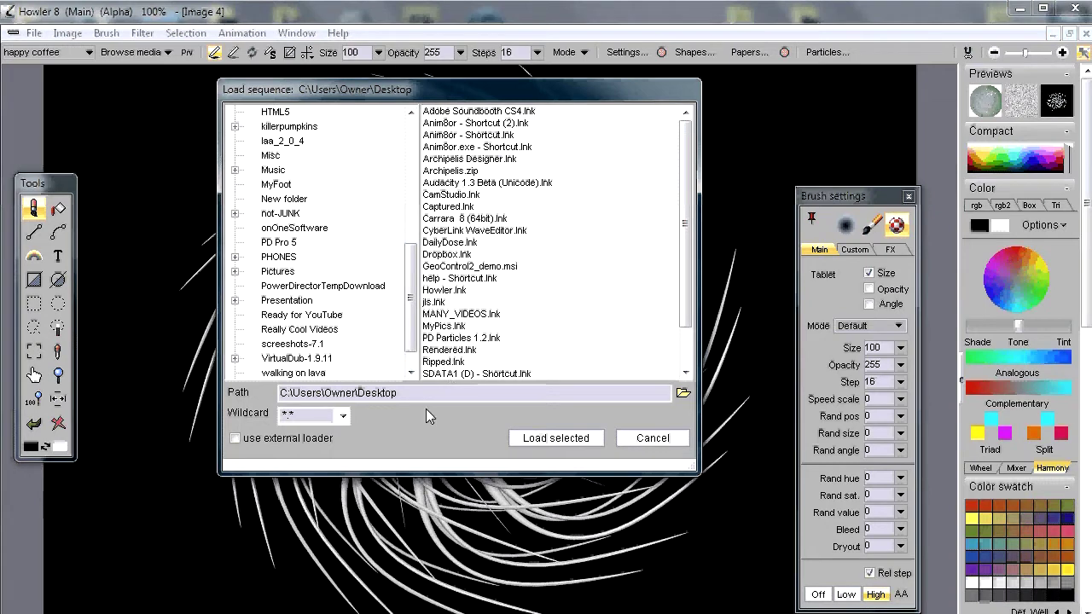
pyautogui.click(342, 416)
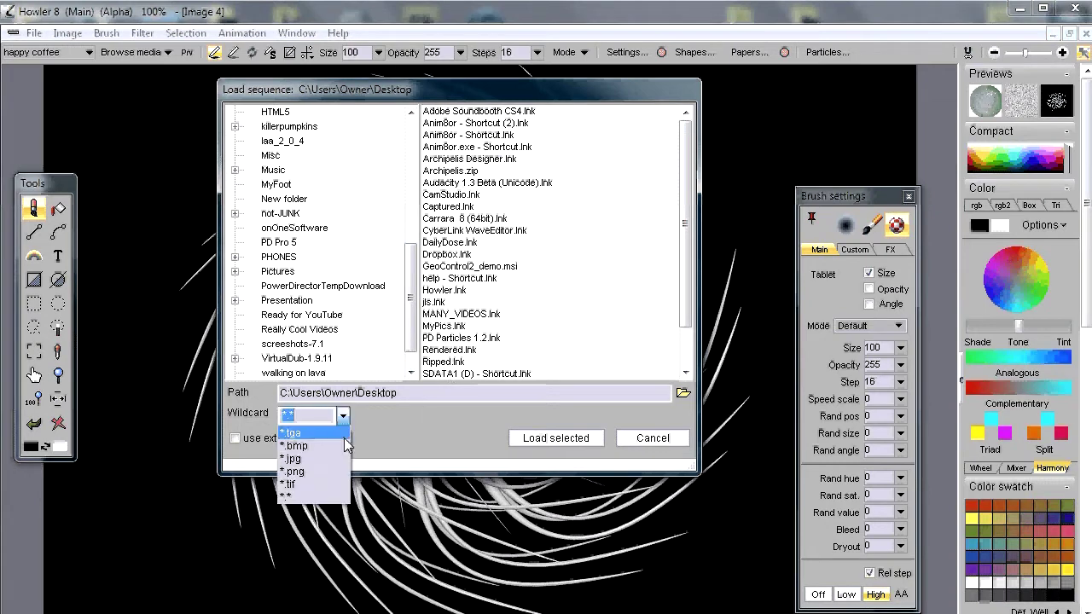
pyautogui.click(299, 461)
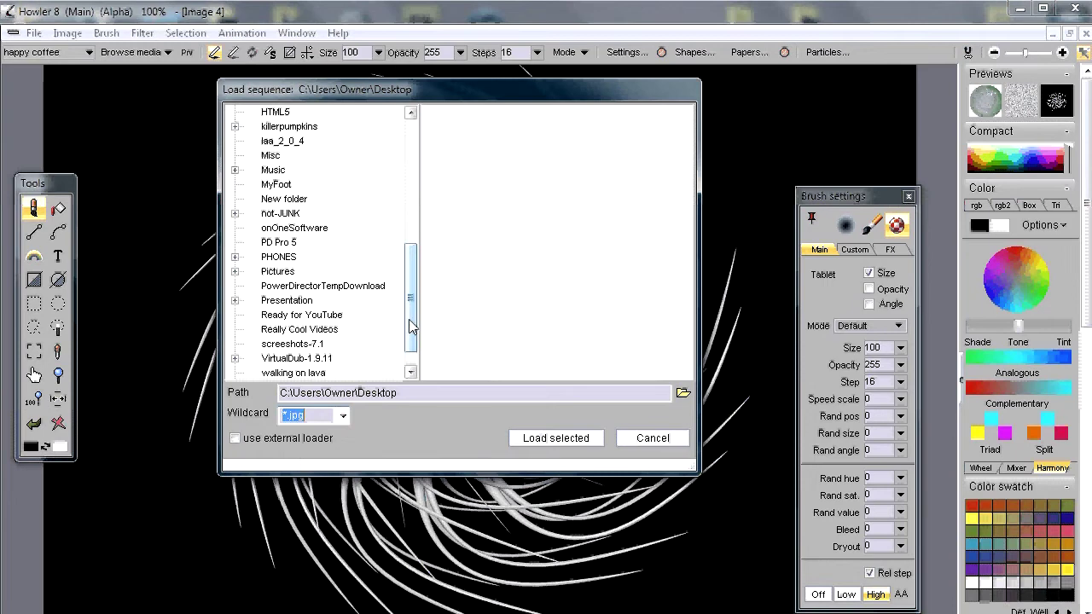
# Step: Navigate the folder tree to the Anim8or folder on the SDATA2 (E:) drive
pyautogui.moveTo(409, 327); pyautogui.dragTo(409, 184)
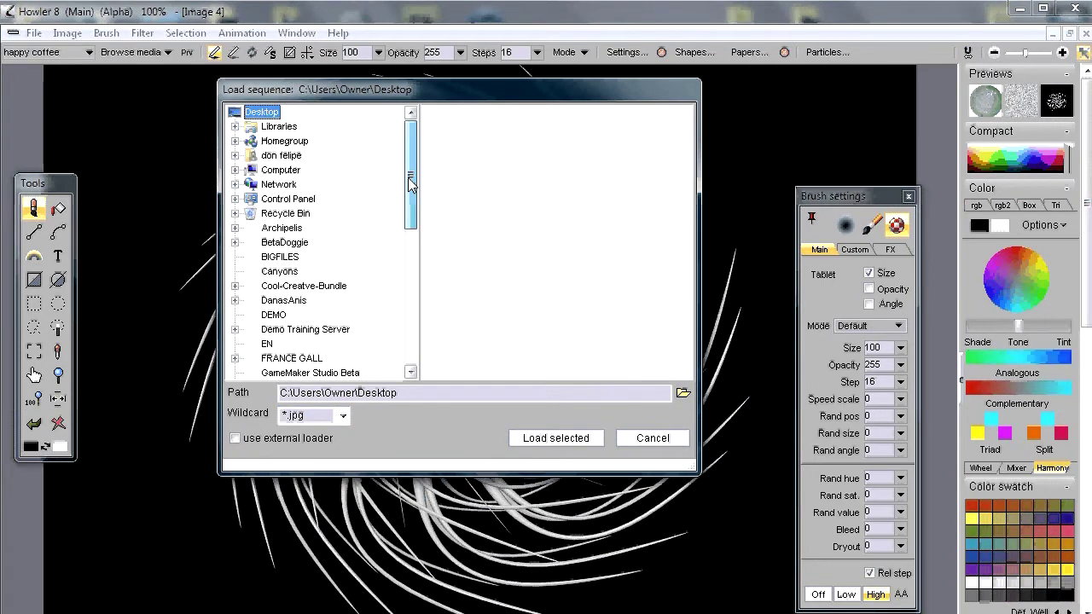
pyautogui.doubleClick(270, 171)
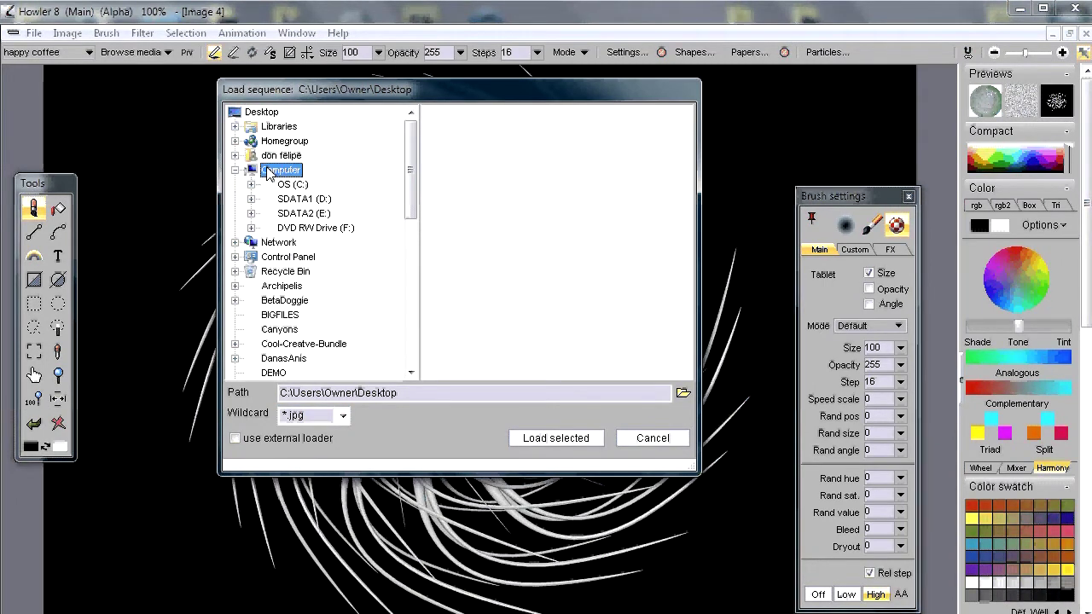
pyautogui.doubleClick(306, 215)
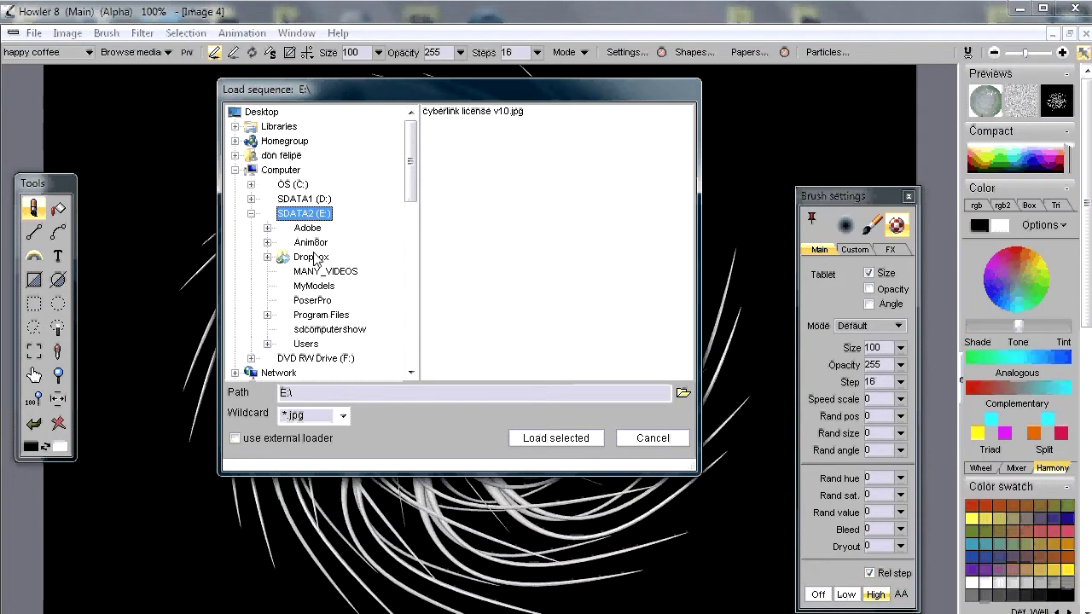
pyautogui.doubleClick(310, 243)
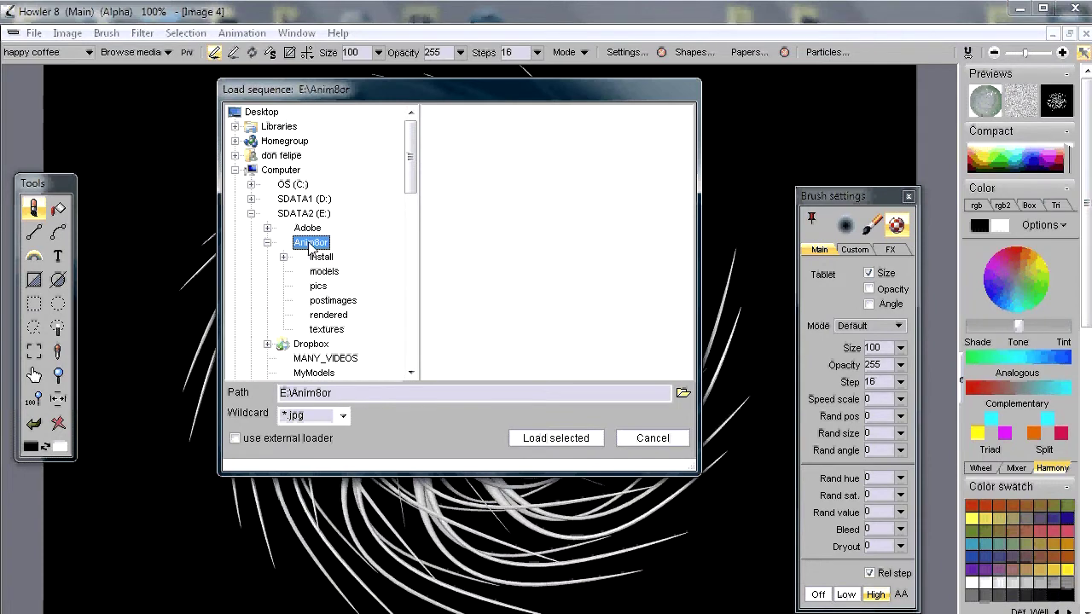
# Step: Check the pics, rendered and textures folders for JPG images and open the postimages folder
pyautogui.click(321, 287)
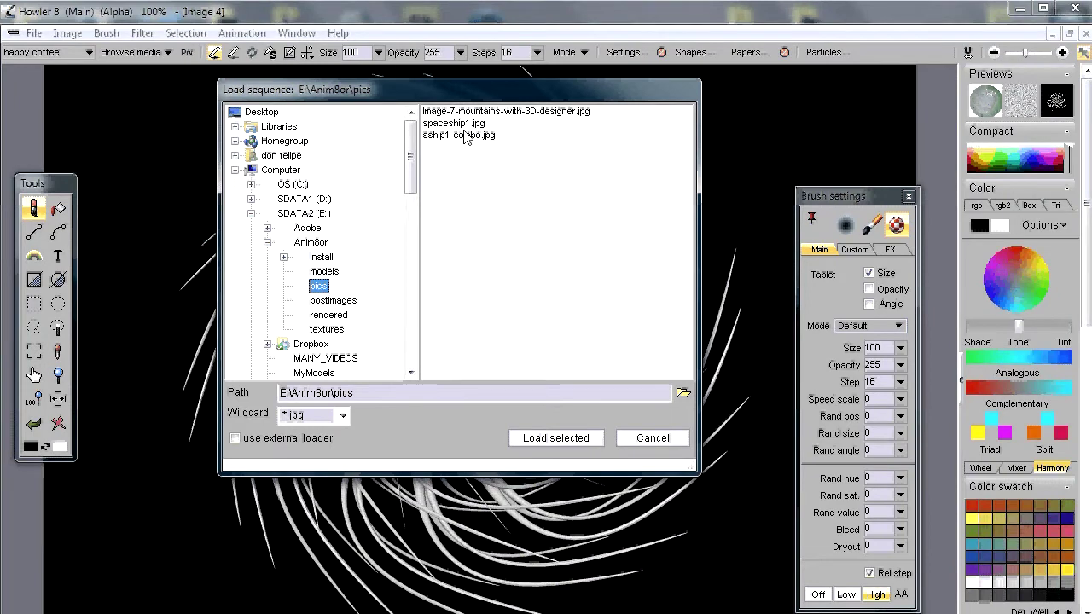
pyautogui.click(328, 315)
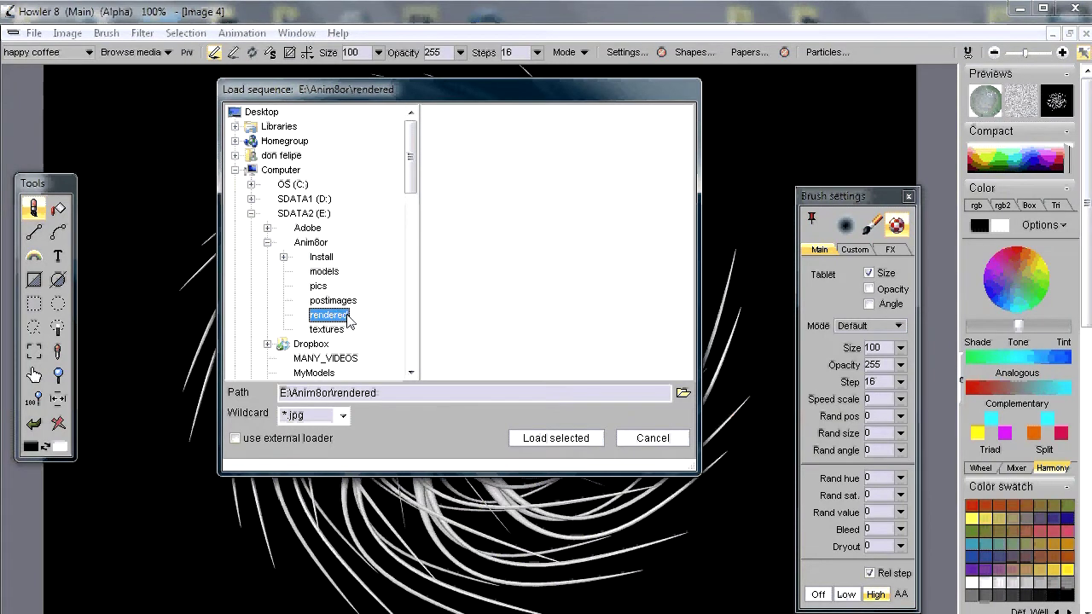
pyautogui.click(335, 329)
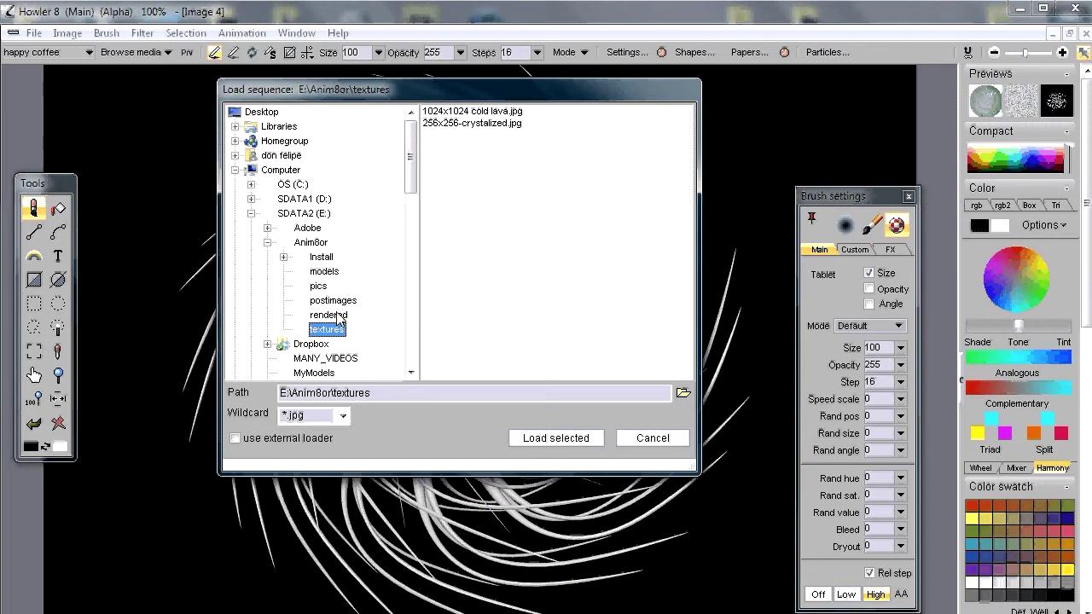
pyautogui.click(334, 301)
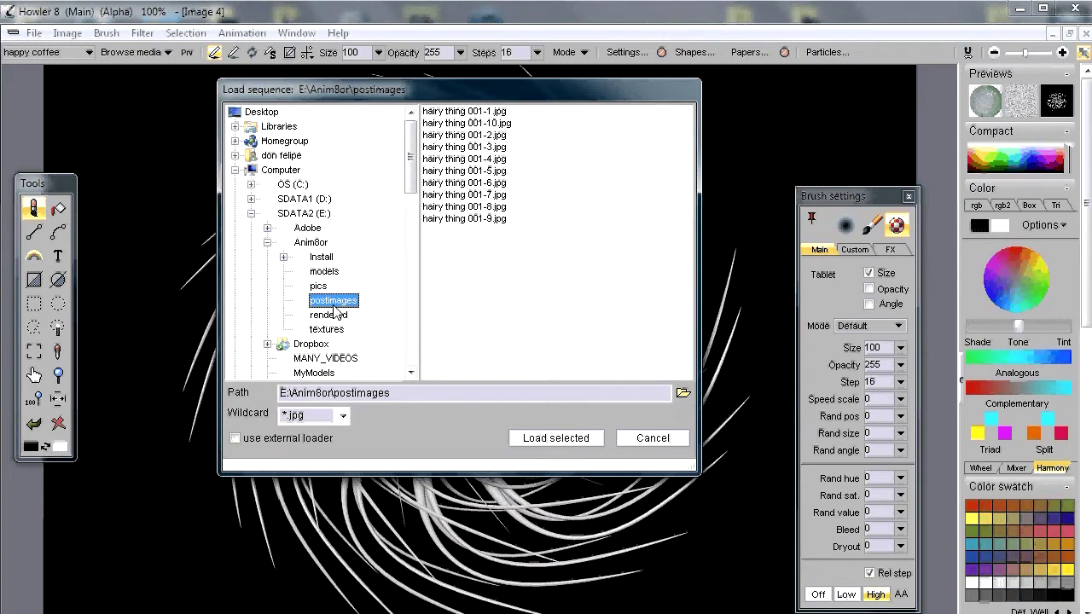
# Step: Look through the Install, animv095c, models, pics and rendered folders for other JPG images and return to postimages
pyautogui.doubleClick(322, 259)
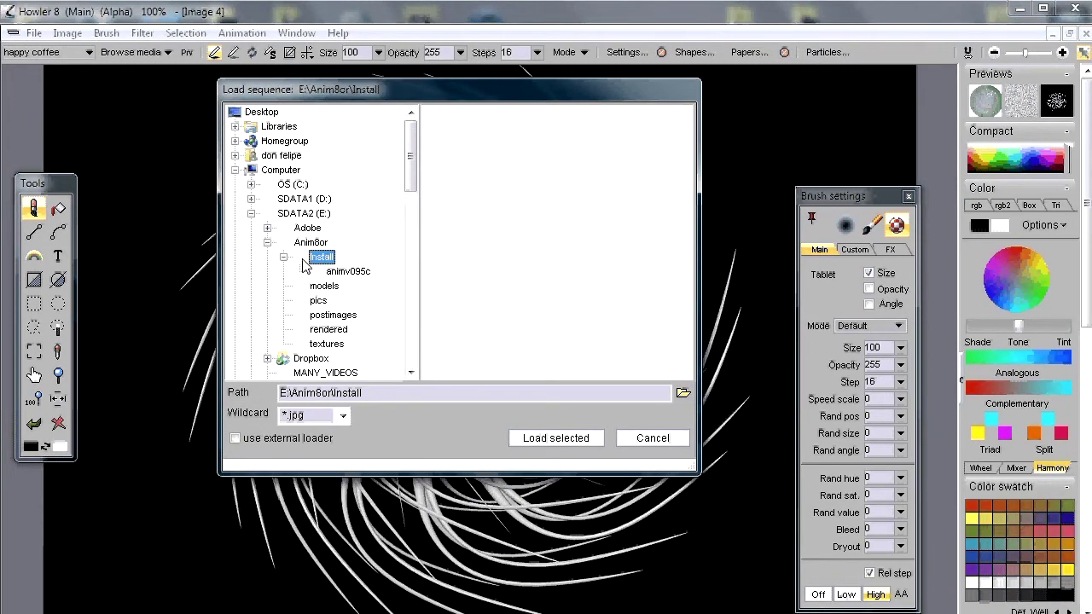
pyautogui.click(347, 272)
pyautogui.click(325, 287)
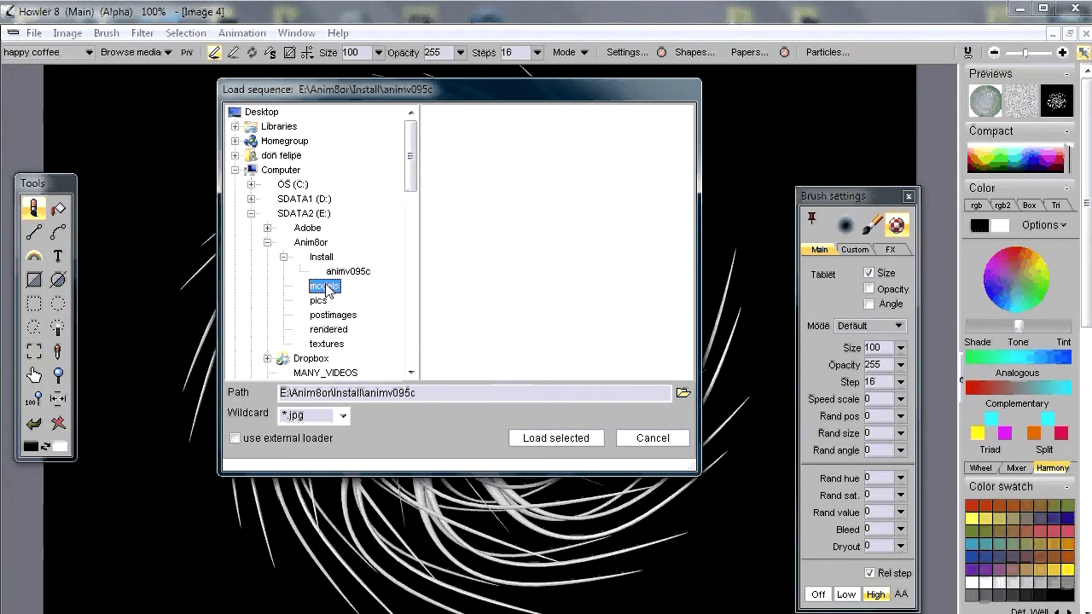
pyautogui.click(322, 301)
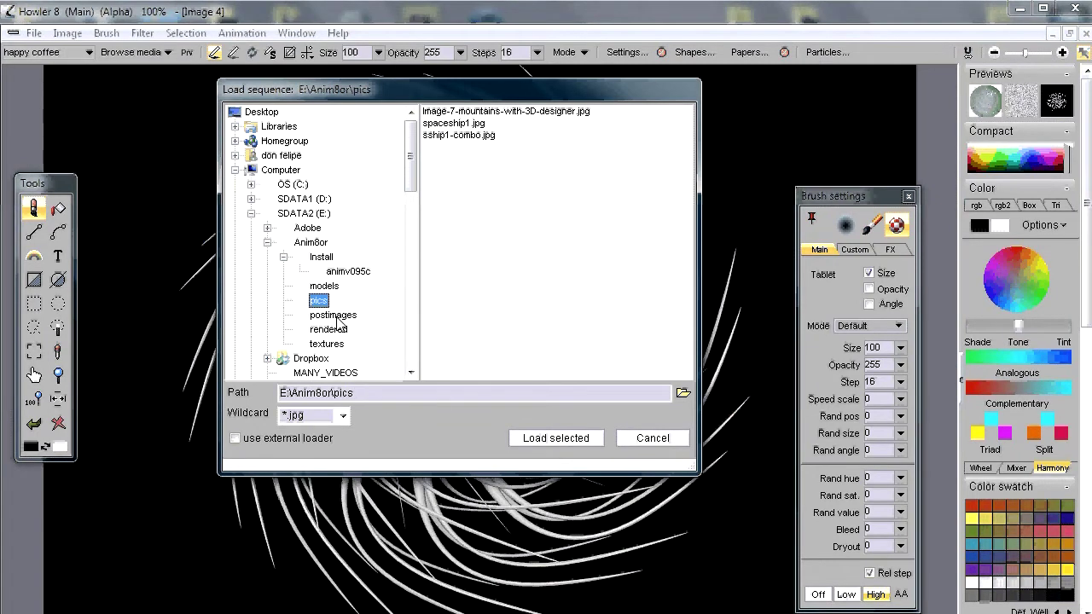
pyautogui.click(337, 316)
pyautogui.click(337, 331)
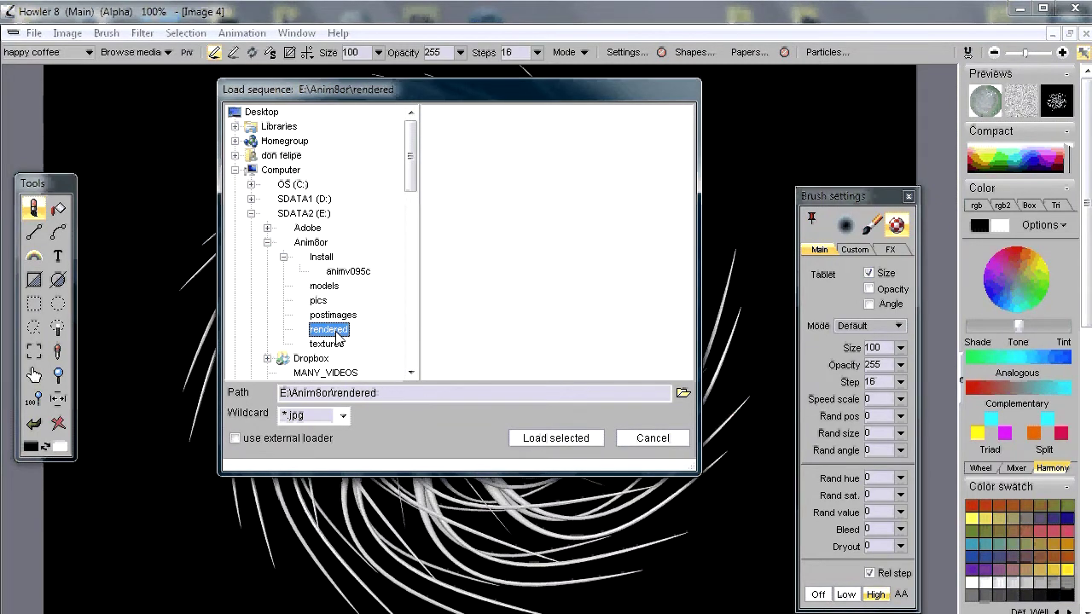
pyautogui.click(336, 317)
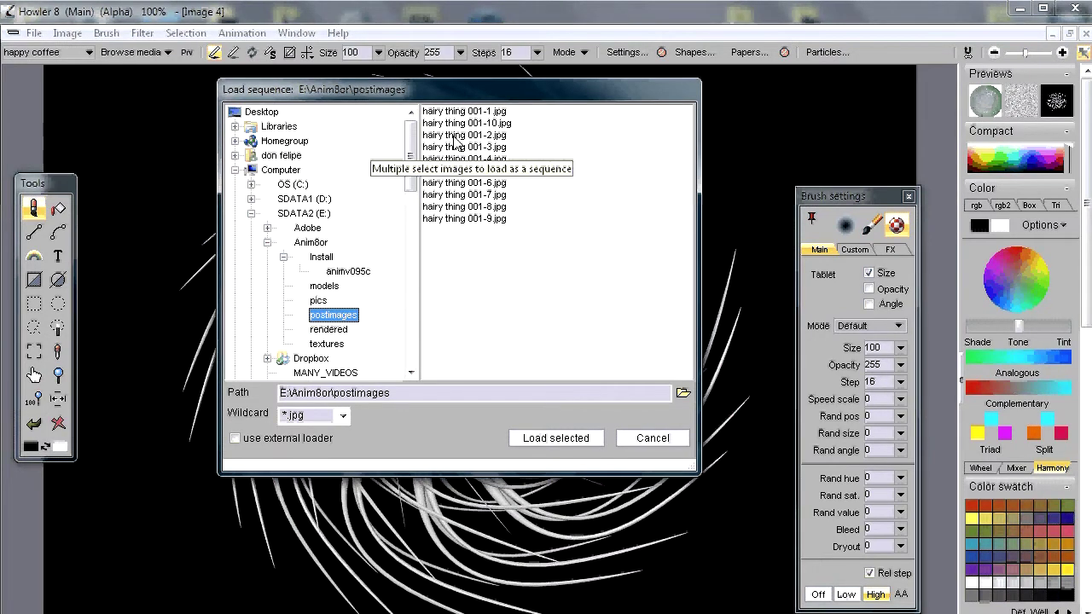
# Step: Select single JPG frames of the hairy thing sequence one at a time, ending on hairy thing 001-1.jpg
pyautogui.click(464, 114)
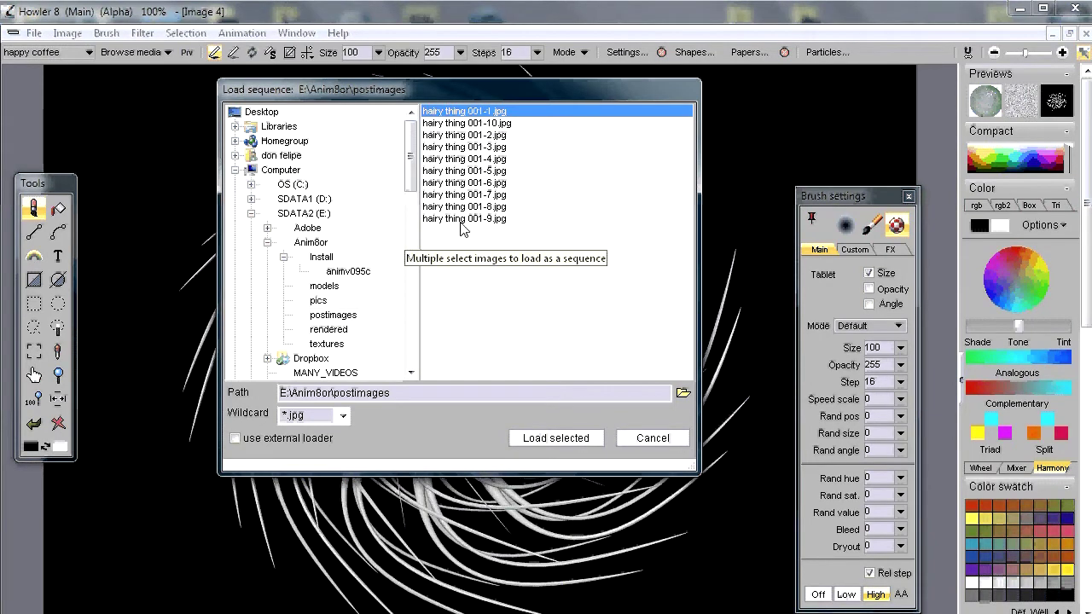
pyautogui.click(458, 136)
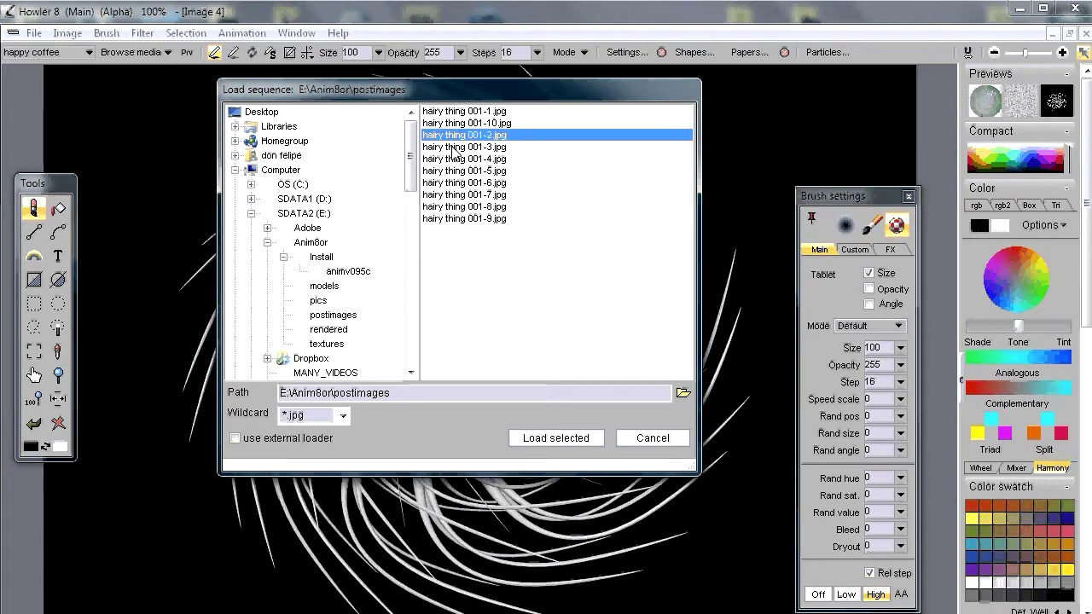
pyautogui.click(452, 147)
pyautogui.click(453, 159)
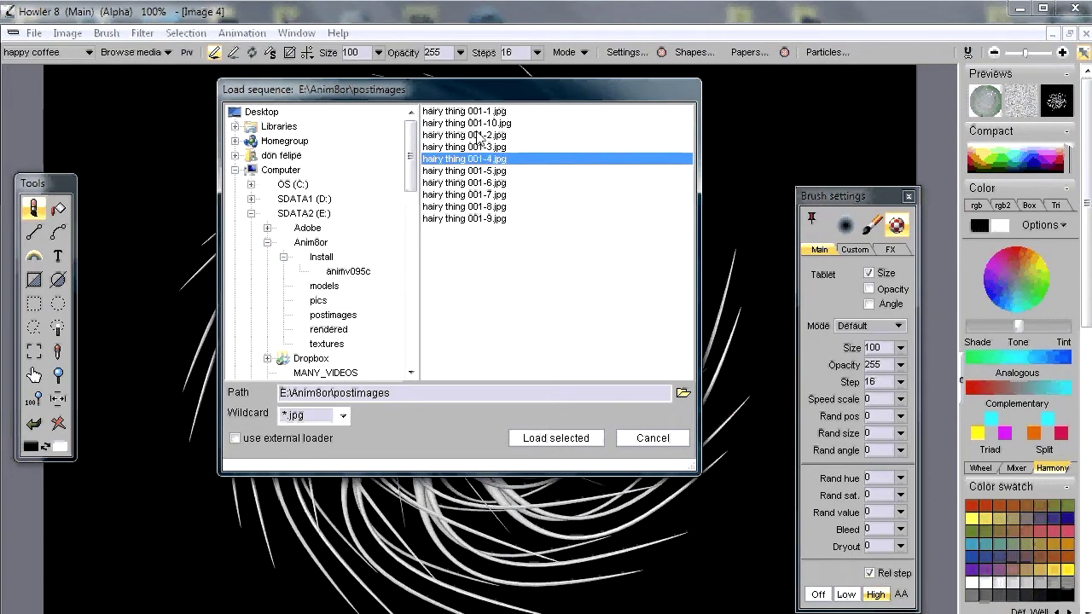
pyautogui.click(476, 135)
pyautogui.click(467, 112)
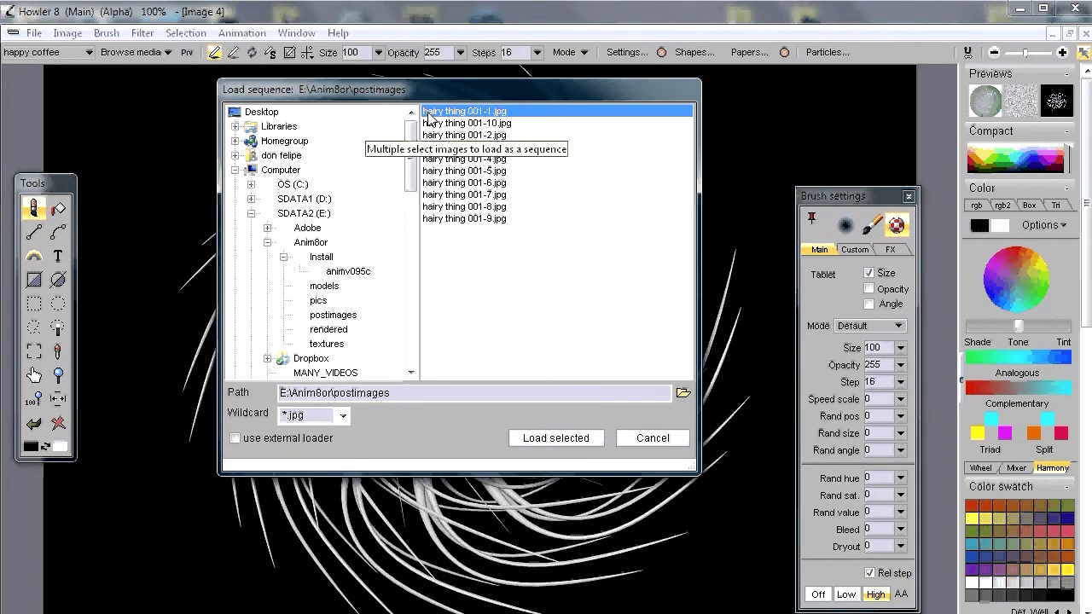
# Step: Multi-select the consecutive files from hairy thing 001-1.jpg to hairy thing 001-2.jpg in the sequence list
pyautogui.moveTo(429, 118); pyautogui.dragTo(497, 145)
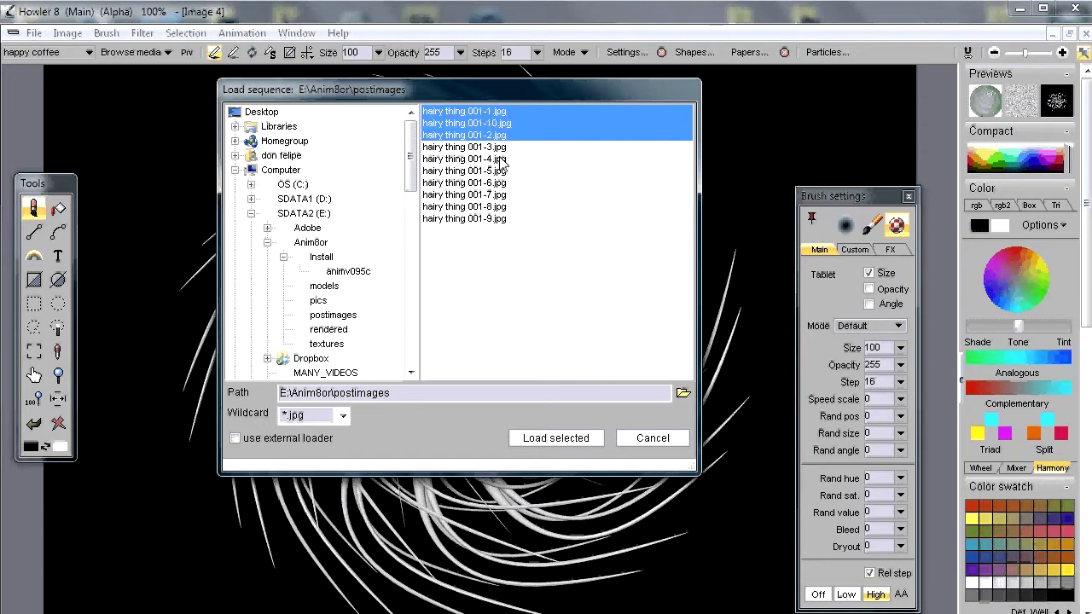
pyautogui.click(480, 137)
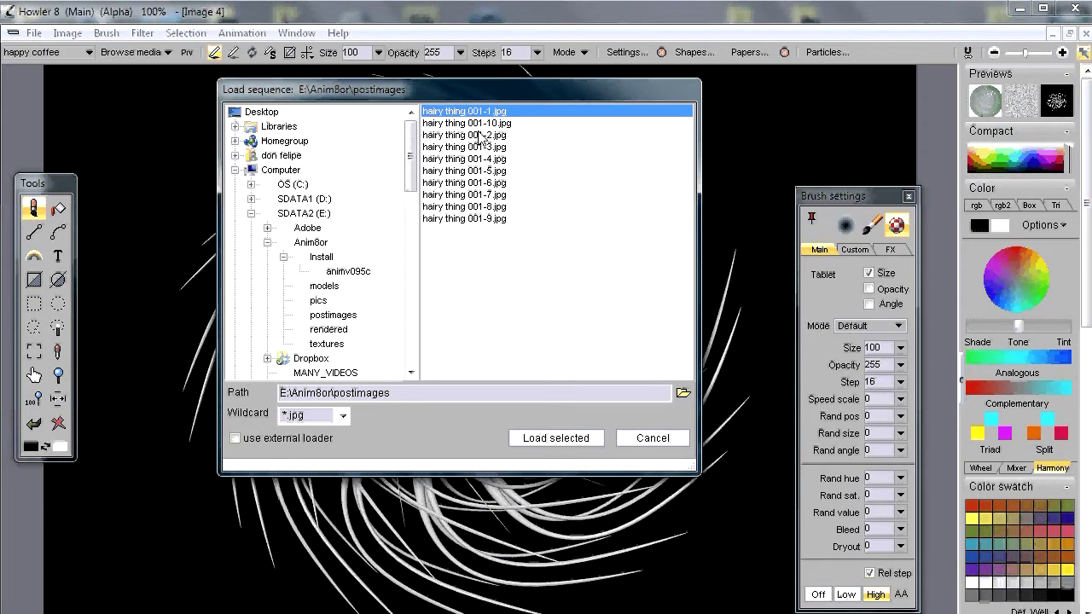
pyautogui.keyDown('shift'); pyautogui.click(462, 147); pyautogui.keyUp('shift')
pyautogui.keyDown('shift'); pyautogui.click(465, 136); pyautogui.keyUp('shift')
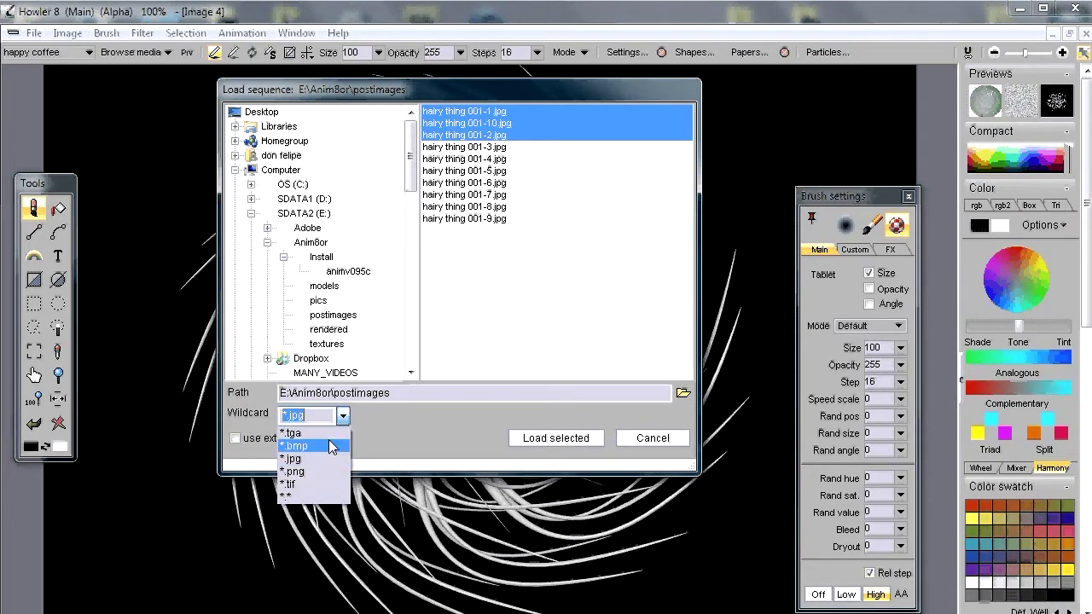
# Step: Filter the sequence files to *.png and check the pics, postimages, rendered and textures folders for PNG images
pyautogui.click(290, 472)
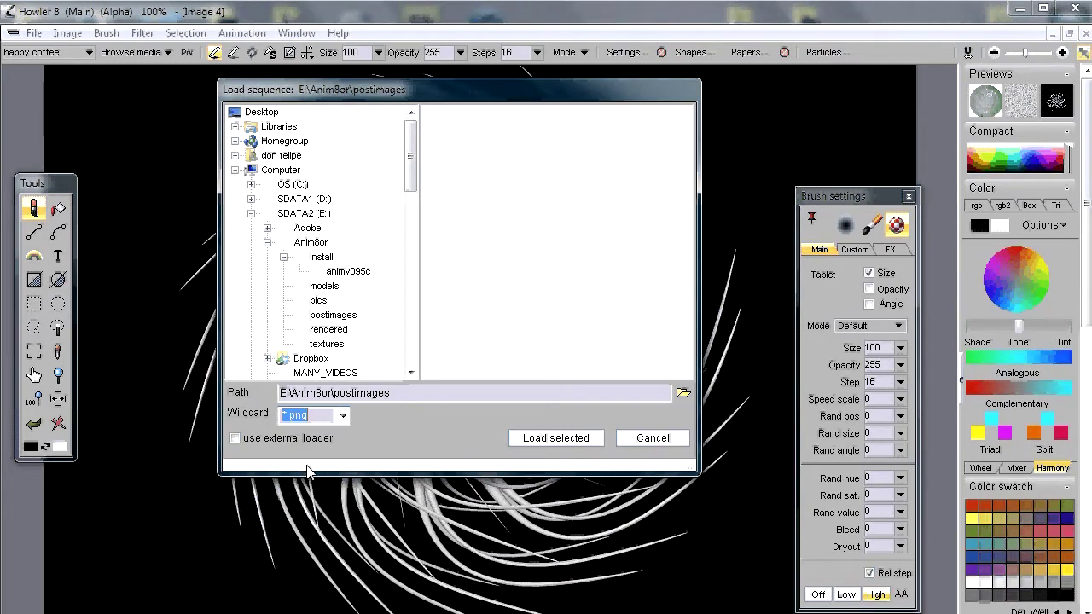
pyautogui.click(317, 301)
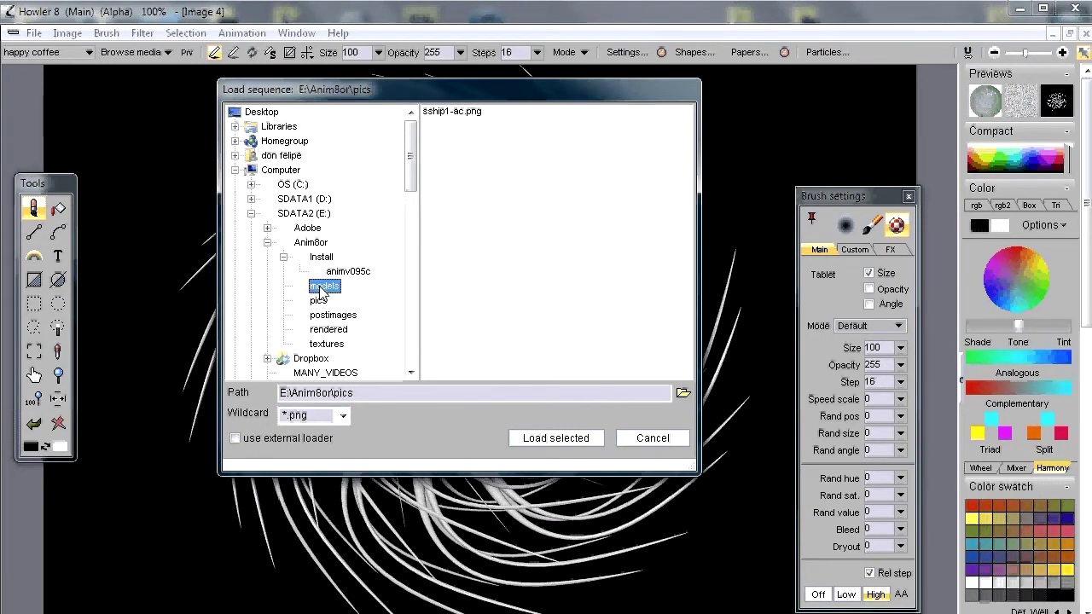
pyautogui.click(325, 316)
pyautogui.click(329, 330)
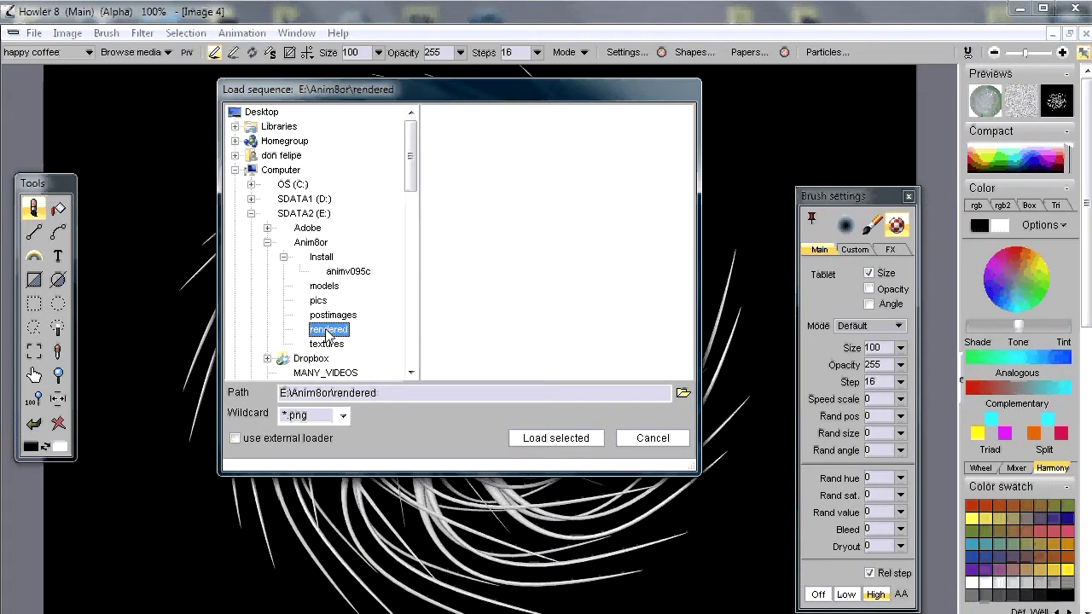
pyautogui.click(326, 344)
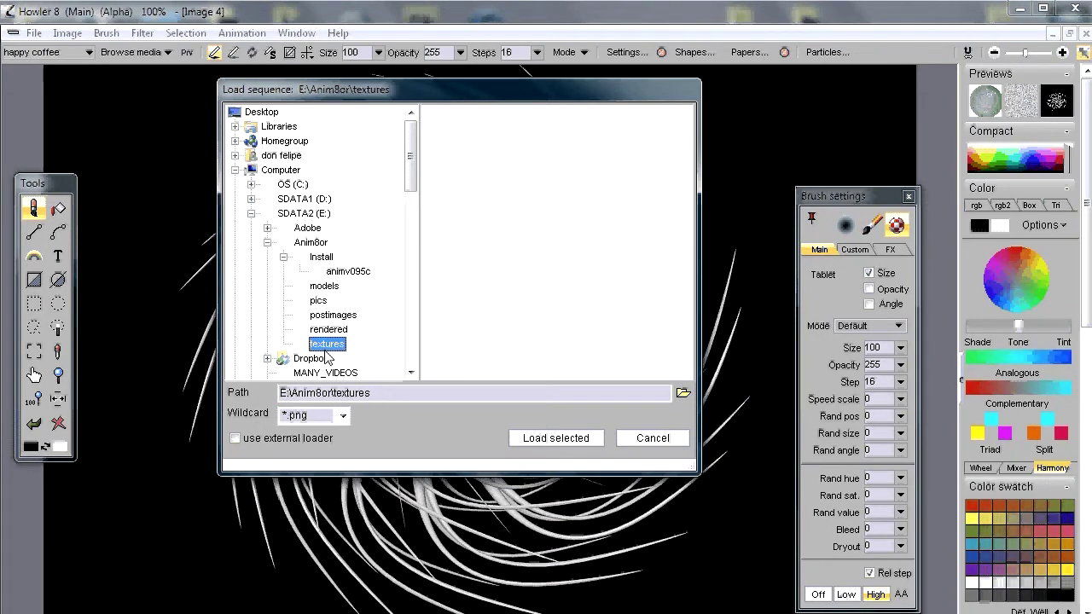
# Step: Set the wildcard to *.* and look through the textures, postimages, rendered, models, Install and pics folders for all file types
pyautogui.click(320, 416)
pyautogui.click(314, 497)
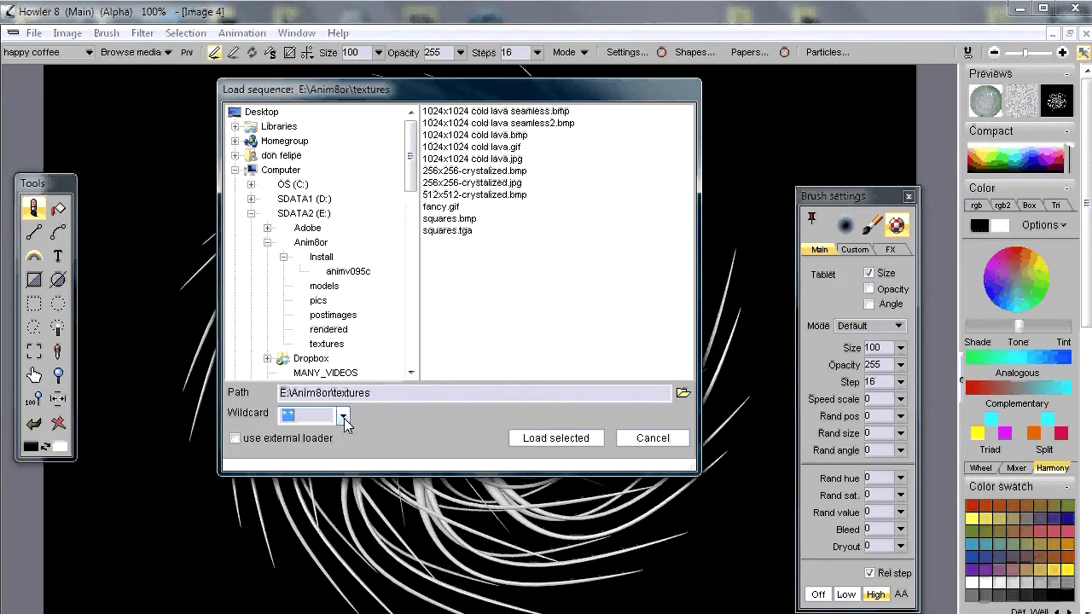
pyautogui.click(334, 315)
pyautogui.click(329, 329)
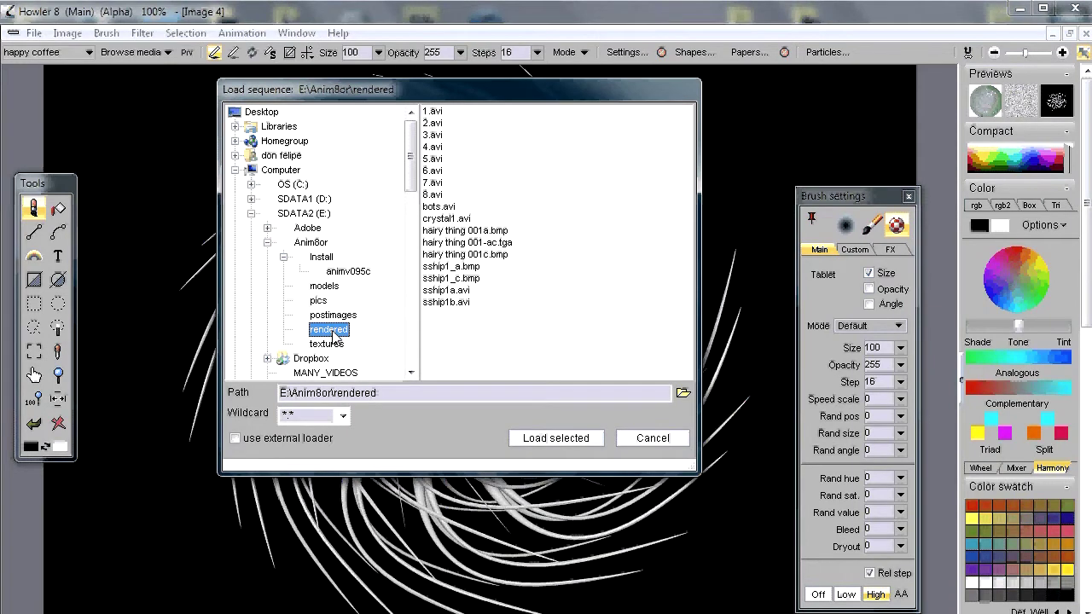
pyautogui.click(328, 343)
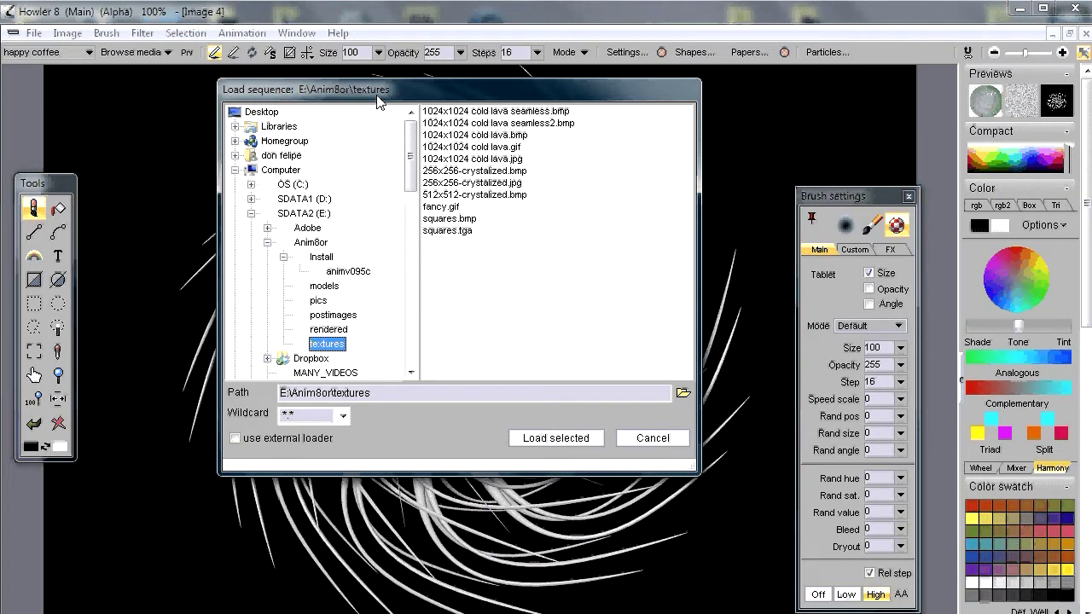
pyautogui.click(327, 289)
pyautogui.click(318, 257)
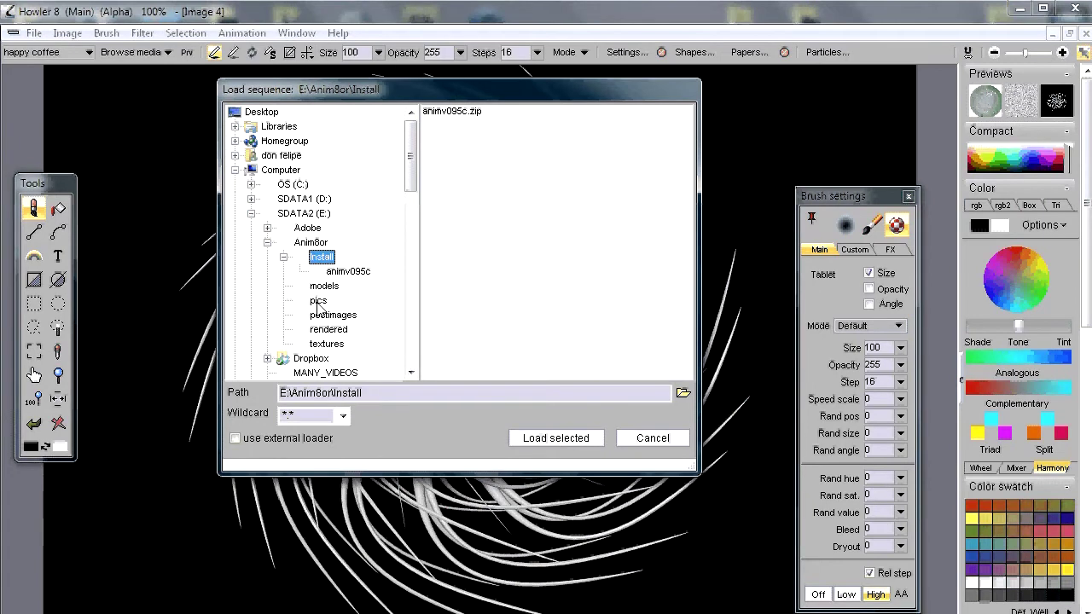
pyautogui.click(324, 286)
pyautogui.click(318, 286)
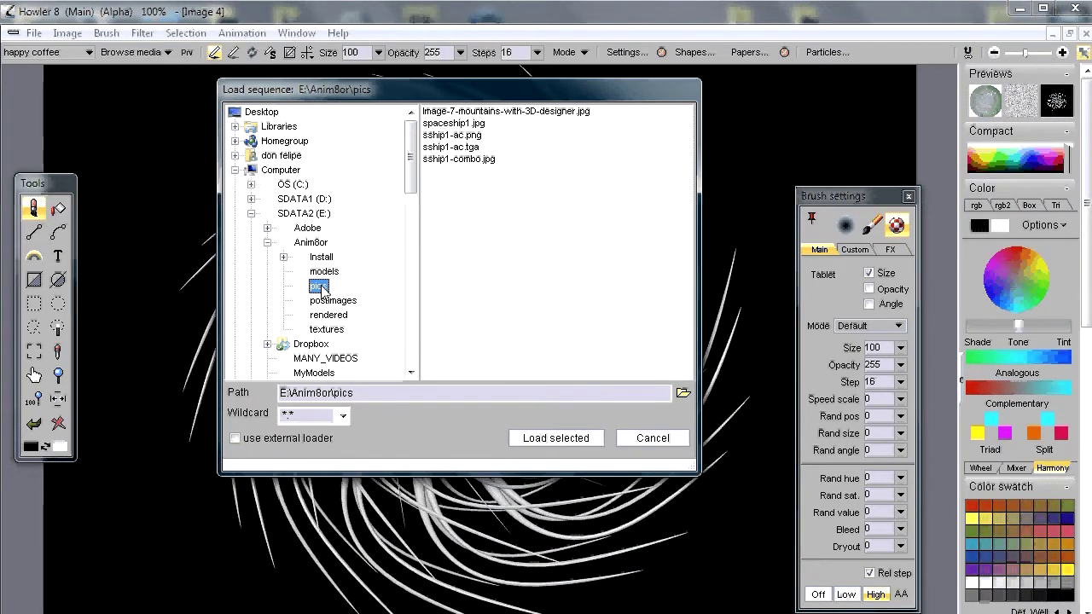
# Step: Return to the postimages folder and set the wildcard filter to *.jpg
pyautogui.click(332, 300)
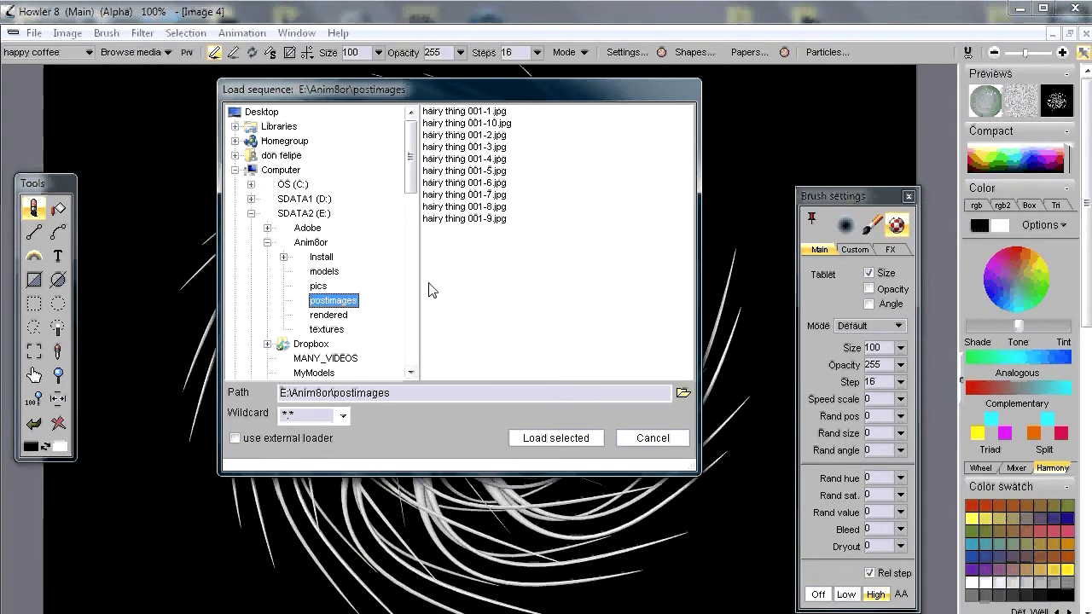
pyautogui.click(344, 417)
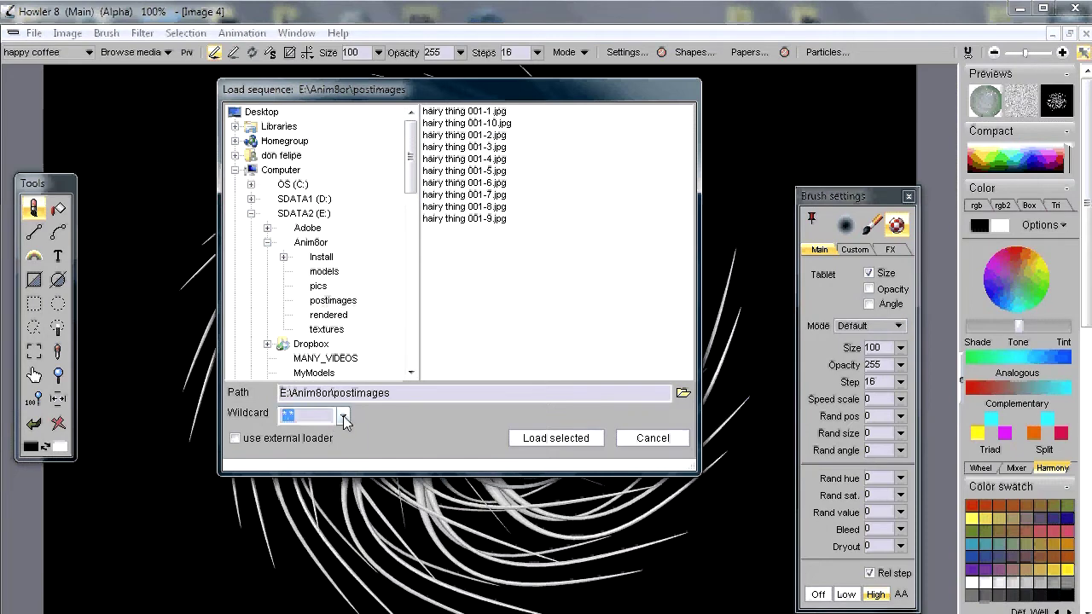
pyautogui.click(343, 416)
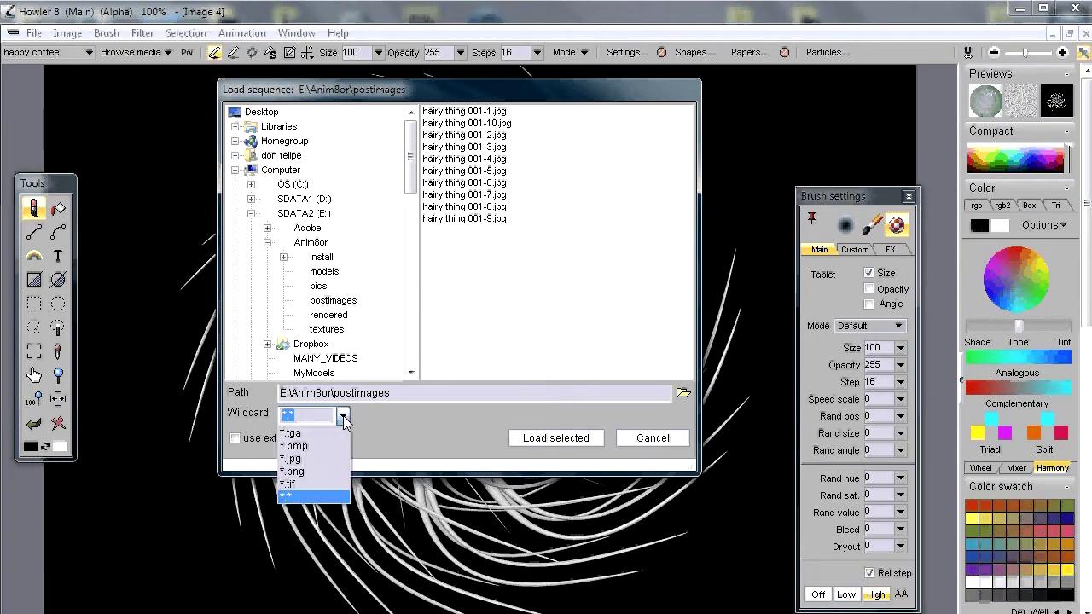
pyautogui.click(312, 461)
# Step: Load hairy thing 001-1.jpg, 001-10.jpg and 001-2.jpg together as an animation sequence
pyautogui.click(480, 112)
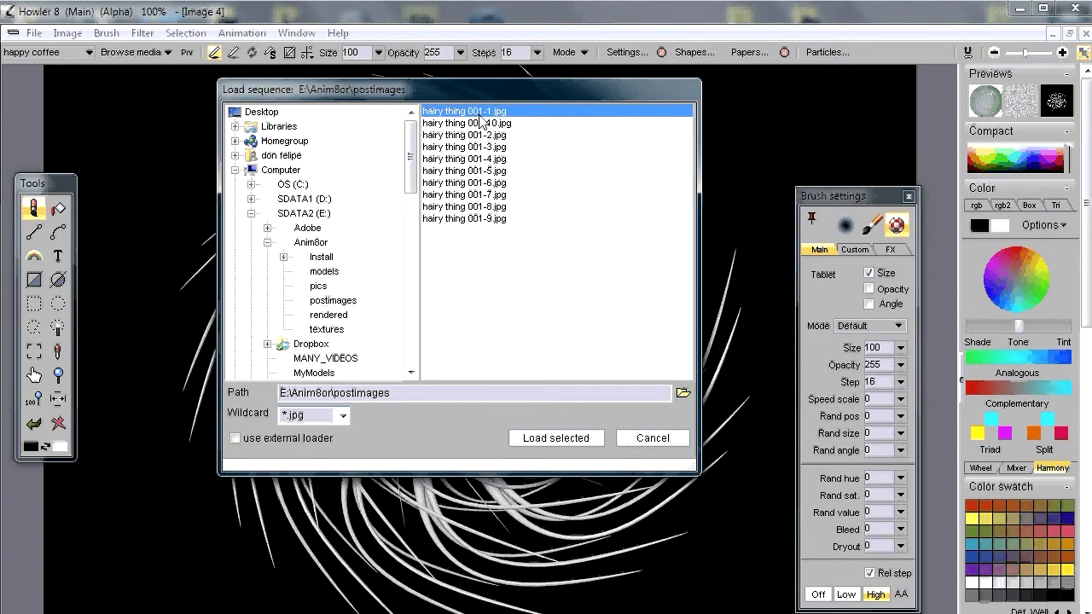
pyautogui.moveTo(479, 116); pyautogui.dragTo(478, 139)
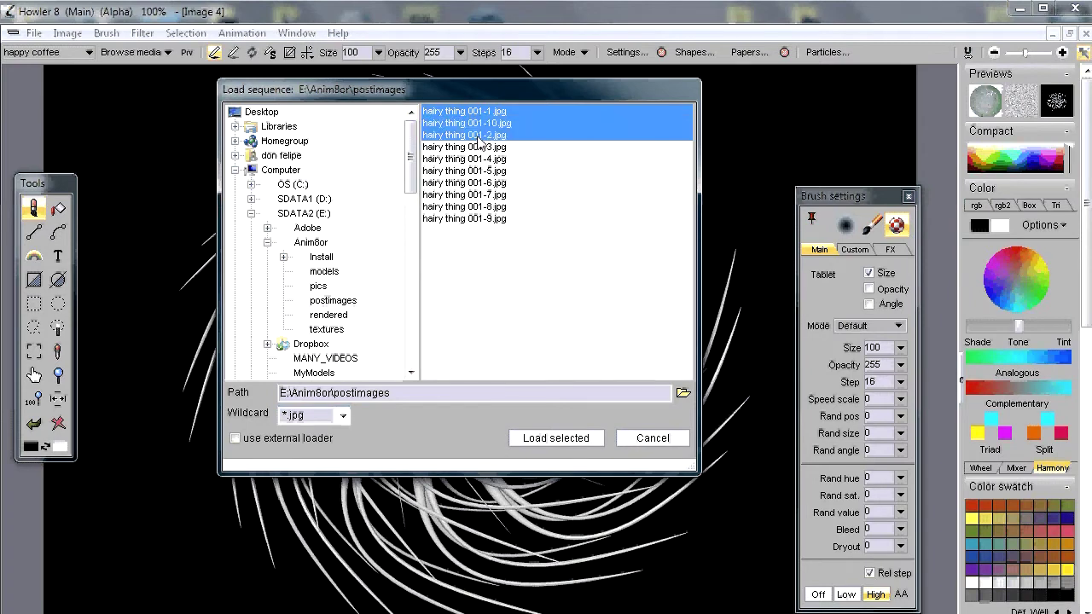
pyautogui.click(580, 442)
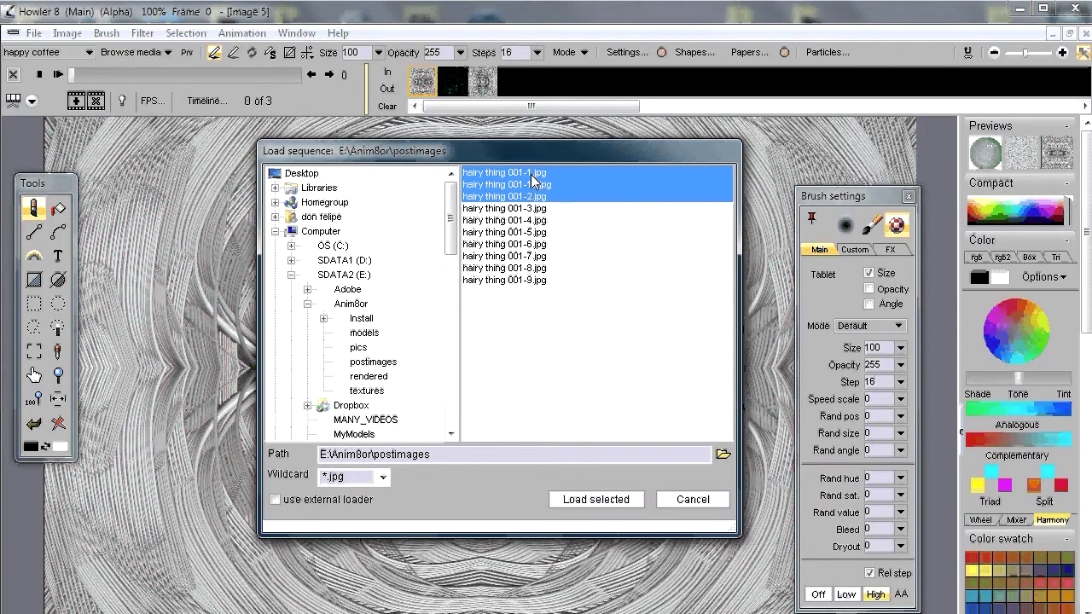
# Step: Load all ten hairy thing JPG files as a sequence, freeing the current animation
pyautogui.moveTo(530, 175); pyautogui.dragTo(535, 278)
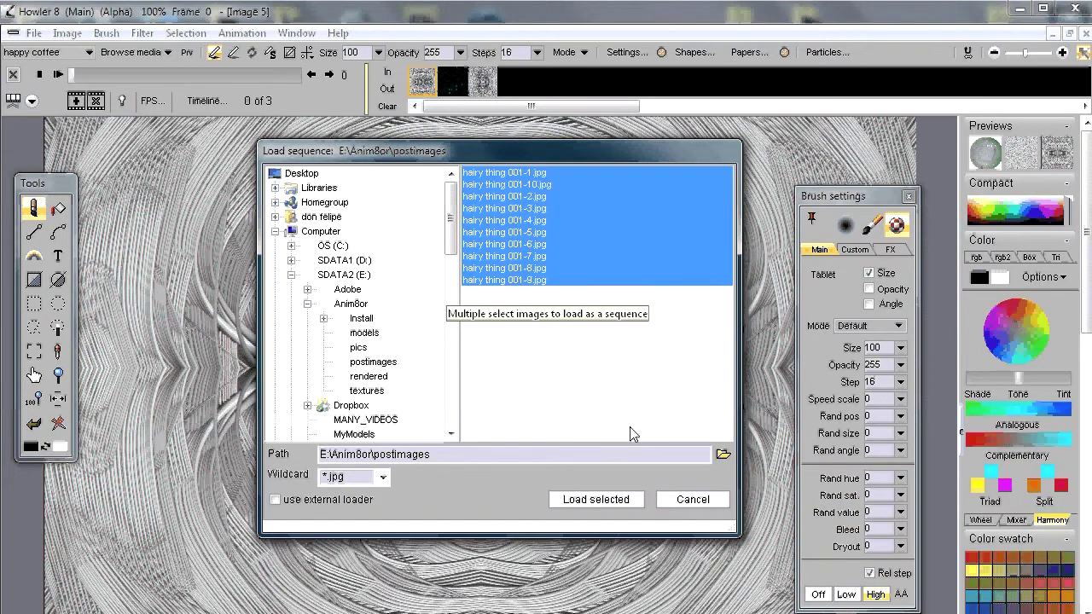
pyautogui.click(595, 499)
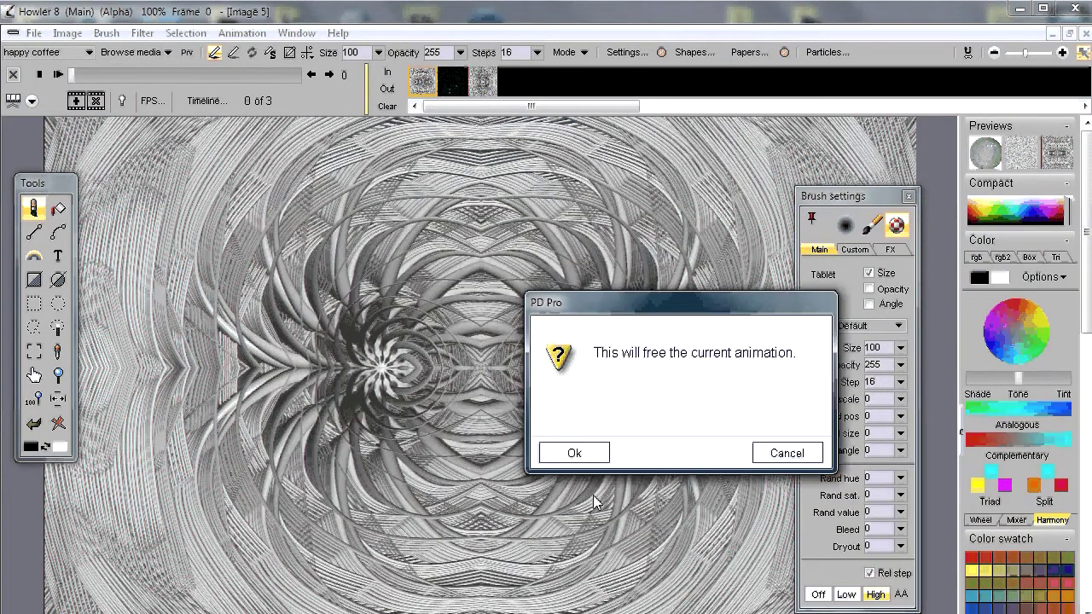
pyautogui.click(565, 453)
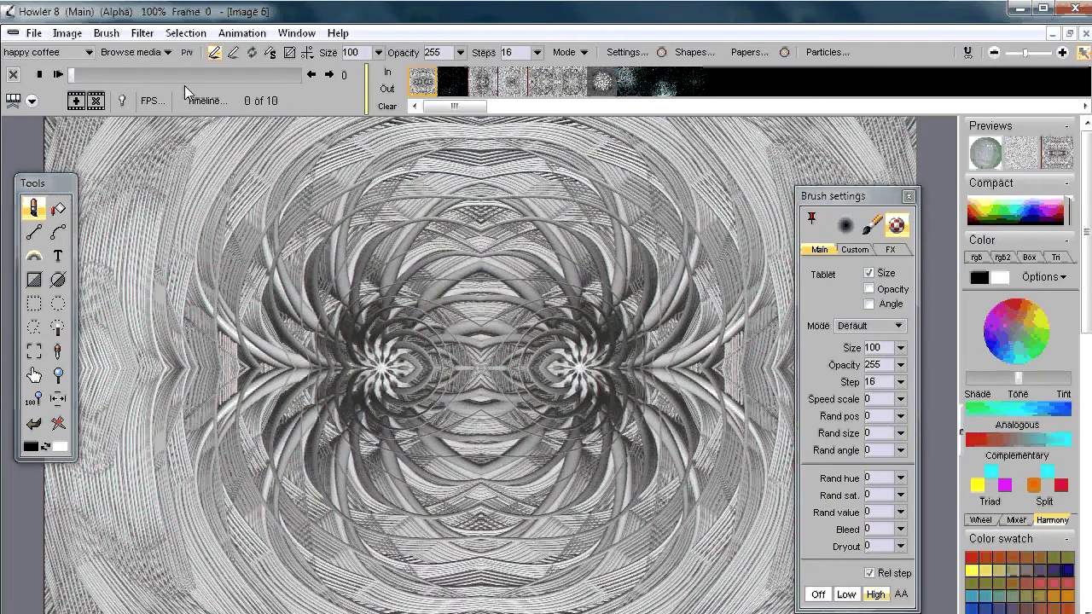
# Step: Scrub back and forth through the loaded animation's frames to review the images in the sequence
pyautogui.click(197, 76)
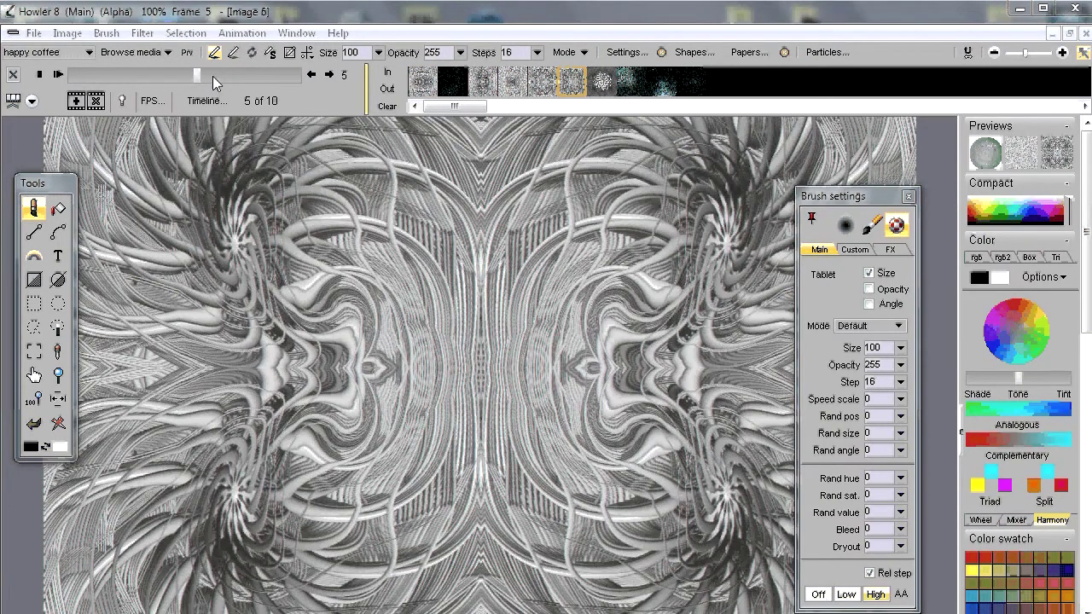
pyautogui.click(85, 75)
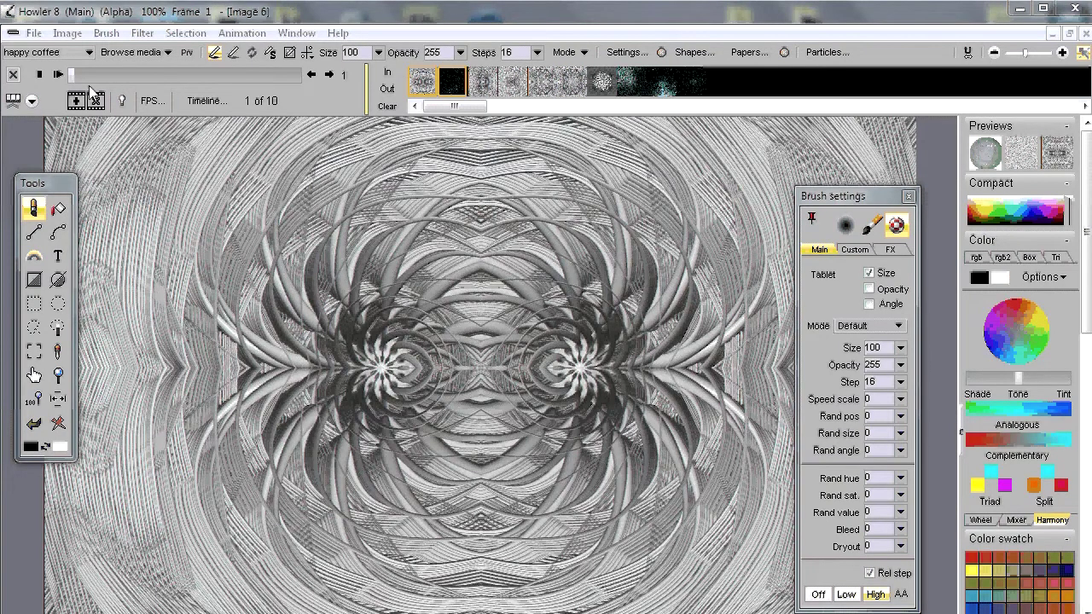
pyautogui.click(289, 75)
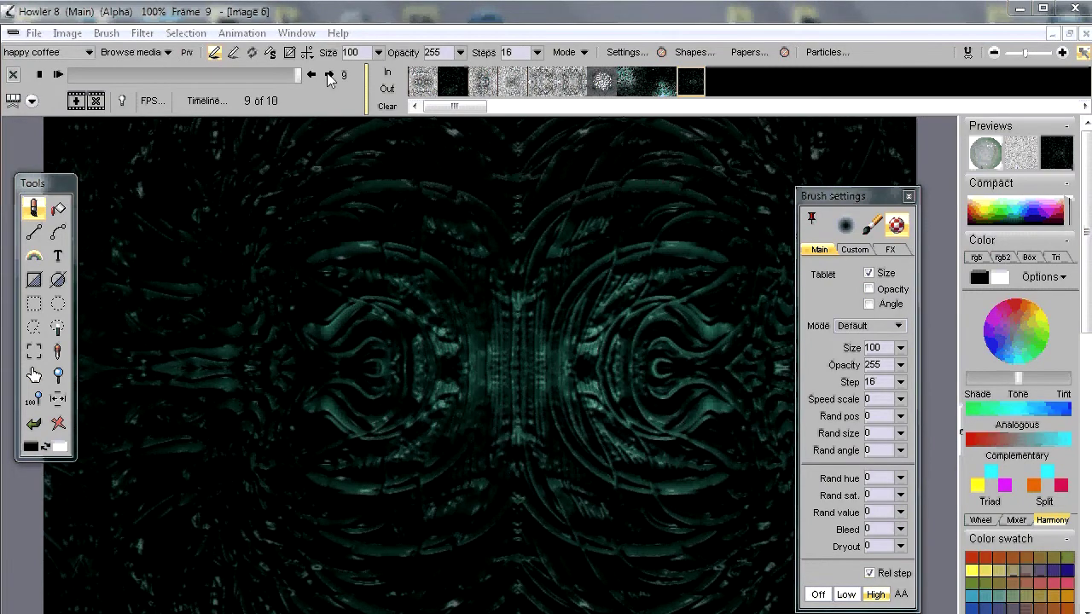
pyautogui.click(176, 76)
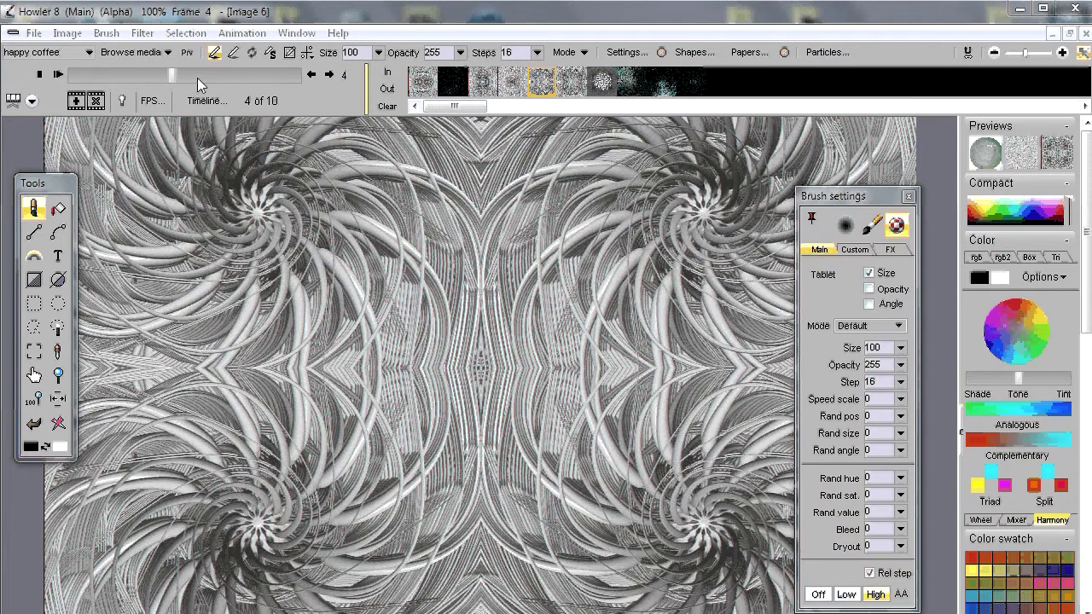
pyautogui.moveTo(197, 78); pyautogui.dragTo(272, 80)
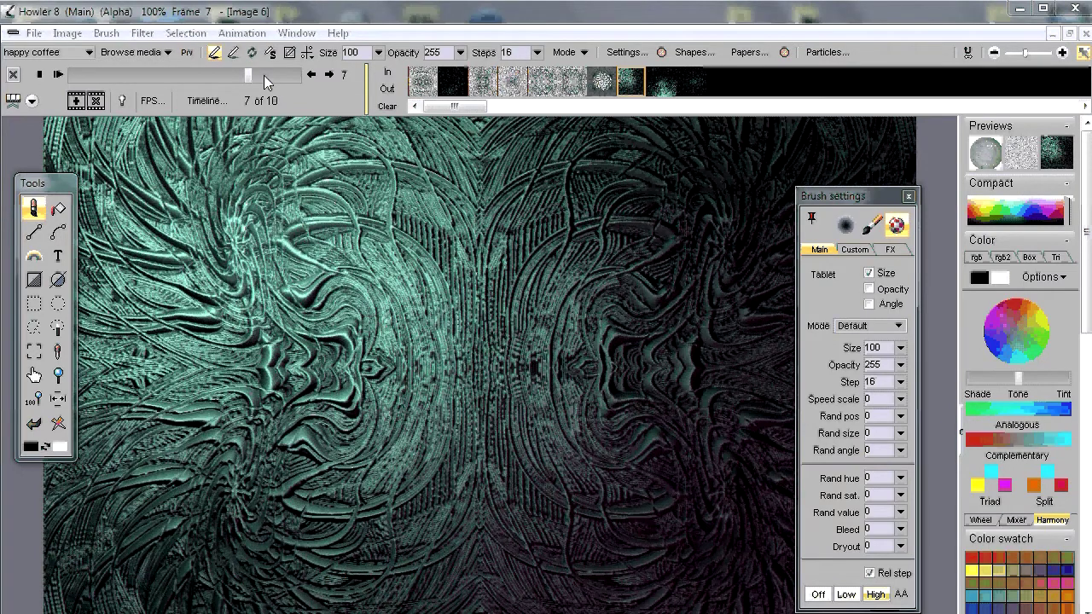
pyautogui.click(241, 32)
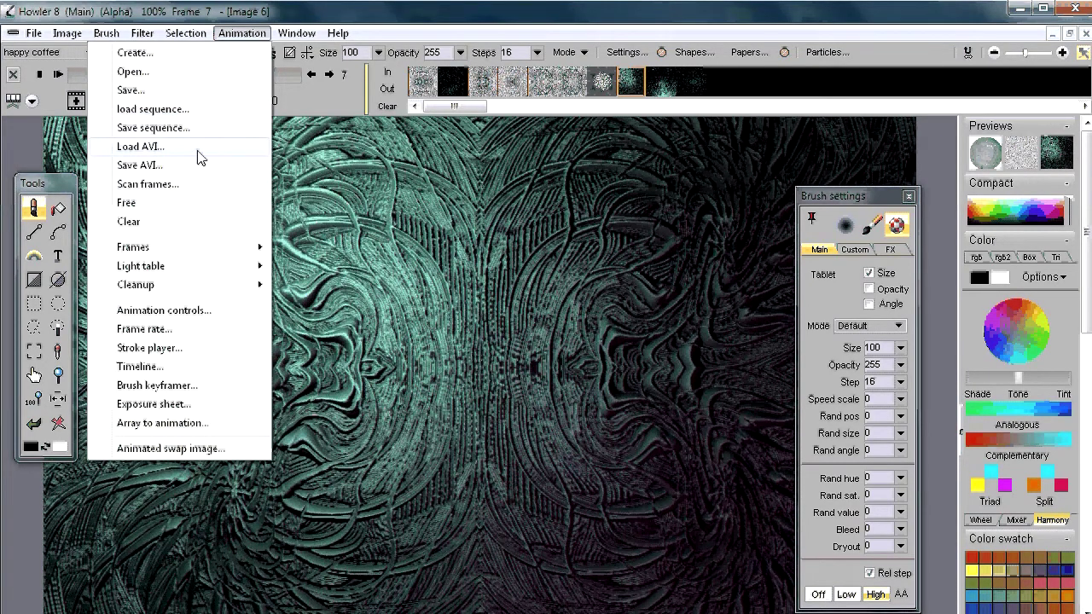
pyautogui.click(141, 147)
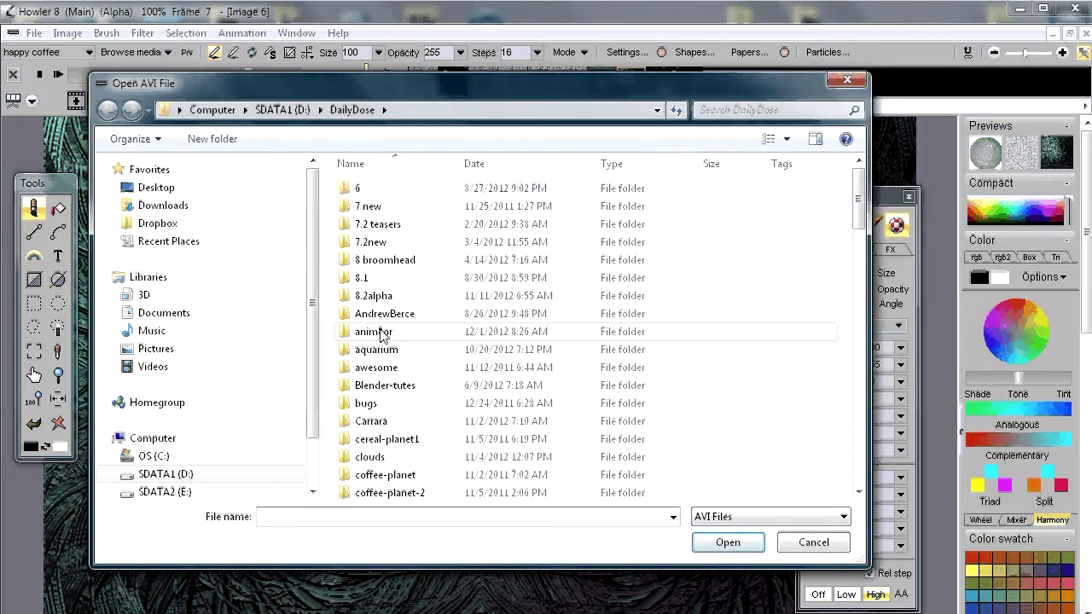
pyautogui.doubleClick(381, 332)
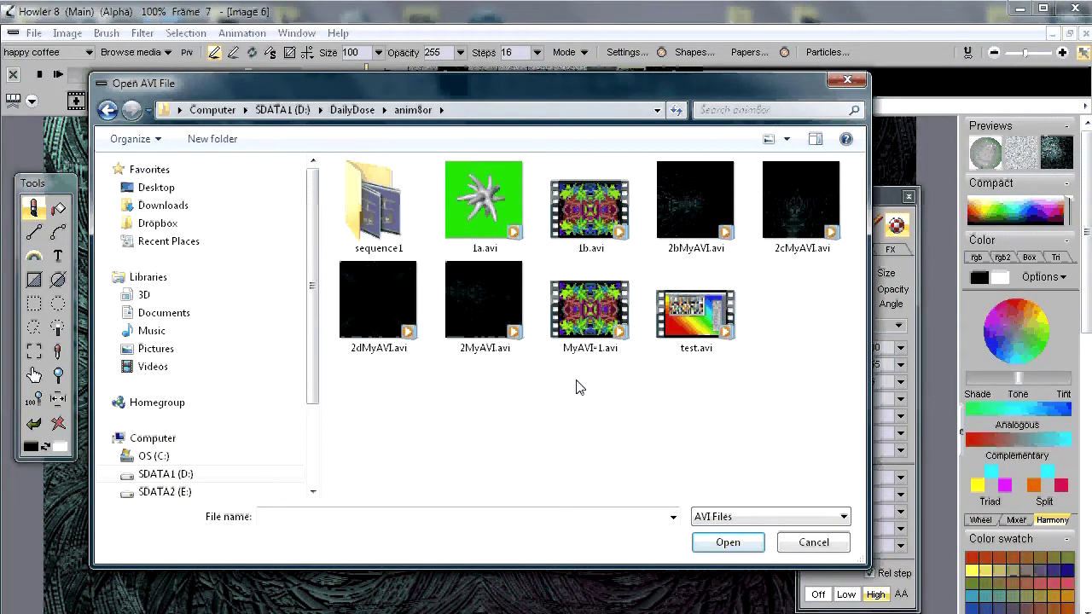
pyautogui.doubleClick(372, 186)
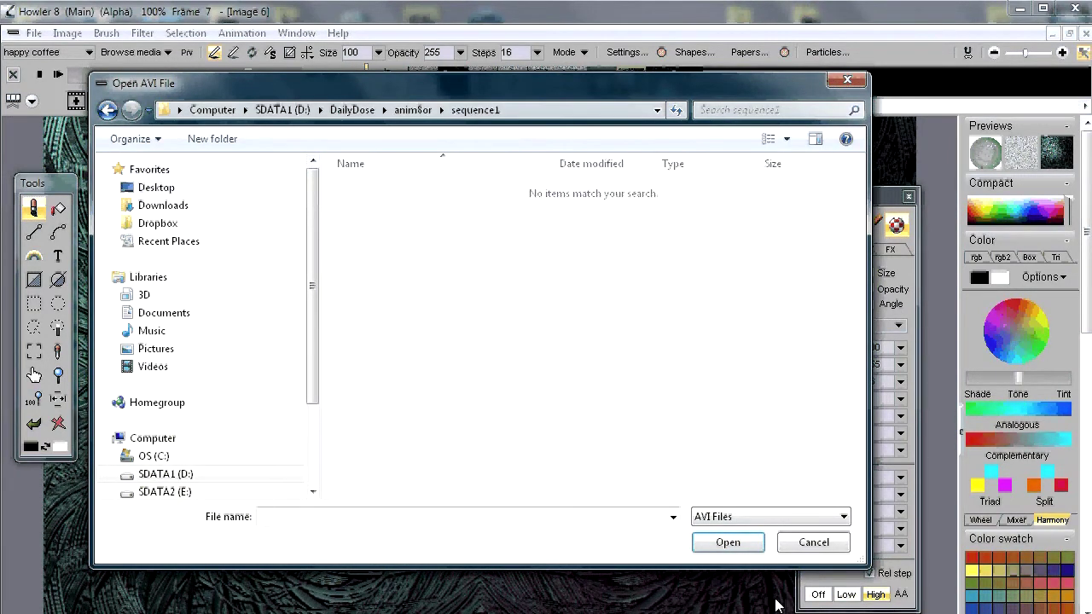
pyautogui.click(723, 517)
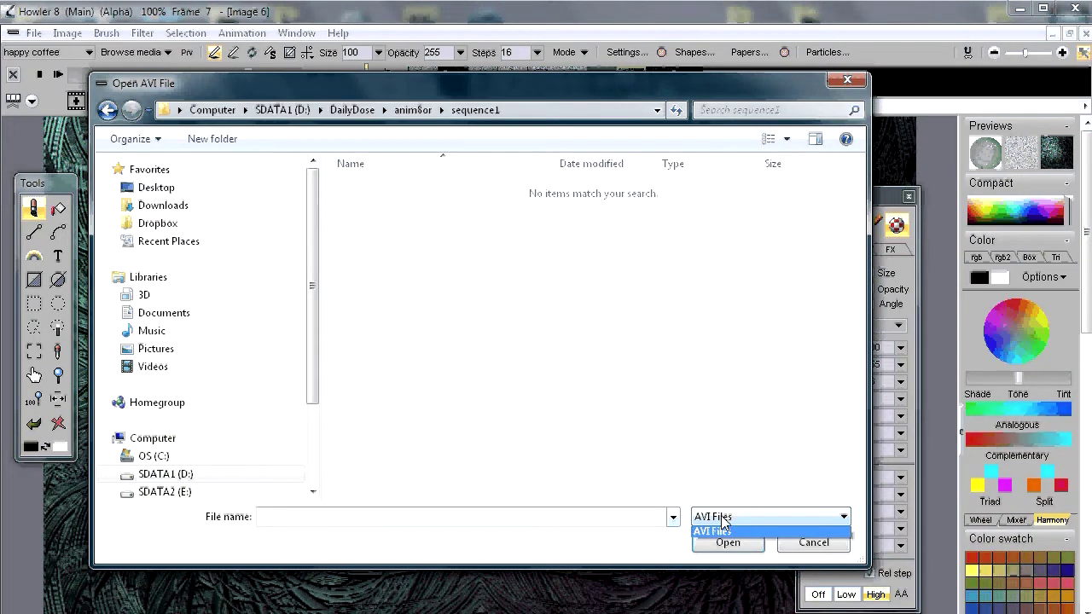
pyautogui.click(721, 519)
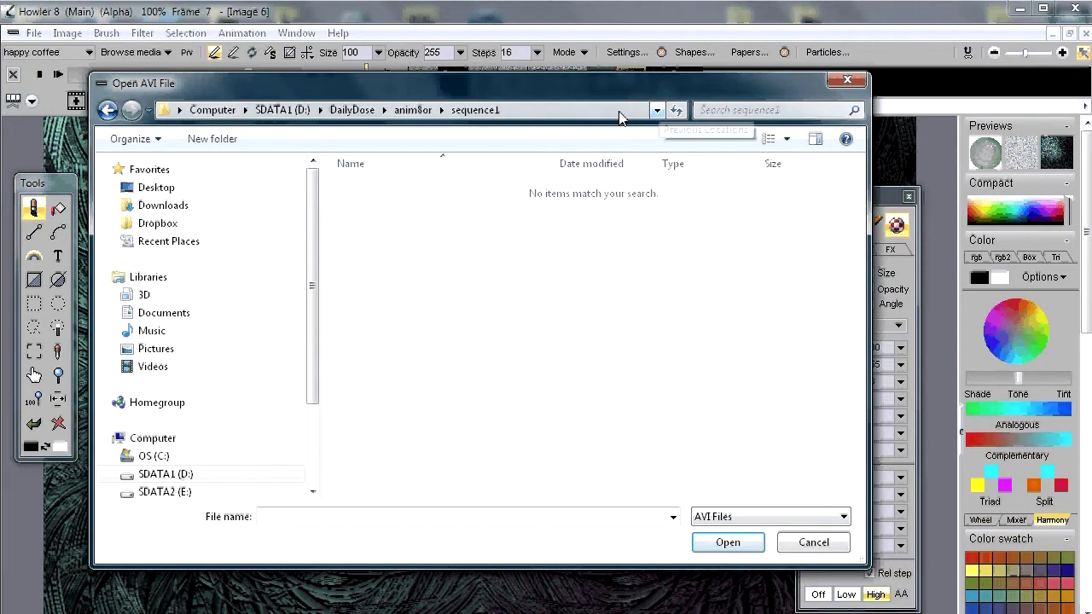
pyautogui.click(846, 81)
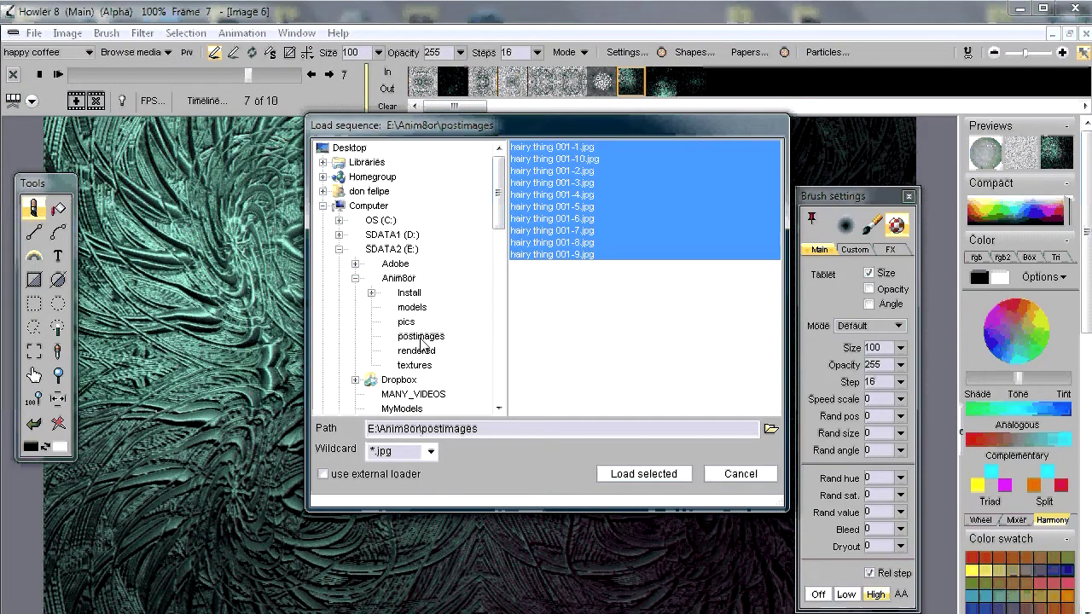
# Step: Browse the sequence loader to D:\DailyDose\anim8or\sequence1 and set the wildcard filter to *.png
pyautogui.click(417, 350)
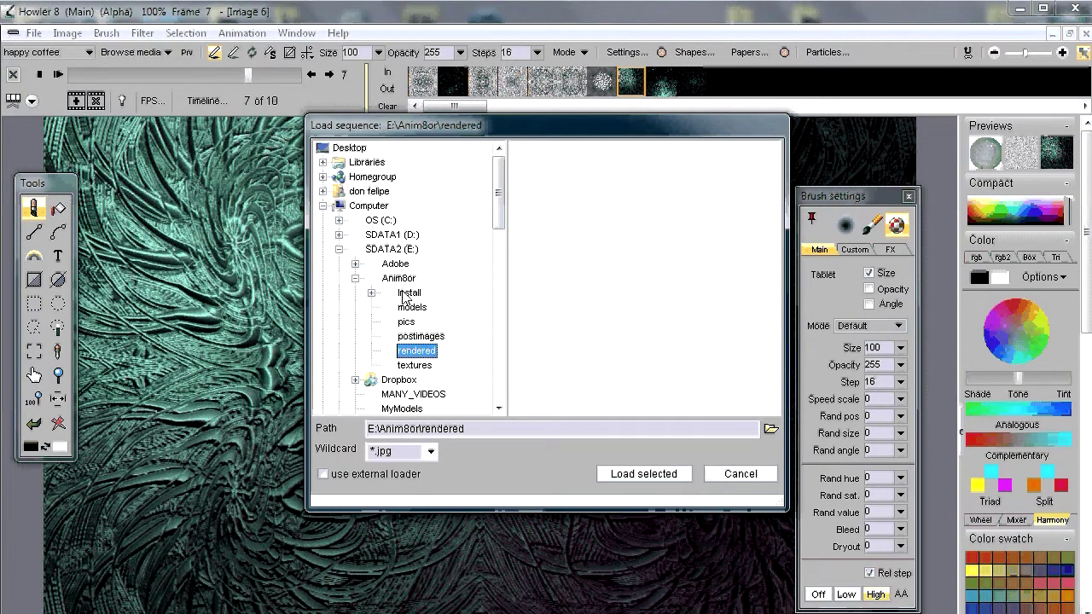
pyautogui.doubleClick(405, 294)
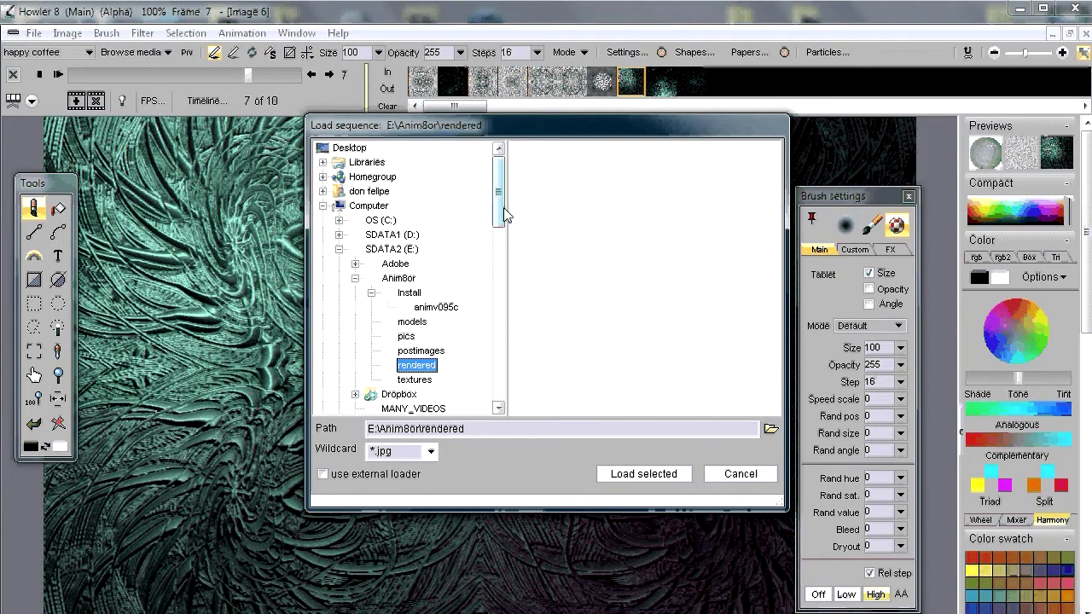
pyautogui.doubleClick(392, 235)
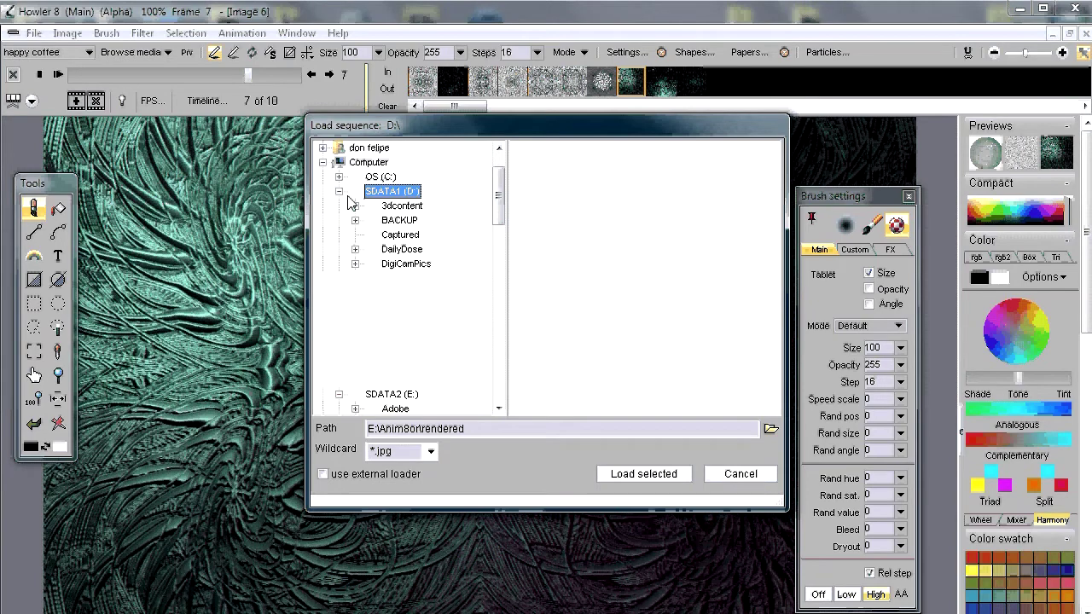
pyautogui.doubleClick(398, 248)
pyautogui.click(415, 280)
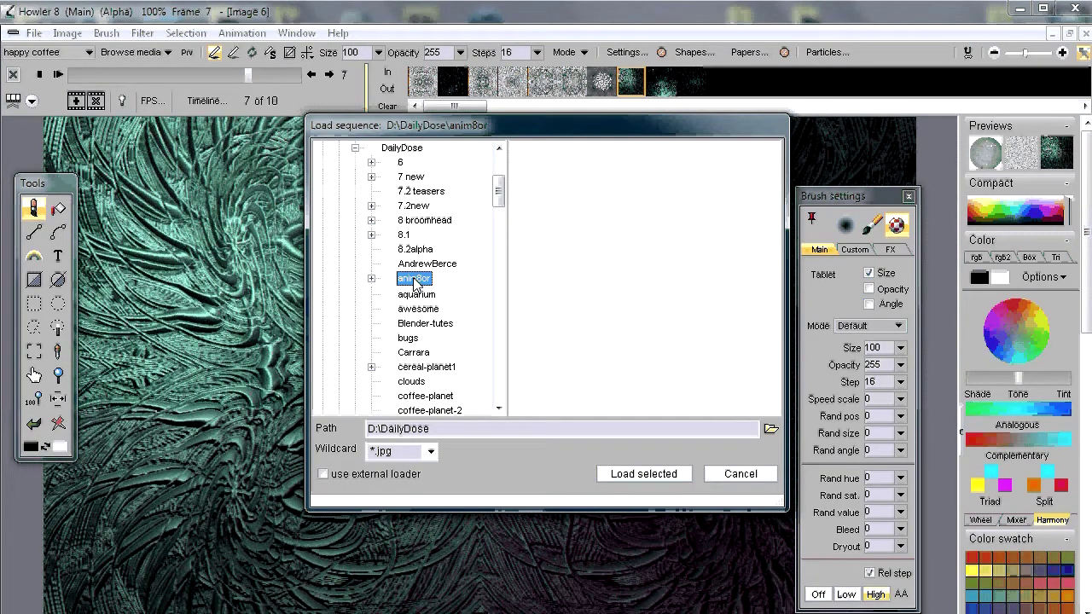
pyautogui.doubleClick(414, 279)
pyautogui.click(420, 459)
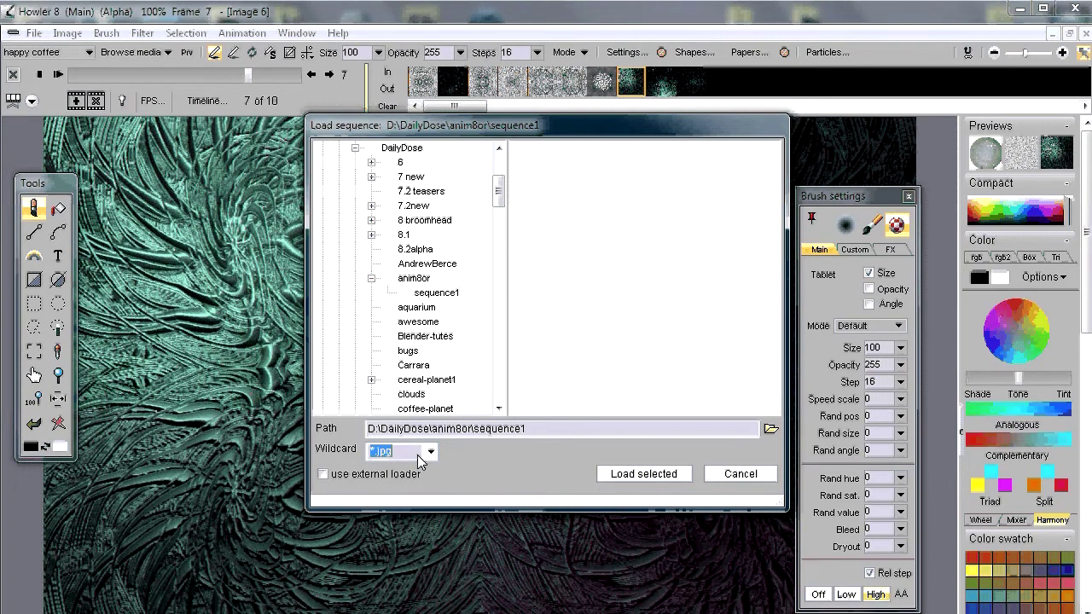
pyautogui.press('Down')
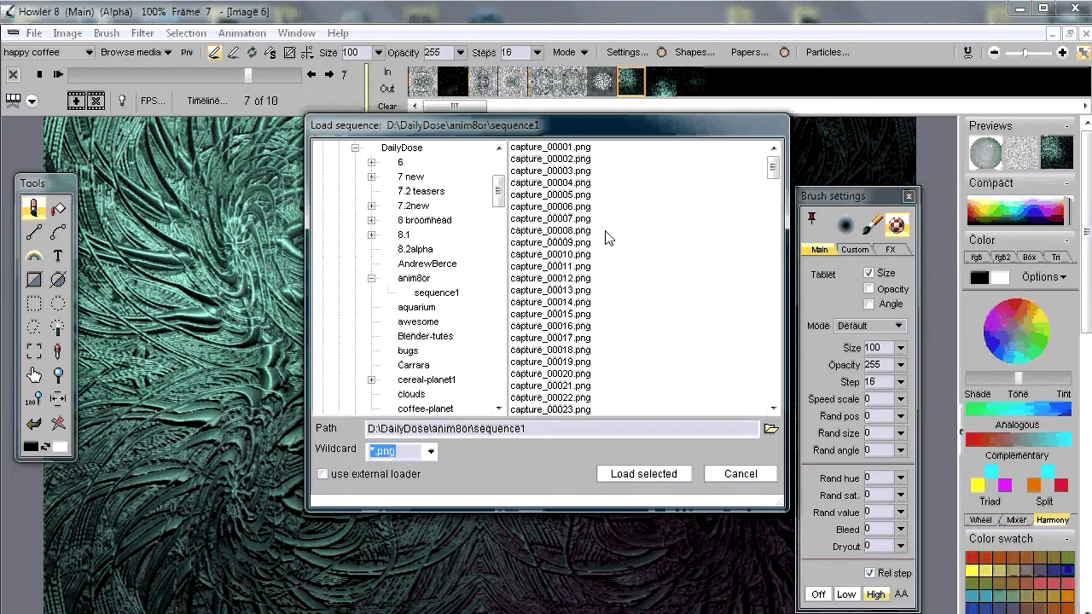
# Step: Load capture_00001.png through capture_00003.png as an animation sequence and move the Brush settings panel off the image
pyautogui.moveTo(772, 168); pyautogui.dragTo(774, 422)
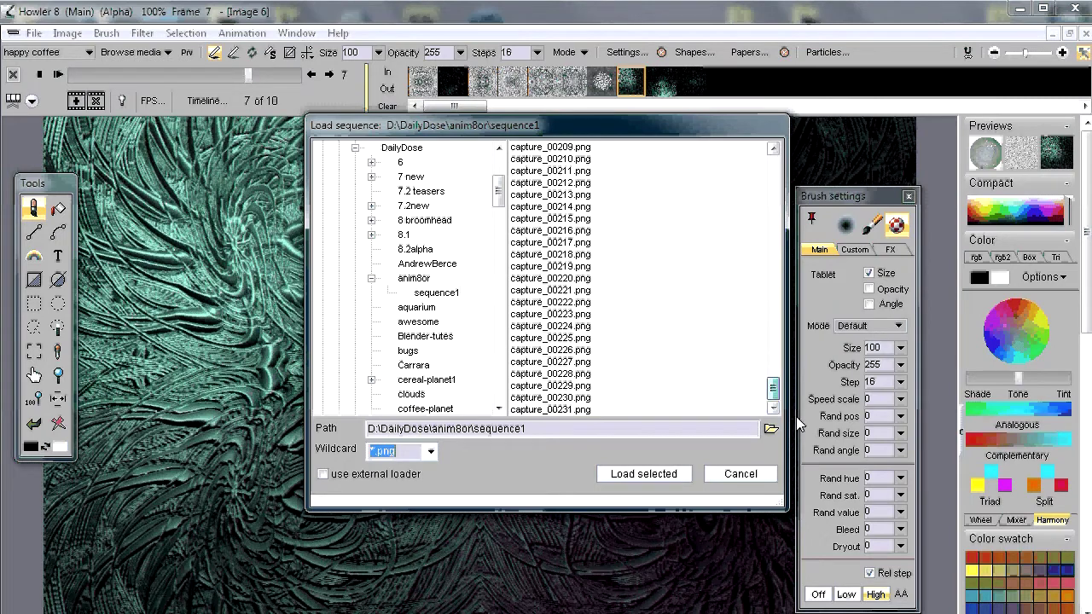
pyautogui.moveTo(771, 388); pyautogui.dragTo(772, 167)
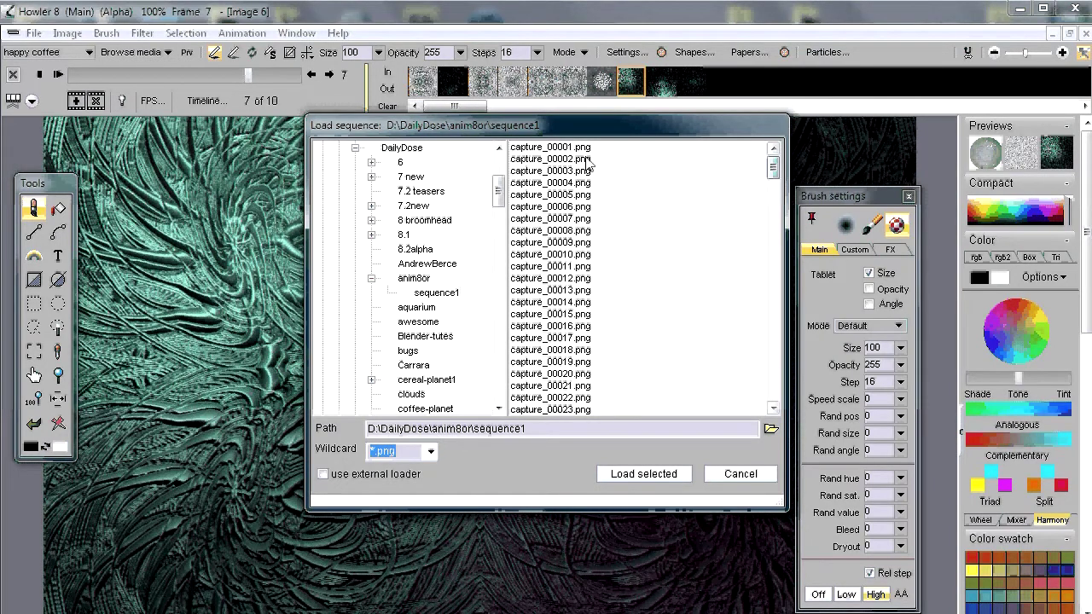
pyautogui.moveTo(563, 148); pyautogui.dragTo(546, 174)
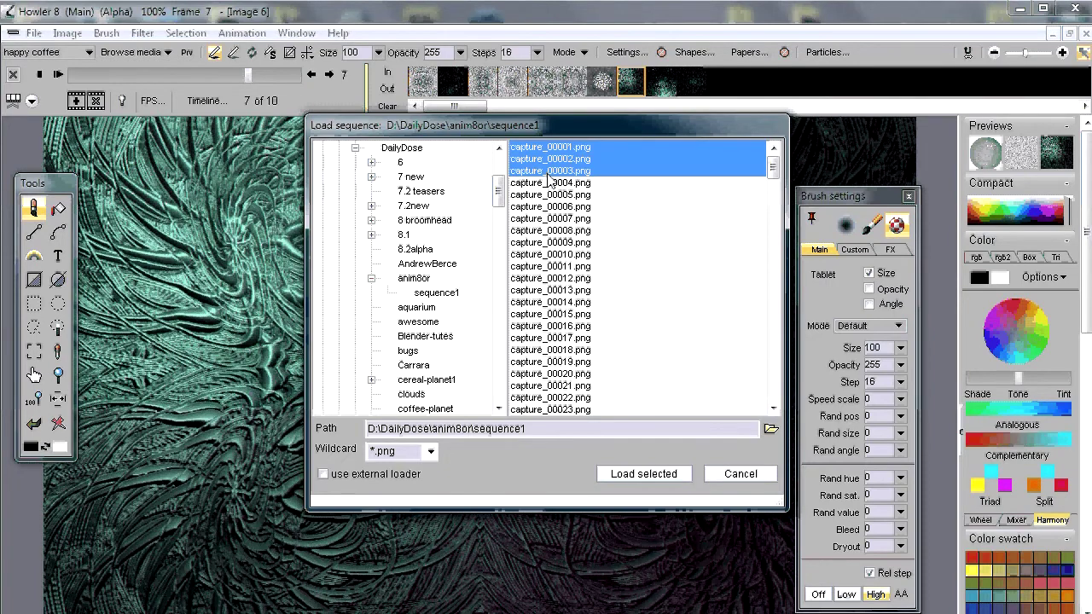
pyautogui.press('Return')
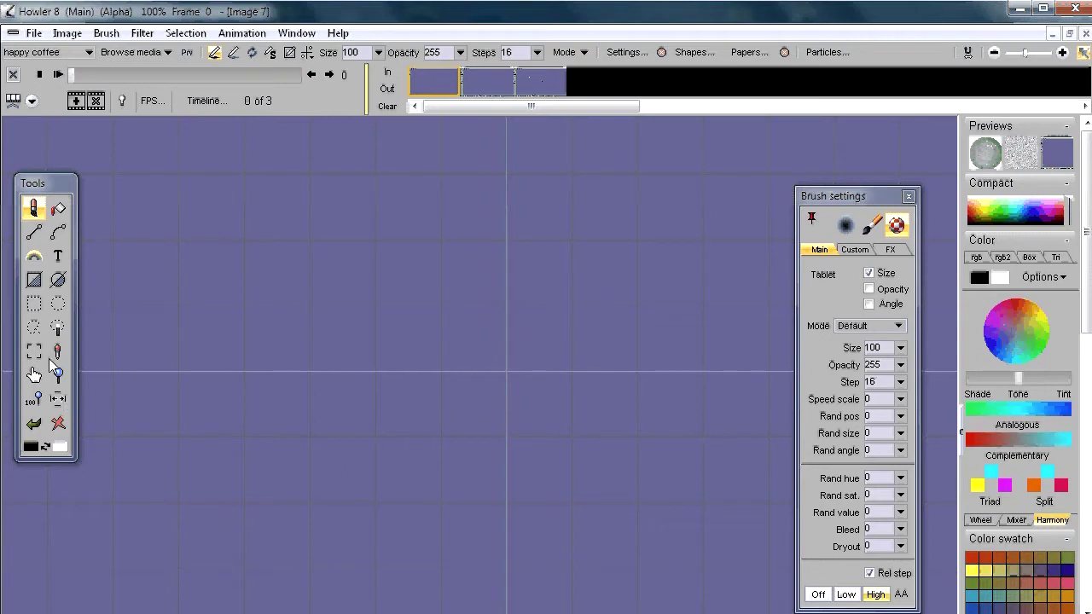
pyautogui.click(58, 421)
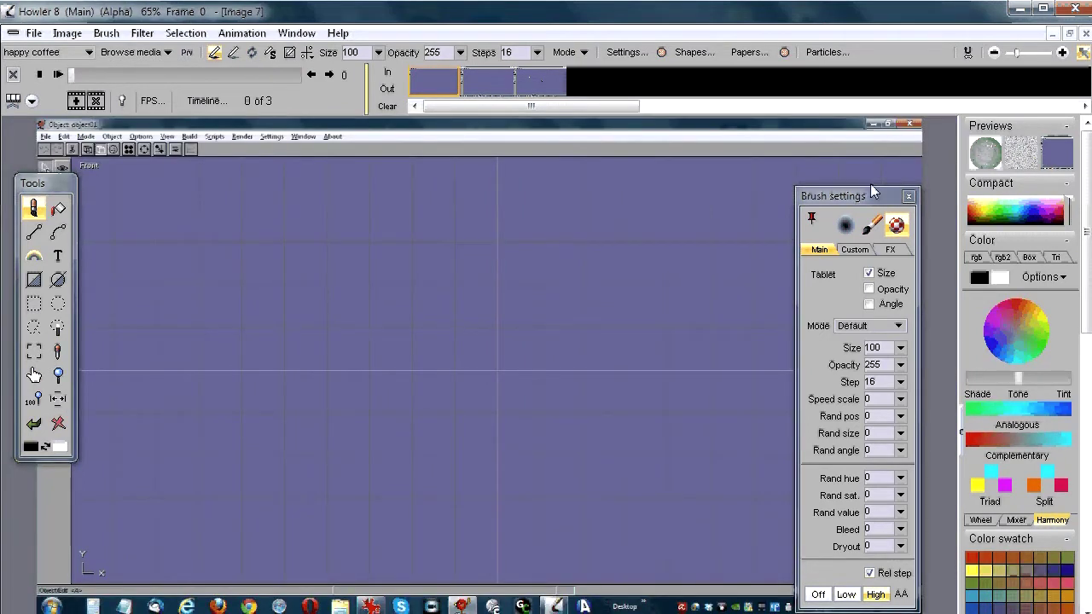
pyautogui.moveTo(844, 199); pyautogui.dragTo(1009, 256)
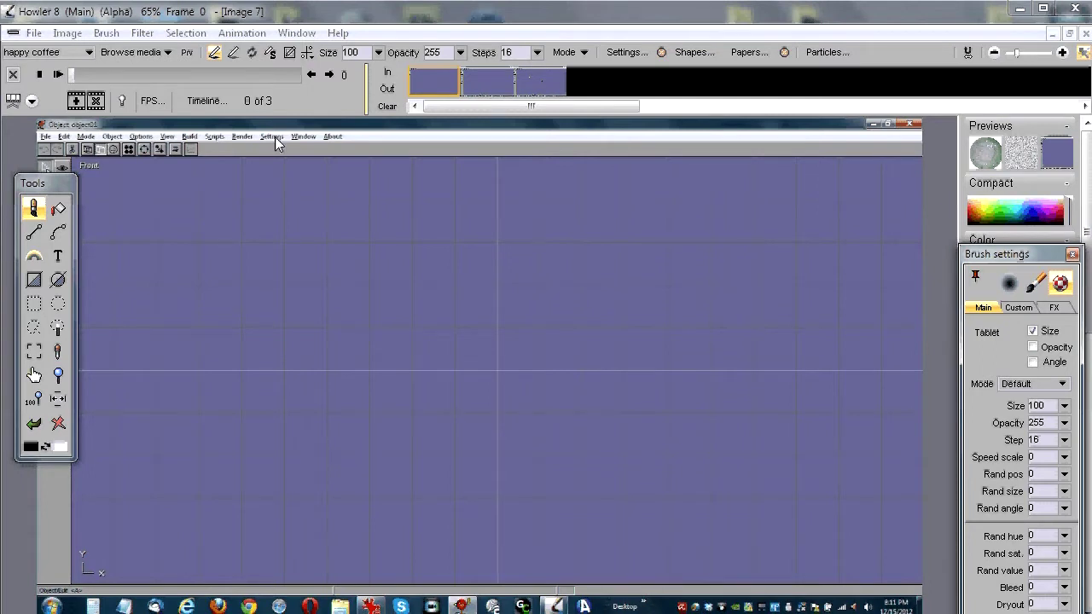
# Step: Load all the PNG files from capture_00001.png to capture_00231.png as an animation sequence
pyautogui.click(241, 34)
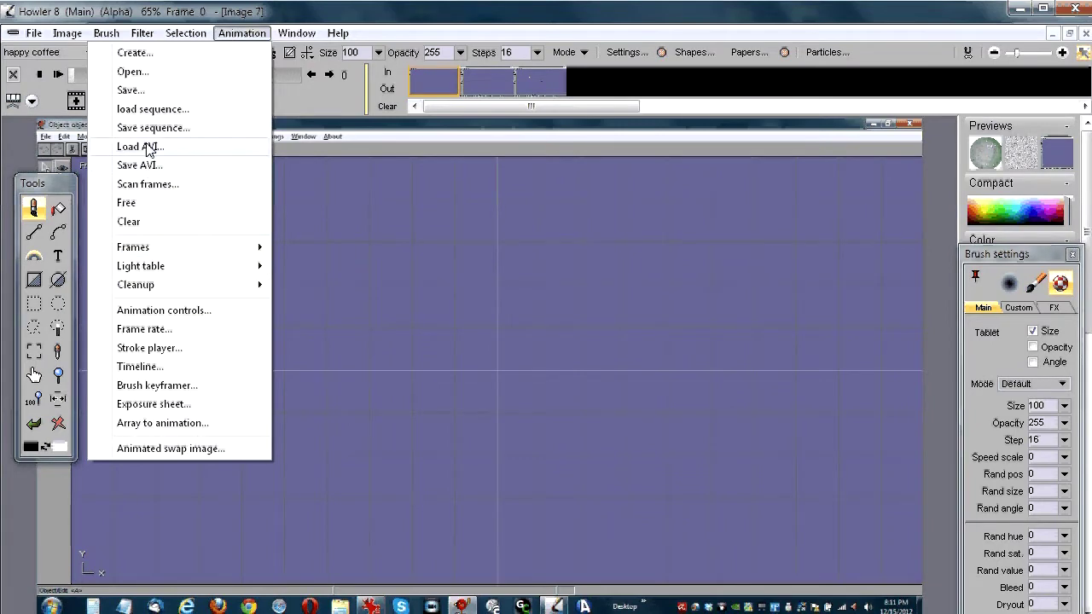
pyautogui.click(164, 111)
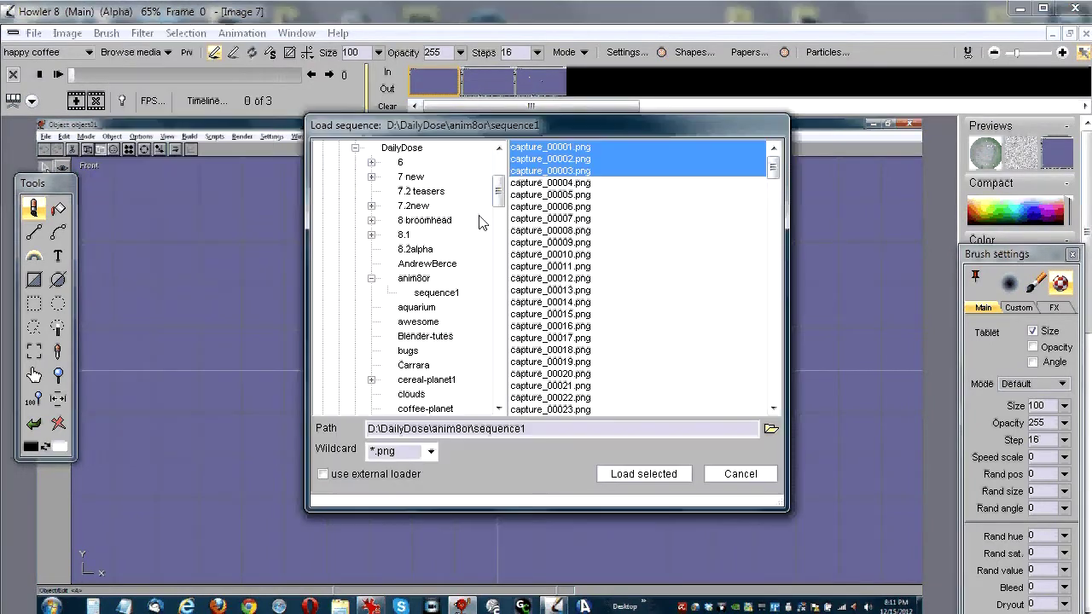
pyautogui.moveTo(559, 149); pyautogui.dragTo(568, 420)
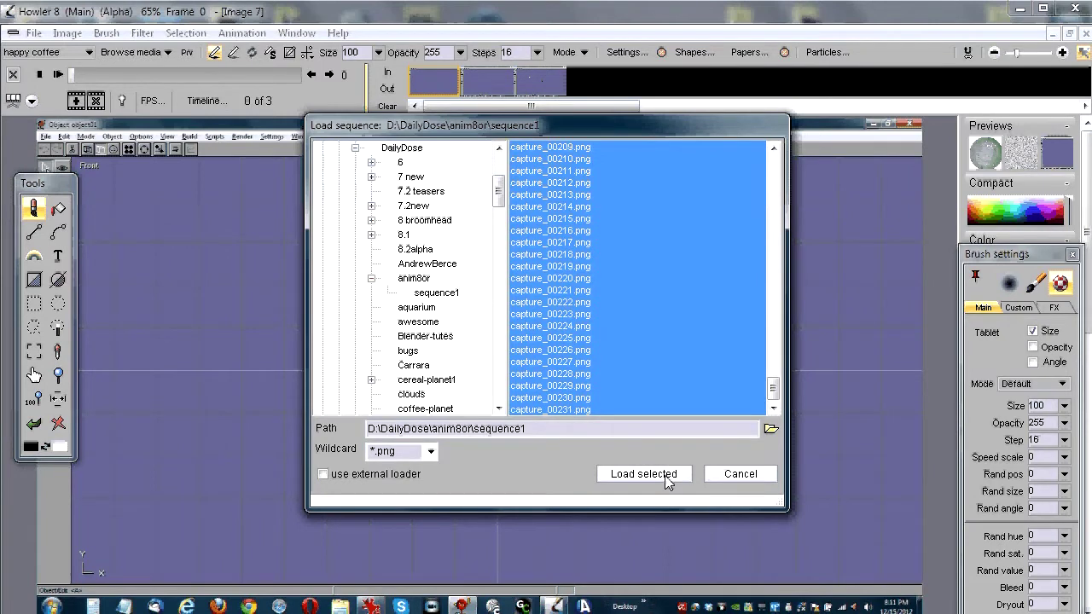
pyautogui.click(646, 474)
pyautogui.click(574, 452)
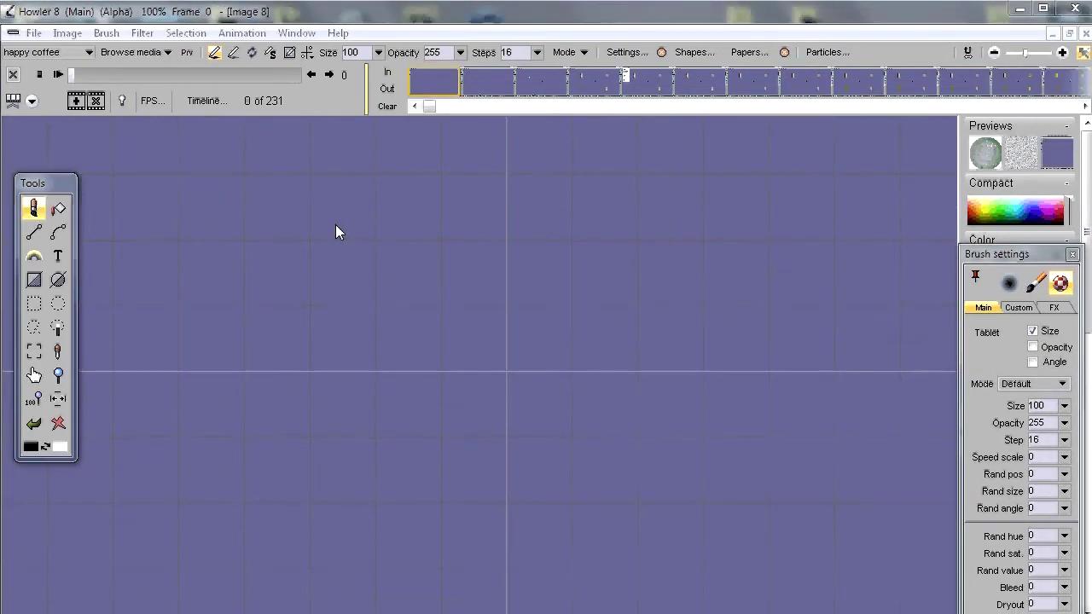
# Step: Scrub through and play back the loaded capture animation, returning to its first frame
pyautogui.click(294, 77)
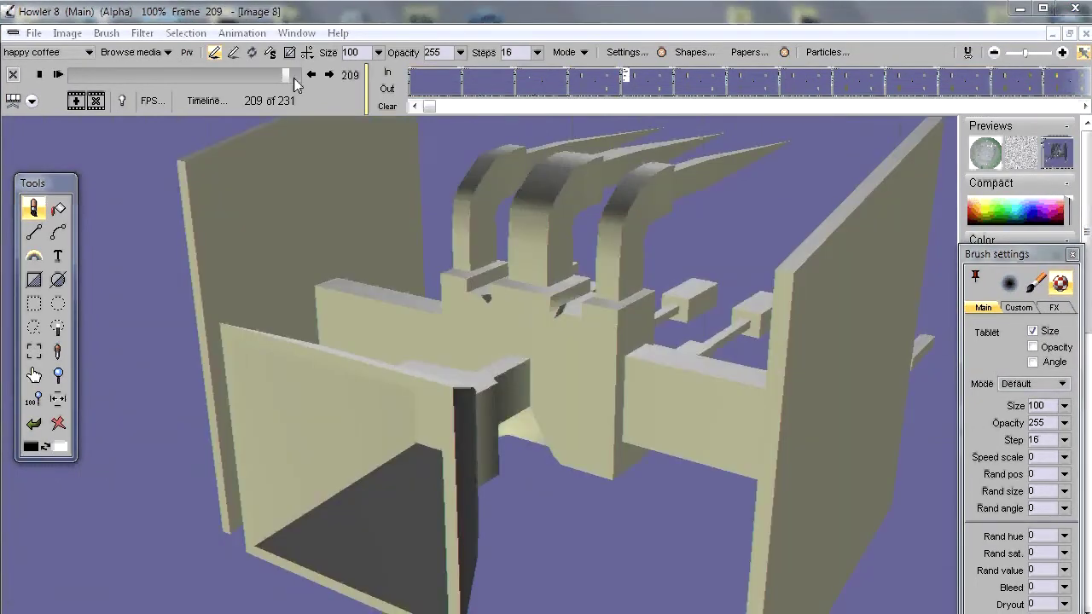
pyautogui.moveTo(294, 83); pyautogui.dragTo(84, 94)
pyautogui.click(58, 75)
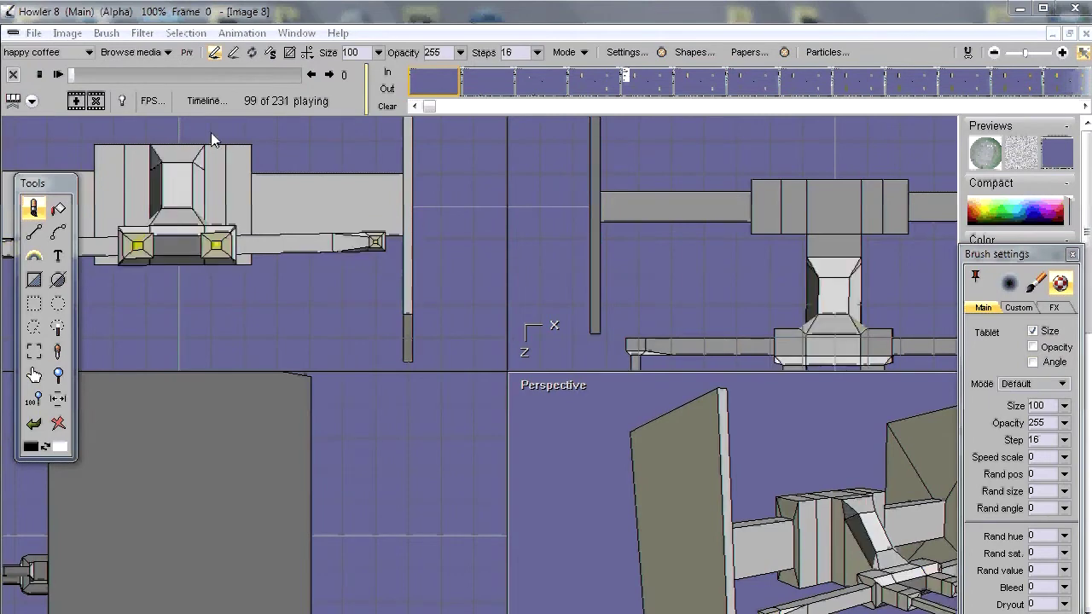
pyautogui.moveTo(88, 76)
pyautogui.mouseDown()
pyautogui.moveTo(306, 77)
pyautogui.moveTo(70, 77)
pyautogui.mouseUp()
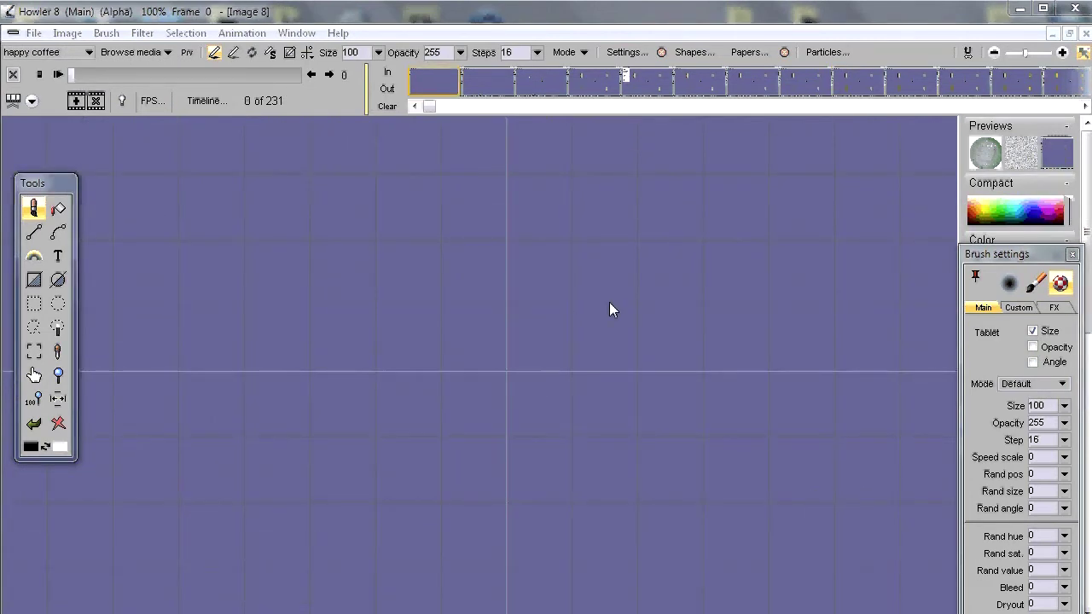
# Step: Fit the whole captured screen in view and go to frame 141 of the animation
pyautogui.scroll(-3, 471, 308)
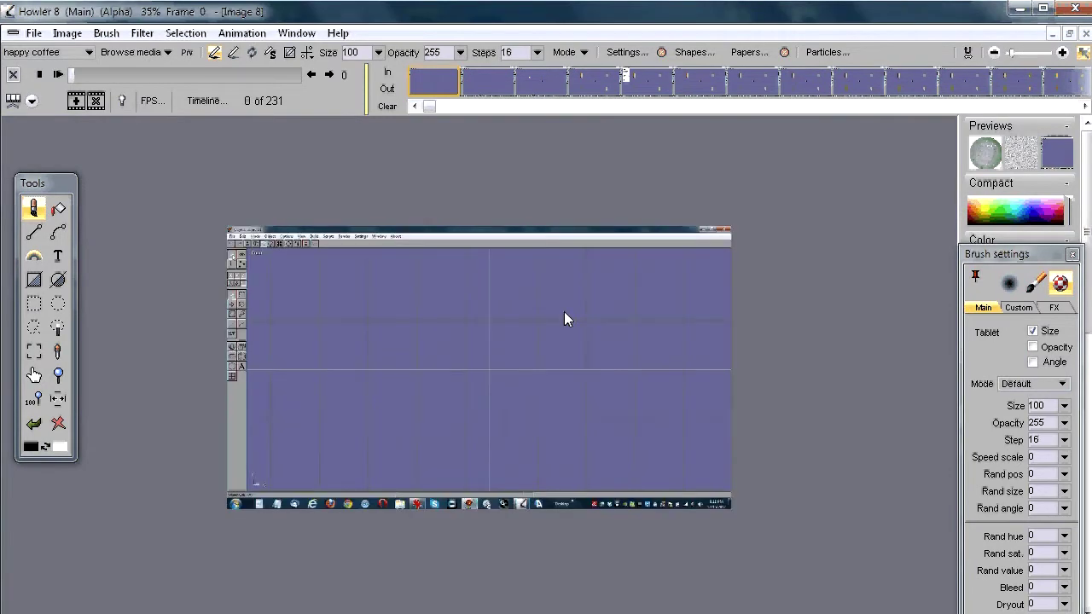
pyautogui.scroll(2, 564, 312)
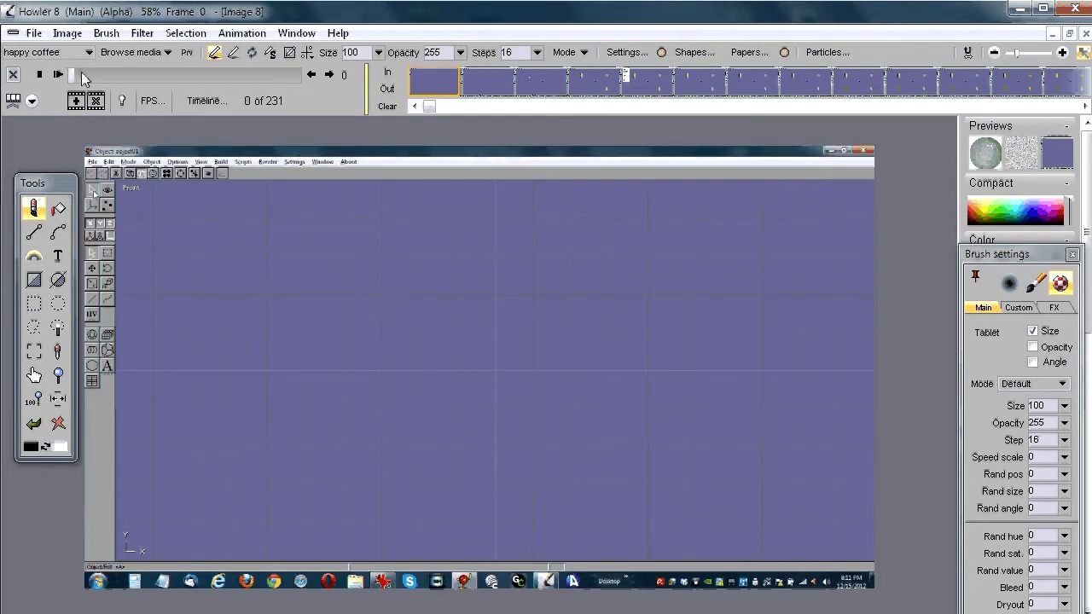
pyautogui.moveTo(83, 76); pyautogui.dragTo(211, 77)
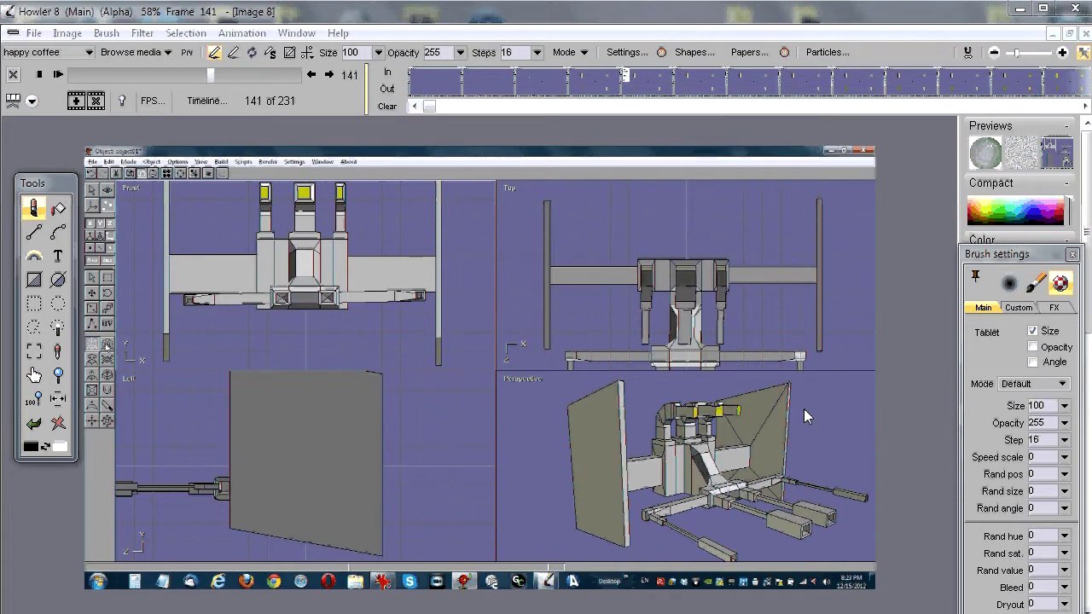
# Step: Draw a rectangular selection around the Perspective viewport in frame 141
pyautogui.scroll(1, 640, 377)
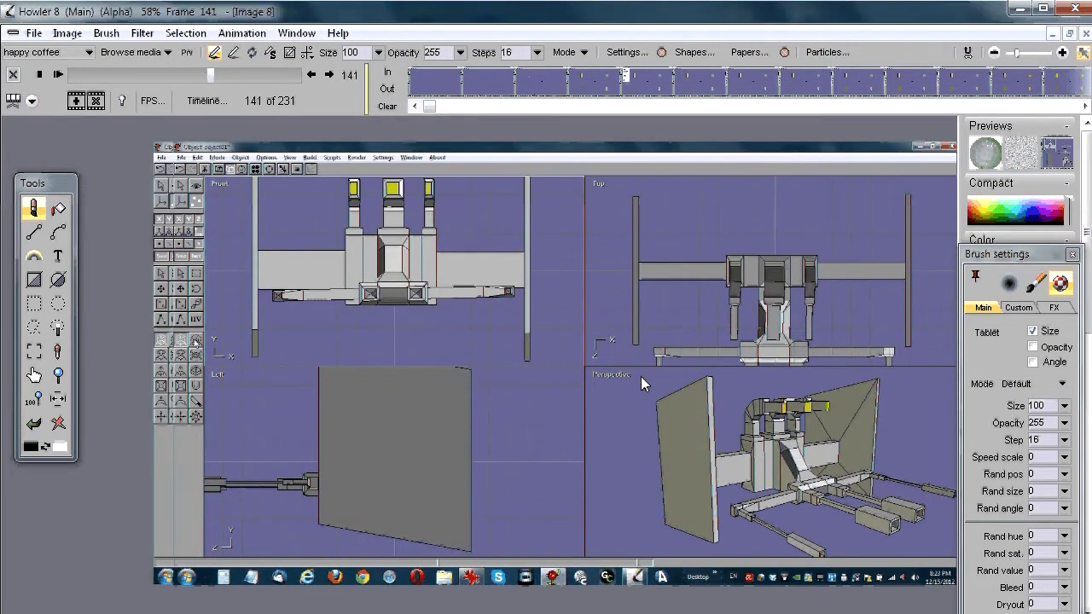
pyautogui.scroll(1, 480, 351)
pyautogui.moveTo(481, 351); pyautogui.dragTo(402, 232)
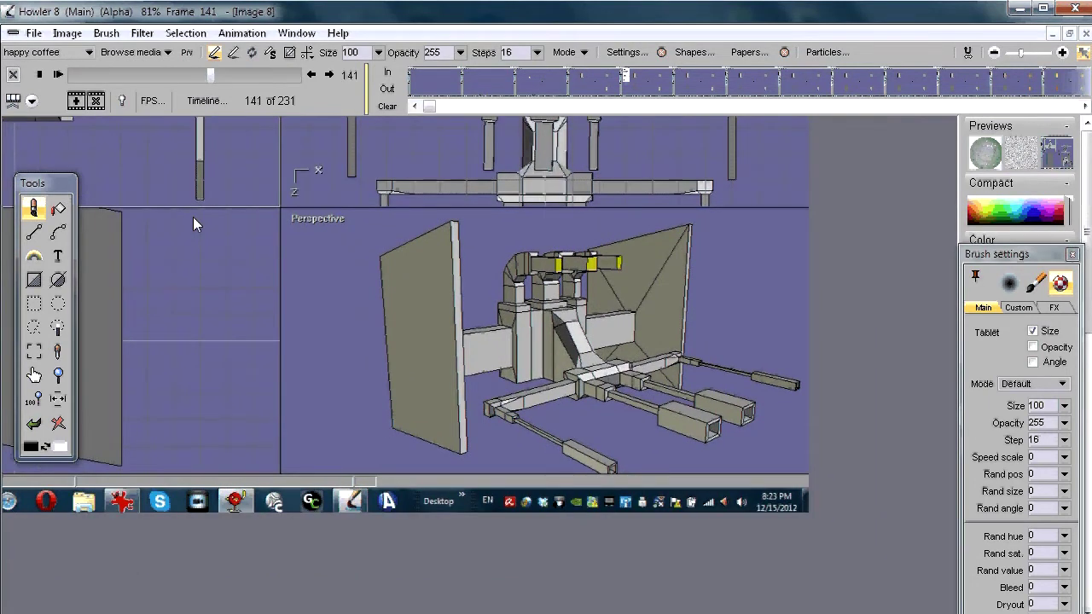
pyautogui.click(67, 34)
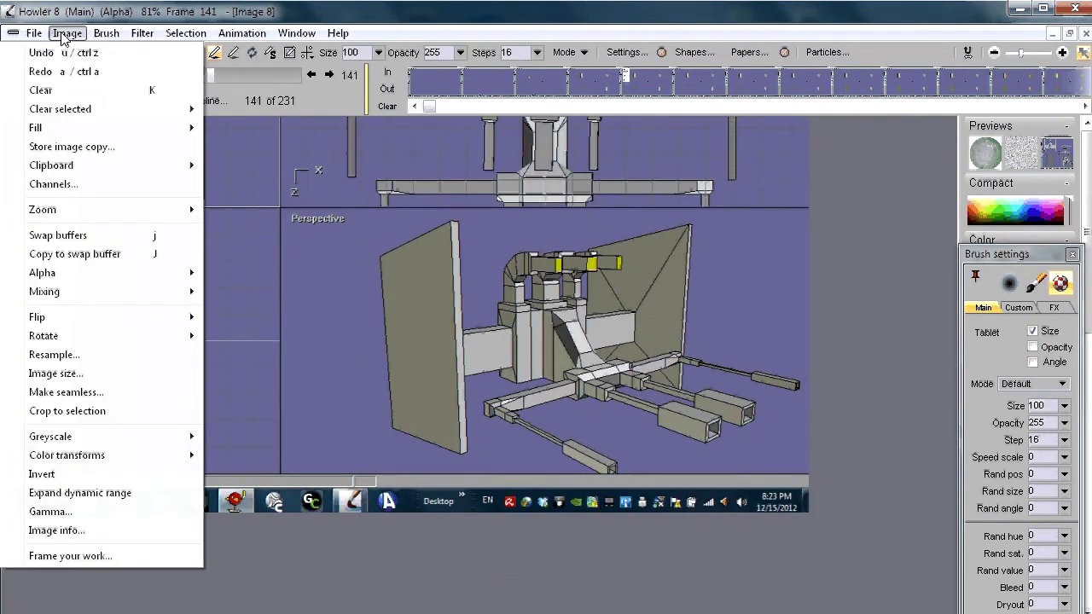
pyautogui.click(64, 10)
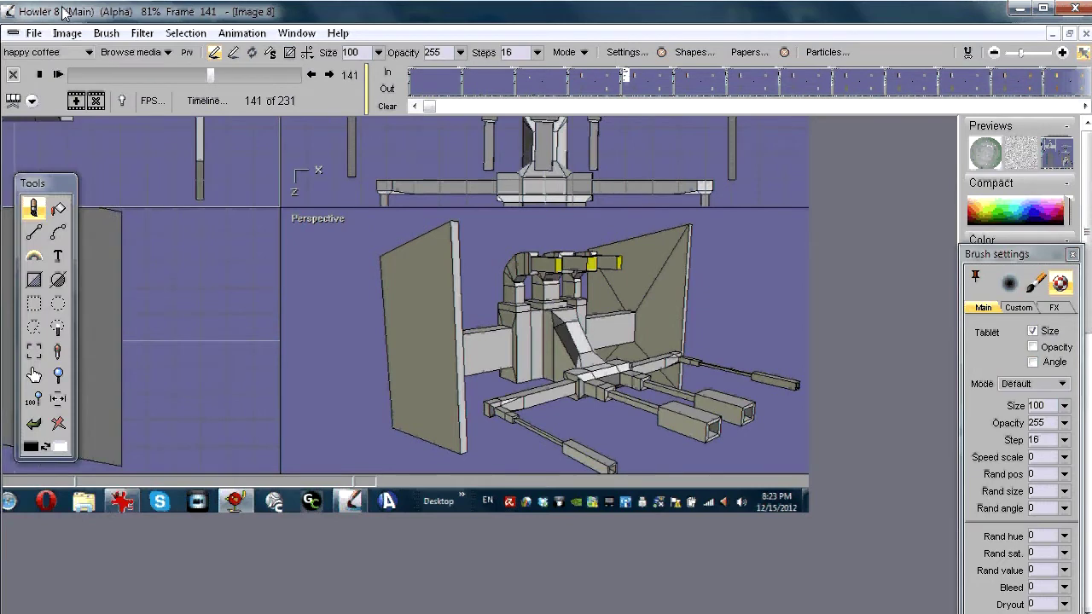
pyautogui.click(33, 305)
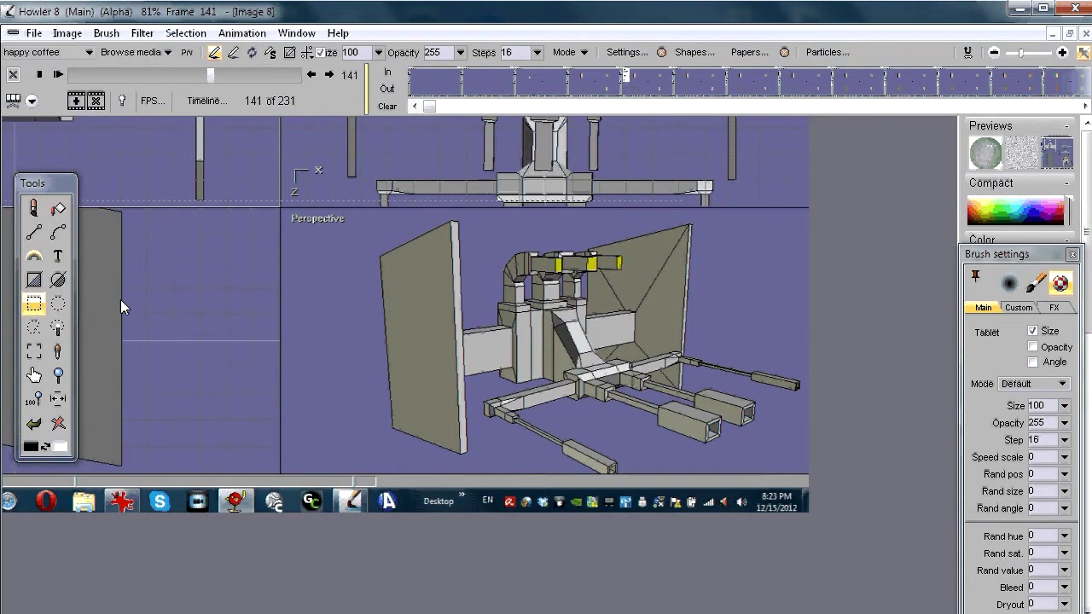
pyautogui.moveTo(281, 208); pyautogui.dragTo(809, 474)
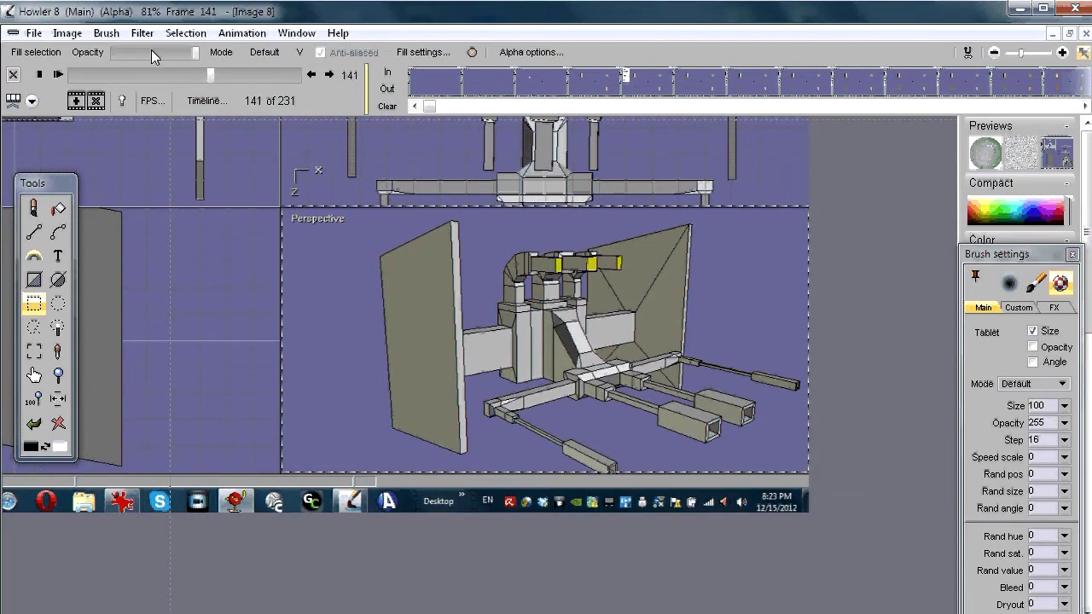
# Step: Turn on the alpha overlay to tint everything outside the Perspective viewport selection
pyautogui.click(185, 32)
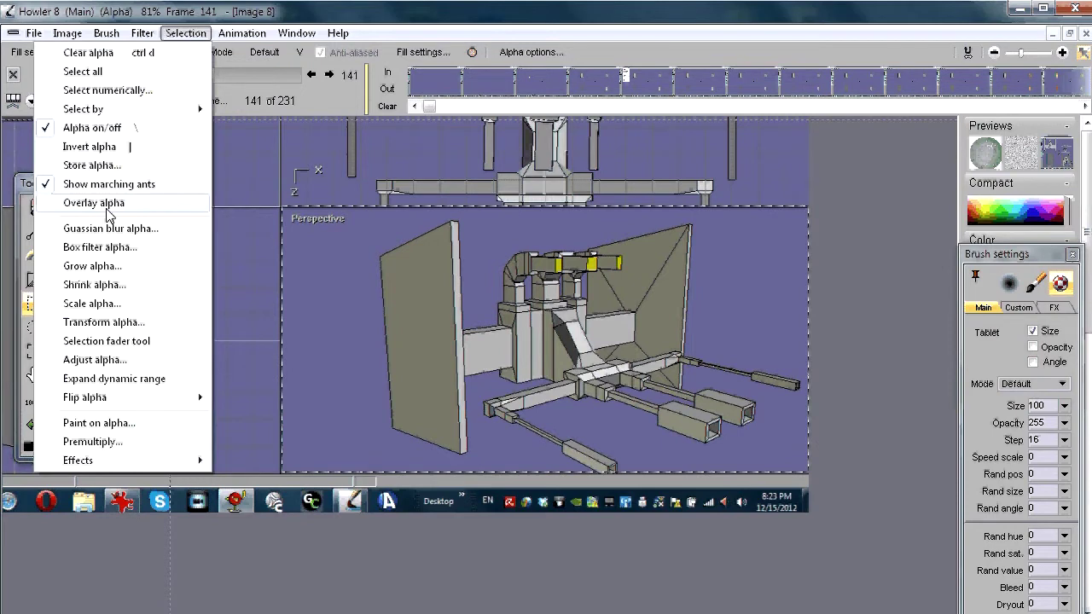
pyautogui.click(94, 203)
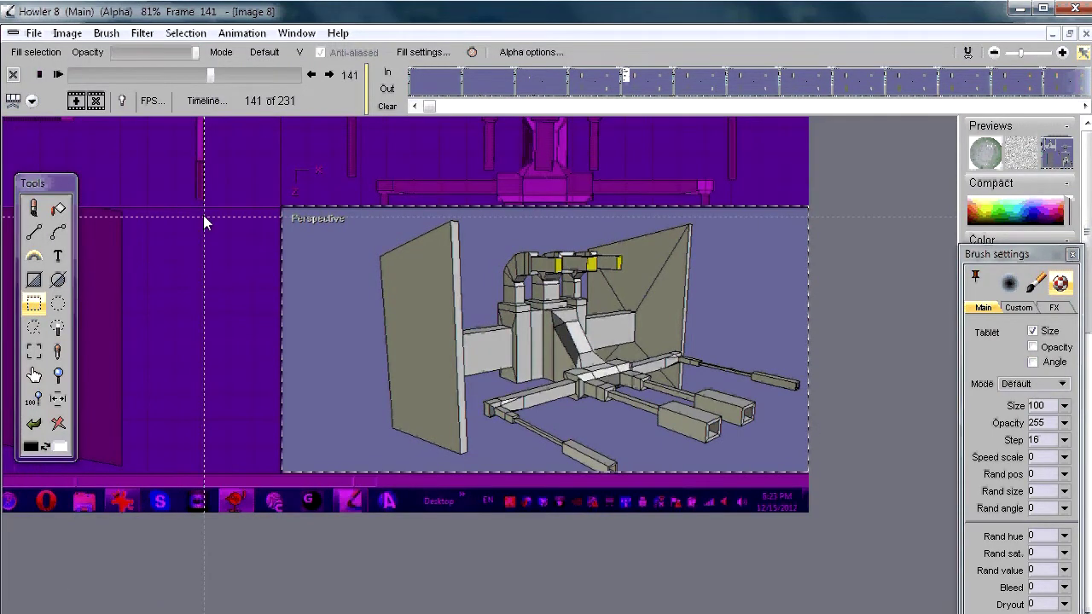
pyautogui.moveTo(203, 215); pyautogui.dragTo(390, 236)
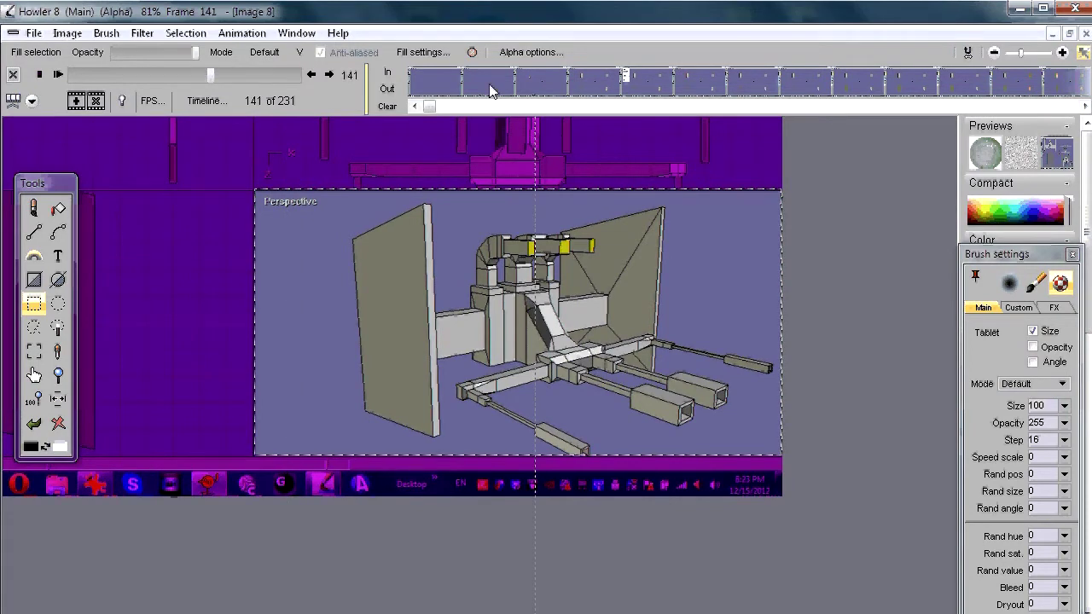
# Step: Crop the whole animation to the selected Perspective viewport
pyautogui.click(66, 33)
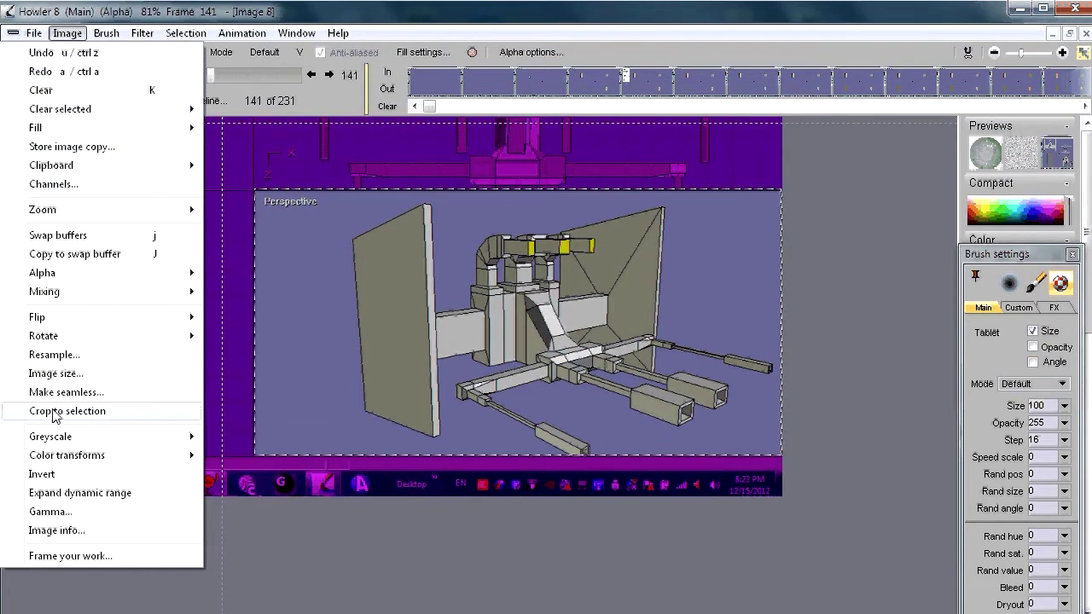
pyautogui.click(124, 417)
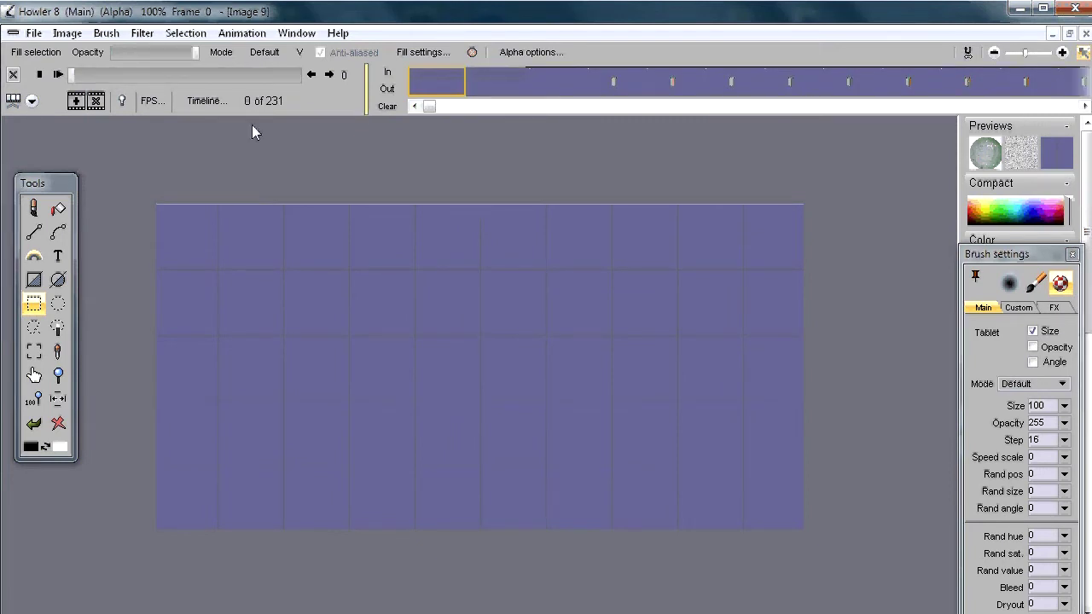
pyautogui.moveTo(75, 75)
pyautogui.mouseDown()
pyautogui.moveTo(199, 74)
pyautogui.moveTo(308, 93)
pyautogui.moveTo(51, 79)
pyautogui.moveTo(122, 77)
pyautogui.moveTo(64, 68)
pyautogui.mouseUp()
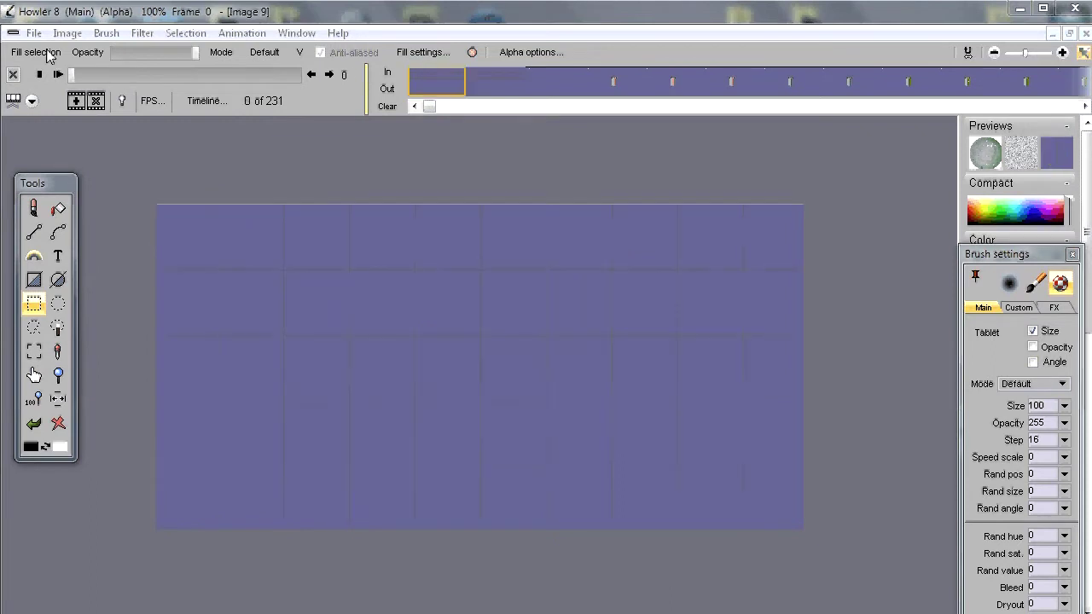
# Step: Check the cropped image's buffer width and height in its image information
pyautogui.click(67, 34)
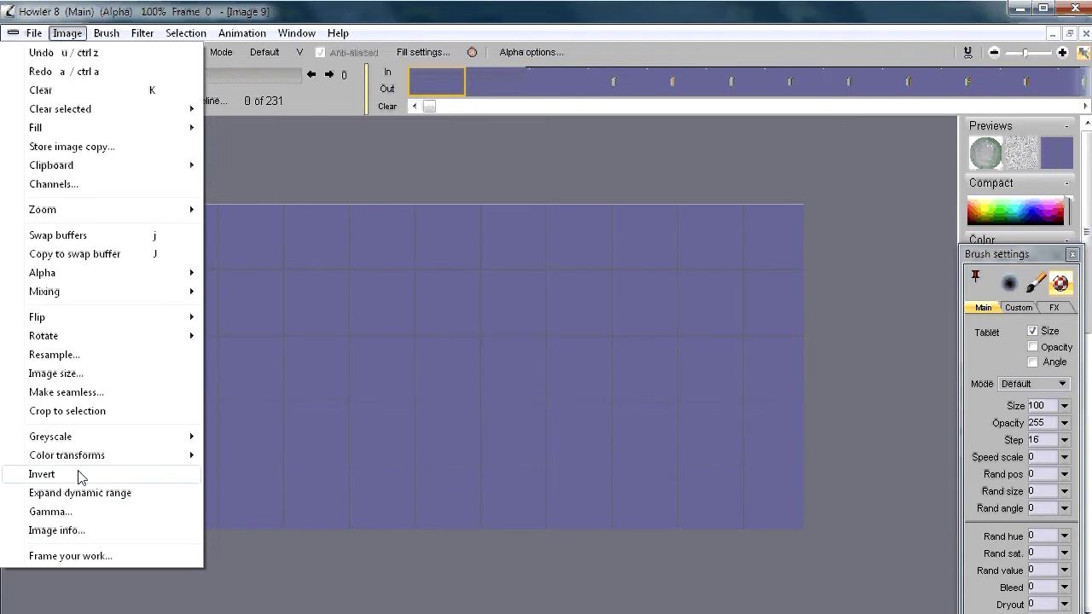
pyautogui.click(60, 531)
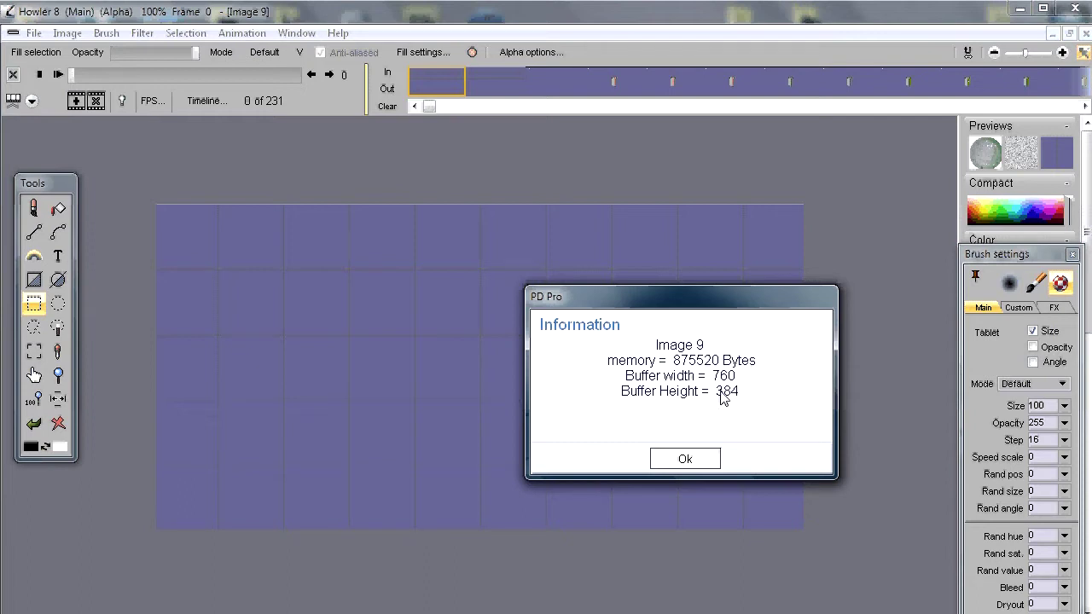
pyautogui.click(685, 459)
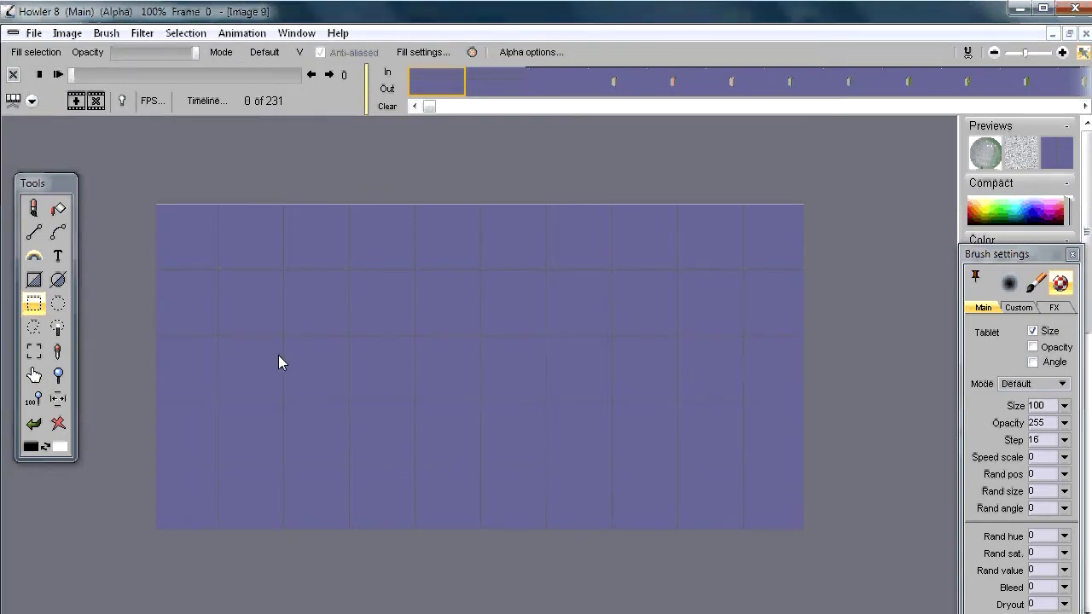
# Step: Resize the cropped animation to a height of 386 pixels, keeping Bi-cubic+ scaling
pyautogui.click(66, 32)
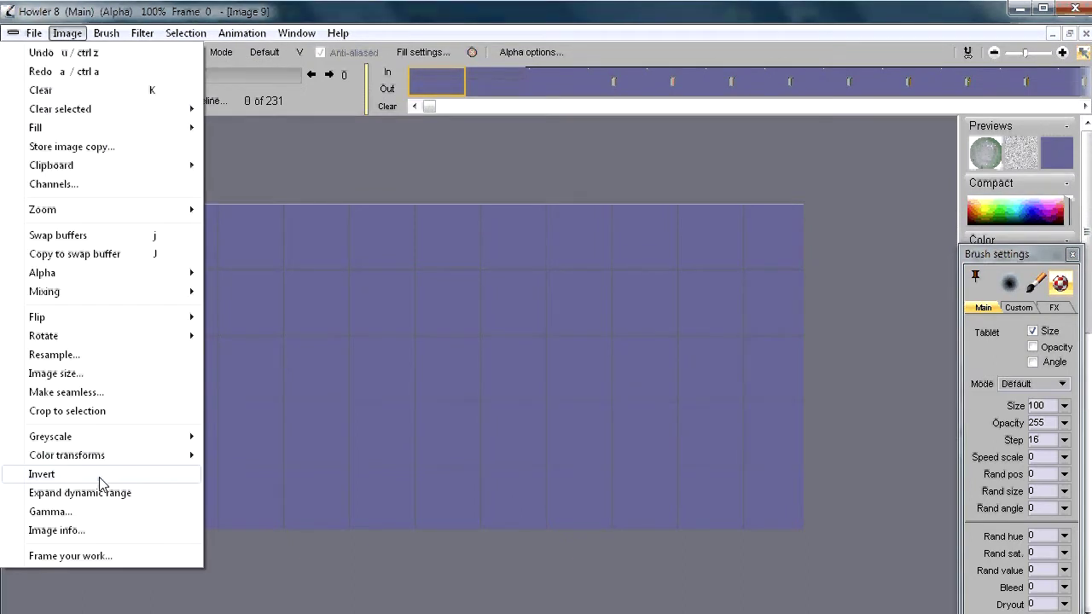
pyautogui.click(92, 373)
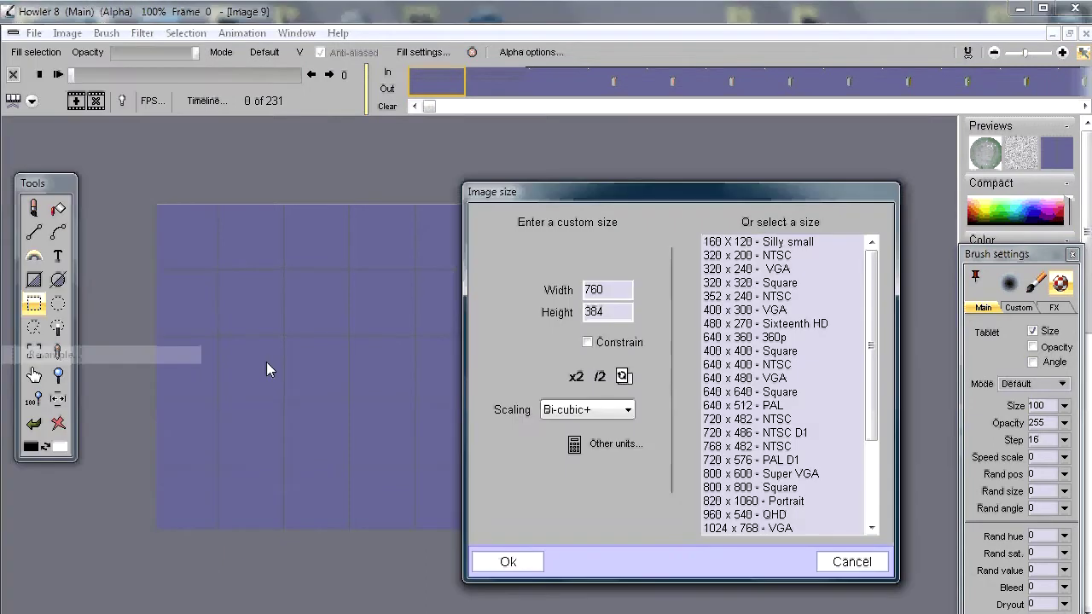
pyautogui.click(605, 315)
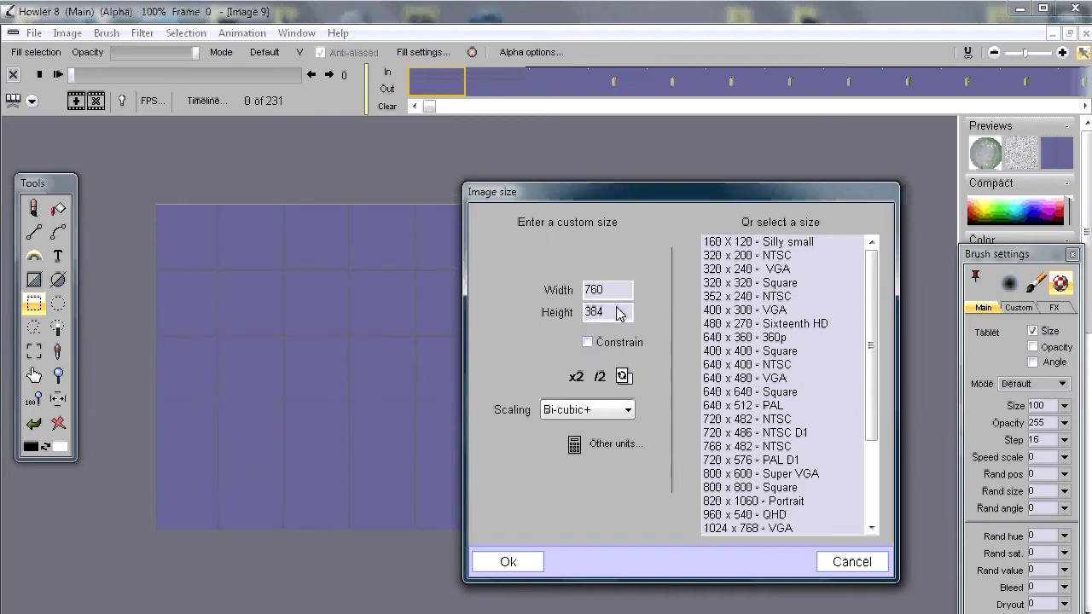
pyautogui.moveTo(596, 316); pyautogui.dragTo(614, 318)
pyautogui.write('386')
pyautogui.click(508, 562)
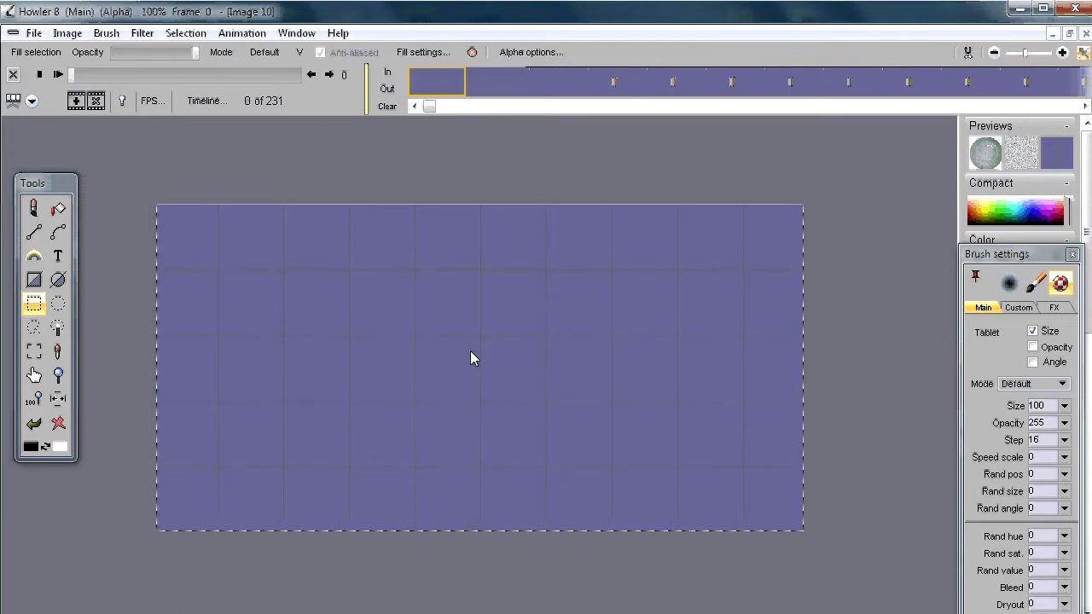
# Step: Go to frame 171, store a copy of that image and enlarge the stored copy's window
pyautogui.moveTo(72, 75); pyautogui.dragTo(242, 86)
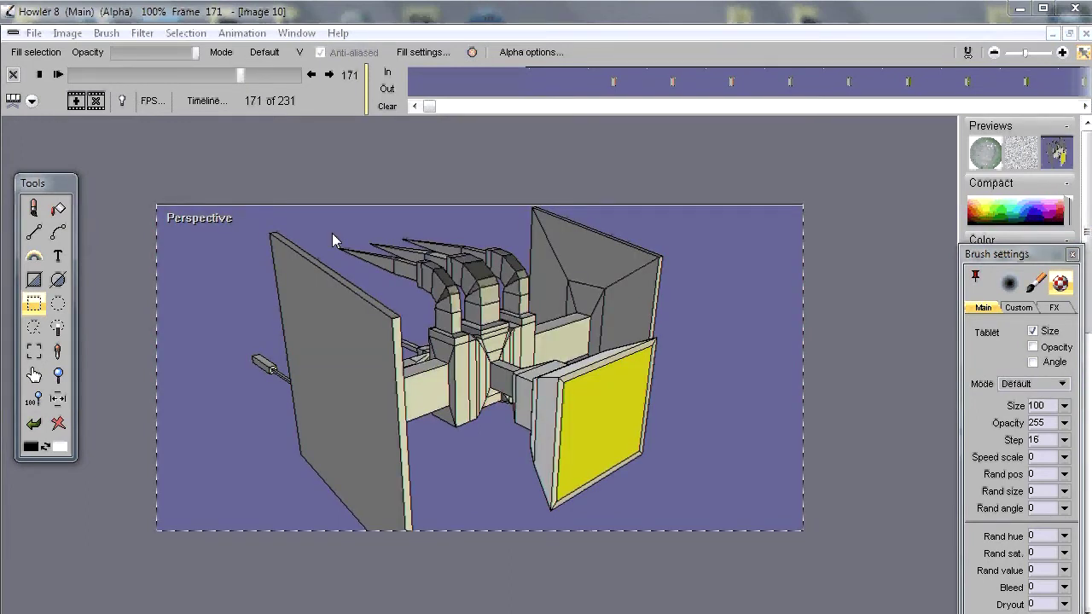
pyautogui.click(68, 34)
pyautogui.moveTo(89, 116)
pyautogui.moveTo(66, 172)
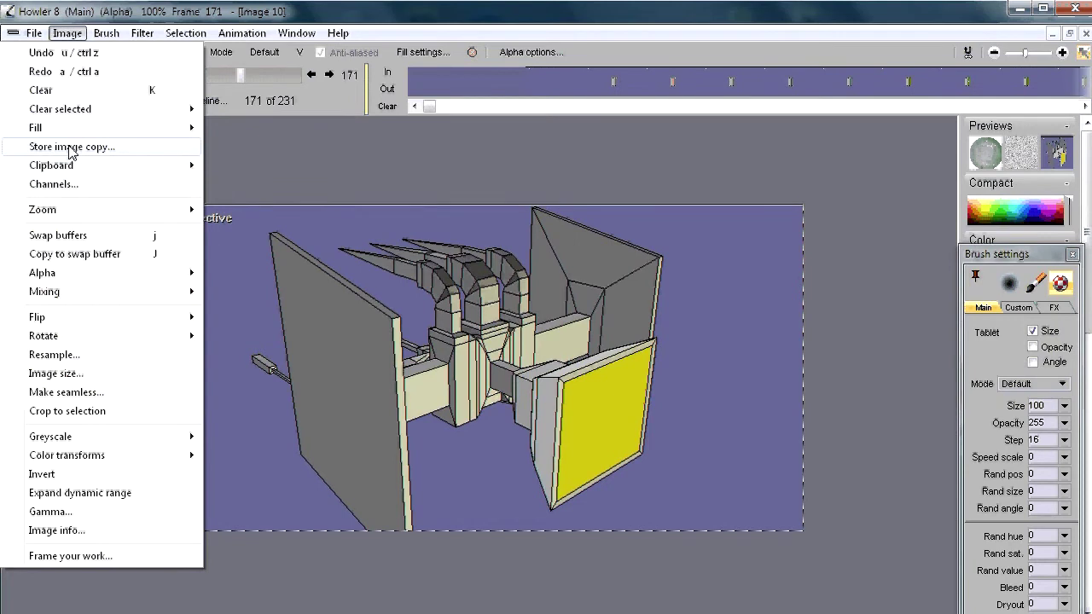
pyautogui.click(72, 147)
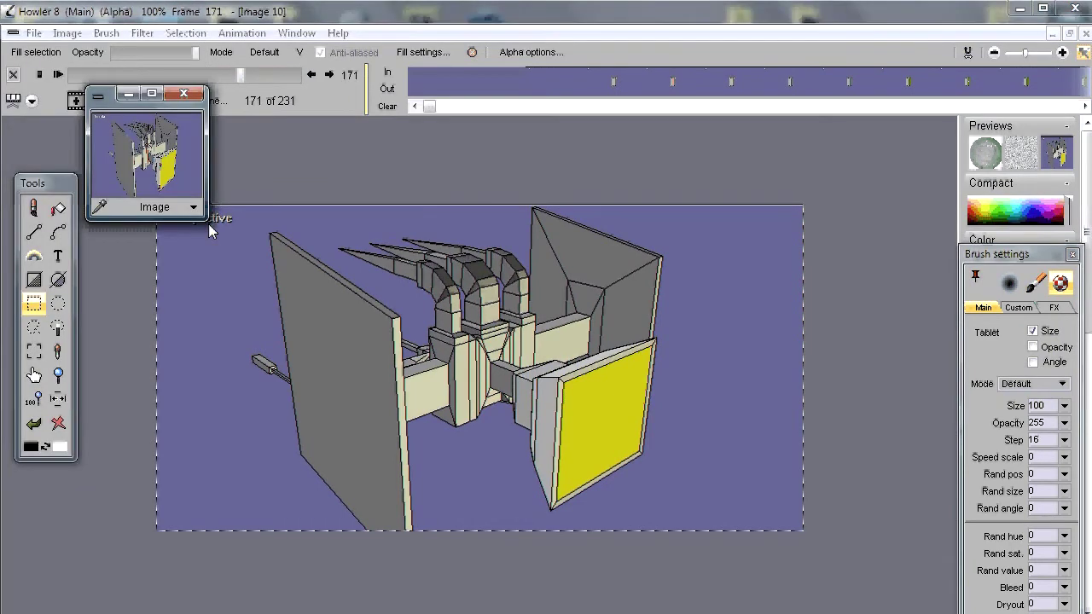
pyautogui.moveTo(204, 220); pyautogui.dragTo(330, 284)
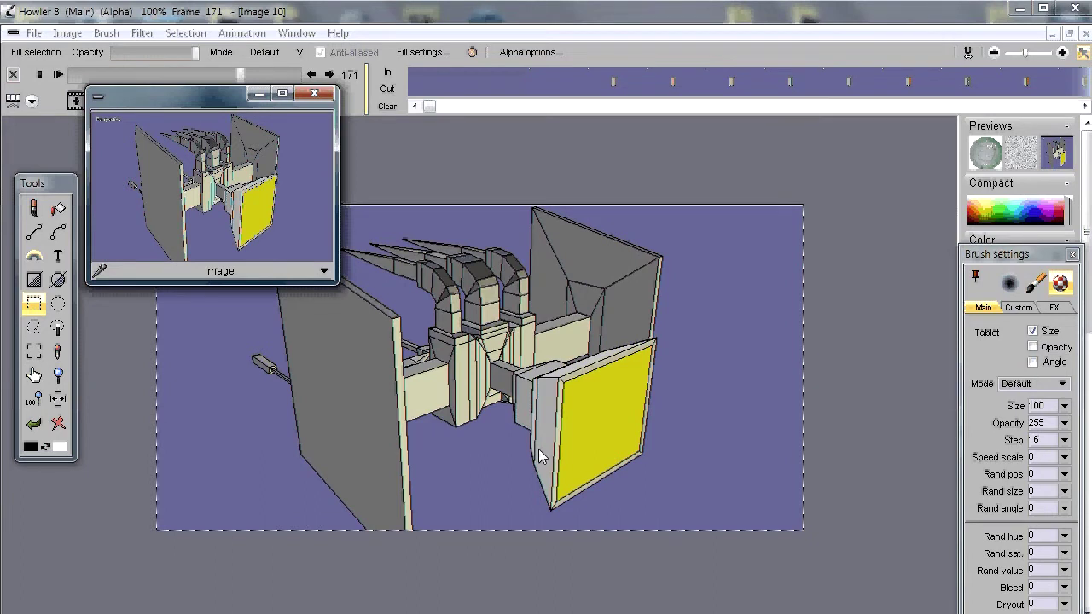
# Step: Replace the existing image with the stored copy, using the option that creates a new image
pyautogui.click(324, 272)
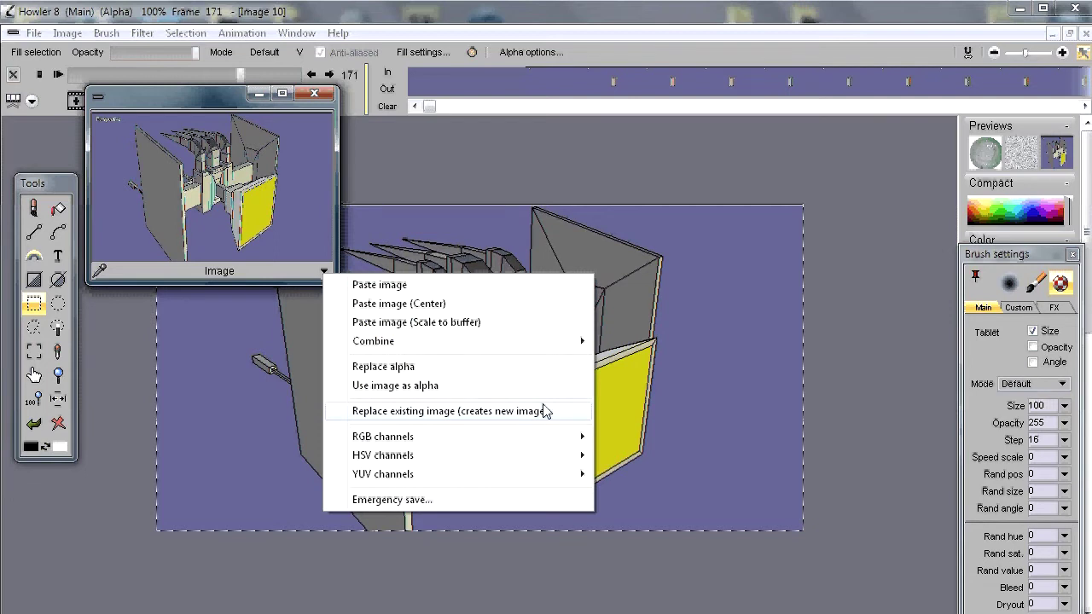
pyautogui.click(545, 412)
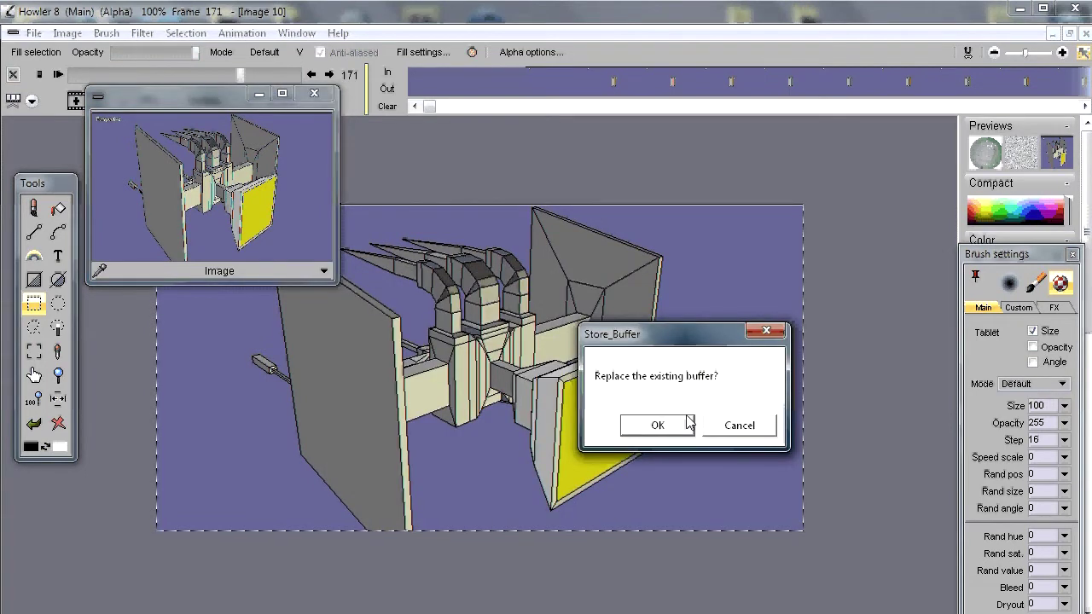
pyautogui.click(658, 425)
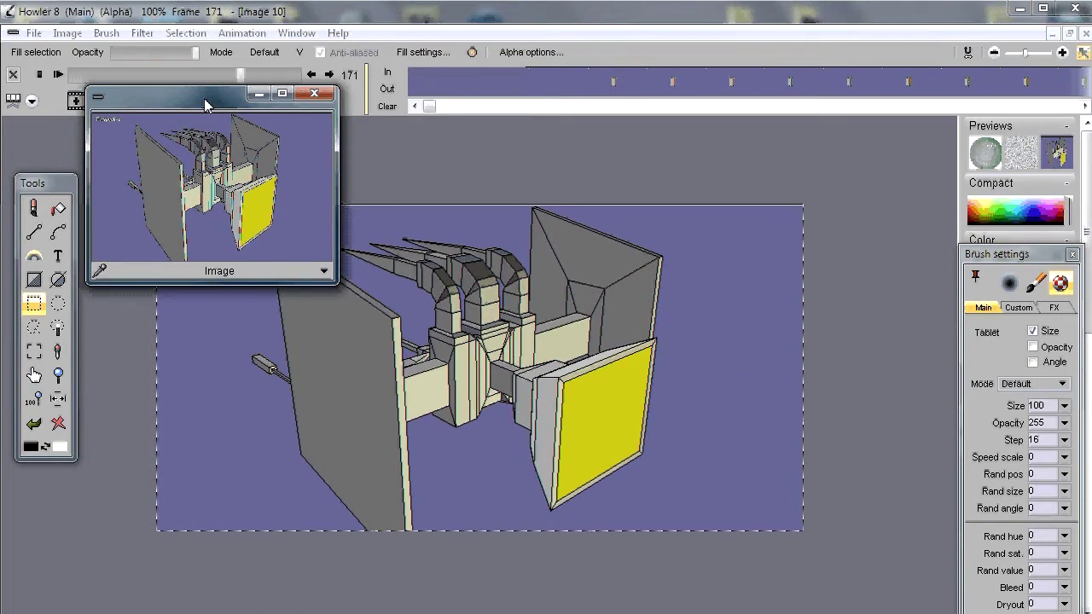
# Step: Move the stored copy's window off the playback controls, then scrub through and play back the cropped animation
pyautogui.moveTo(205, 104); pyautogui.dragTo(226, 209)
pyautogui.moveTo(241, 74)
pyautogui.mouseDown()
pyautogui.moveTo(114, 73)
pyautogui.moveTo(307, 80)
pyautogui.moveTo(233, 75)
pyautogui.moveTo(246, 76)
pyautogui.mouseUp()
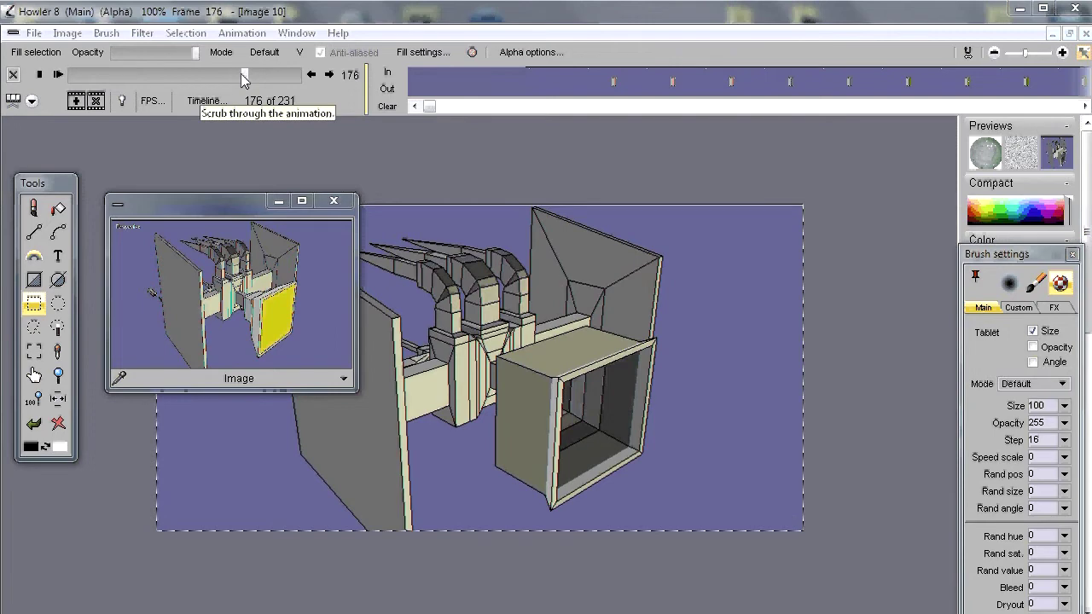
pyautogui.moveTo(243, 75); pyautogui.dragTo(205, 76)
pyautogui.click(58, 75)
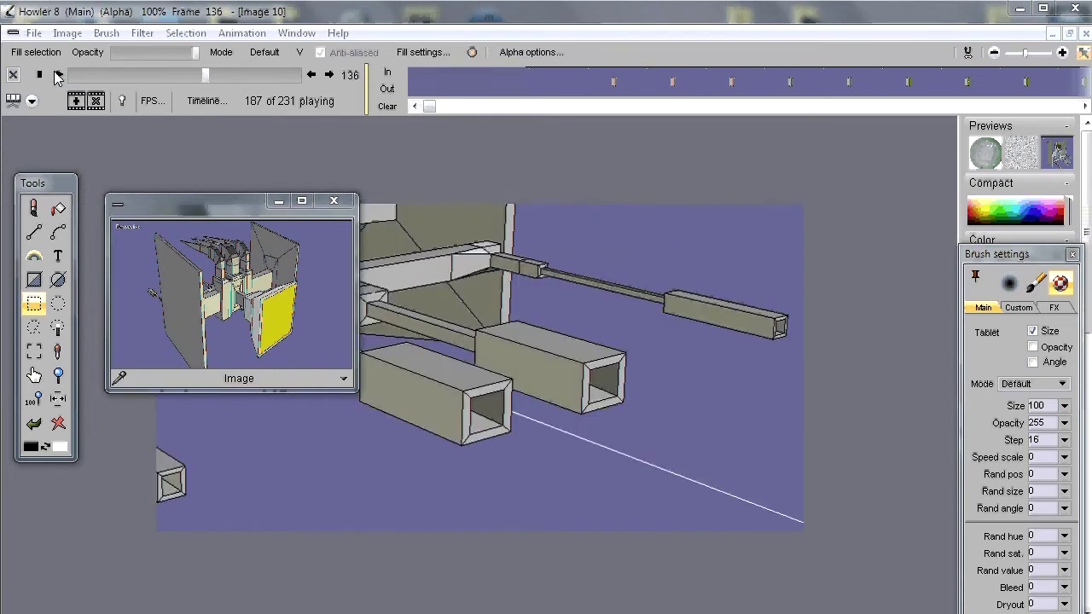
pyautogui.click(58, 75)
pyautogui.moveTo(175, 75); pyautogui.dragTo(207, 58)
# Step: Free the animation, keeping only the still image, and close the stored image copy
pyautogui.click(241, 32)
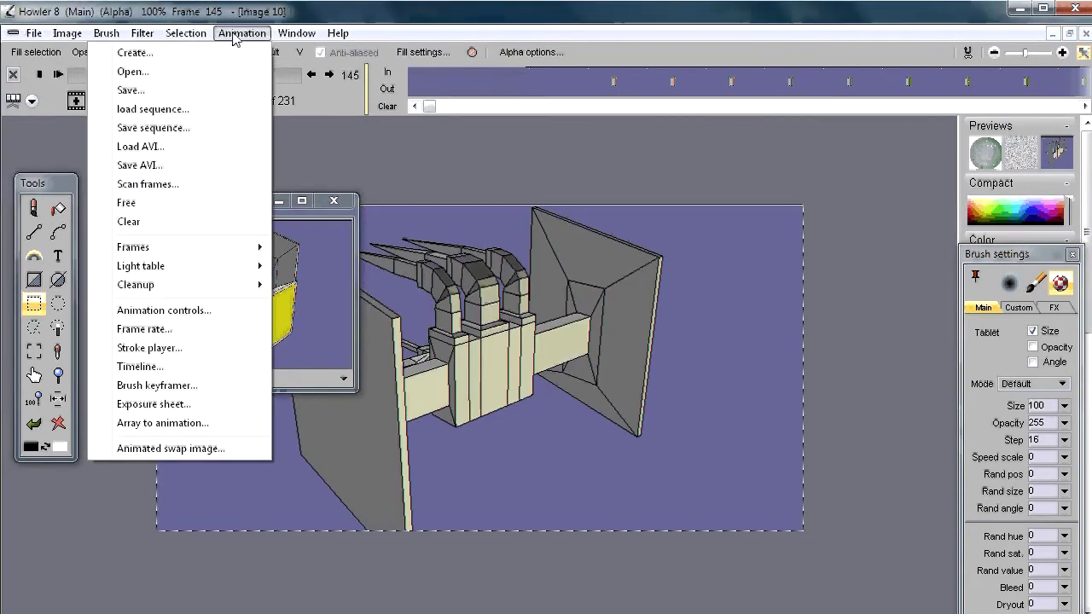
pyautogui.click(140, 209)
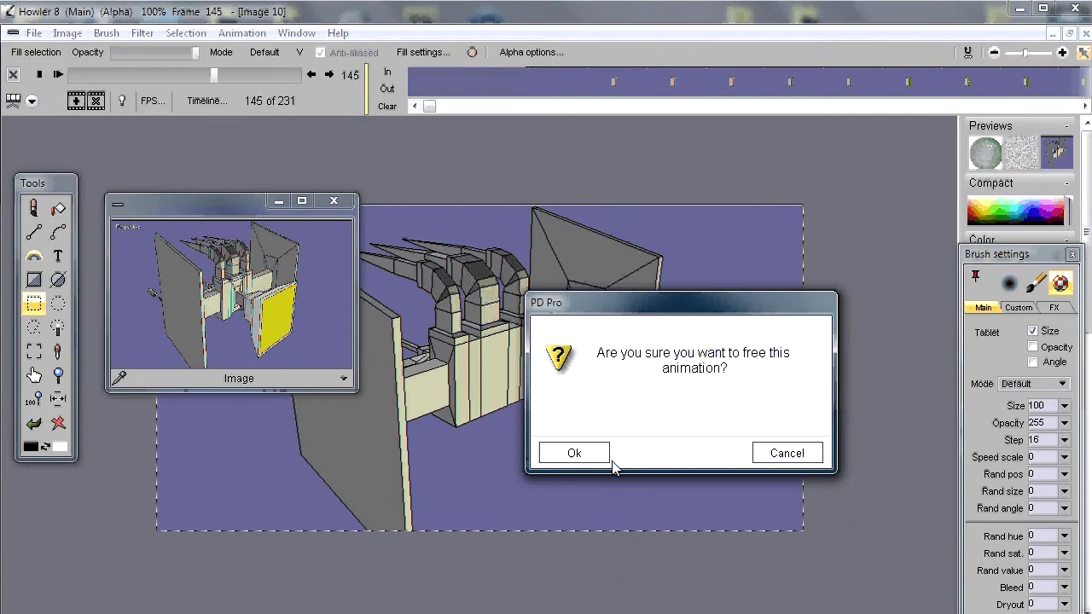
pyautogui.click(604, 456)
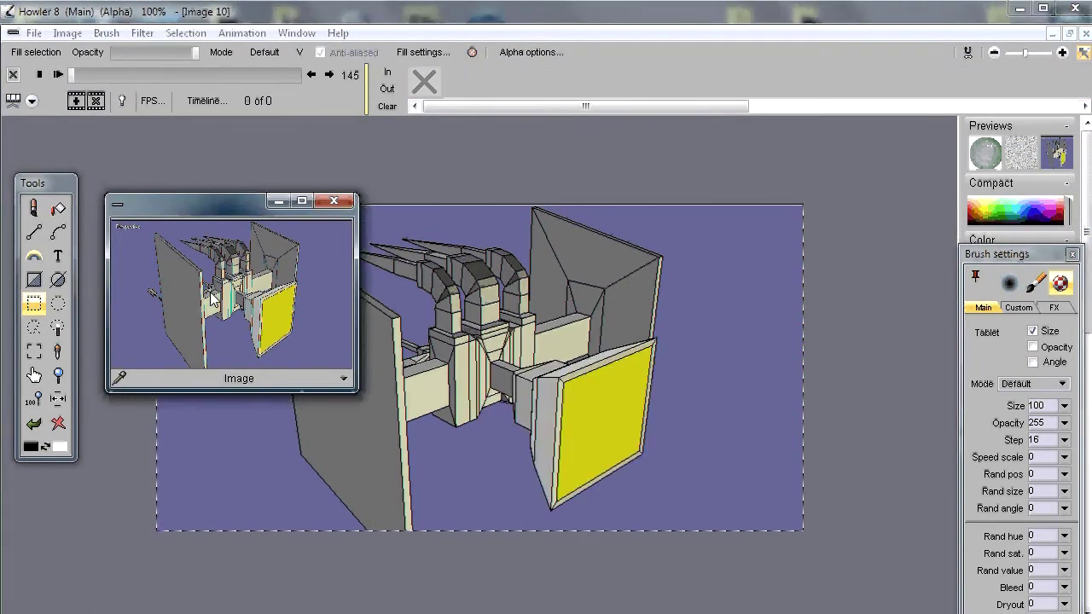
pyautogui.click(334, 201)
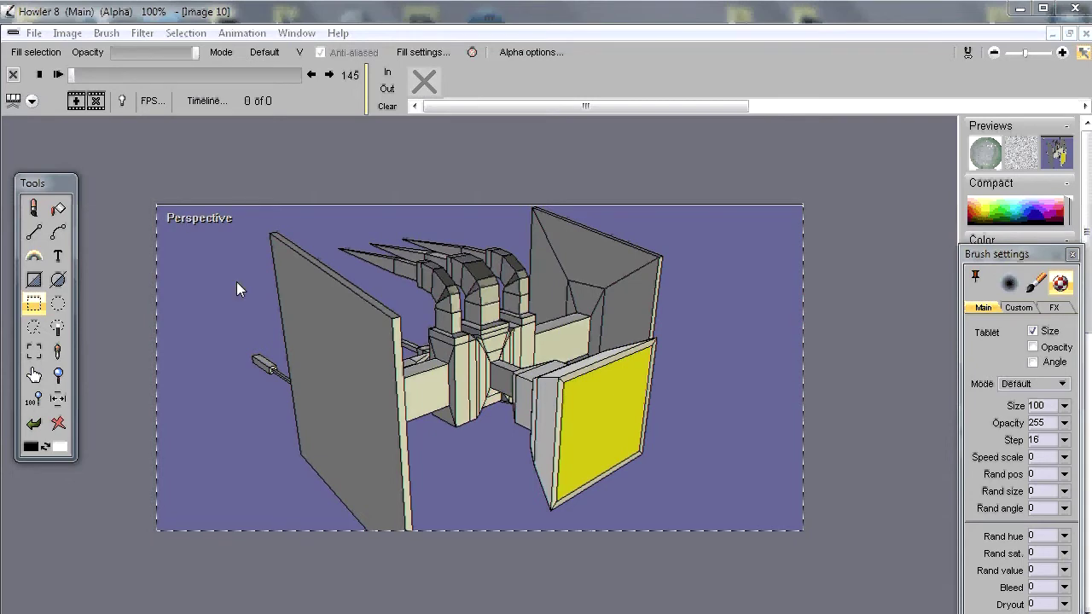
# Step: Shrink the alpha selection around the Perspective image by 2
pyautogui.scroll(2, 236, 282)
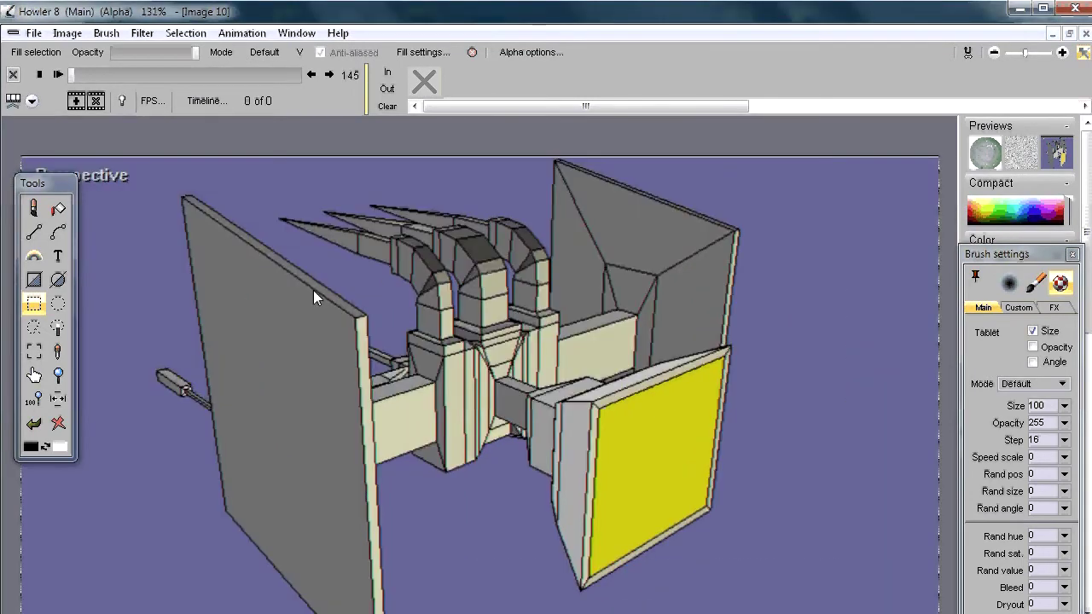
pyautogui.scroll(2, 313, 289)
pyautogui.scroll(-3, 429, 291)
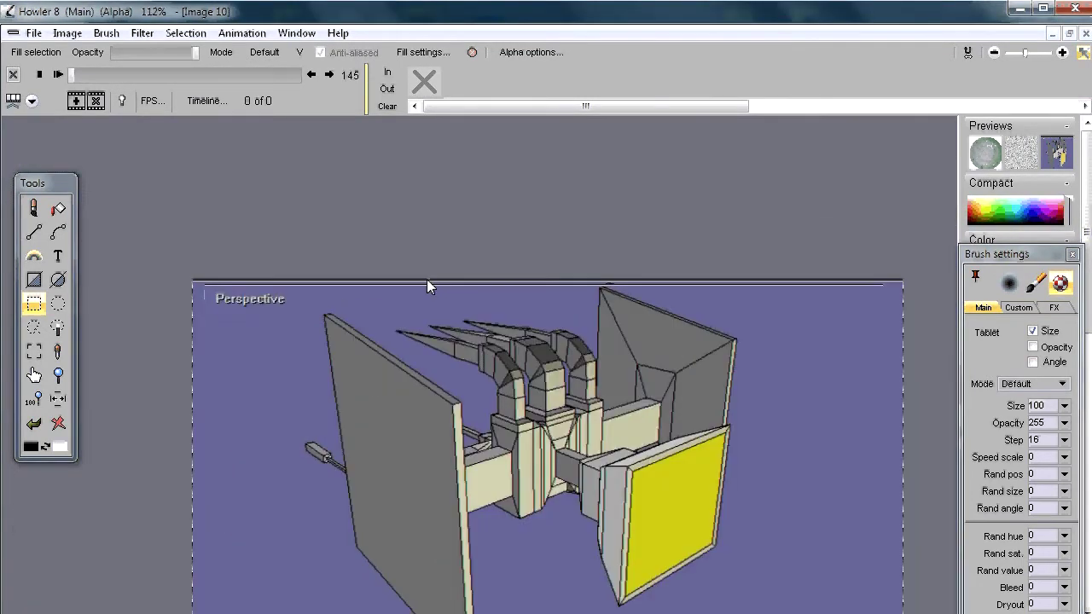
pyautogui.scroll(-1, 426, 287)
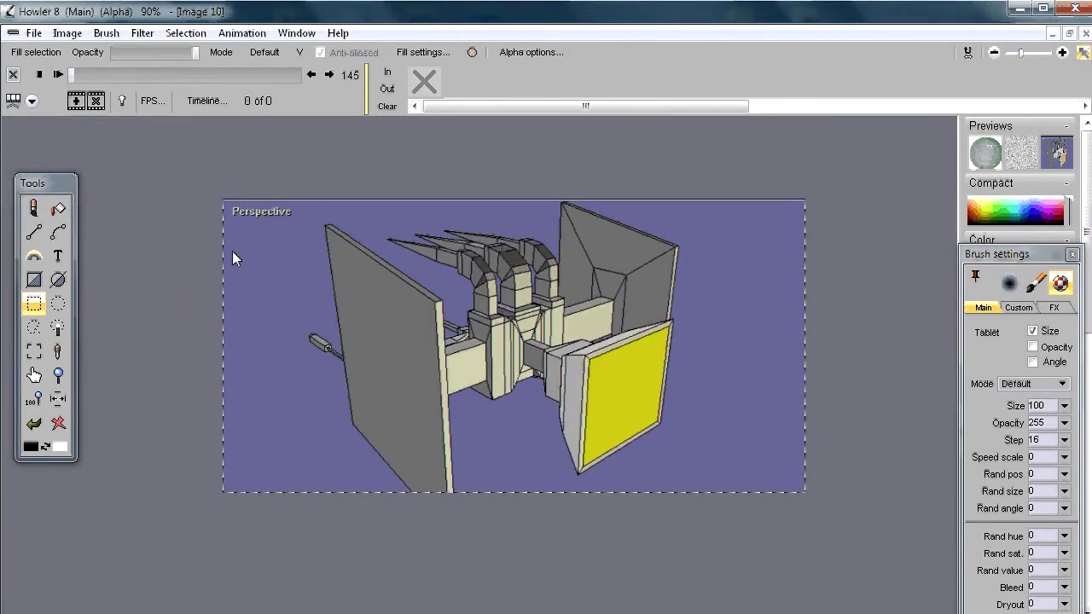
pyautogui.scroll(2, 232, 251)
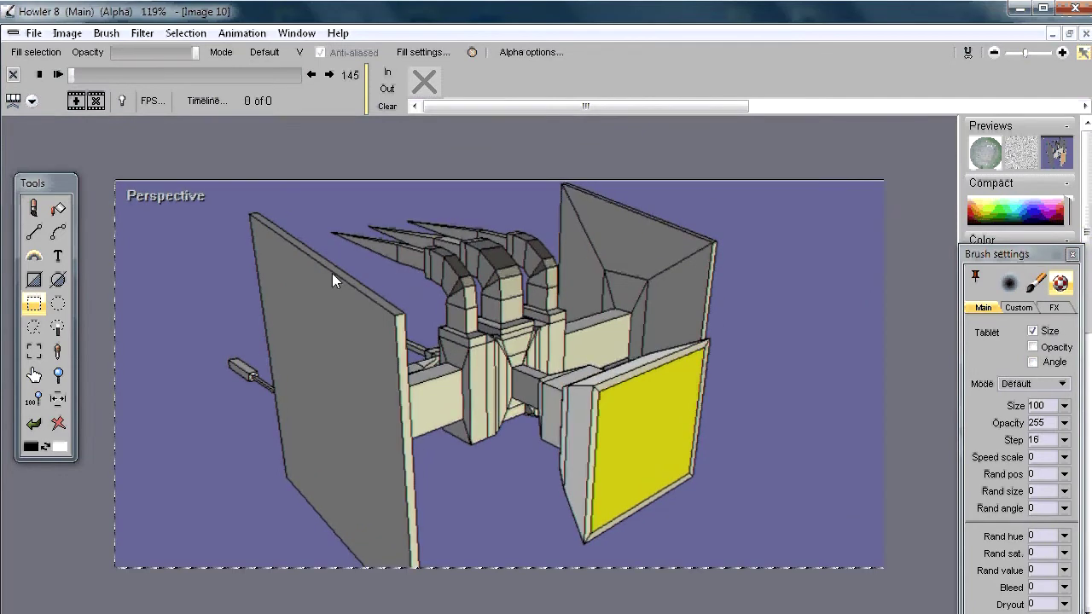
pyautogui.scroll(1, 332, 273)
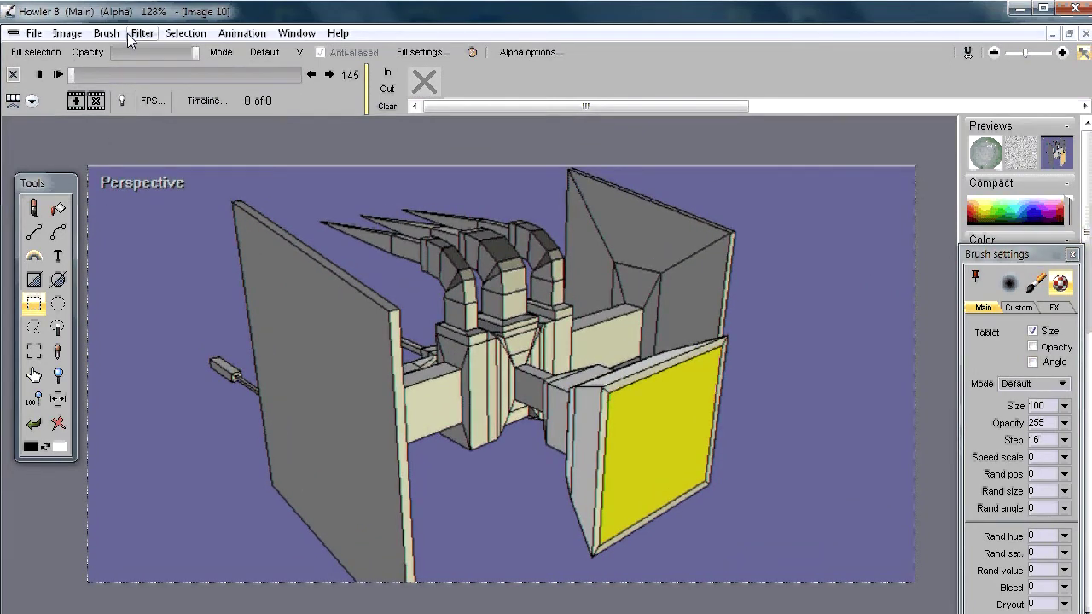
pyautogui.click(186, 33)
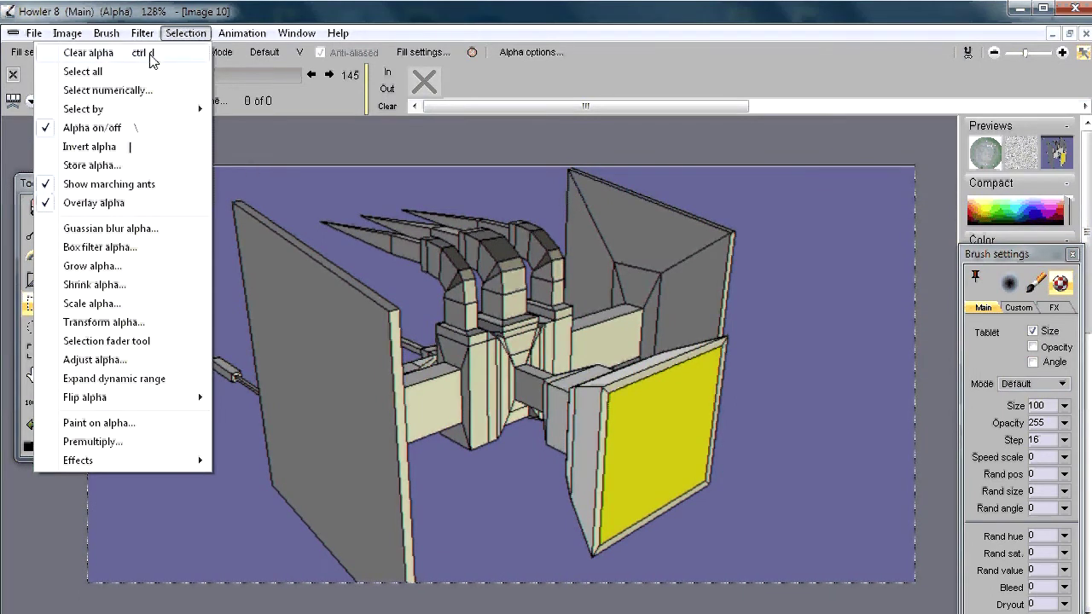
pyautogui.click(101, 285)
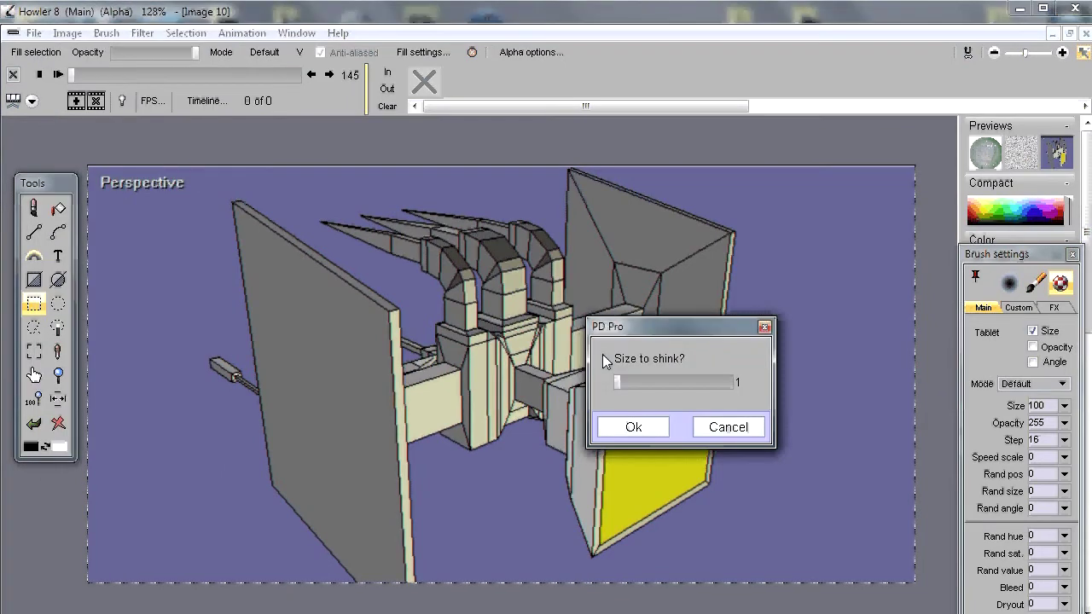
pyautogui.click(623, 380)
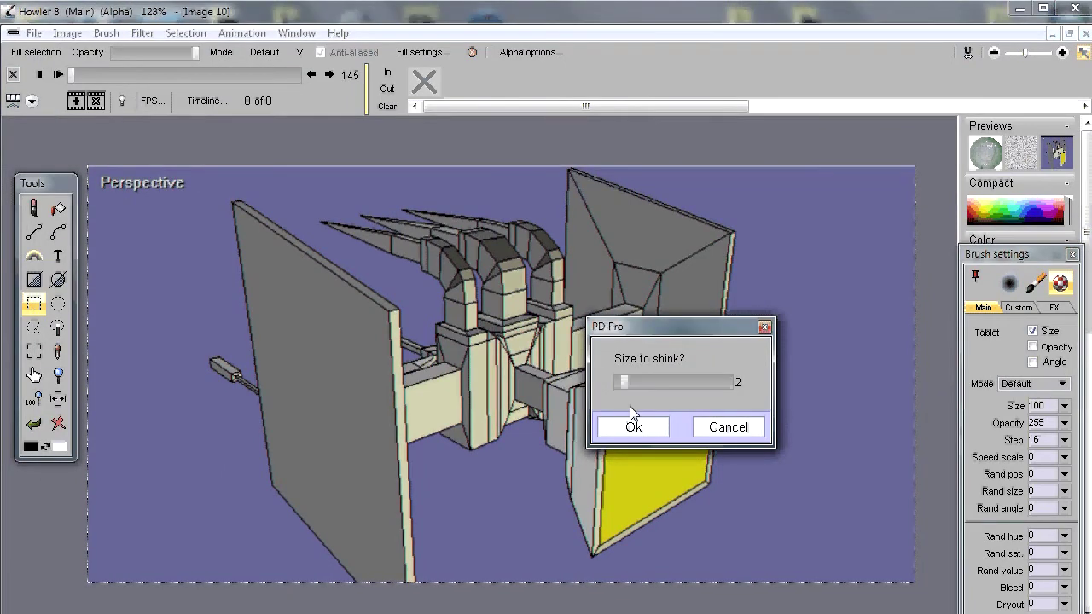
pyautogui.click(631, 424)
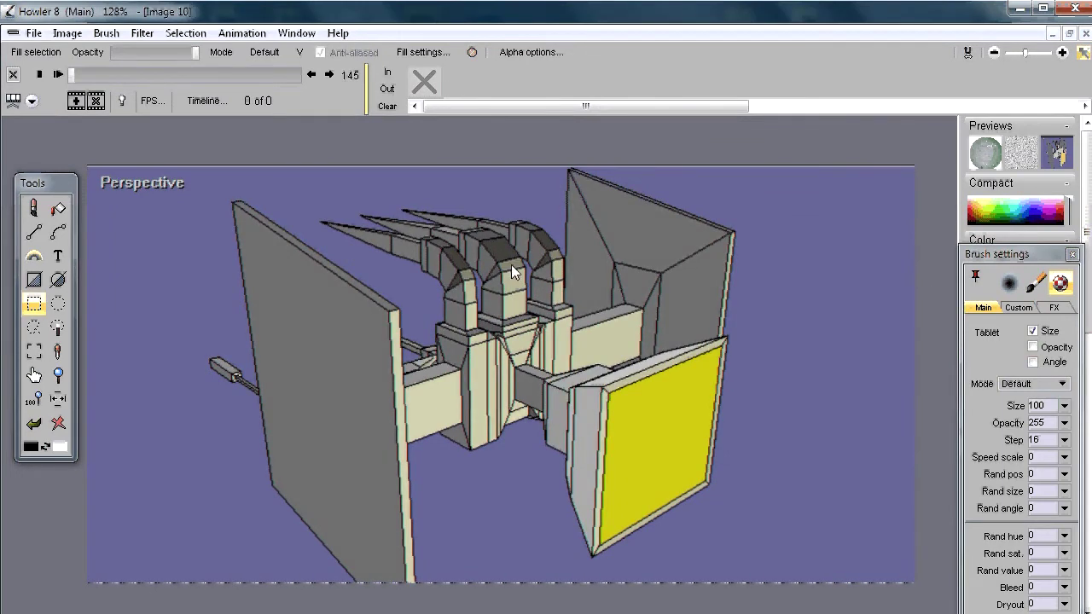
# Step: Select the entire Perspective image and try to shrink its alpha selection
pyautogui.scroll(-1, 512, 267)
pyautogui.scroll(1, 365, 245)
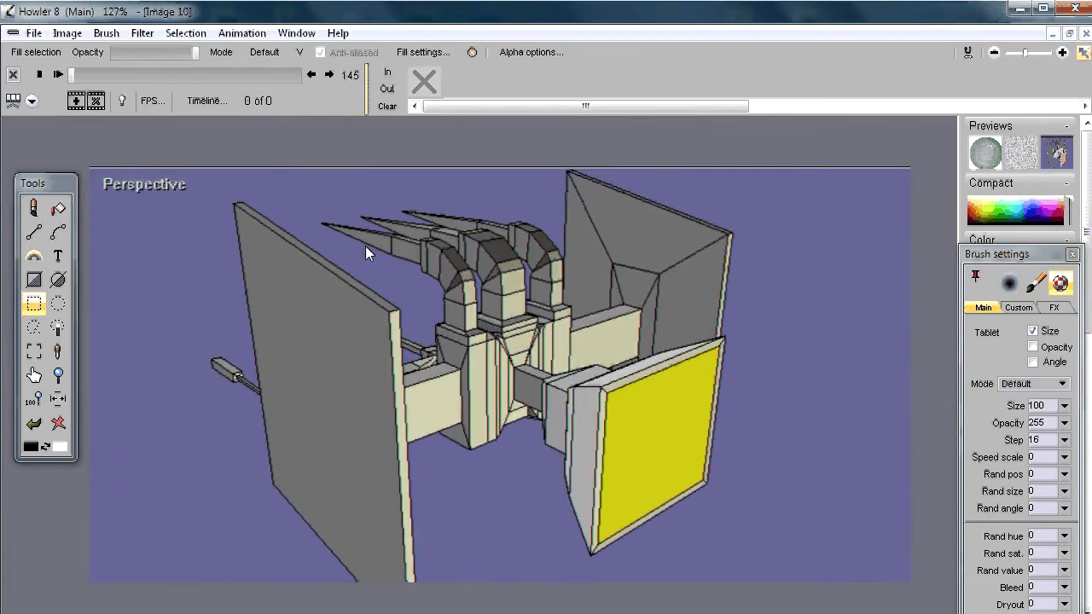
pyautogui.click(175, 33)
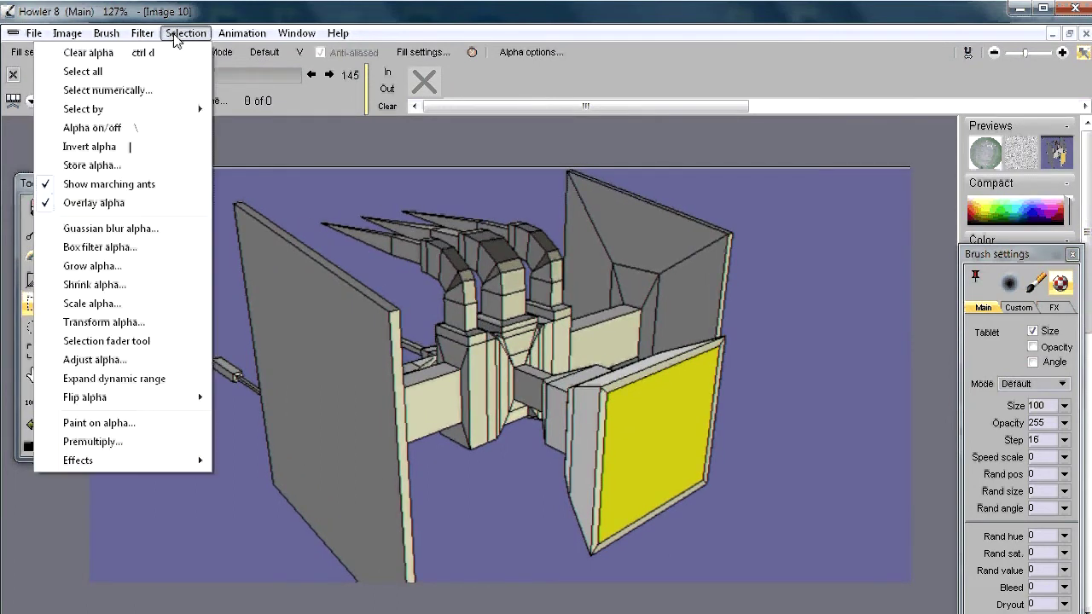
pyautogui.click(82, 71)
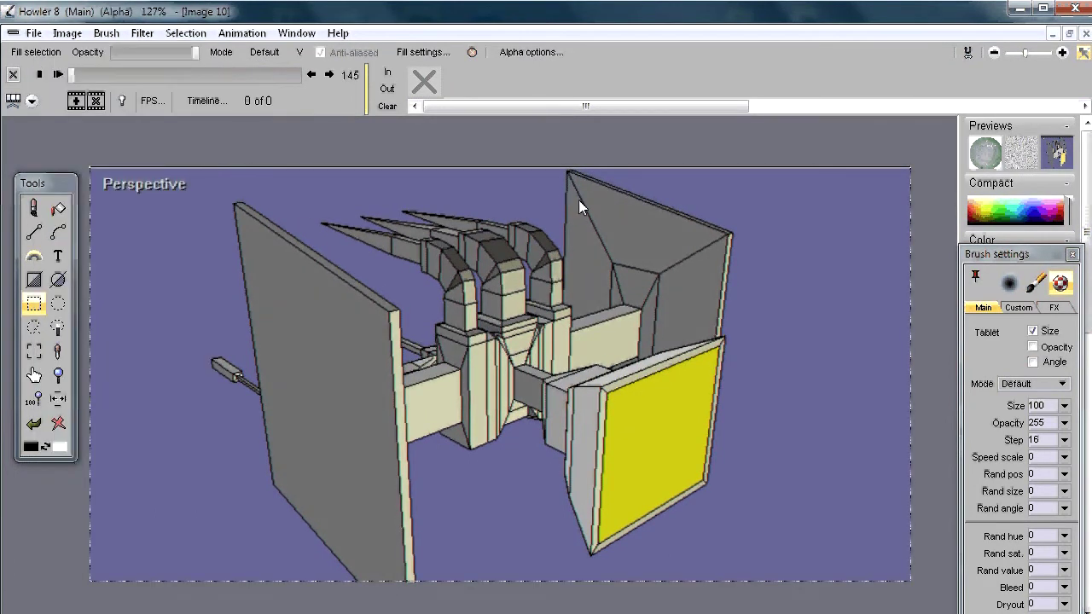
pyautogui.click(203, 34)
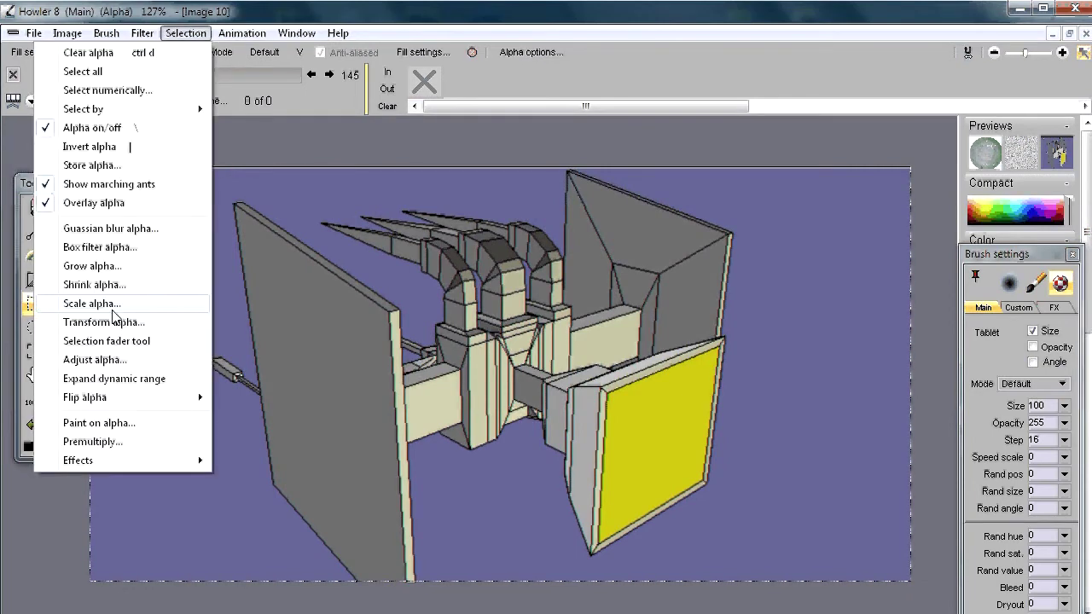
pyautogui.click(92, 284)
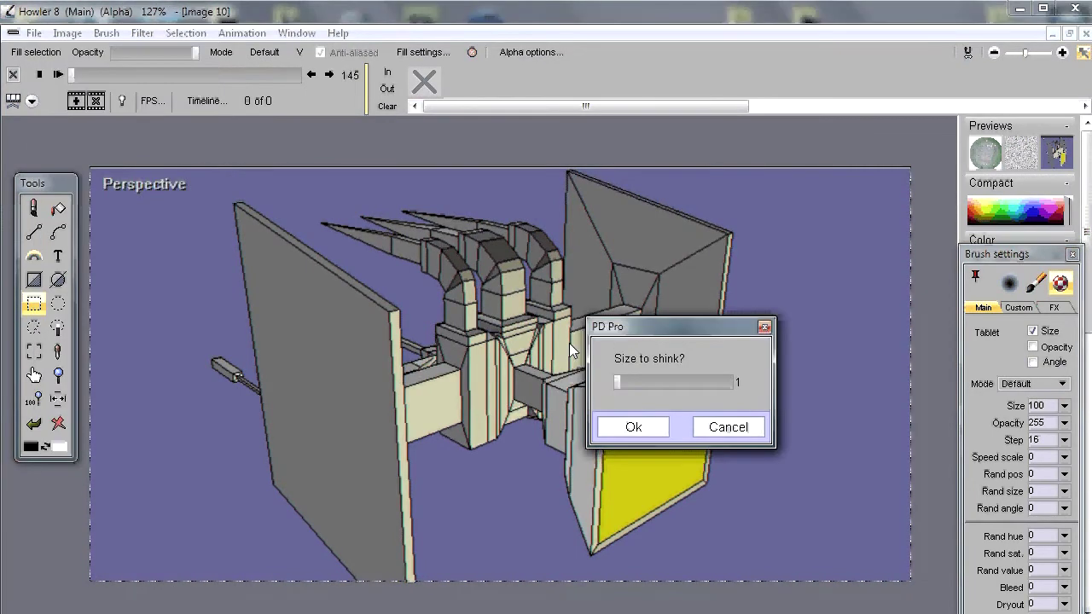
pyautogui.moveTo(622, 383); pyautogui.dragTo(635, 386)
pyautogui.click(632, 424)
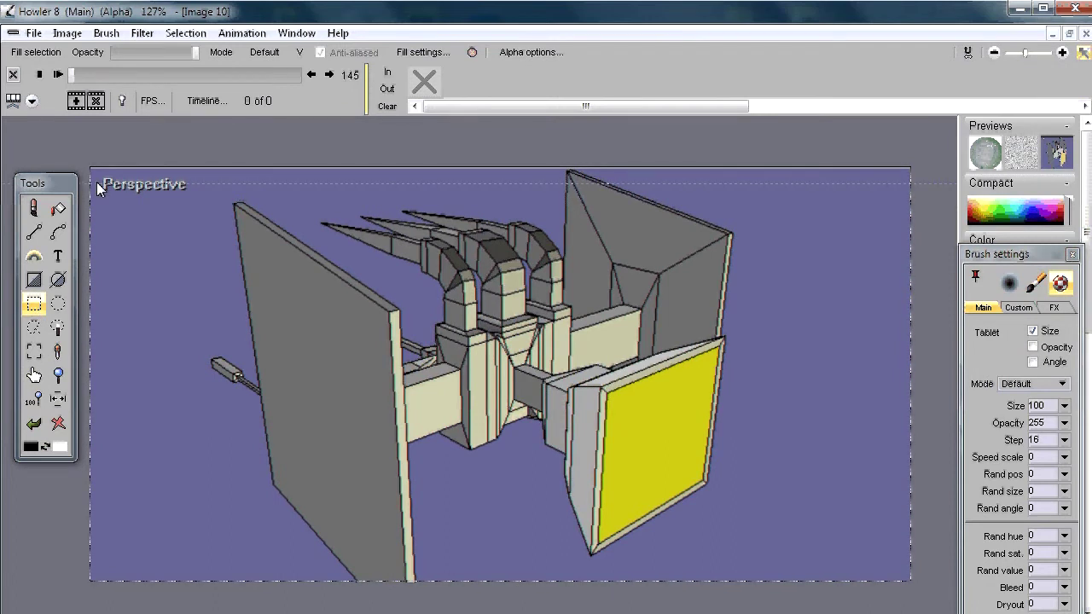
# Step: Draw a rectangular selection just inside the edges of the Perspective image and crop the image to it
pyautogui.moveTo(93, 176); pyautogui.dragTo(906, 581)
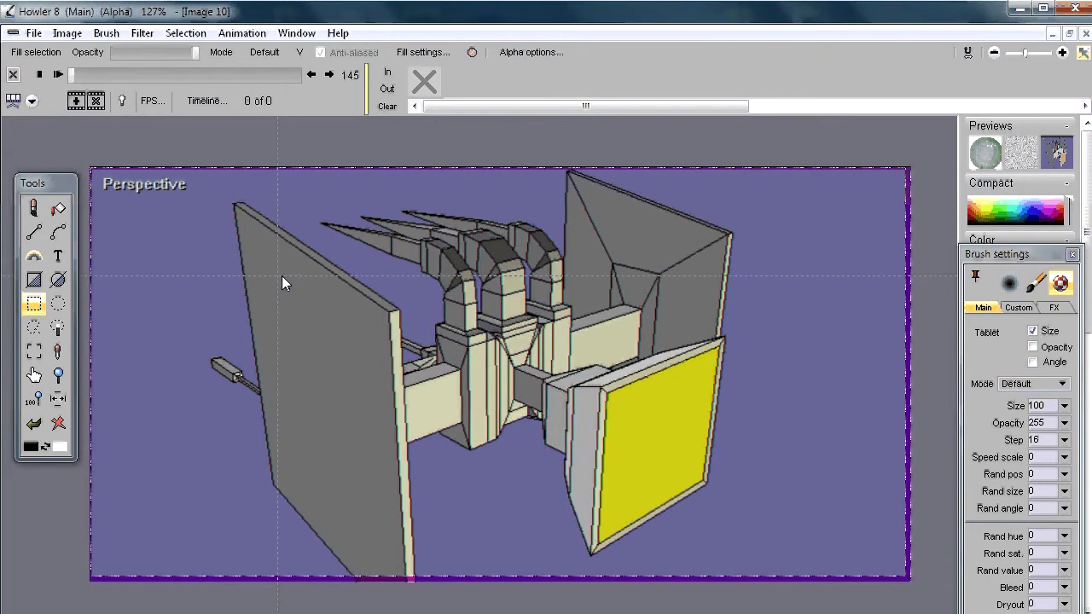
pyautogui.click(396, 280)
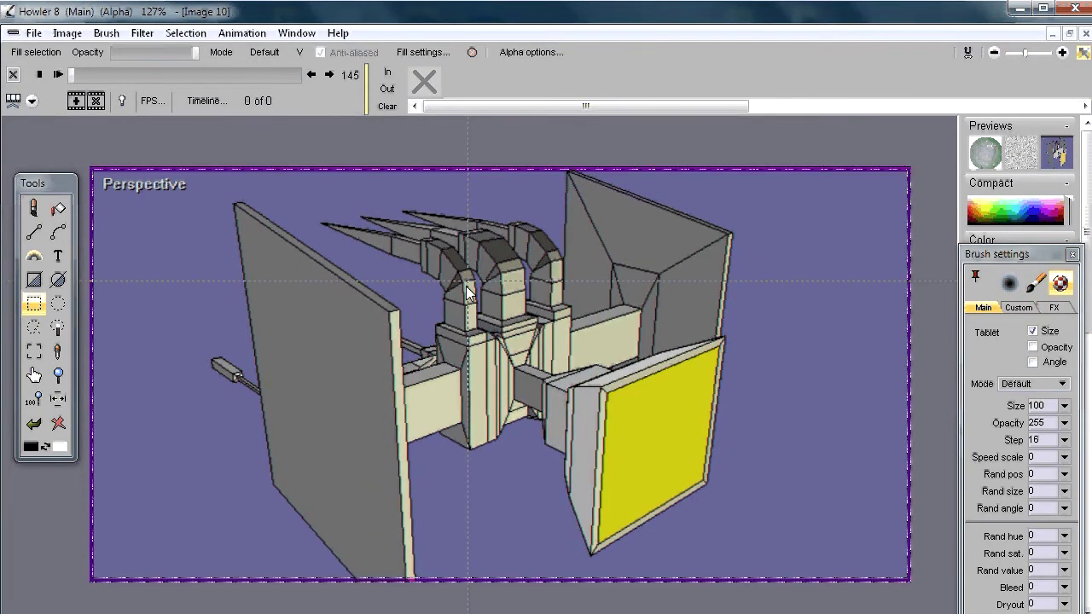
pyautogui.click(53, 31)
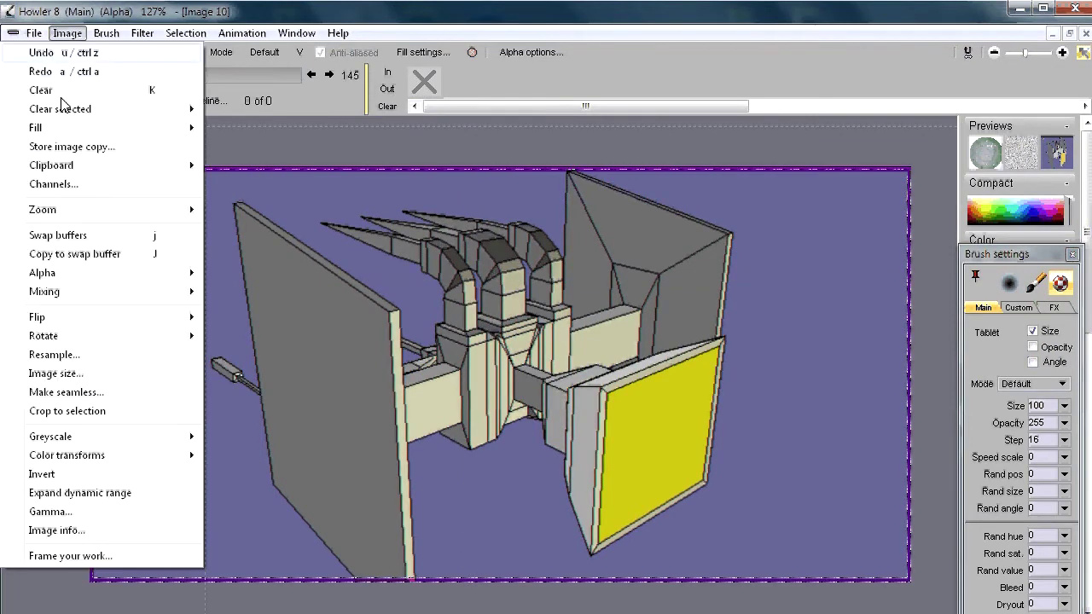
pyautogui.click(79, 411)
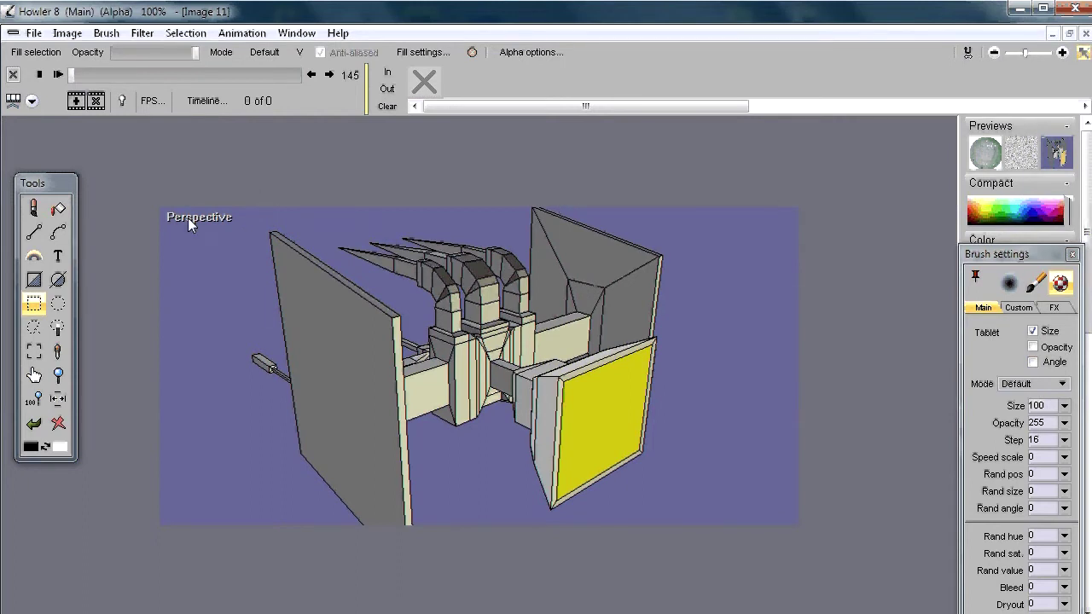
# Step: Sample the blue background colour beneath the Perspective label using a 1-pixel sample size
pyautogui.moveTo(204, 246); pyautogui.dragTo(266, 337)
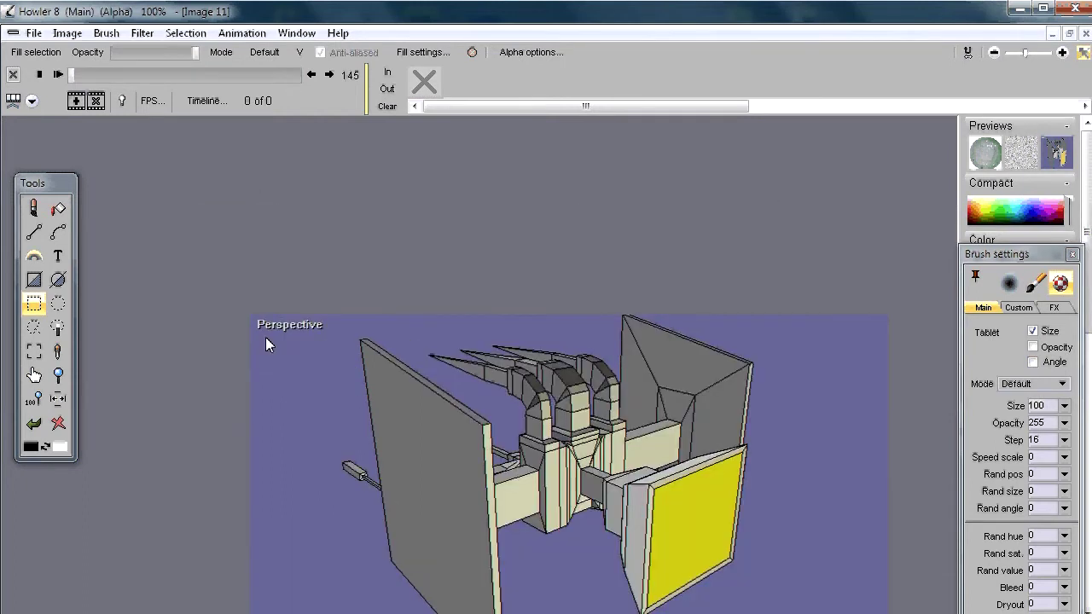
pyautogui.scroll(2, 265, 337)
pyautogui.scroll(2, 449, 311)
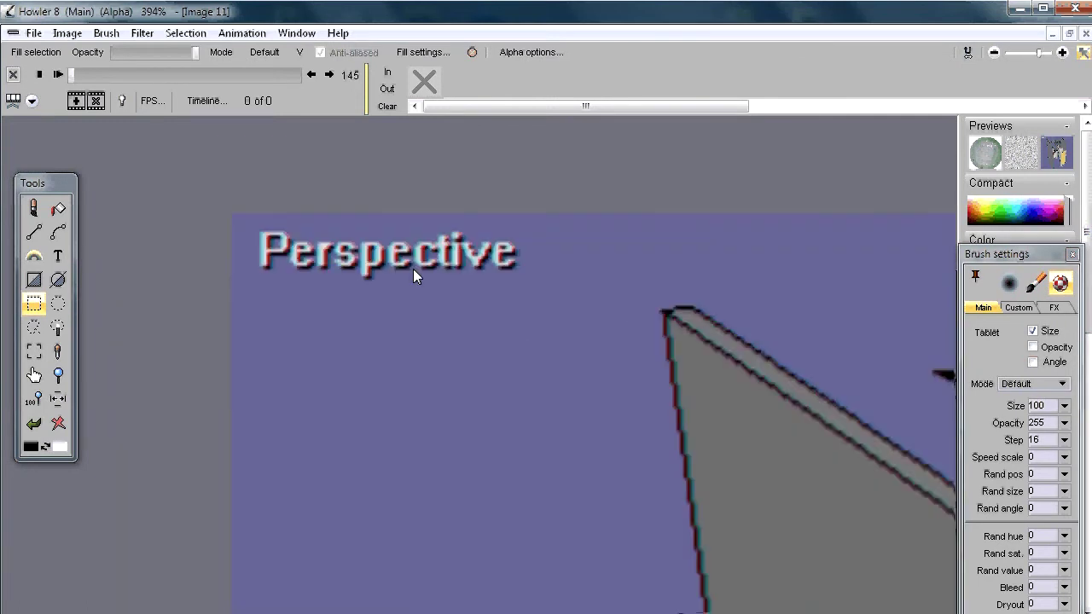
pyautogui.scroll(1, 413, 268)
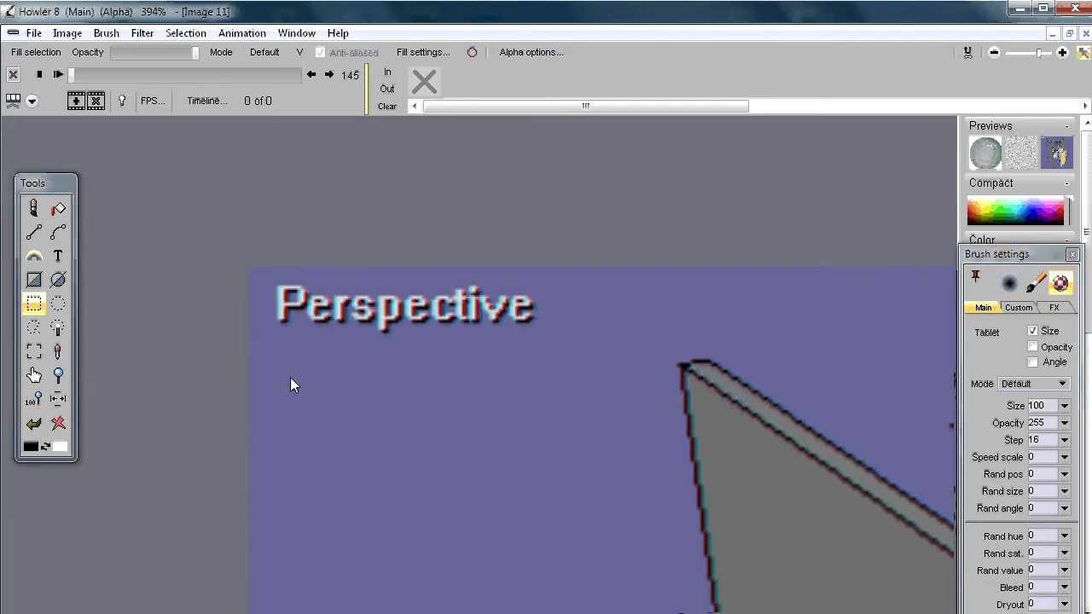
pyautogui.click(58, 352)
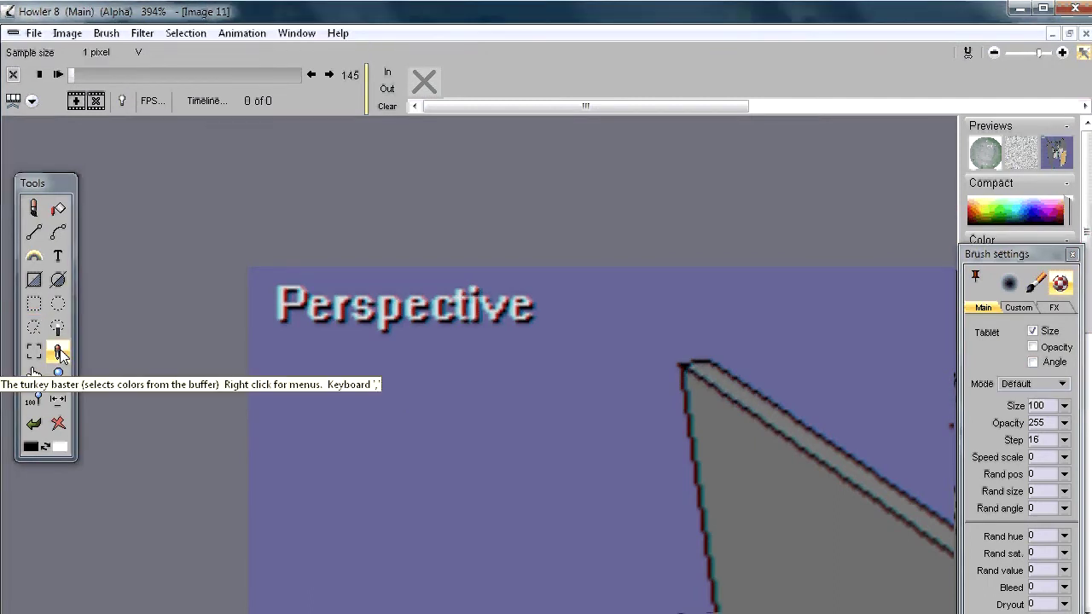
pyautogui.click(394, 426)
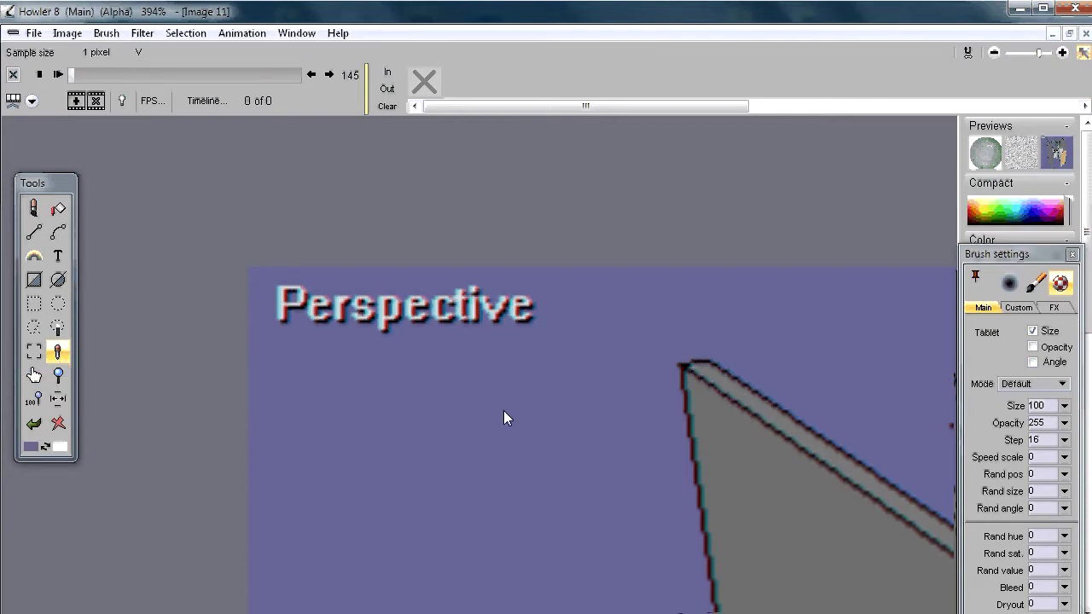
pyautogui.press('Escape')
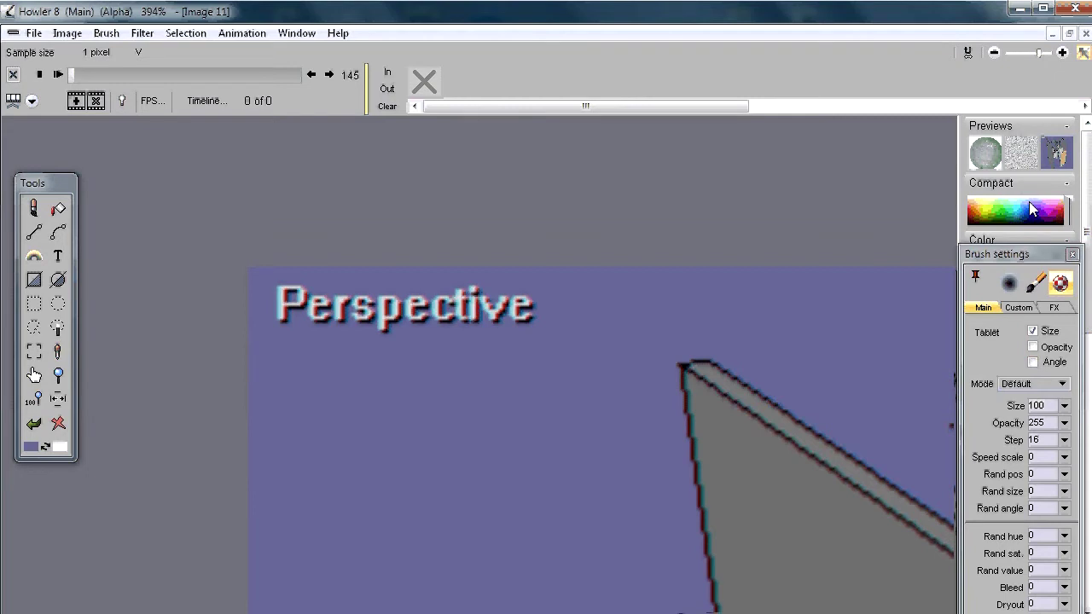
# Step: Uncover the colour controls by moving the brush settings aside, show the RGB values and sample the blue background again
pyautogui.moveTo(986, 254); pyautogui.dragTo(858, 436)
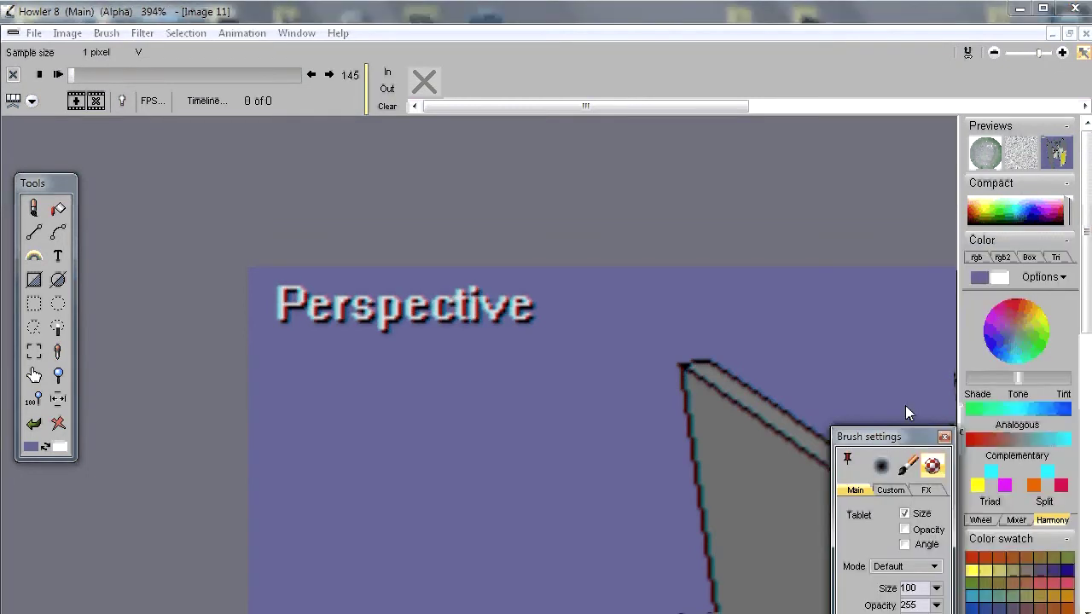
pyautogui.click(976, 258)
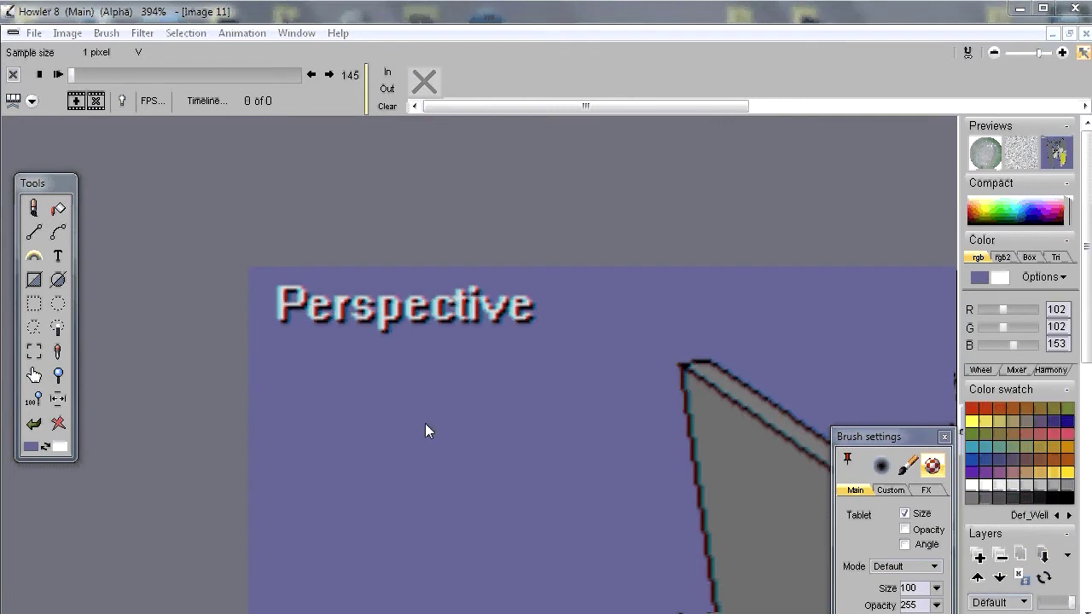
pyautogui.click(57, 351)
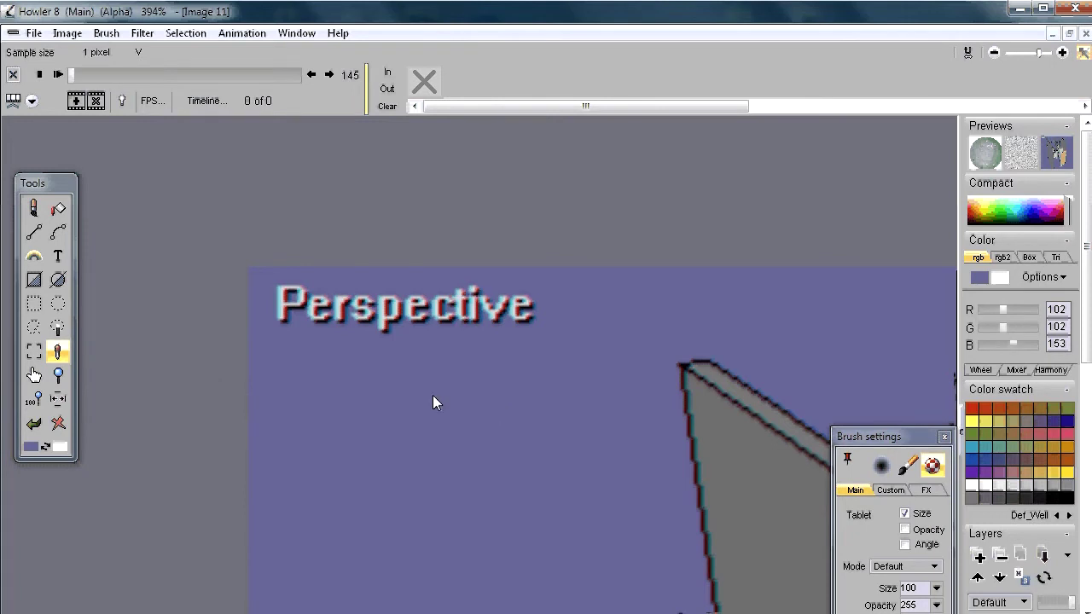
pyautogui.click(504, 392)
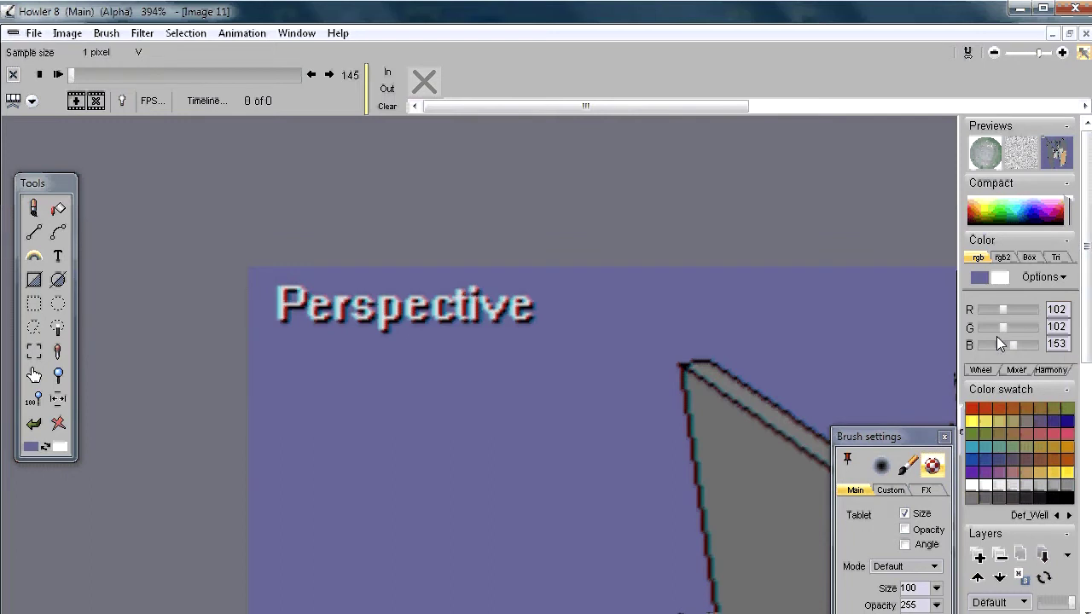
# Step: Sample several colours from the Perspective lettering, then pick up the surrounding blue background, RGB 102, 102, 153
pyautogui.click(57, 351)
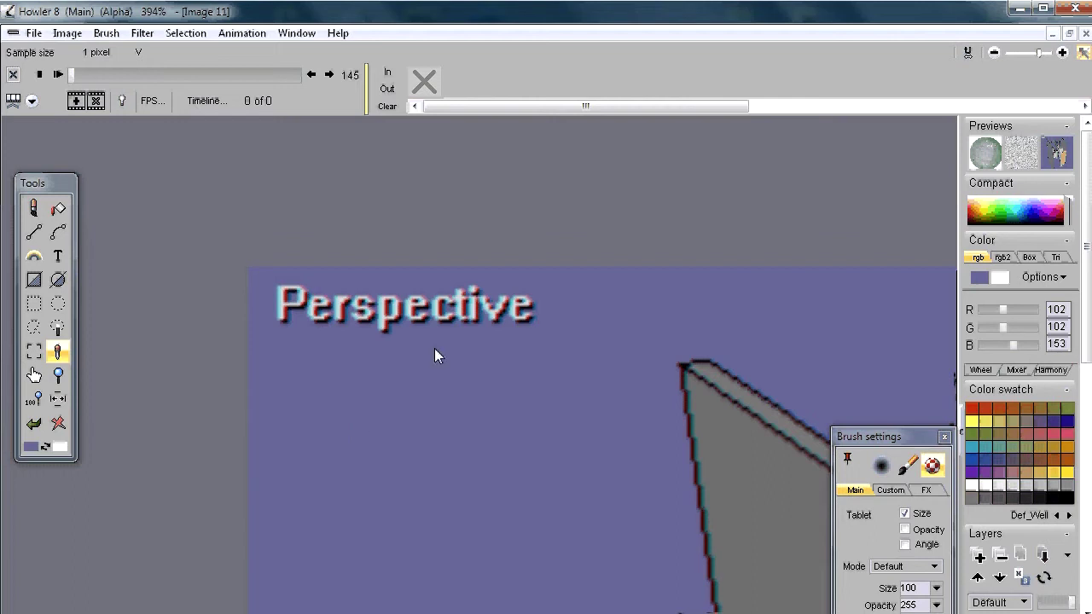
pyautogui.click(438, 315)
pyautogui.click(327, 309)
pyautogui.click(395, 312)
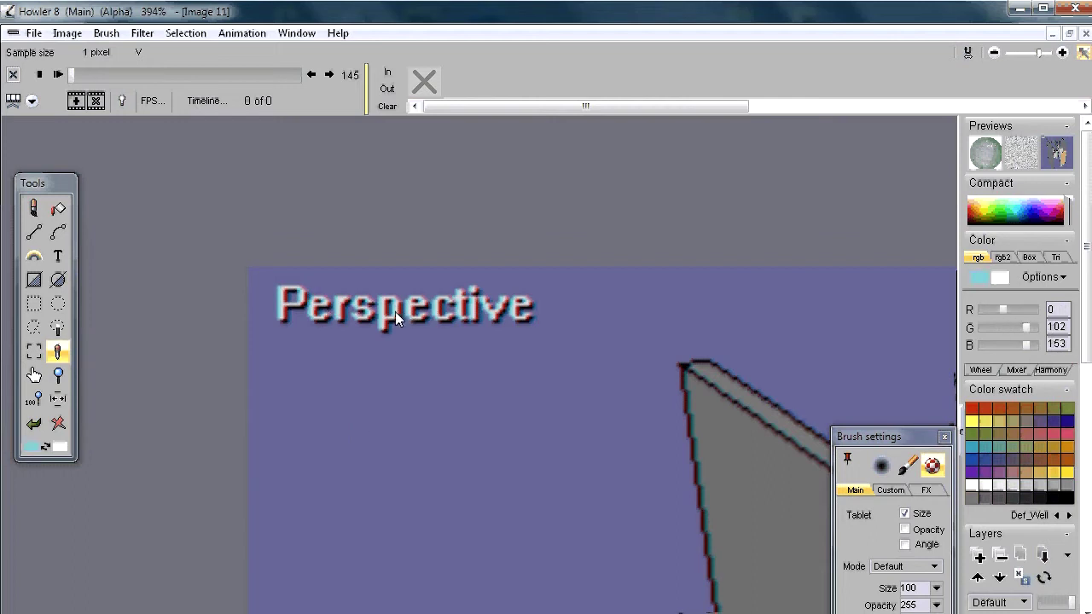
pyautogui.click(420, 327)
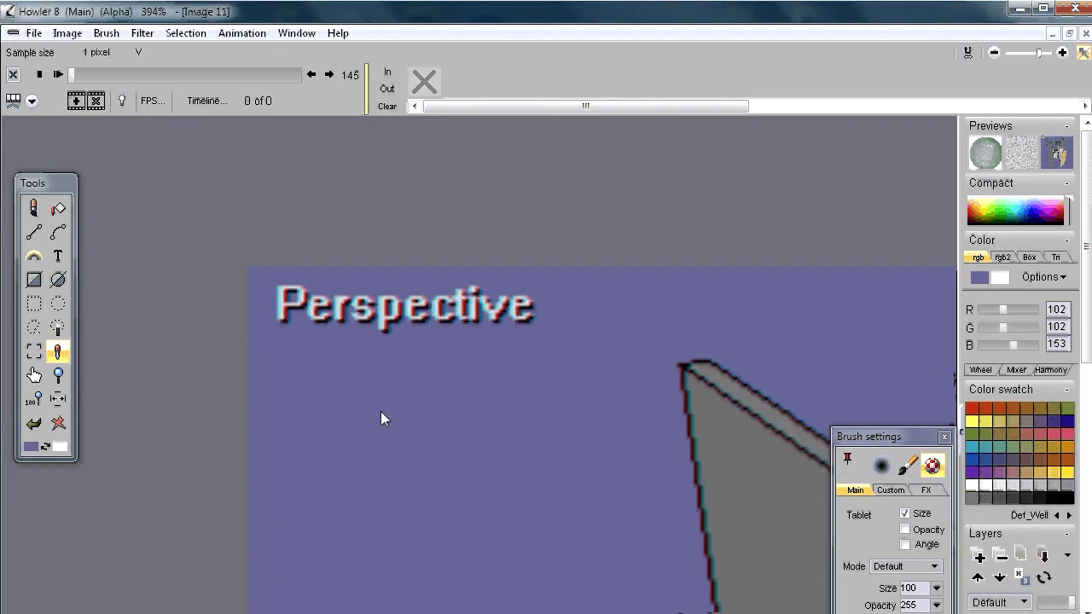
pyautogui.click(441, 395)
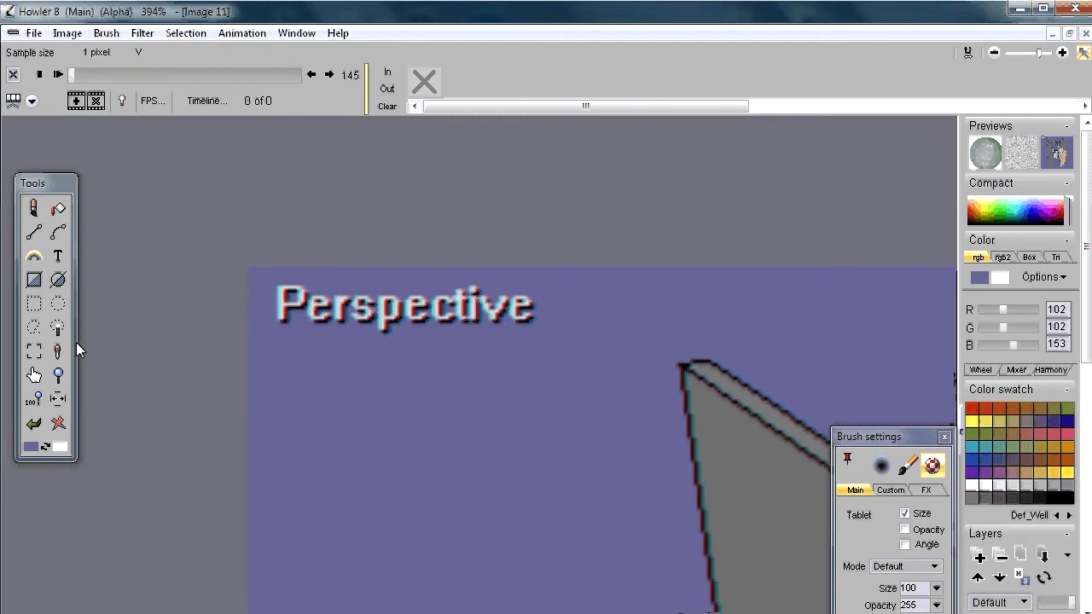
# Step: Make a rectangular selection around the Perspective label and sample the blue background inside it
pyautogui.click(35, 309)
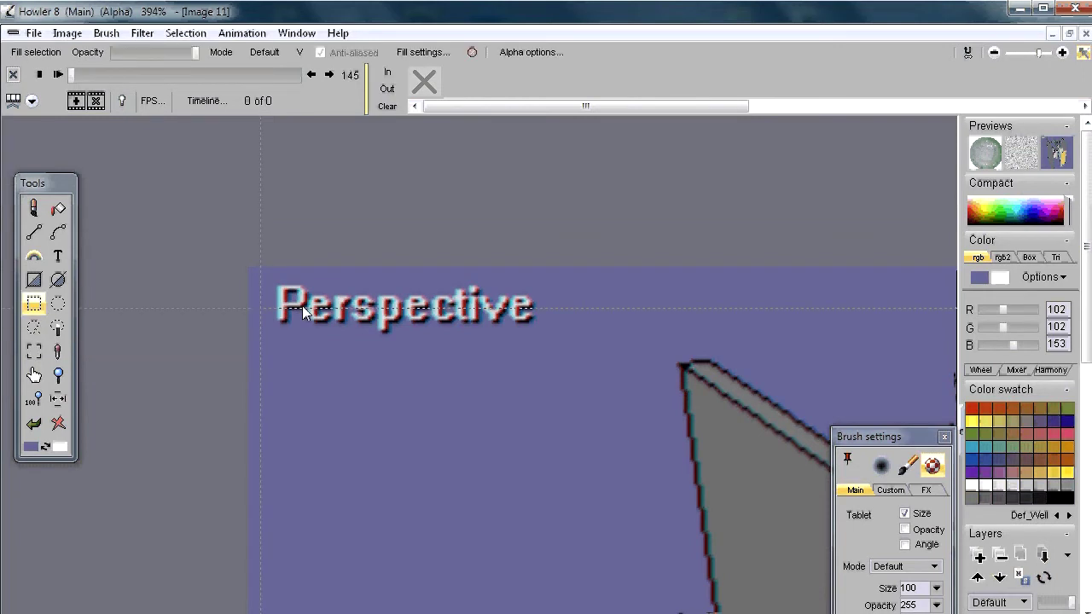
pyautogui.moveTo(254, 279); pyautogui.dragTo(561, 355)
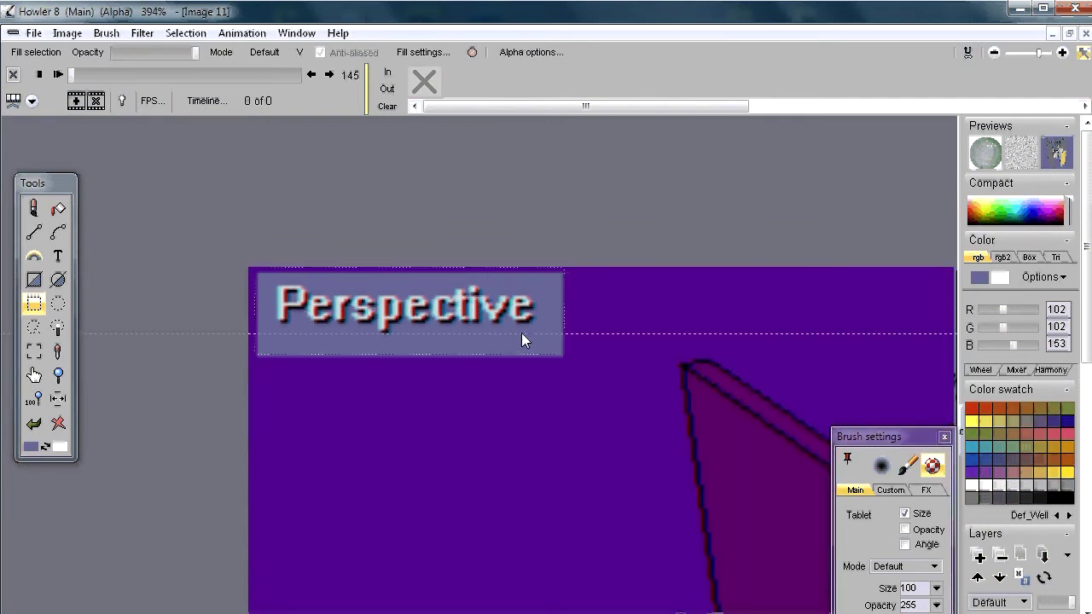
pyautogui.click(57, 351)
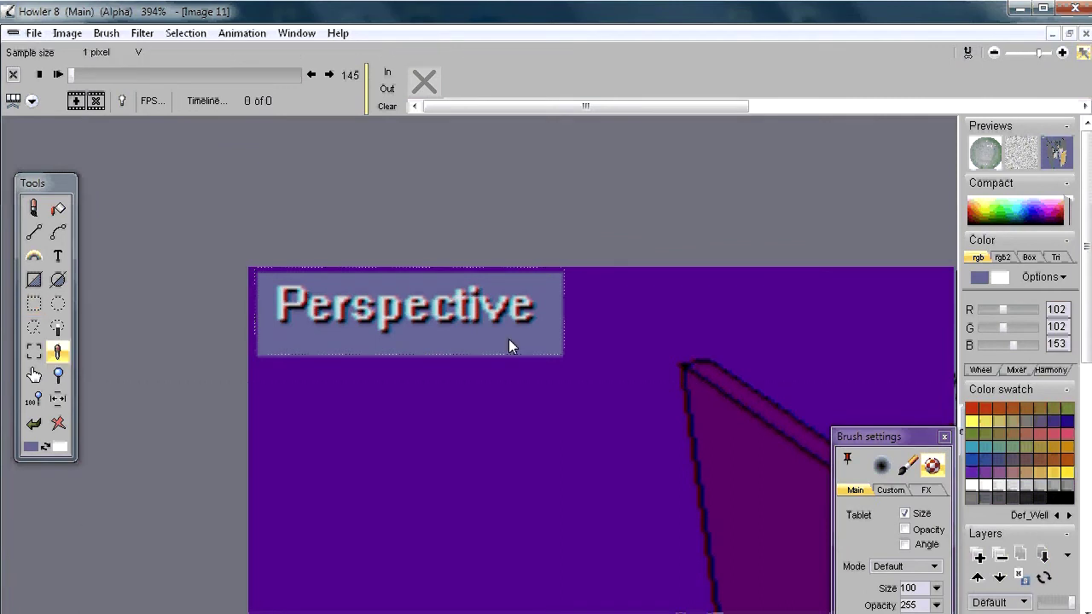
pyautogui.click(517, 341)
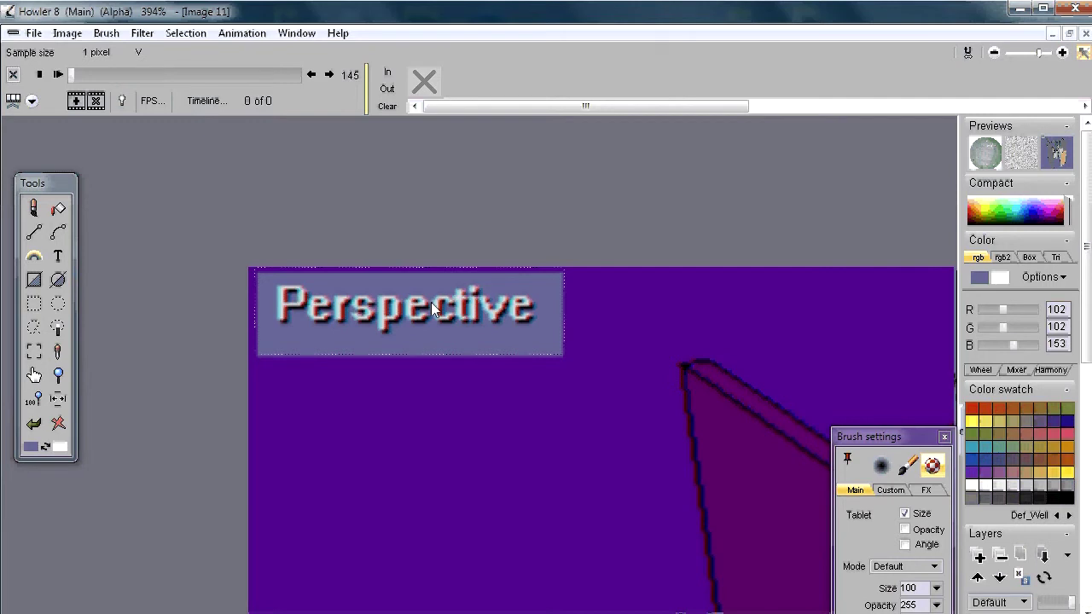
# Step: Flood-fill the selected label area with the sampled blue at a tolerance of 255, then undo the fill
pyautogui.click(57, 206)
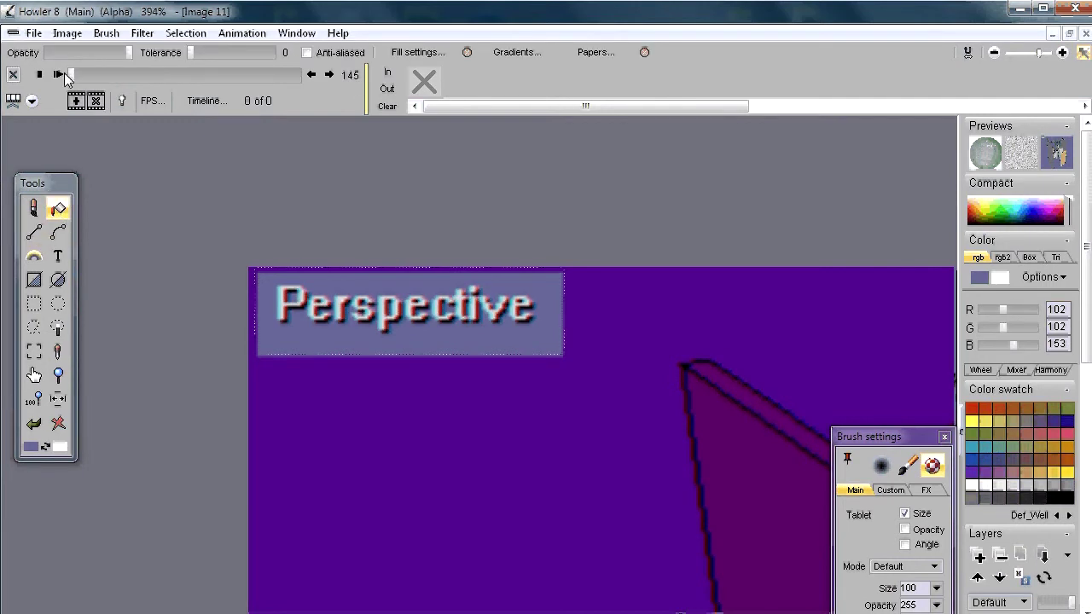
pyautogui.moveTo(194, 49); pyautogui.dragTo(217, 52)
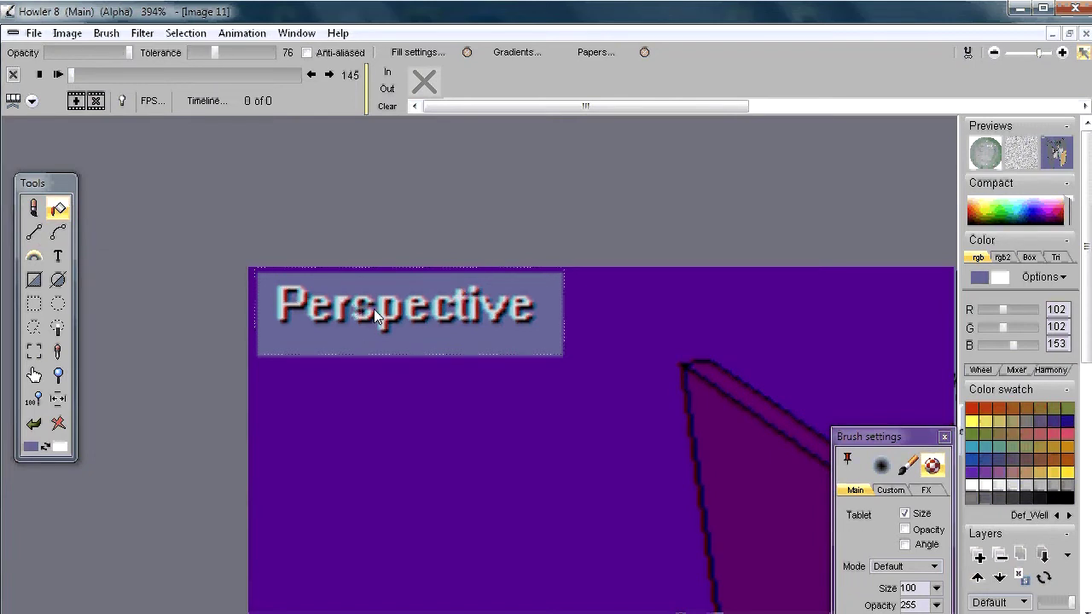
pyautogui.moveTo(216, 53); pyautogui.dragTo(274, 56)
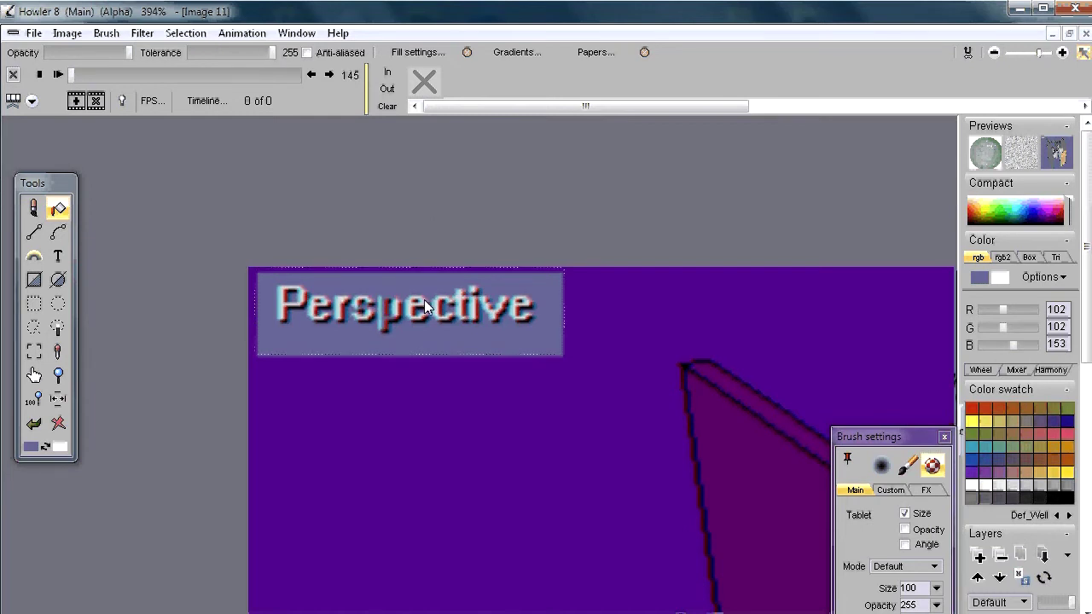
pyautogui.click(424, 299)
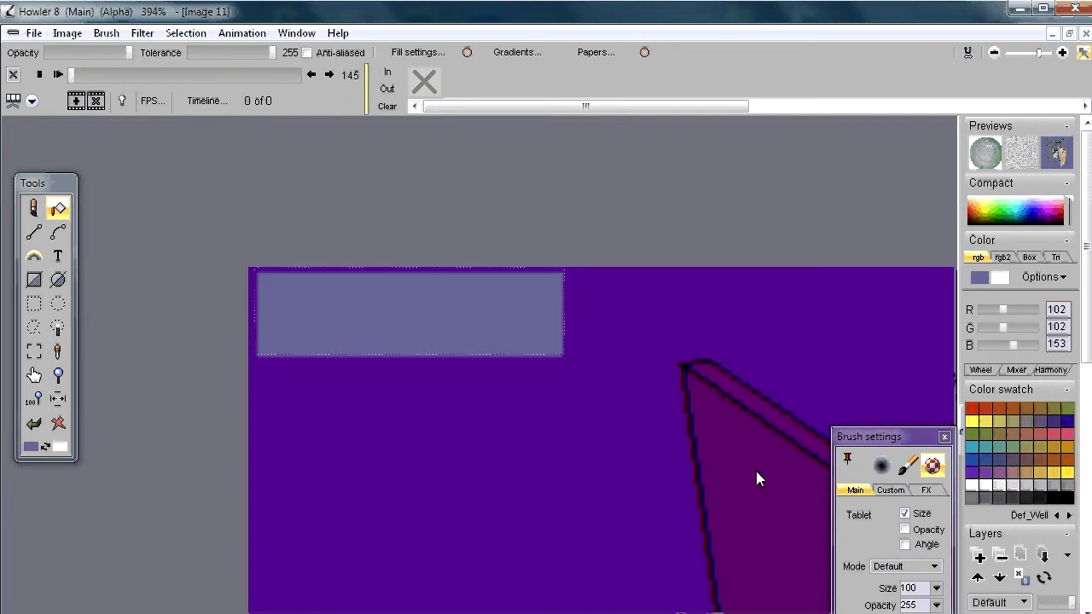
pyautogui.click(406, 344)
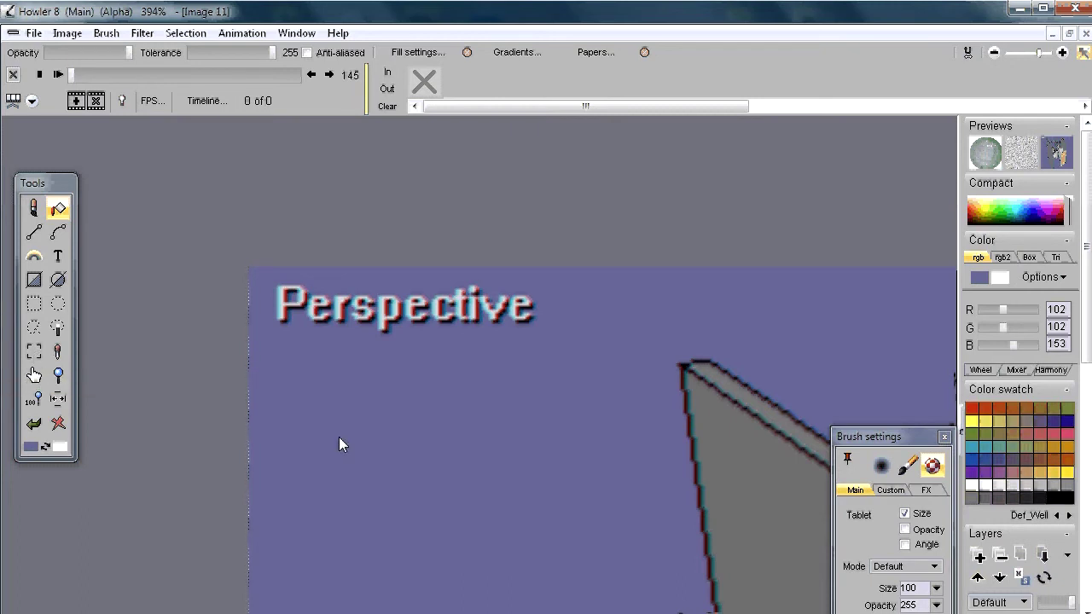
# Step: Capture a small rectangle of plain blue background below the Perspective label as a custom brush
pyautogui.press('b')
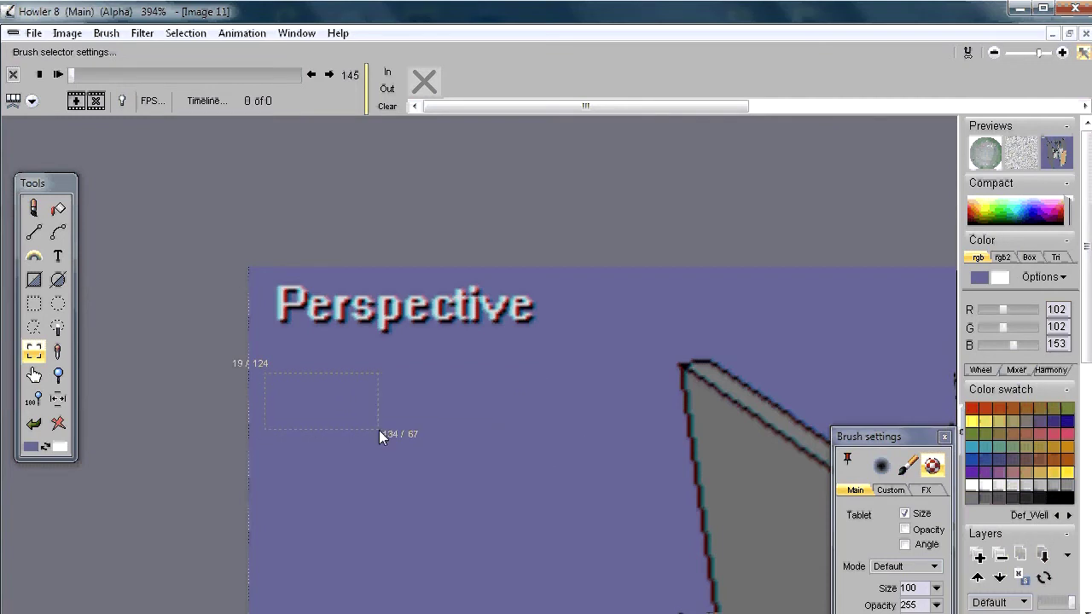
pyautogui.press('b')
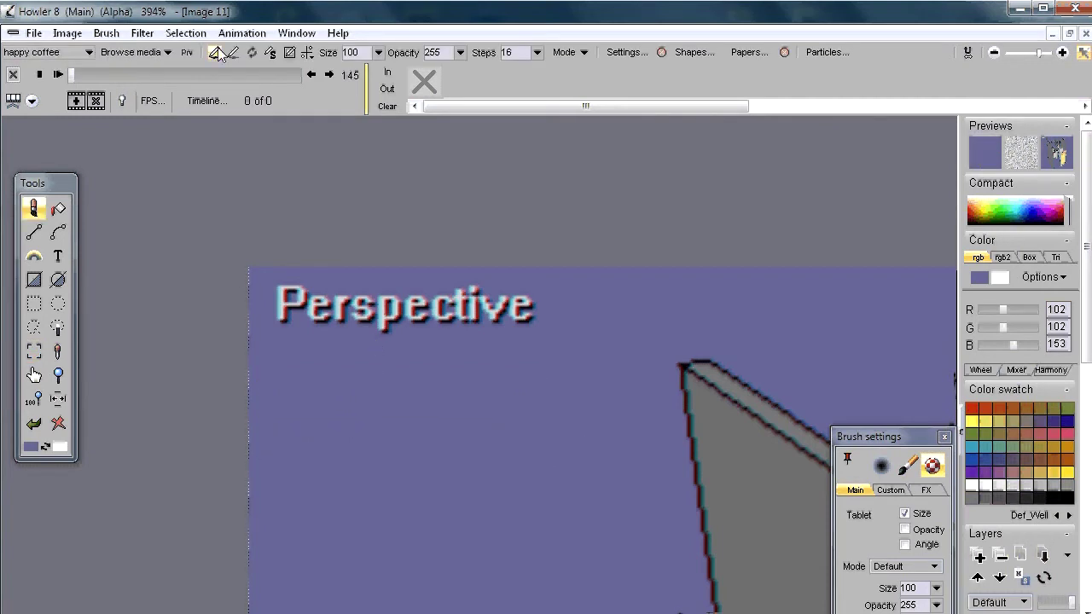
# Step: Try painting over the Perspective label with the captured background brush, brush preview on, then undo the strokes
pyautogui.click(31, 207)
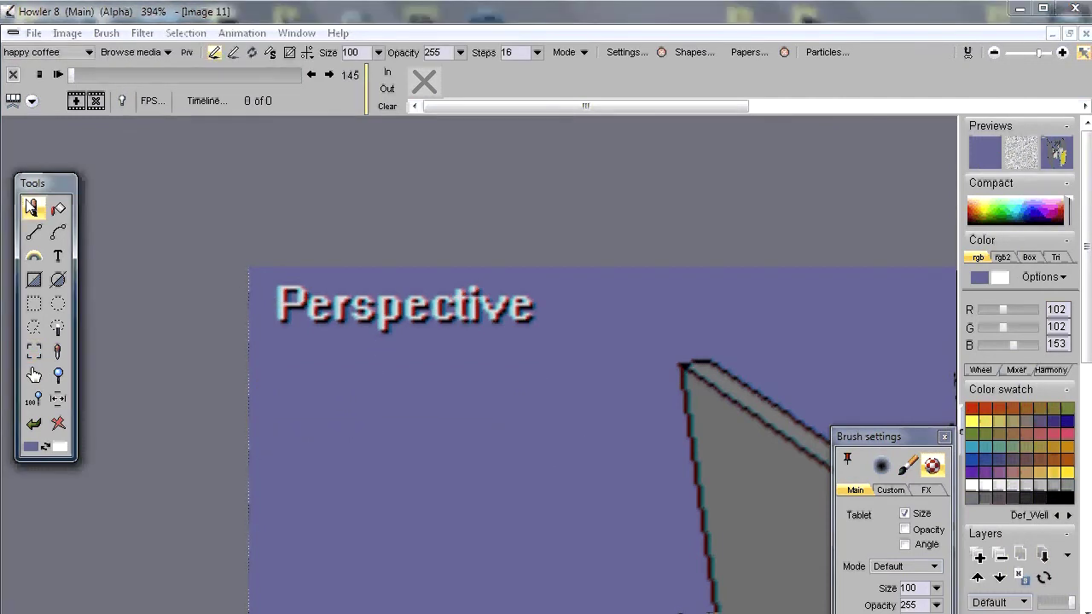
pyautogui.click(215, 52)
pyautogui.click(187, 52)
pyautogui.moveTo(367, 326)
pyautogui.mouseDown()
pyautogui.moveTo(416, 327)
pyautogui.moveTo(338, 327)
pyautogui.moveTo(504, 315)
pyautogui.moveTo(429, 318)
pyautogui.moveTo(517, 329)
pyautogui.moveTo(336, 316)
pyautogui.mouseUp()
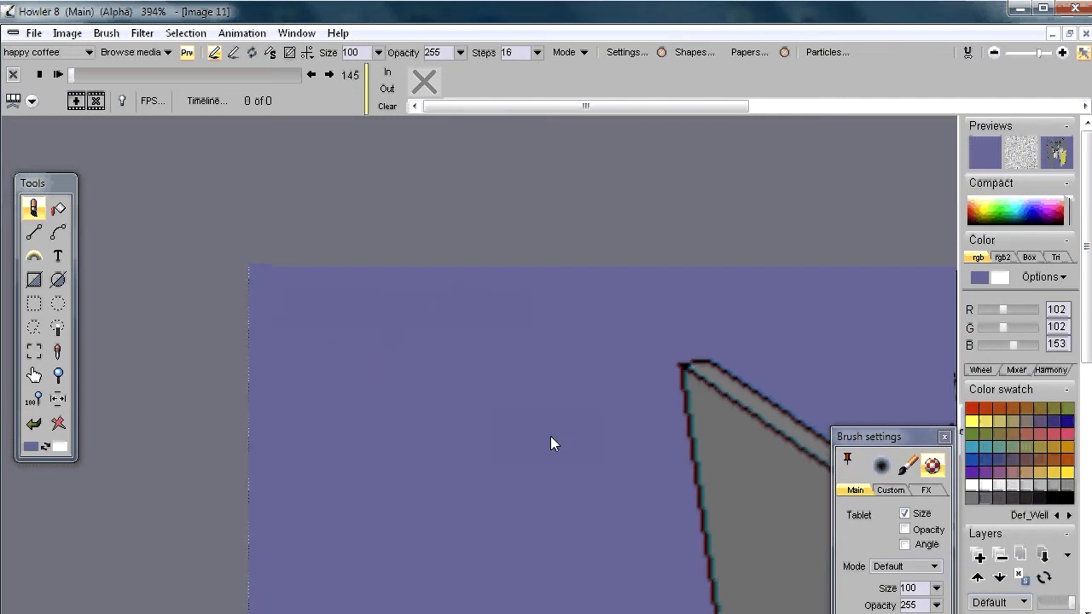
pyautogui.hotkey('ctrl', 'z')
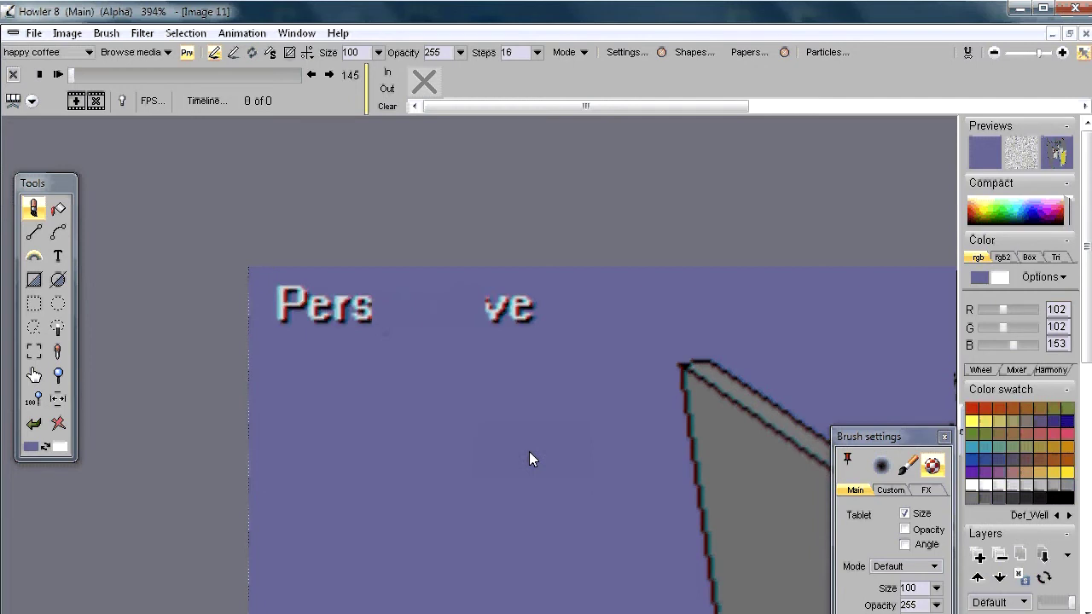
pyautogui.hotkey('ctrl', 'z')
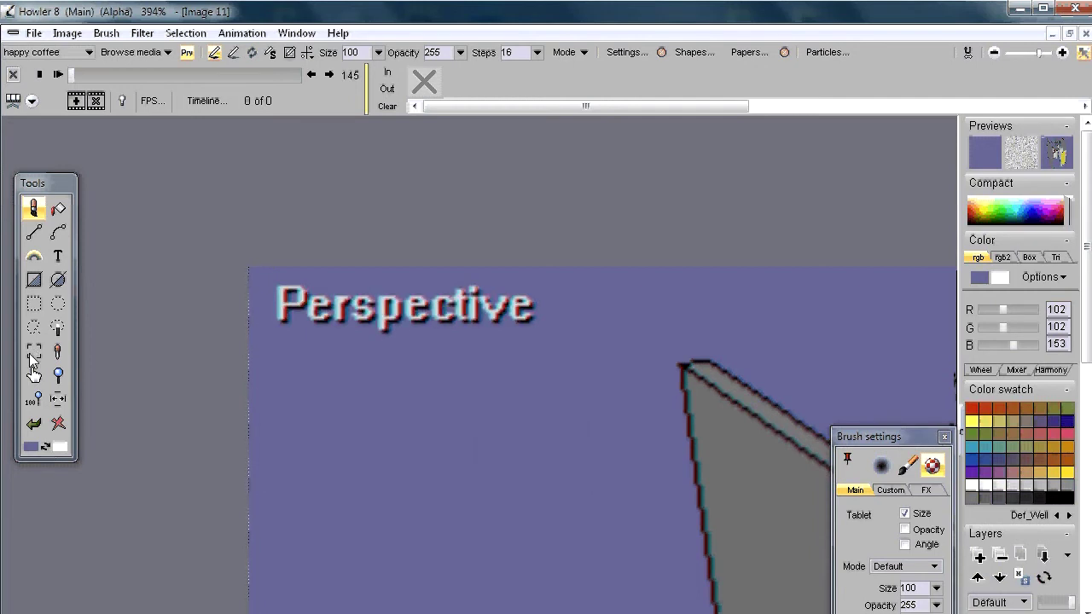
# Step: Capture another small rectangle of blue background as a brush and paint over the Perspective label with it
pyautogui.press('c')
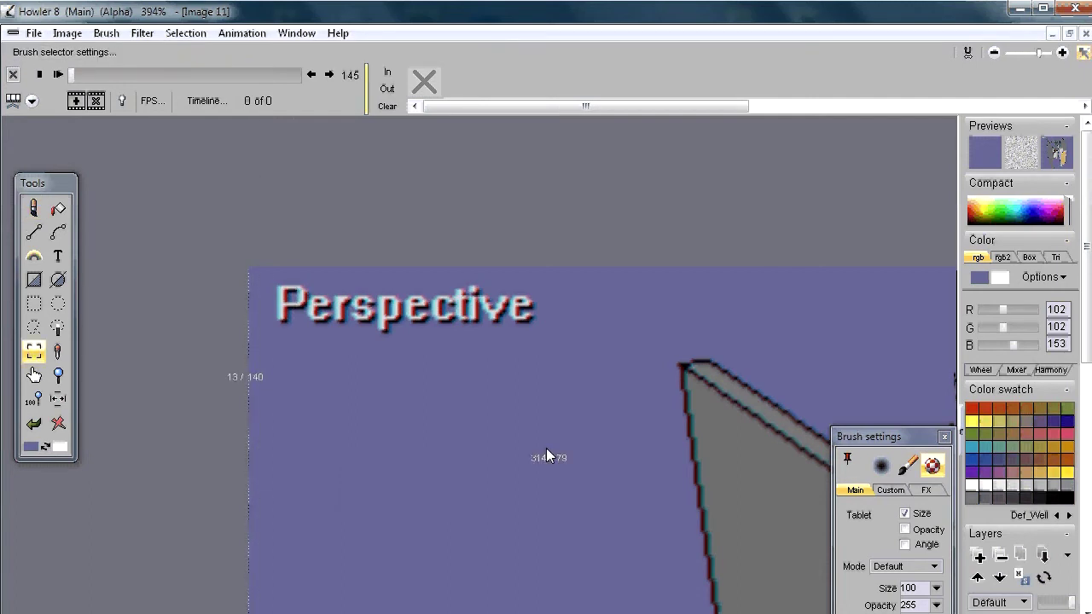
pyautogui.moveTo(570, 463); pyautogui.dragTo(579, 471)
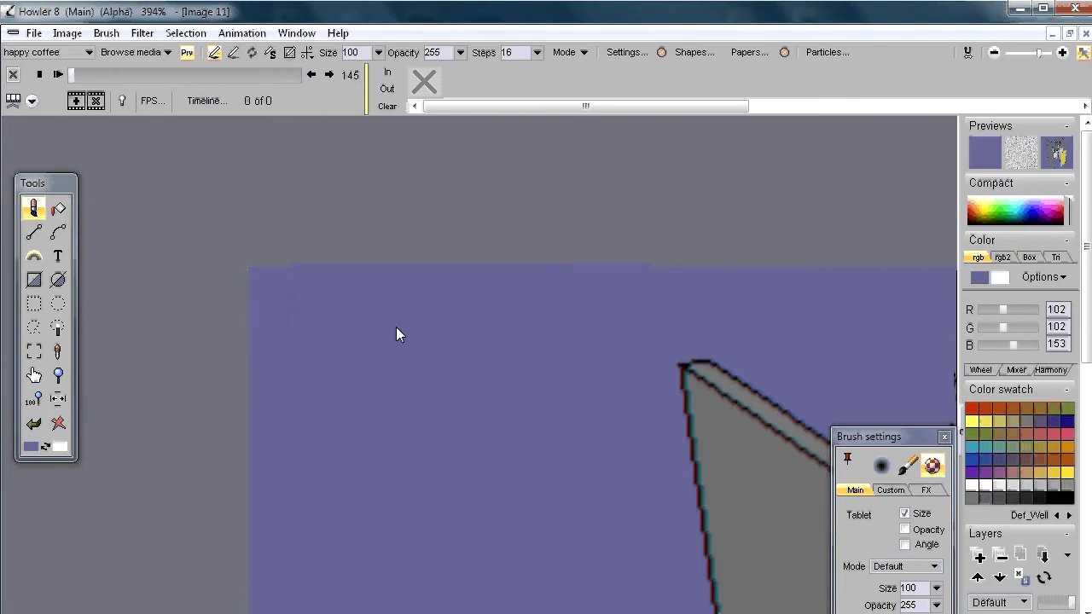
pyautogui.hotkey('ctrl', 'a')
# Step: Clear the selection around the image and turn off the brush preview
pyautogui.scroll(-5, 601, 283)
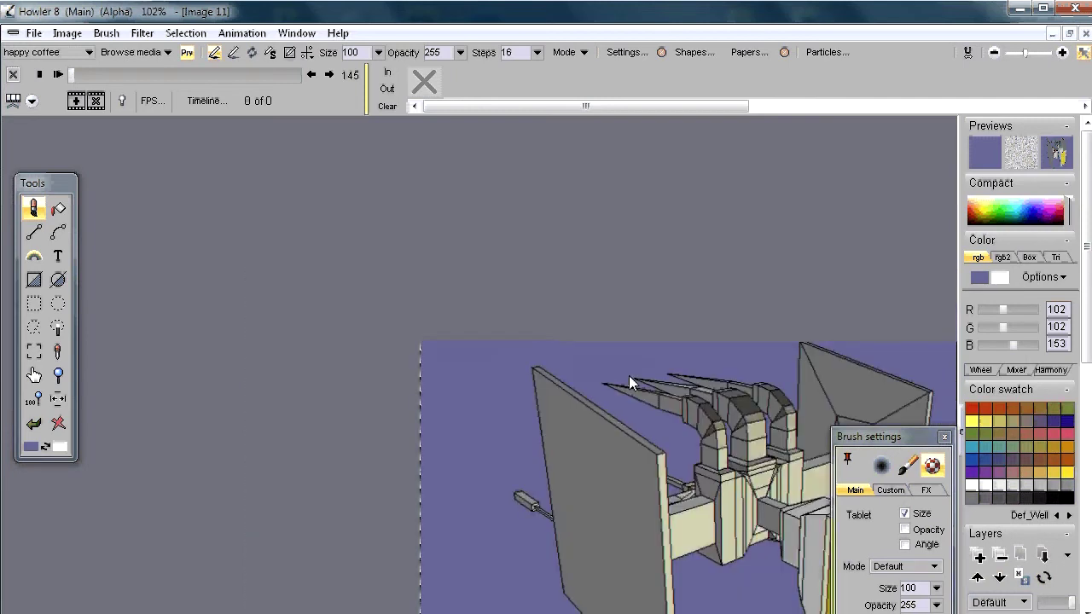
pyautogui.scroll(-1, 514, 315)
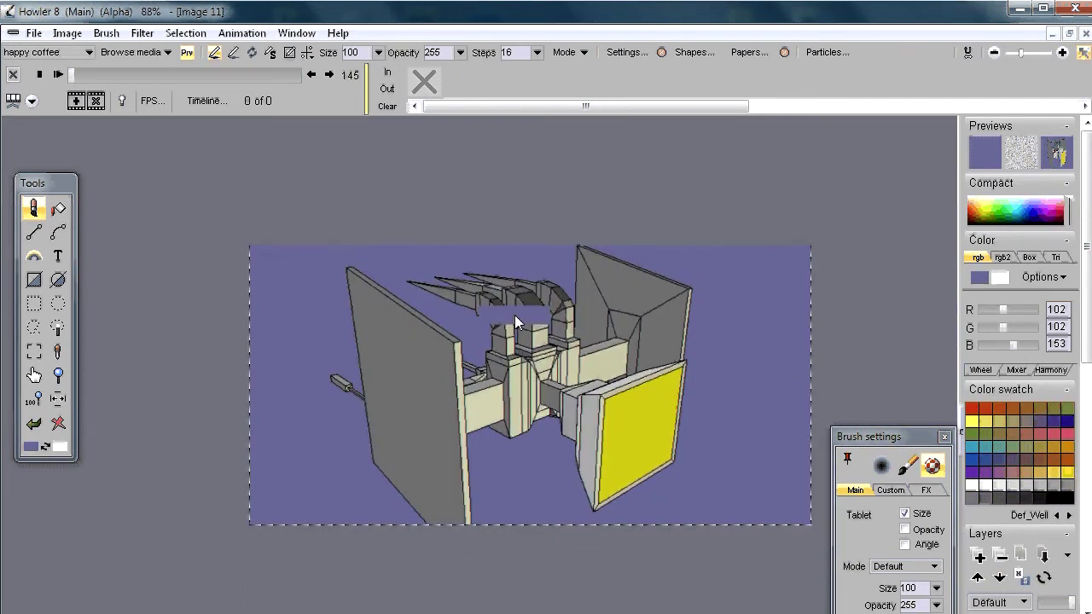
pyautogui.moveTo(515, 315); pyautogui.dragTo(628, 433)
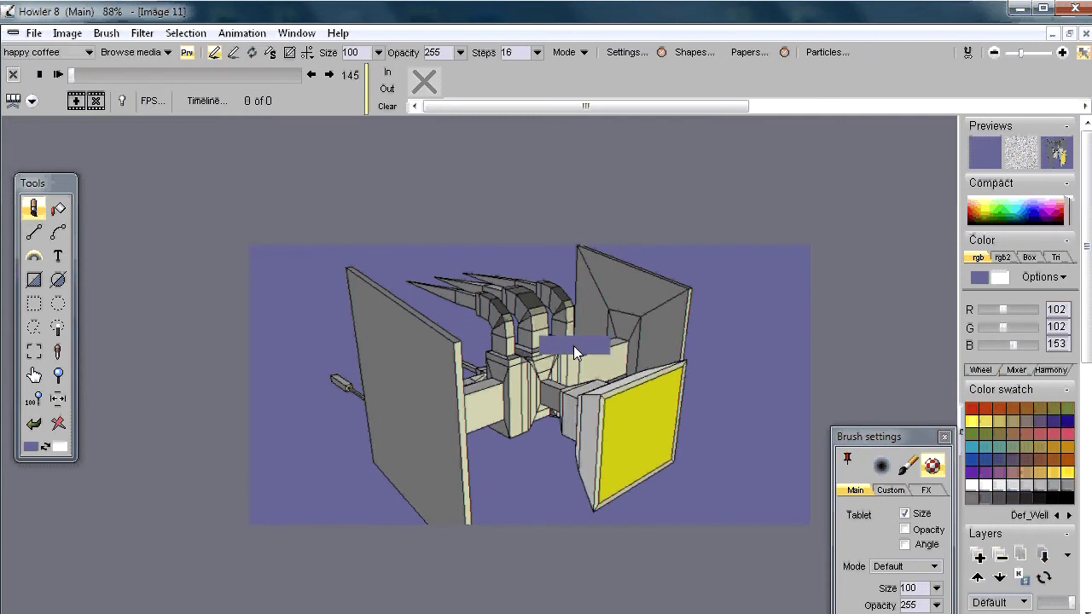
pyautogui.moveTo(573, 345); pyautogui.dragTo(511, 316)
pyautogui.scroll(3, 512, 318)
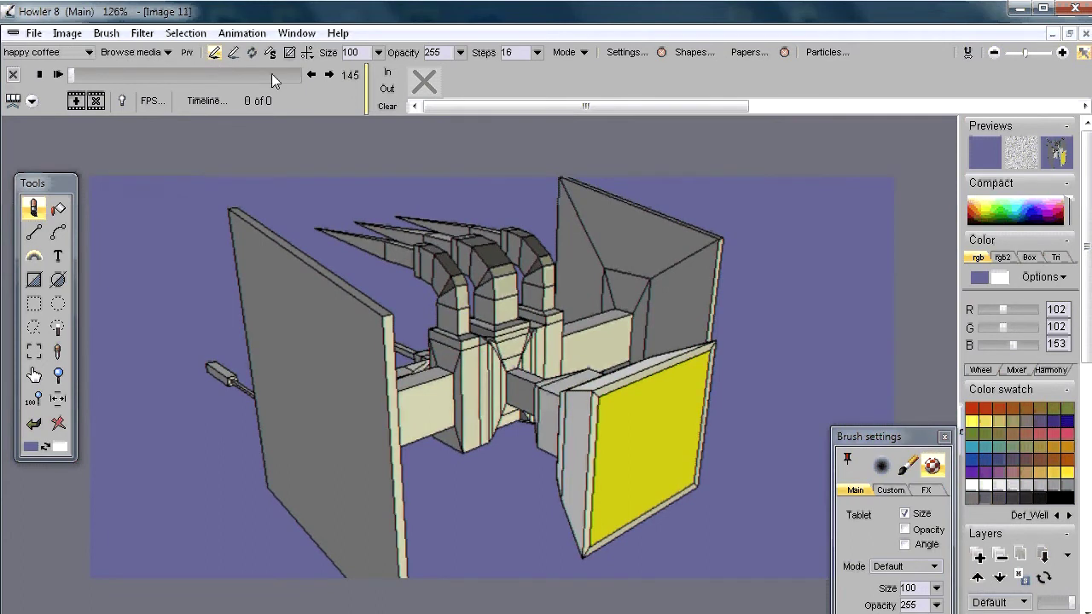
# Step: Look through the available animation and image commands, utilities and widgets
pyautogui.click(243, 33)
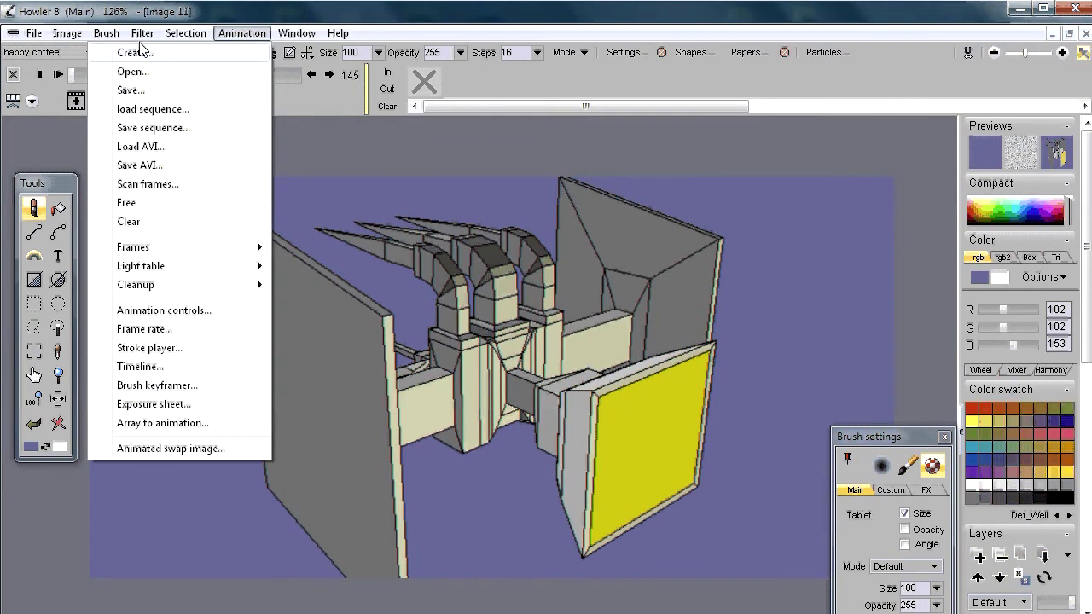
pyautogui.moveTo(38, 34)
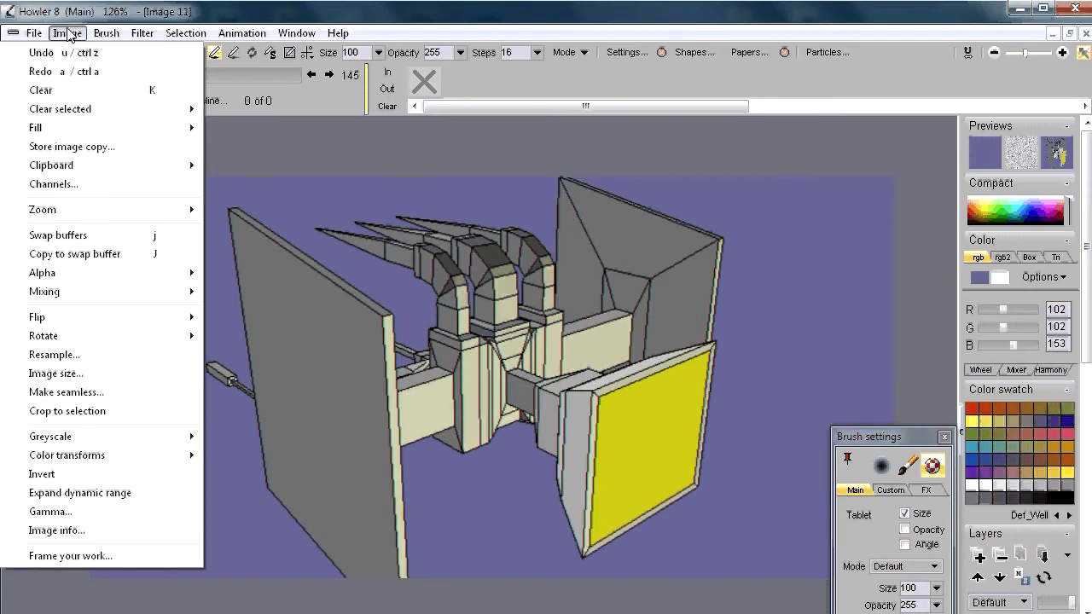
pyautogui.moveTo(256, 38)
pyautogui.moveTo(300, 39)
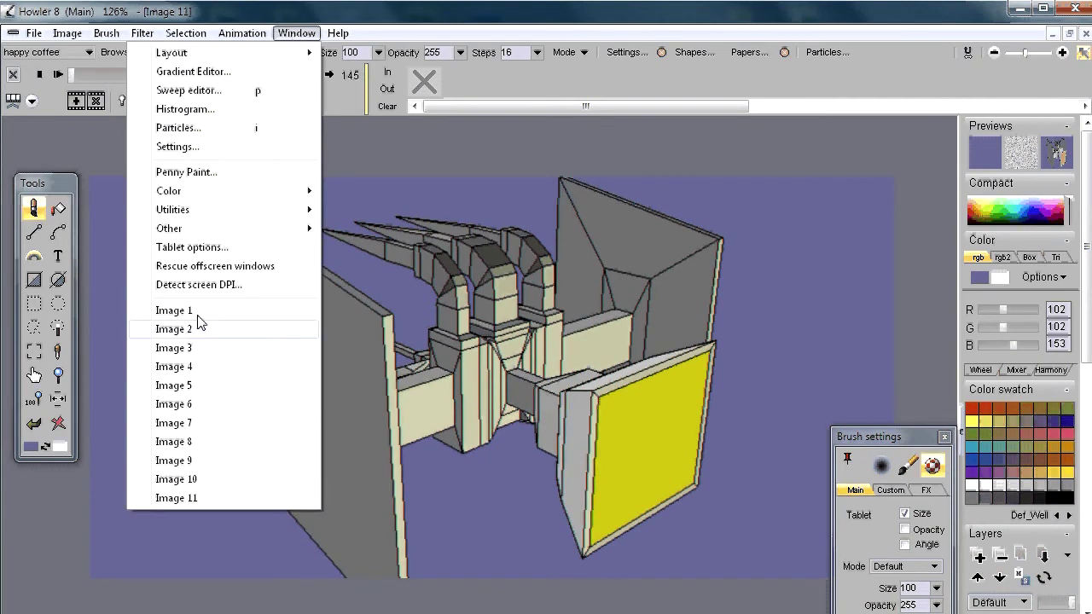
pyautogui.moveTo(207, 231)
pyautogui.moveTo(256, 210)
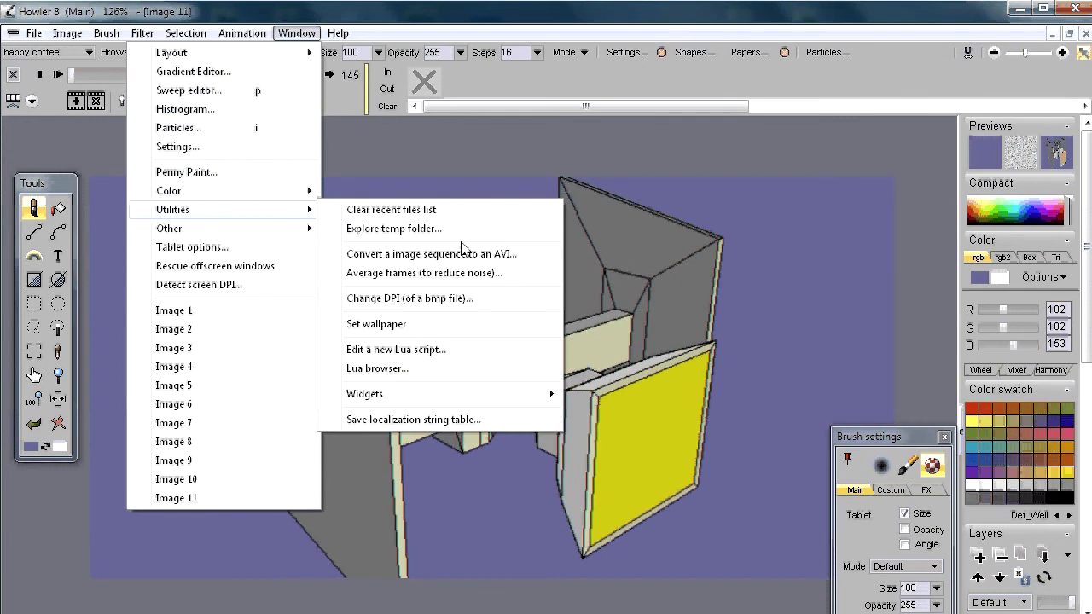
pyautogui.moveTo(435, 397)
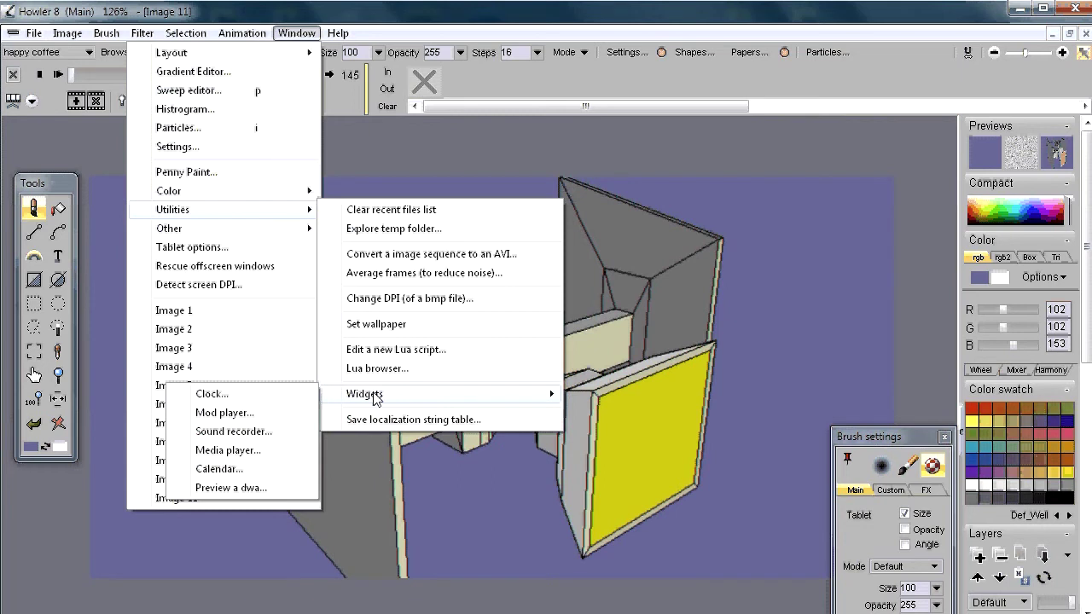
pyautogui.click(295, 32)
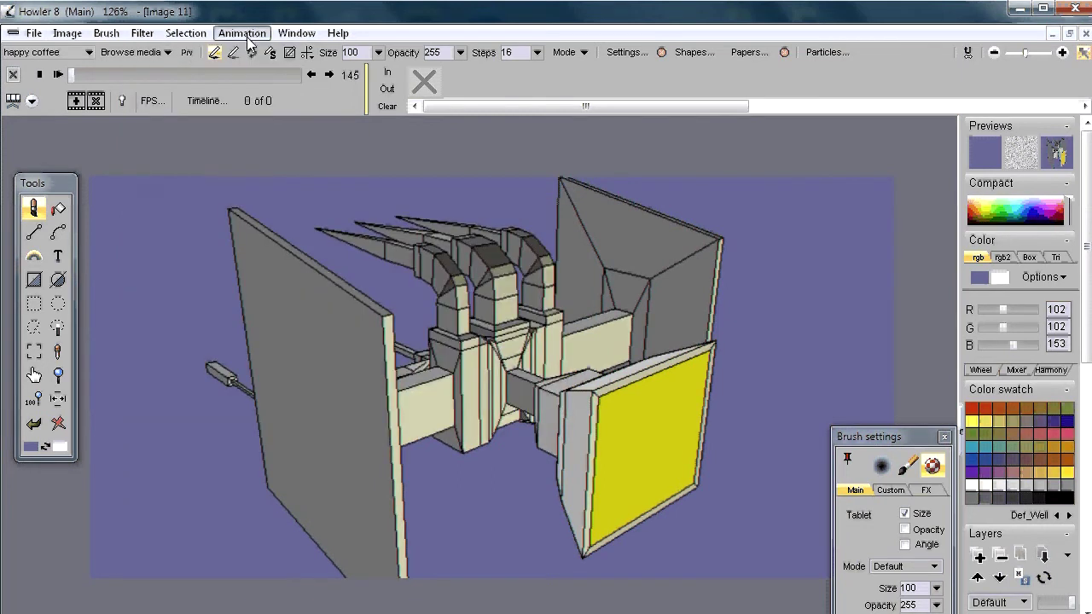
# Step: Show the Plugins panel, place it over the image and enlarge it to display more plugin details
pyautogui.click(296, 33)
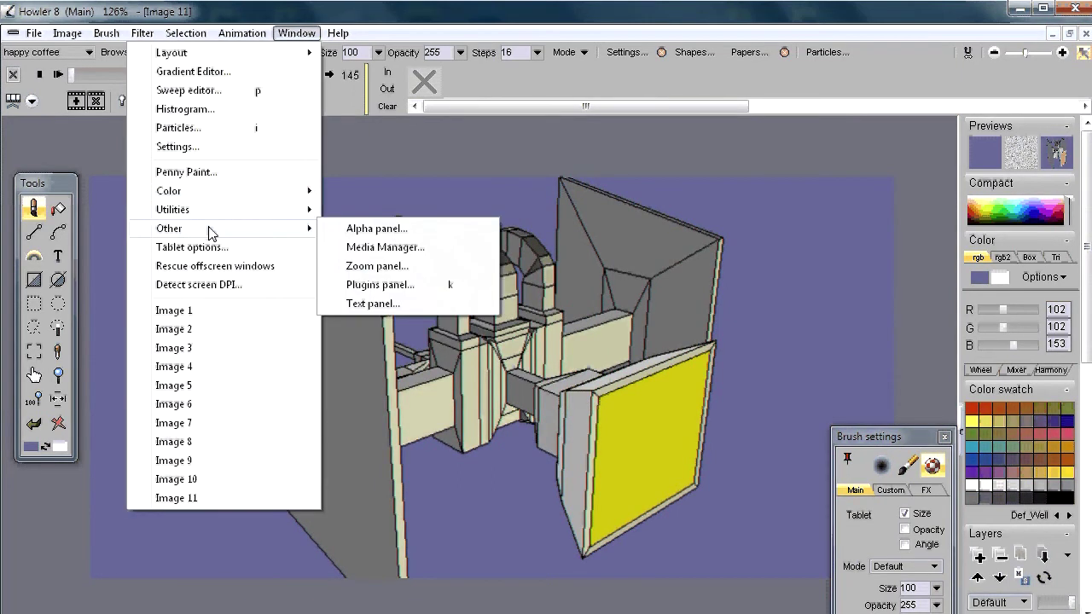
pyautogui.click(406, 295)
pyautogui.moveTo(1066, 162); pyautogui.dragTo(177, 126)
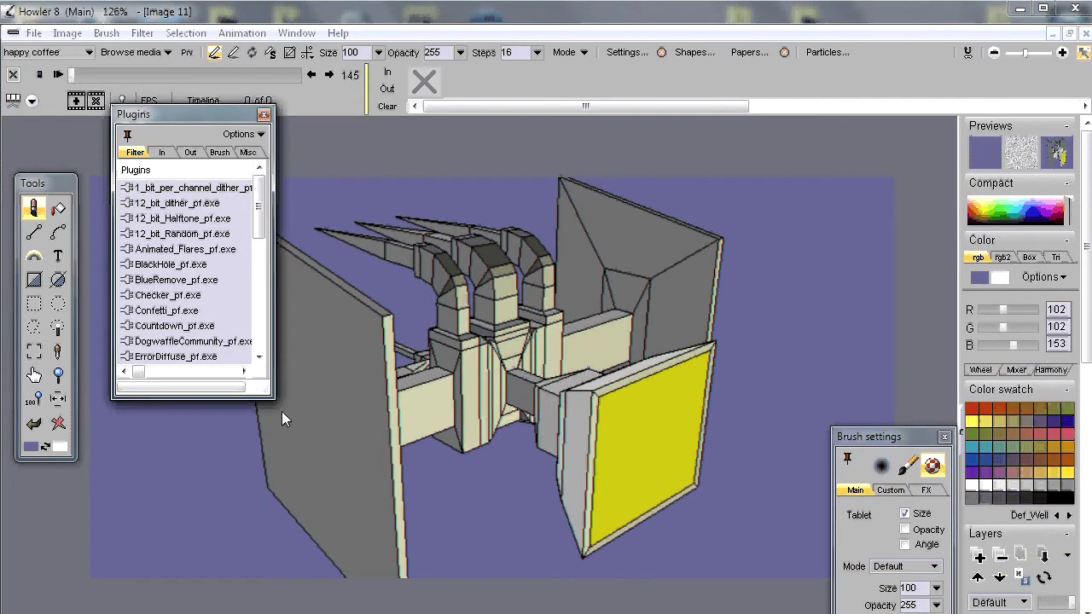
pyautogui.moveTo(271, 395)
pyautogui.mouseDown()
pyautogui.moveTo(673, 579)
pyautogui.moveTo(947, 602)
pyautogui.moveTo(480, 597)
pyautogui.mouseUp()
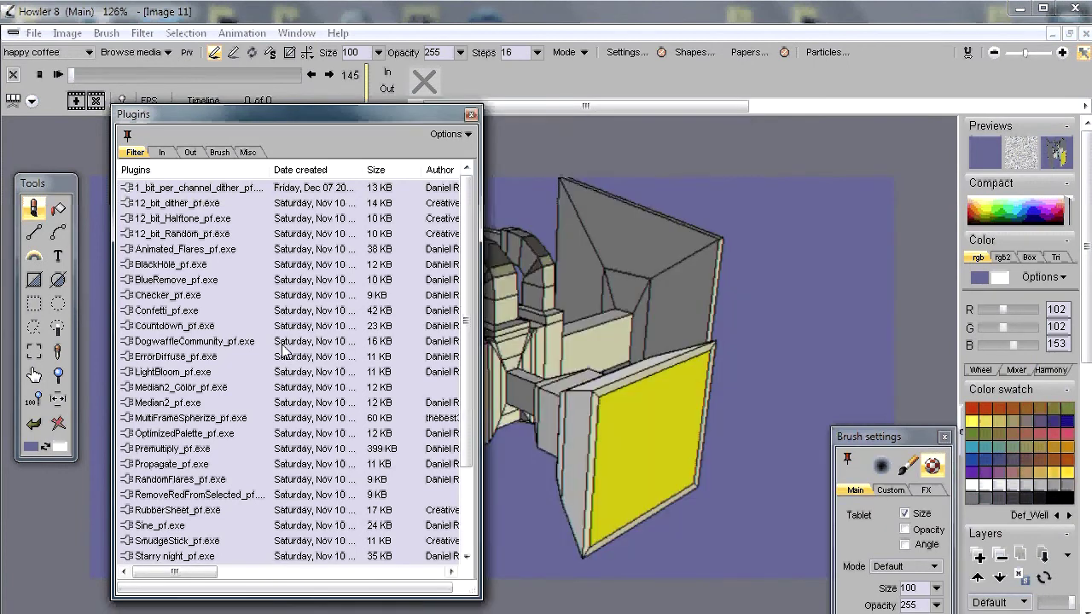
# Step: Open the Lua browser from the Plugins panel and place it beside the plugin list
pyautogui.click(449, 135)
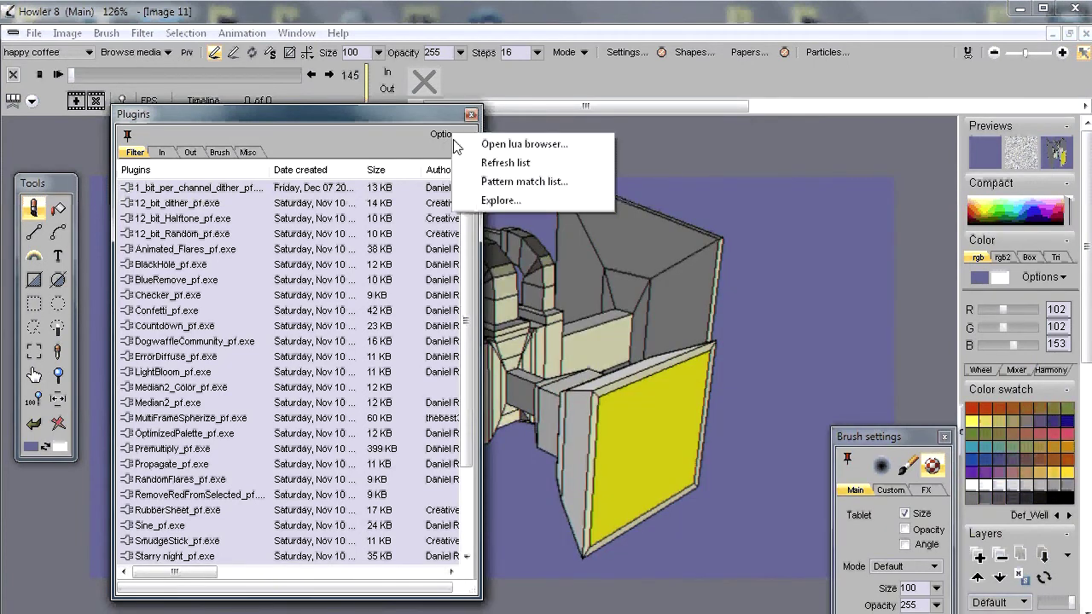
pyautogui.click(527, 145)
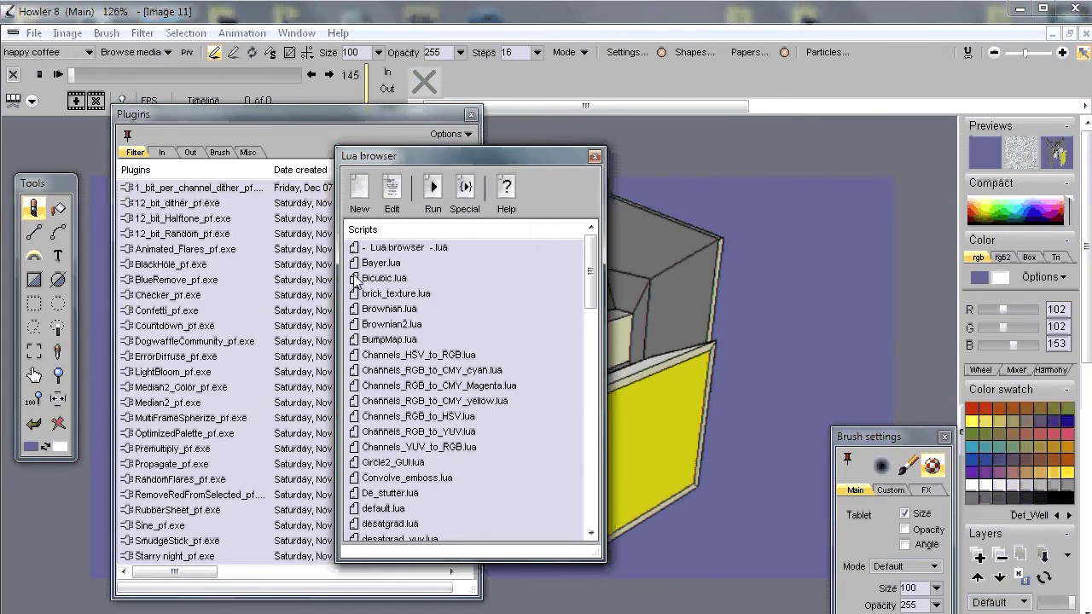
pyautogui.moveTo(422, 163); pyautogui.dragTo(601, 143)
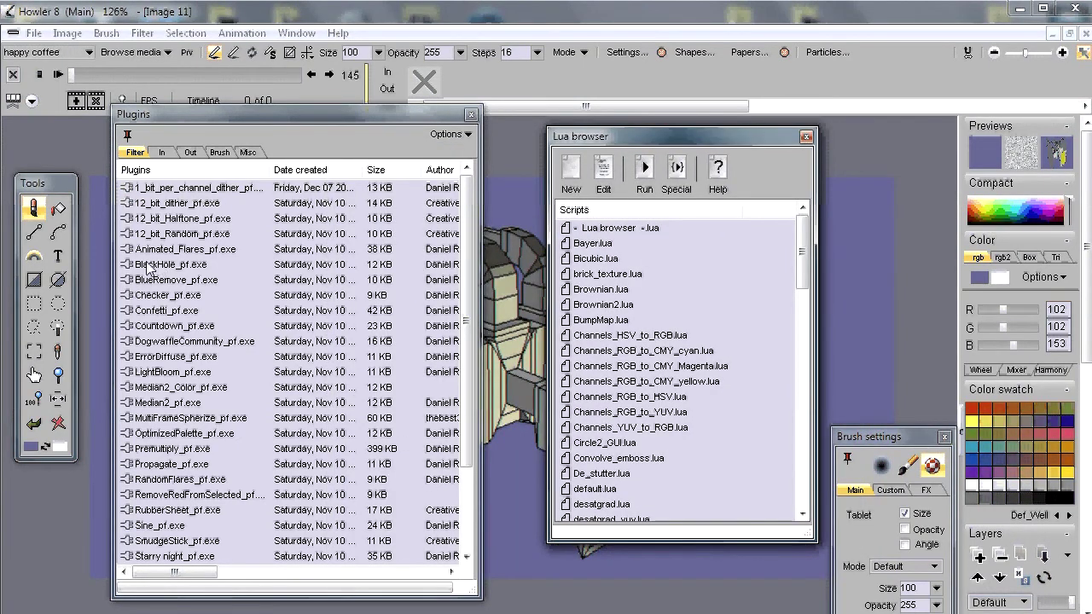
# Step: List the Misc plugins and resize the Plugins panel so the Size and Author columns are included
pyautogui.moveTo(477, 599)
pyautogui.mouseDown()
pyautogui.moveTo(915, 613)
pyautogui.moveTo(667, 577)
pyautogui.moveTo(384, 560)
pyautogui.moveTo(376, 540)
pyautogui.mouseUp()
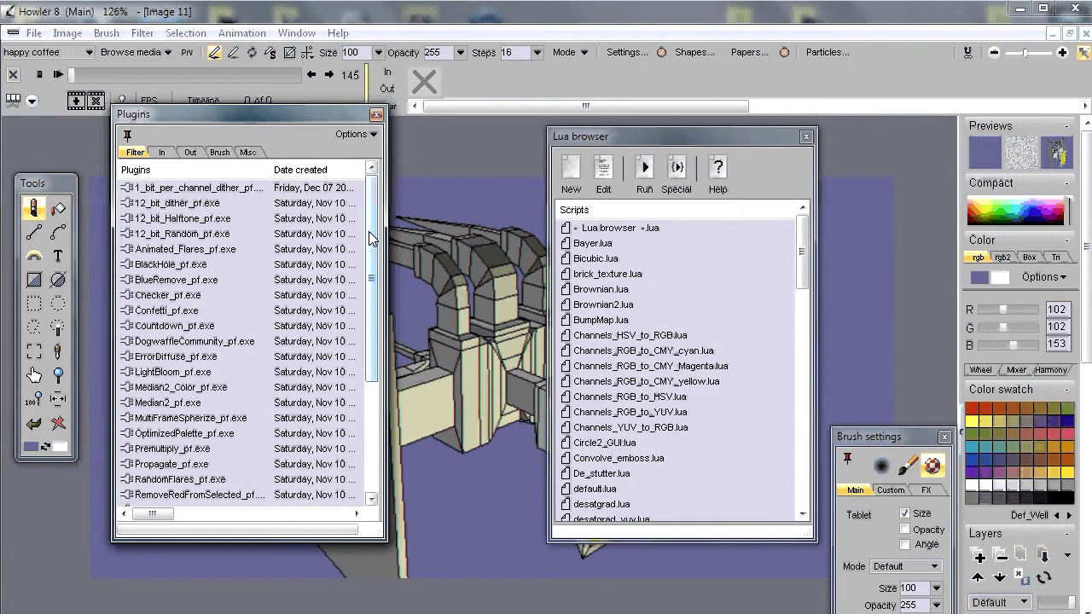
pyautogui.moveTo(370, 280); pyautogui.dragTo(362, 173)
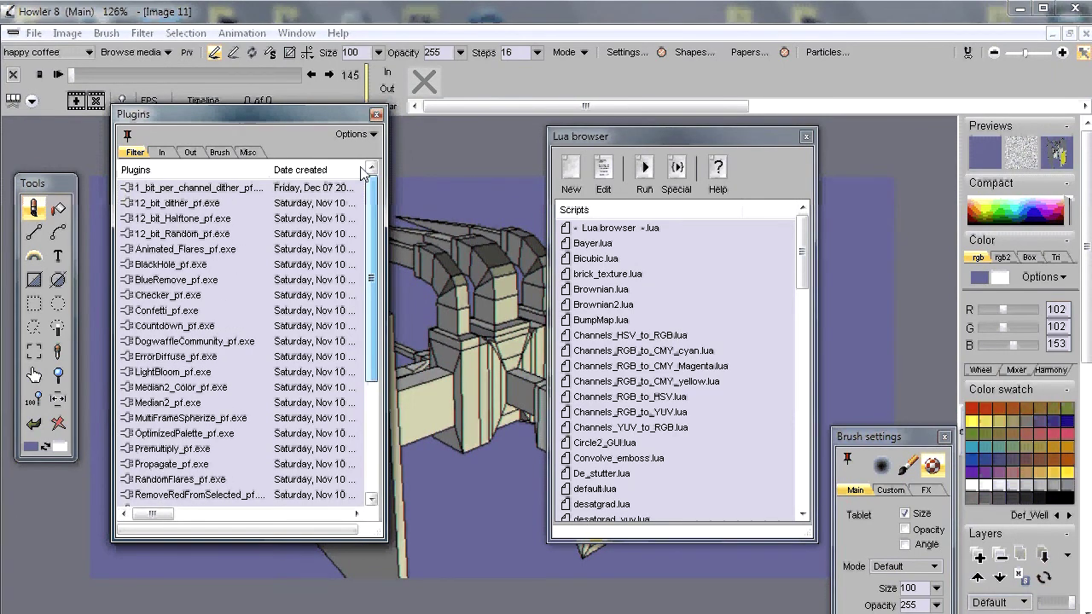
pyautogui.click(247, 153)
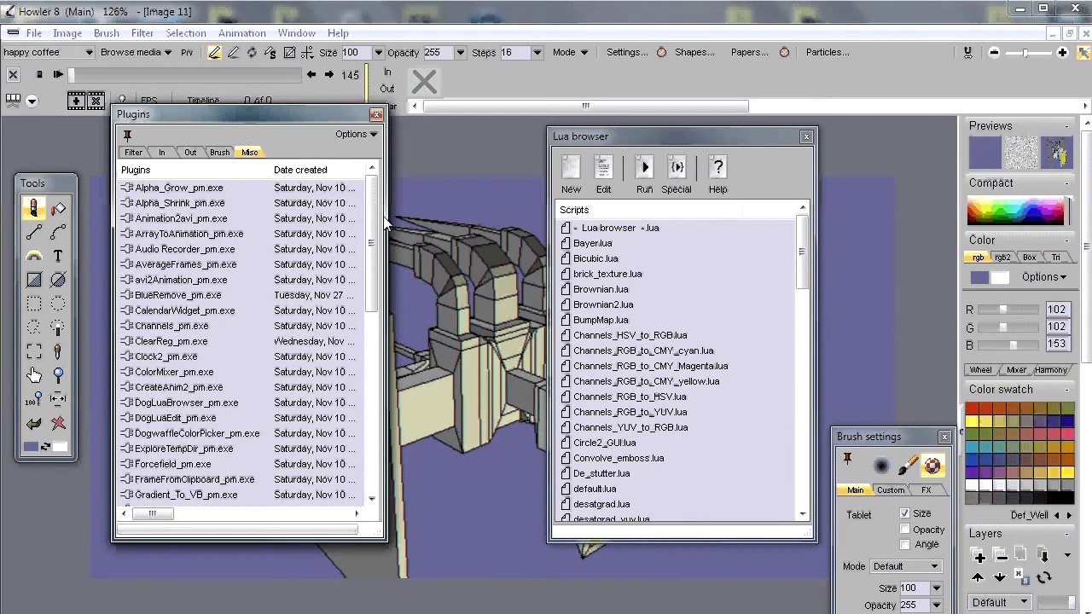
pyautogui.moveTo(386, 223); pyautogui.dragTo(523, 224)
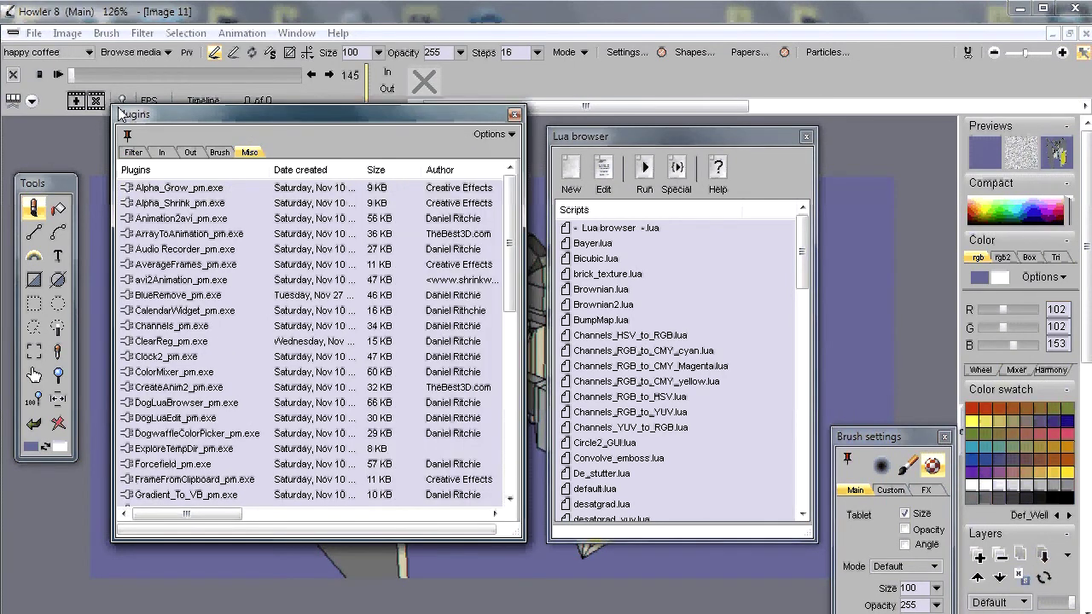
pyautogui.click(34, 33)
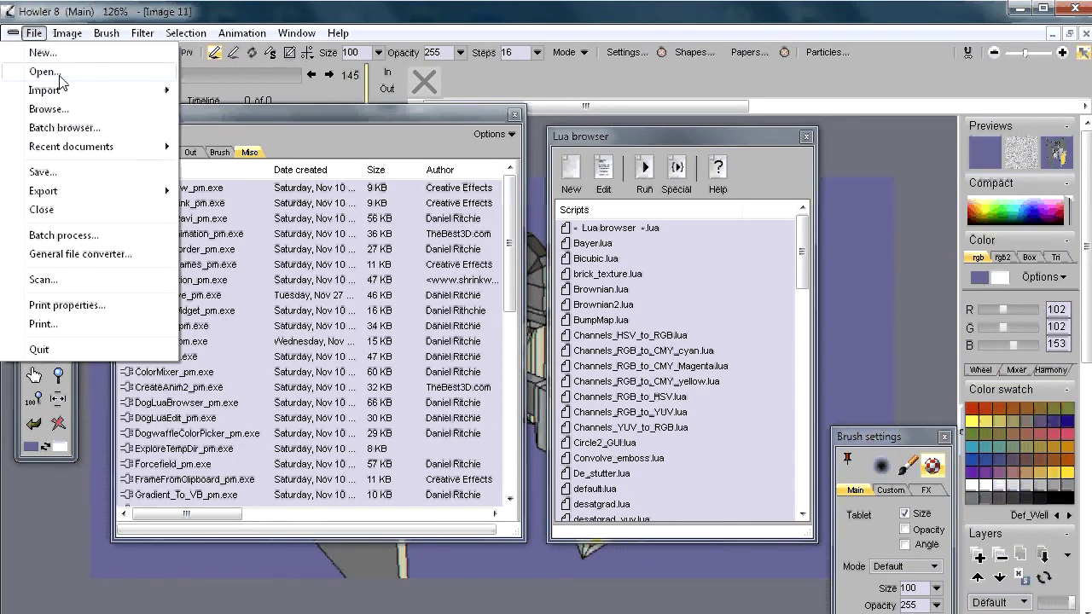
pyautogui.click(100, 32)
pyautogui.click(34, 32)
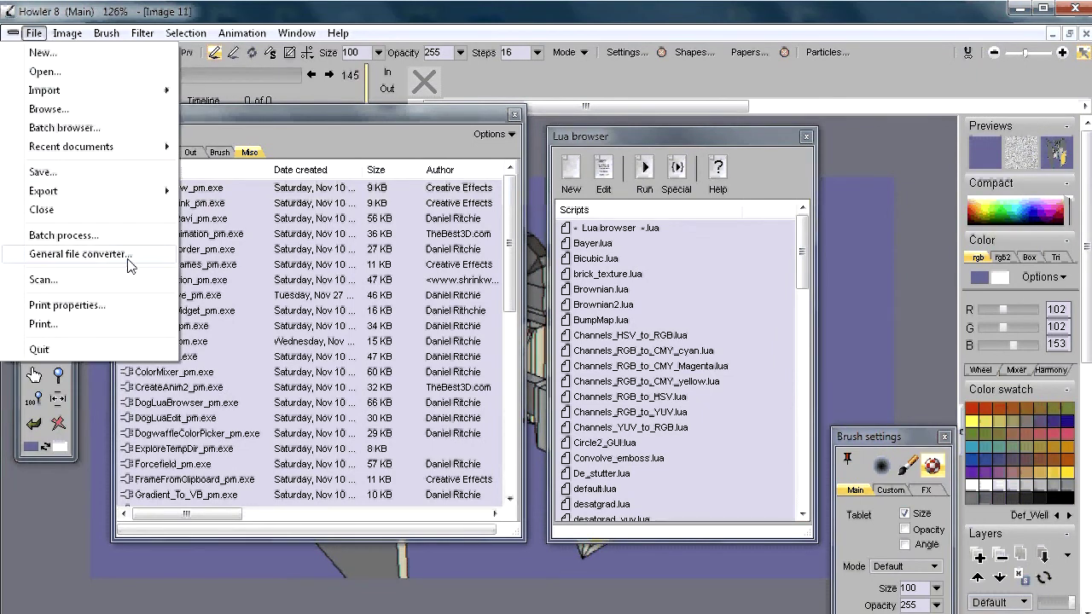
pyautogui.click(79, 12)
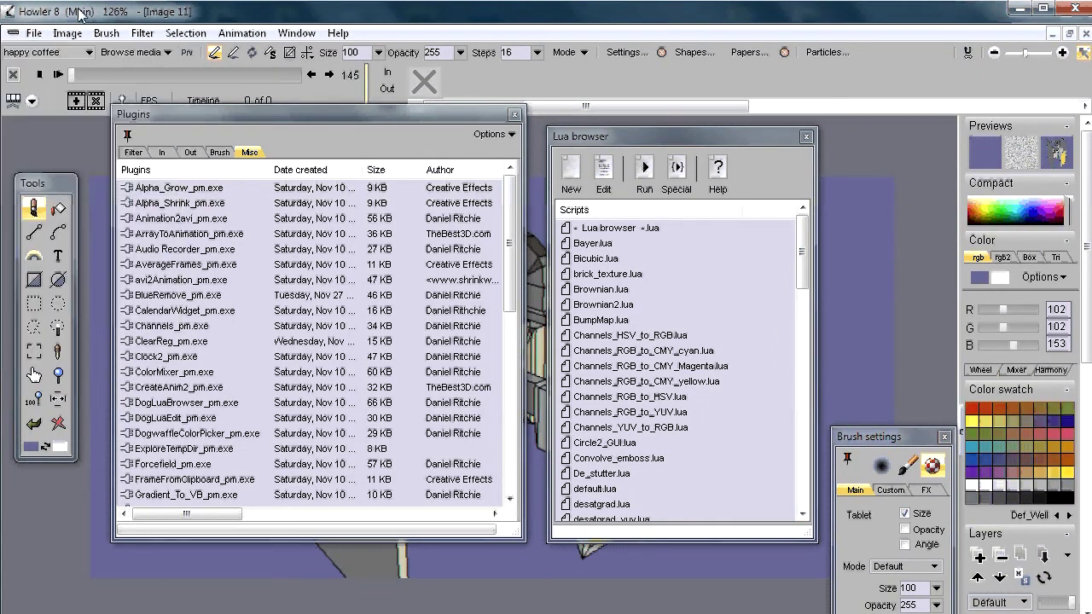
pyautogui.click(97, 36)
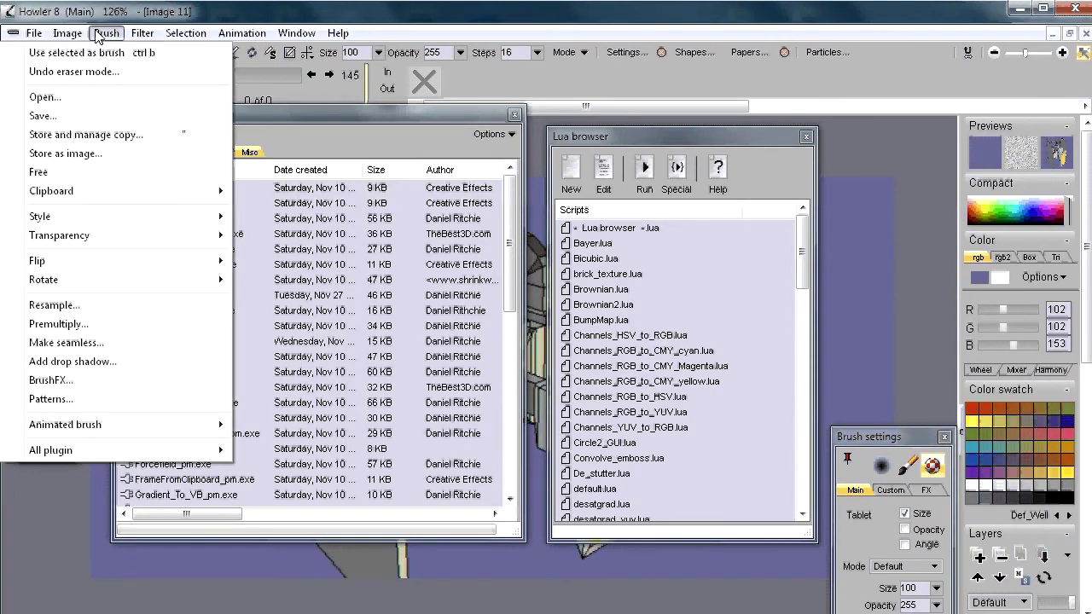
pyautogui.moveTo(73, 36)
pyautogui.press('Left')
pyautogui.press('Left')
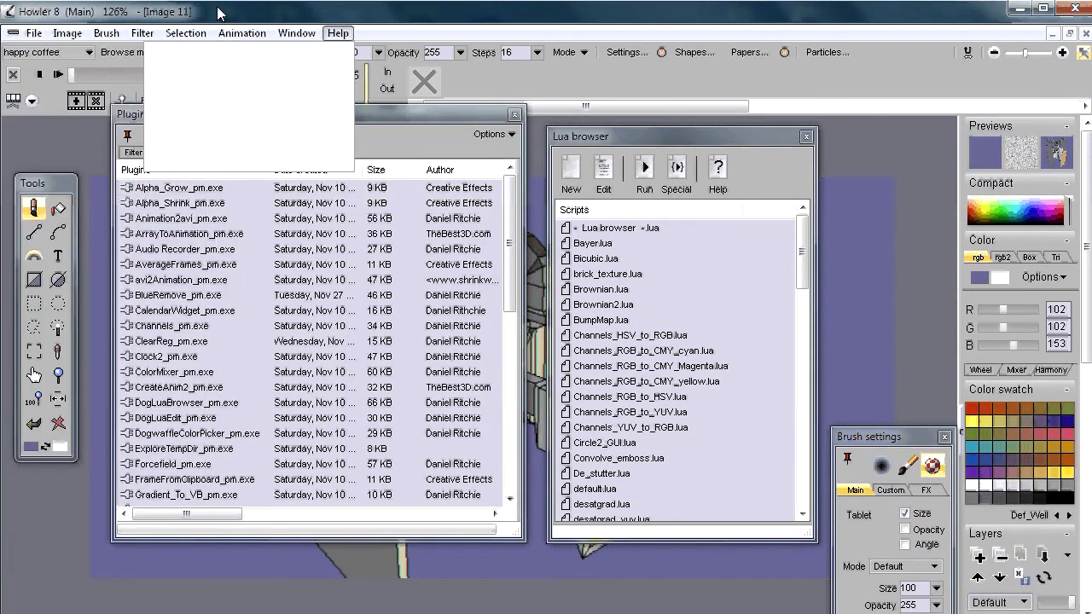
pyautogui.click(220, 12)
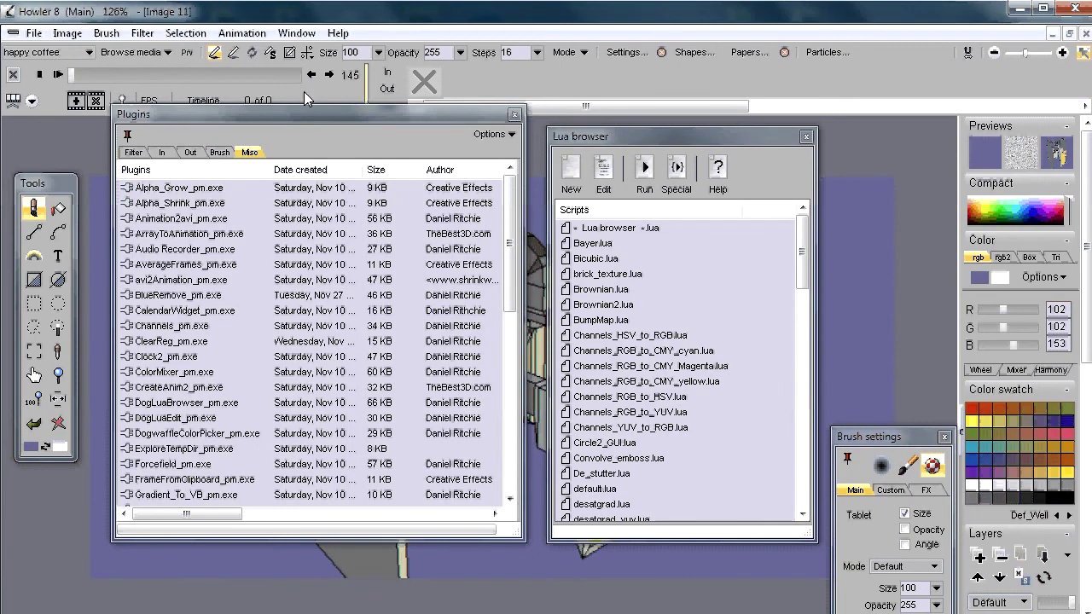
# Step: Reposition the Plugins panel and Lua browser slightly lower and browse the Misc plugins past DogwaffleColorPicker_pm.exe
pyautogui.moveTo(307, 113); pyautogui.dragTo(281, 144)
pyautogui.moveTo(607, 137)
pyautogui.mouseDown()
pyautogui.moveTo(597, 151)
pyautogui.moveTo(590, 140)
pyautogui.mouseUp()
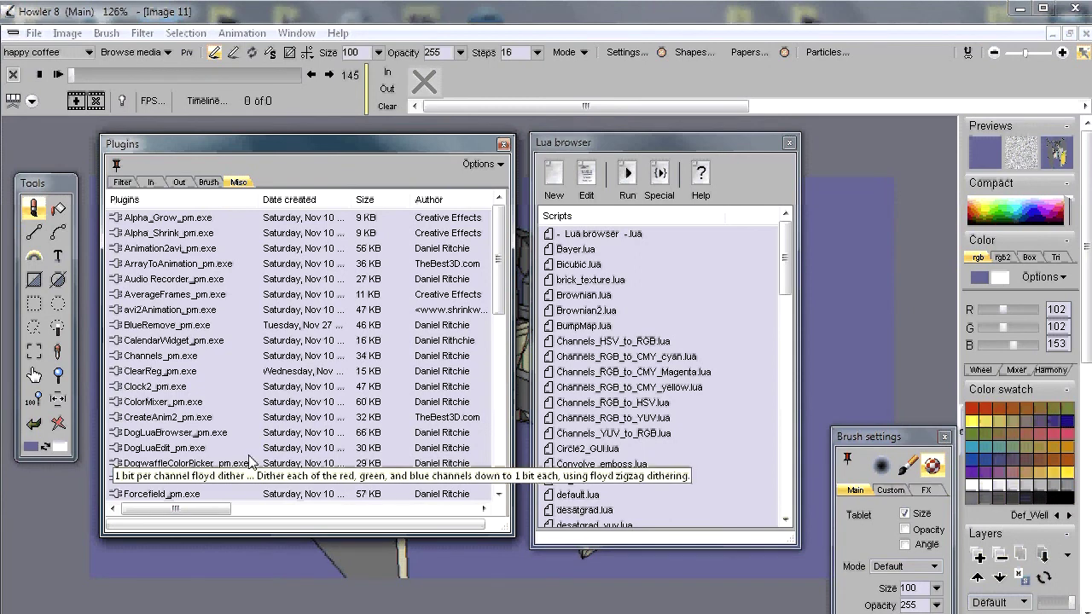
pyautogui.click(161, 465)
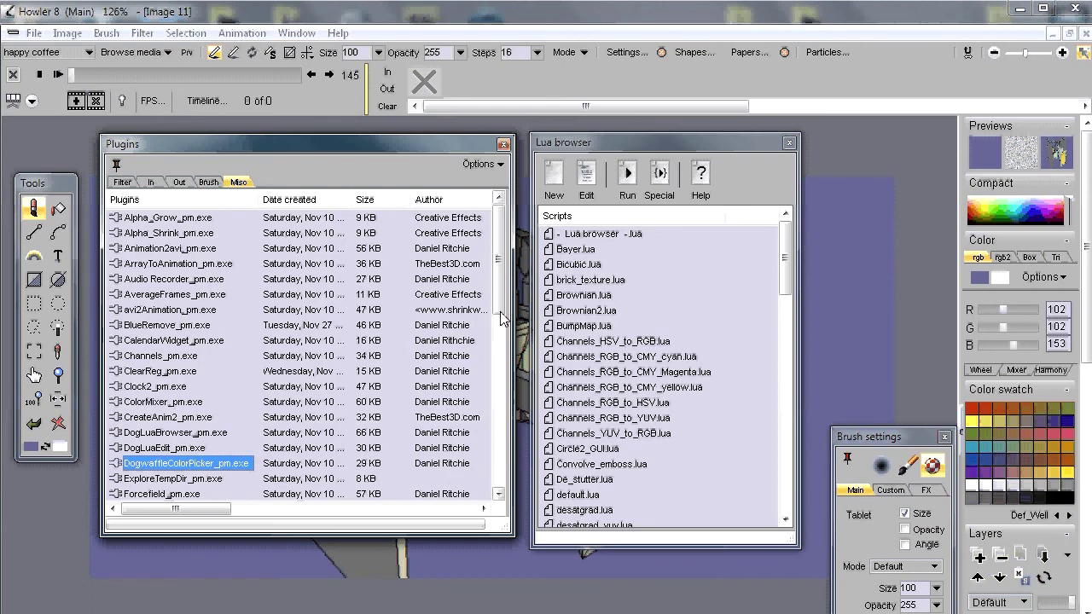
pyautogui.scroll(-3, 504, 352)
pyautogui.moveTo(503, 352); pyautogui.dragTo(516, 409)
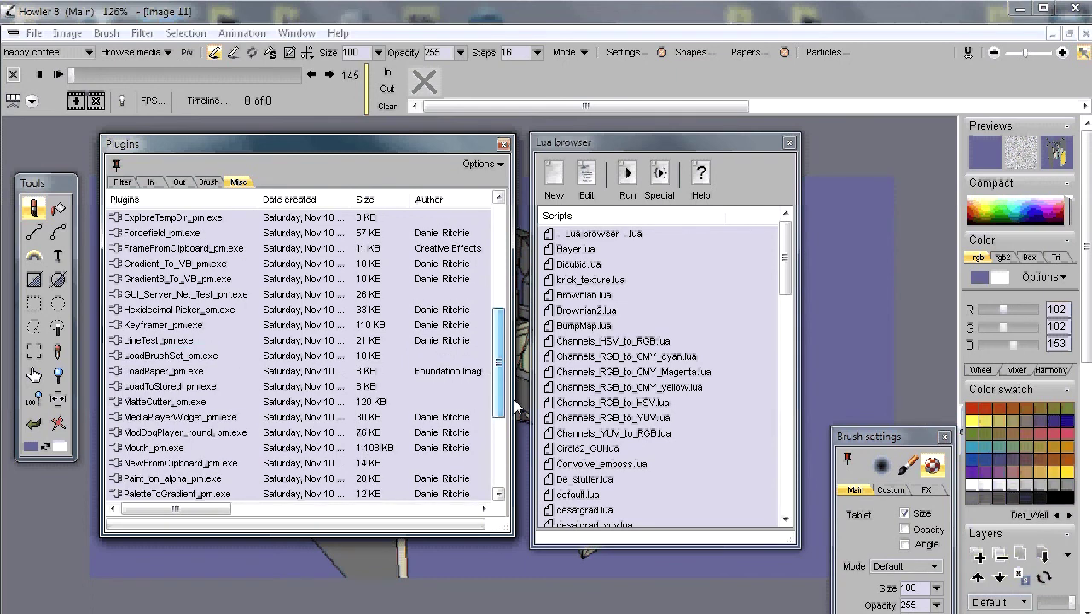
# Step: Return to the start of the Misc plugins and highlight DogLuaBrowser_pm.exe and DogLuaEdit_pm.exe in turn
pyautogui.scroll(6, 243, 219)
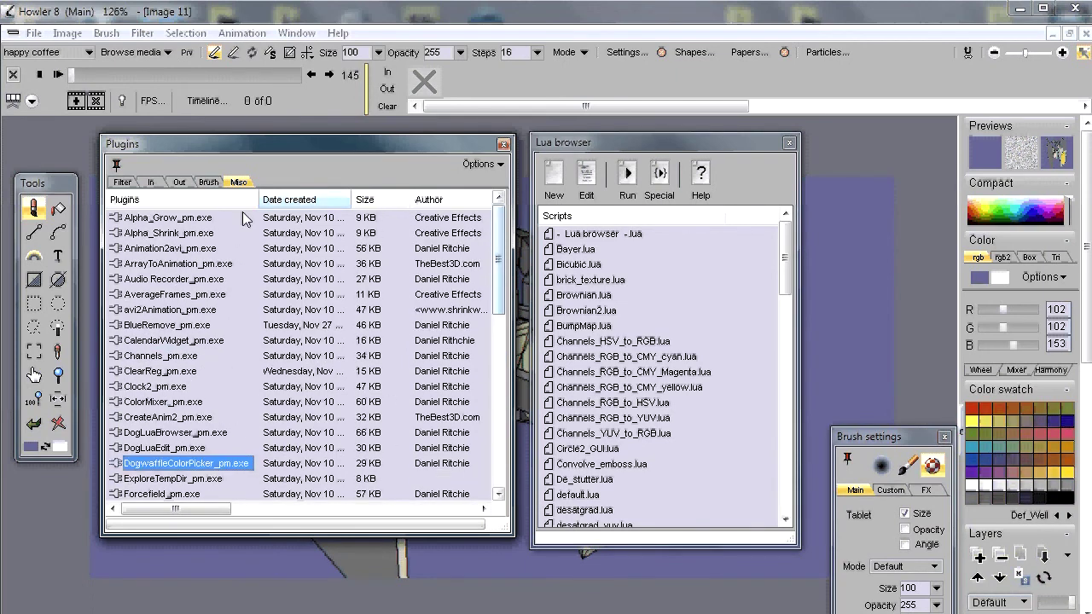
pyautogui.click(164, 433)
pyautogui.click(230, 448)
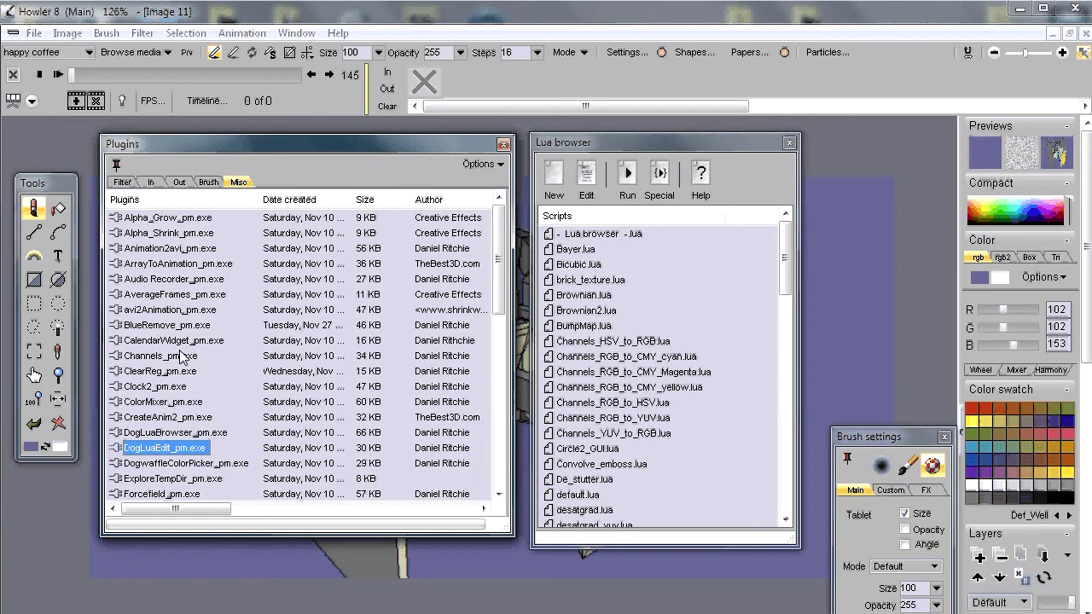
# Step: Look through the plugins listed in the Out, In, Misc and Filter categories
pyautogui.click(181, 183)
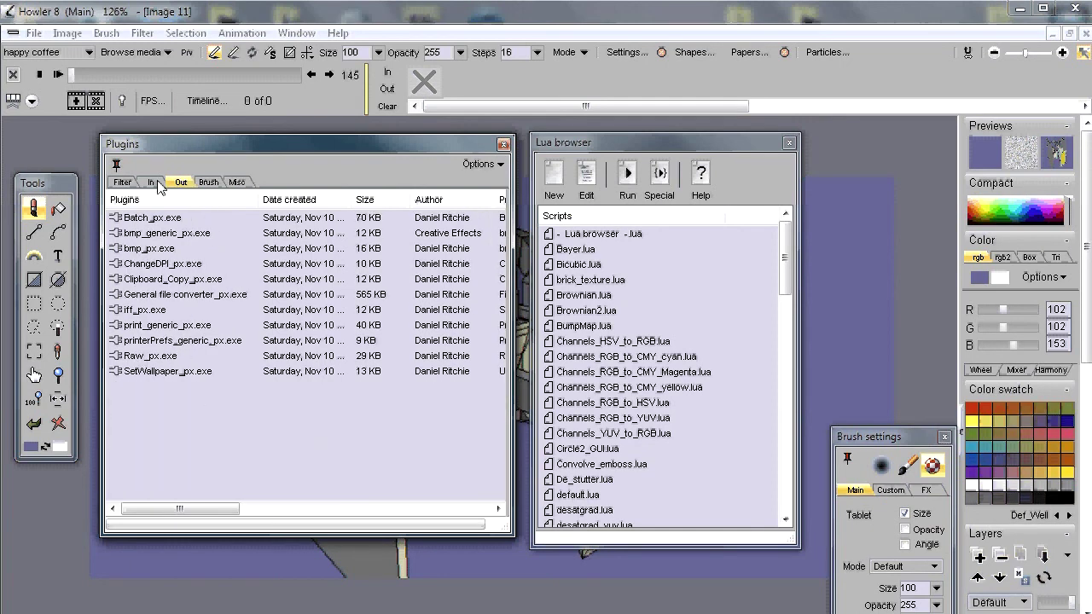
pyautogui.click(154, 183)
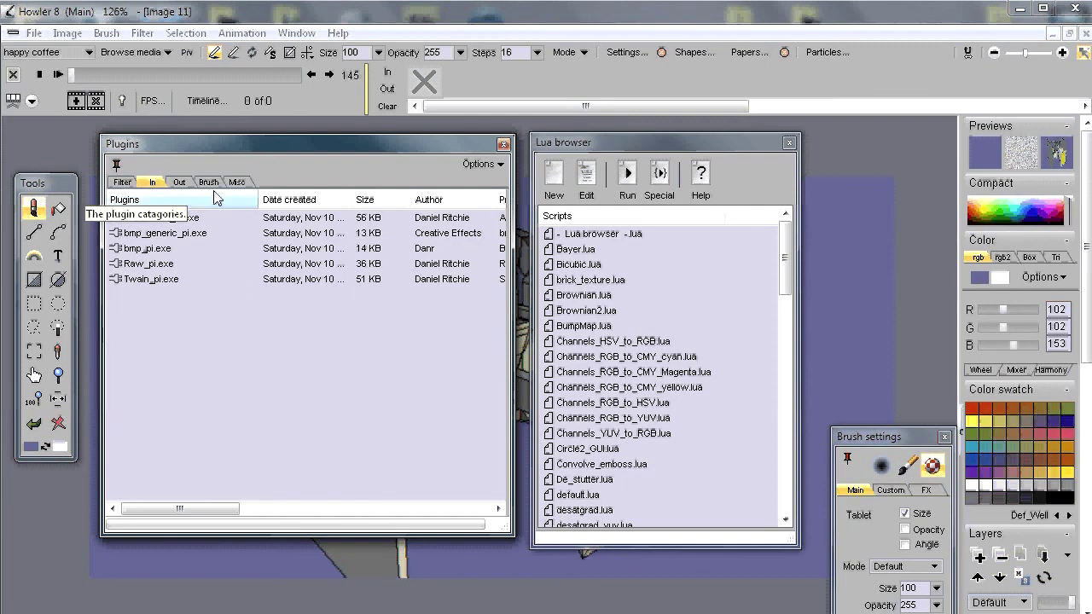
pyautogui.click(237, 182)
pyautogui.click(122, 183)
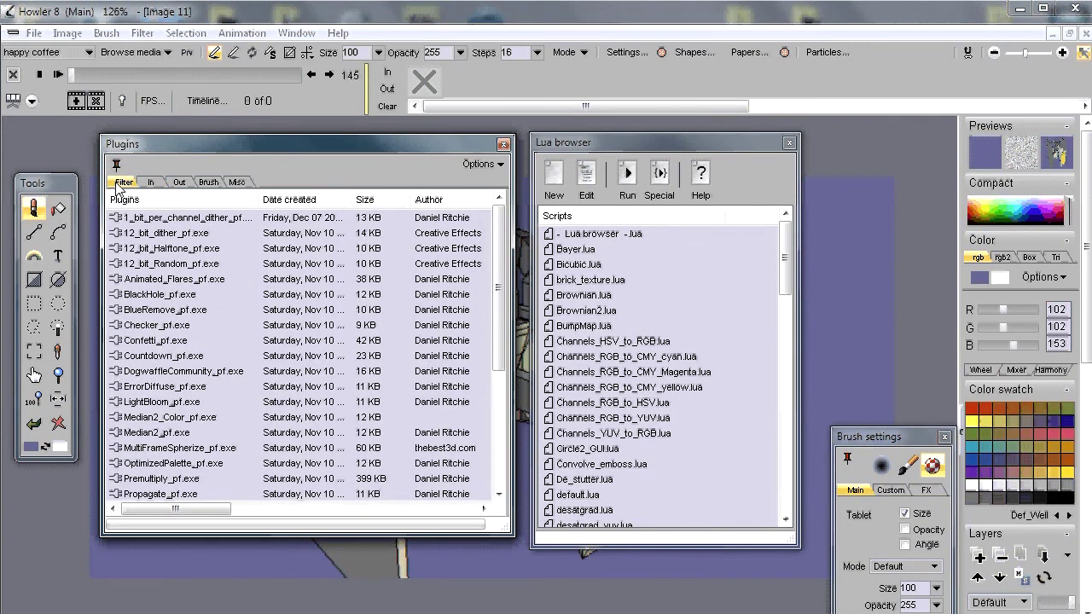
# Step: List the Misc plugins again, browse down to TimeShiftRGB_pm.exe and return to the start of the list
pyautogui.click(237, 181)
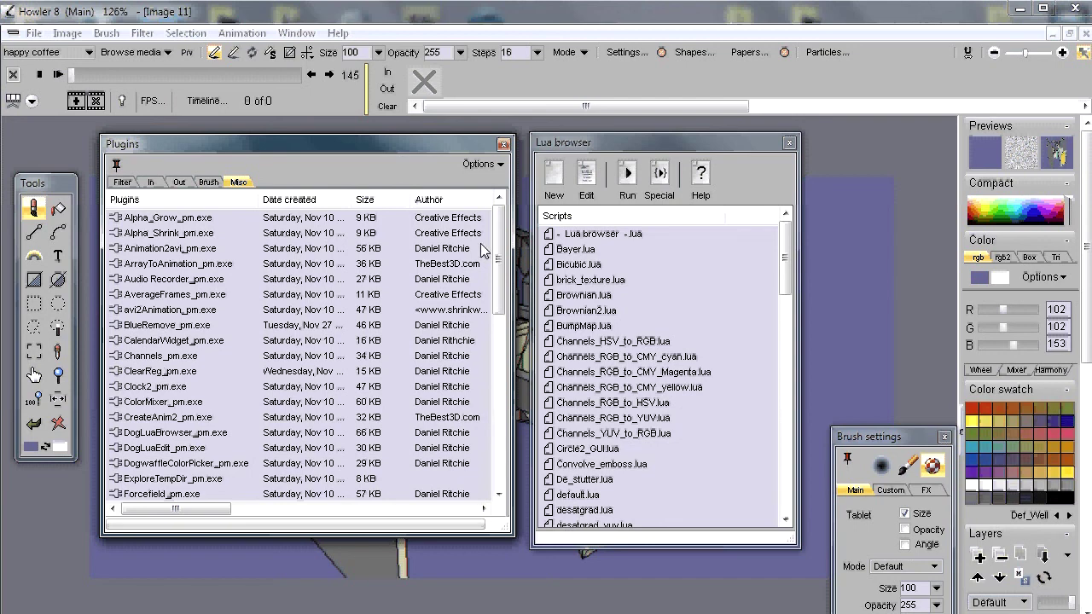
pyautogui.moveTo(499, 273); pyautogui.dragTo(498, 431)
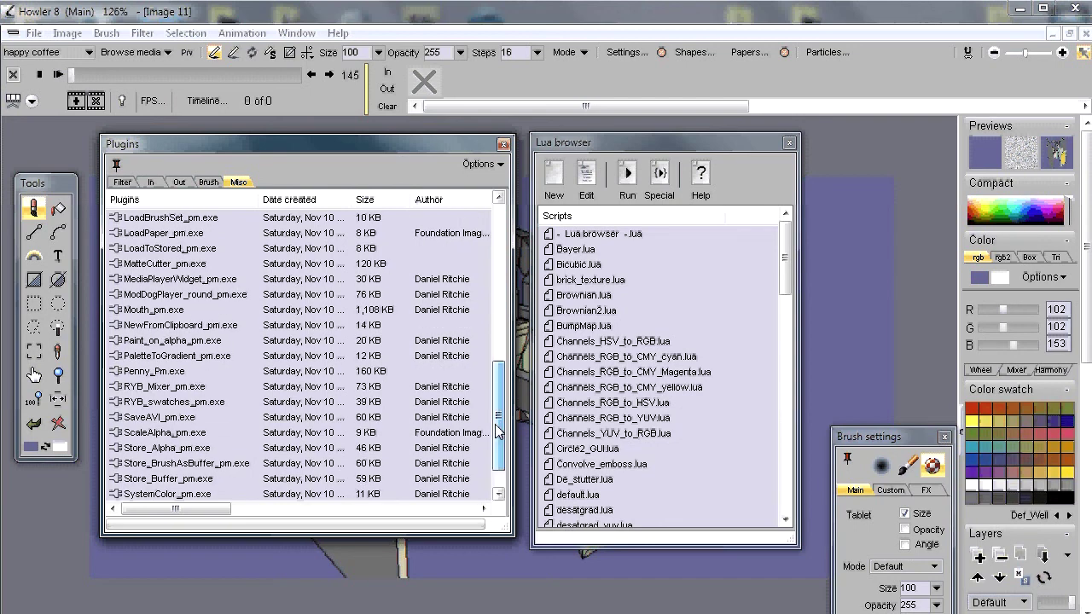
pyautogui.scroll(-1, 284, 482)
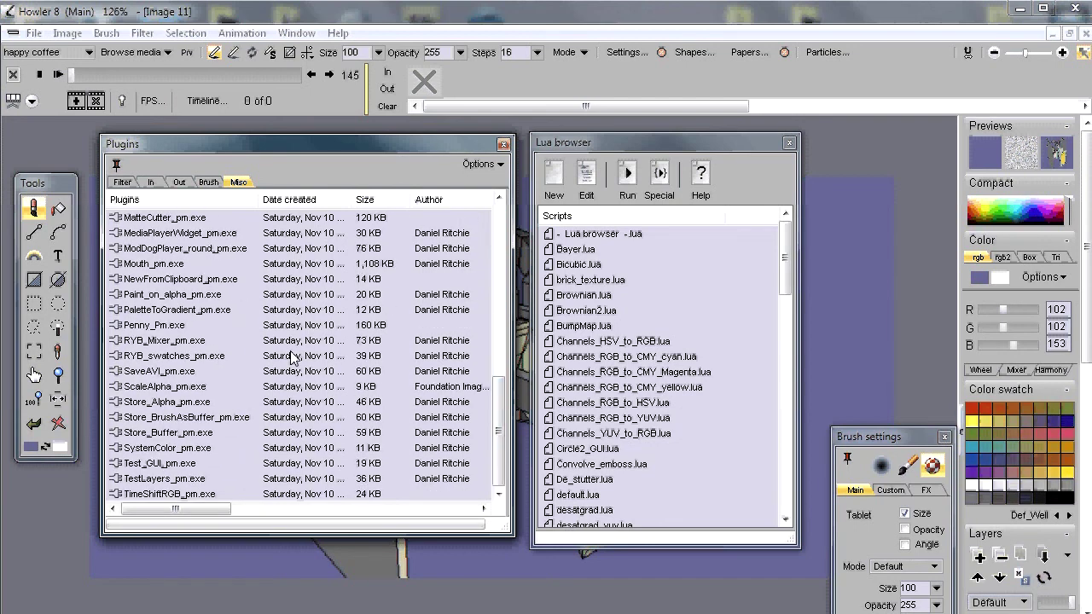
pyautogui.moveTo(496, 382); pyautogui.dragTo(490, 213)
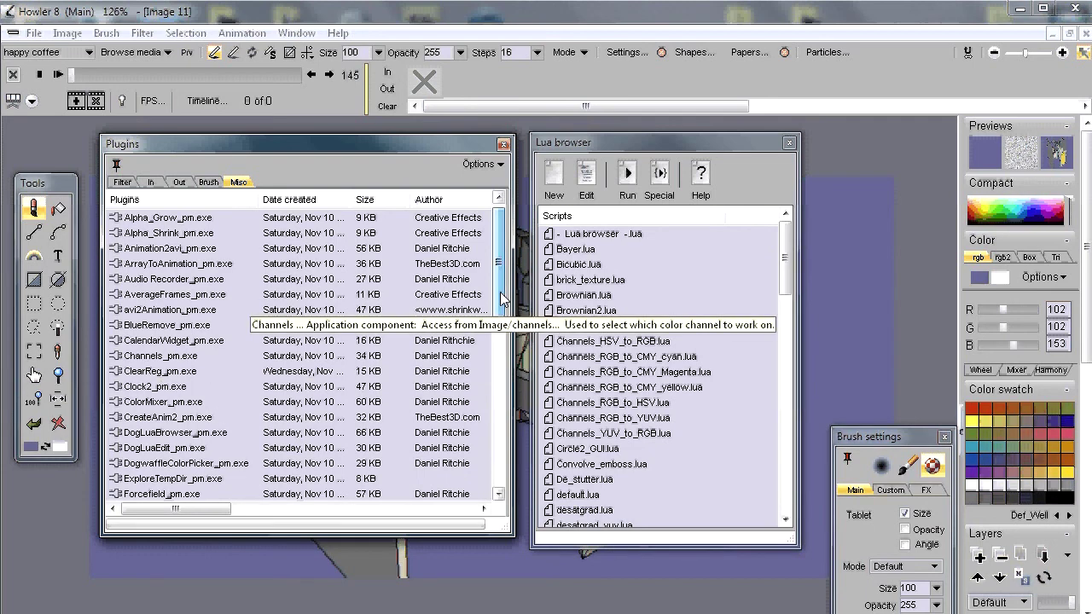
pyautogui.moveTo(501, 298); pyautogui.dragTo(500, 243)
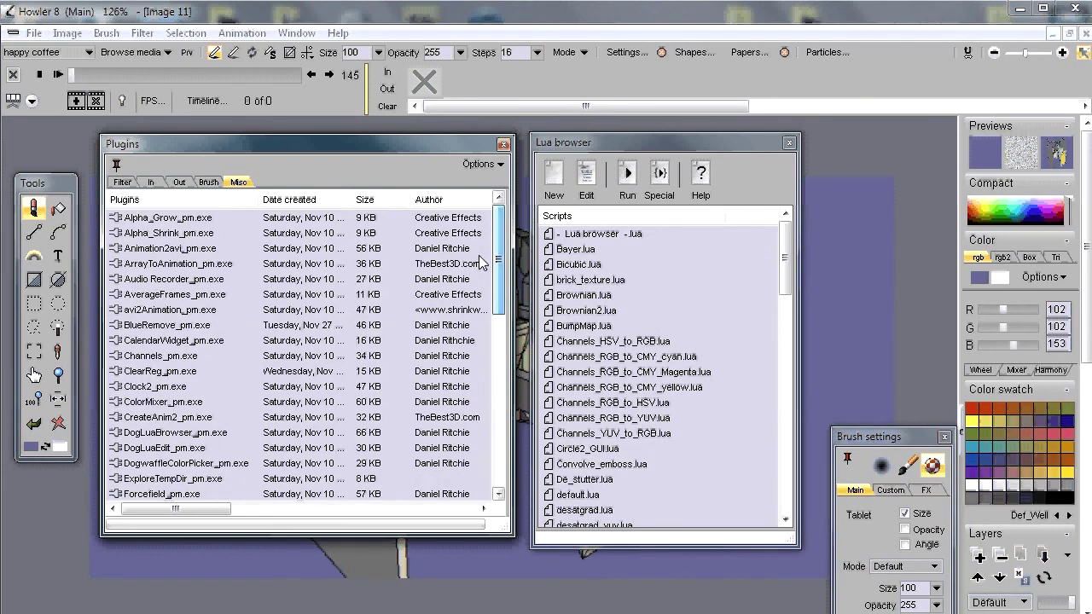
# Step: Move the Plugins panel so it partly overlaps the color panels and place the Lua browser near the Tools panel
pyautogui.moveTo(176, 148); pyautogui.dragTo(831, 202)
pyautogui.click(598, 142)
pyautogui.moveTo(598, 143); pyautogui.dragTo(245, 146)
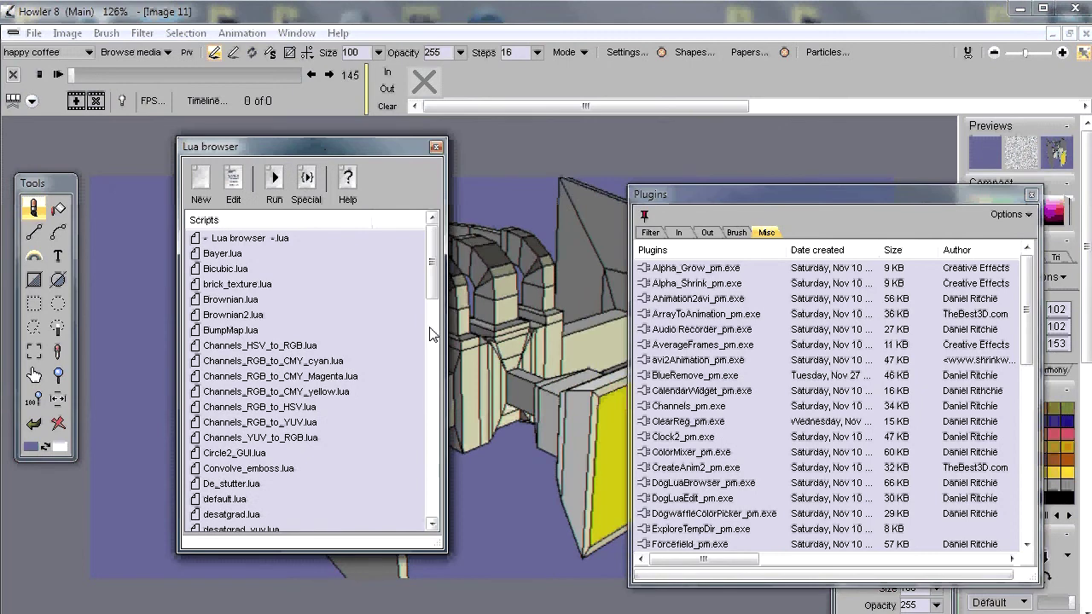
pyautogui.moveTo(432, 284); pyautogui.dragTo(424, 260)
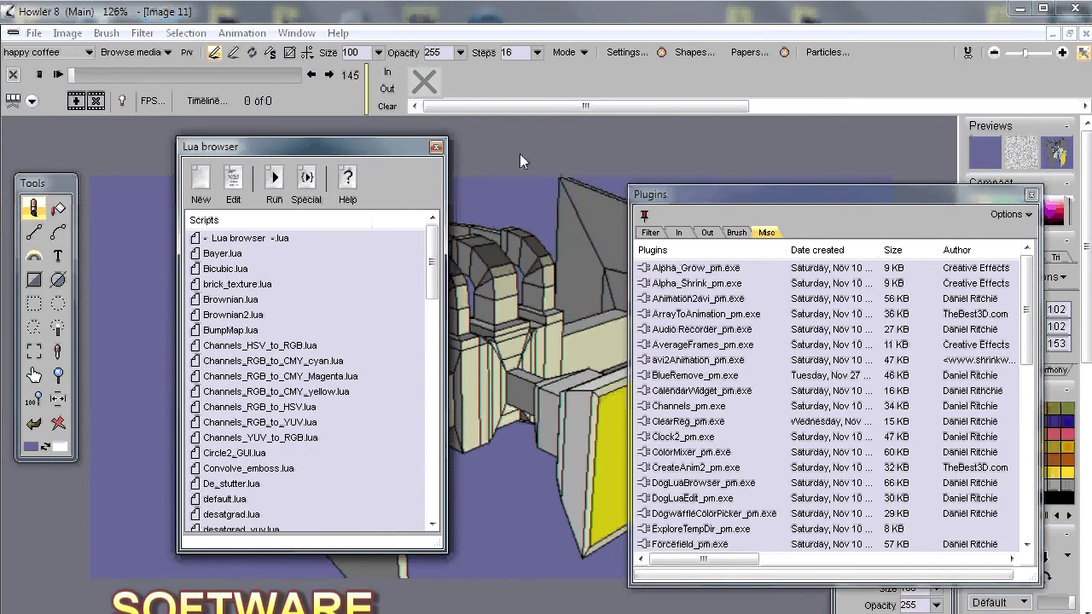